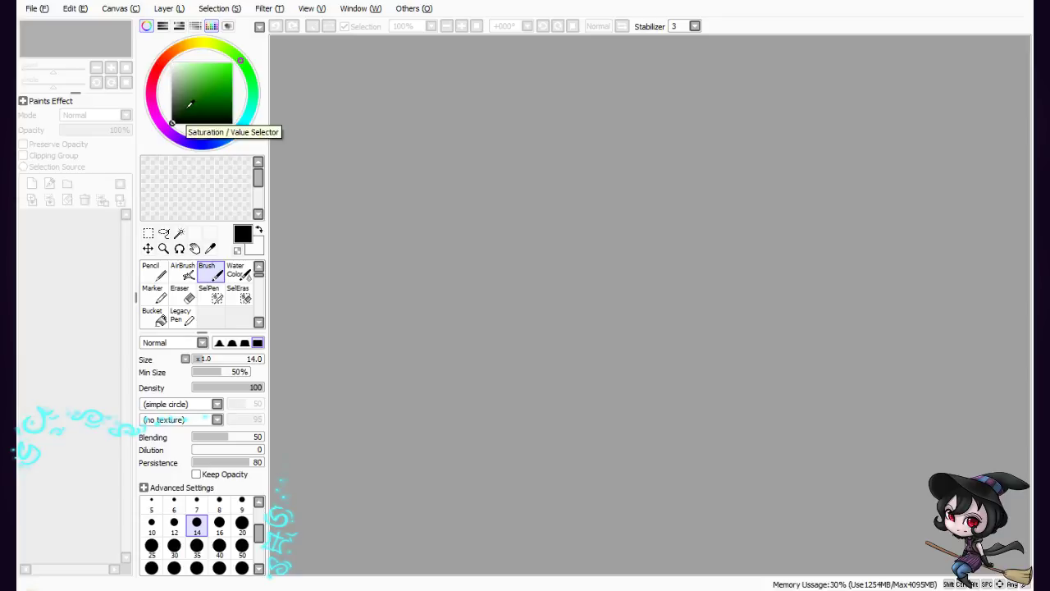
key("alt+Tab")
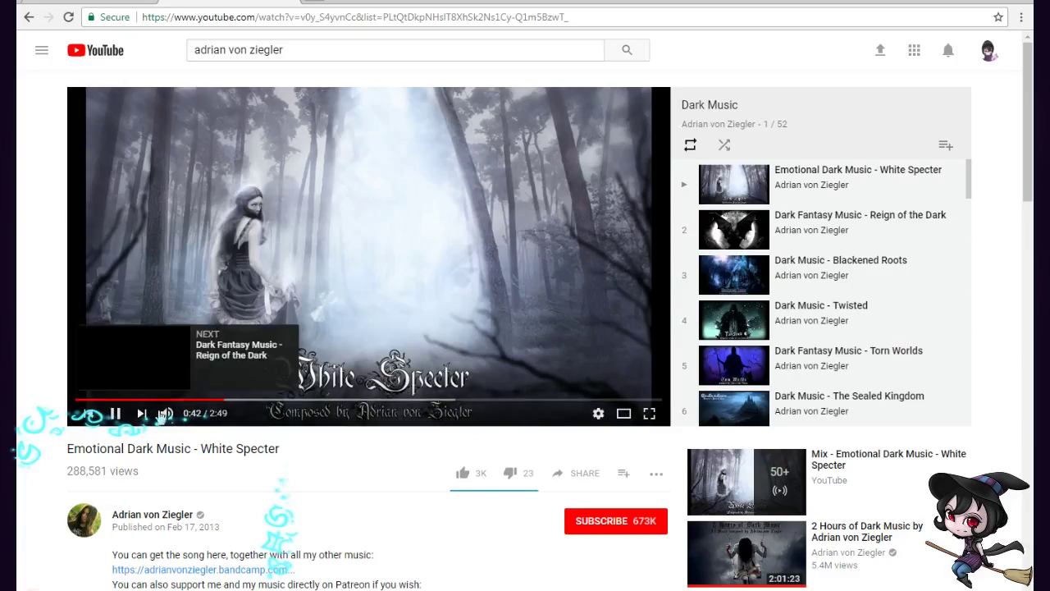
mouse_move(188, 418)
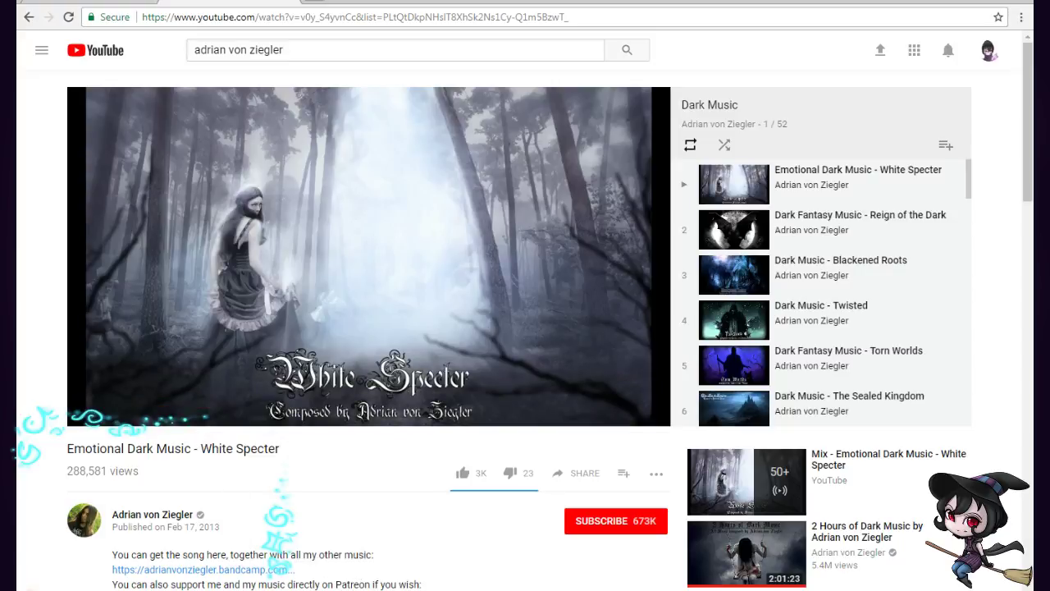
mouse_move(283, 574)
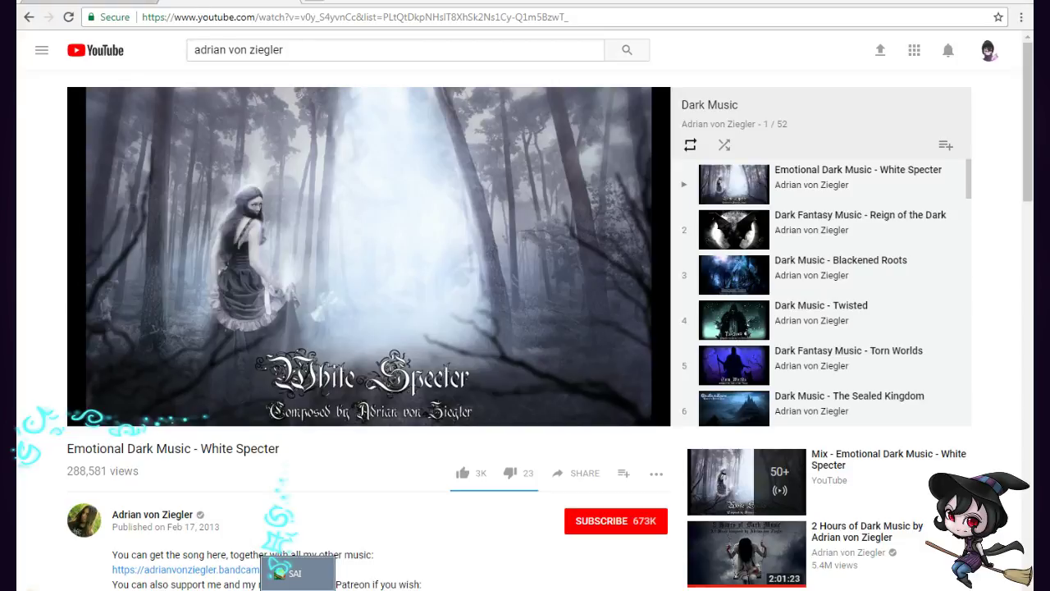
left_click(283, 572)
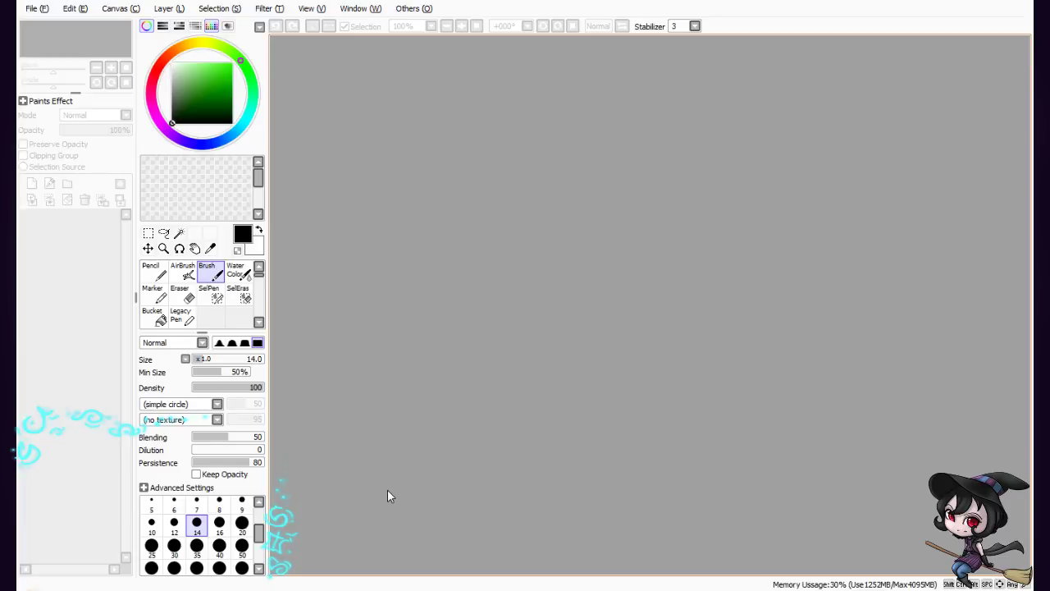
left_click(37, 8)
left_click(54, 24)
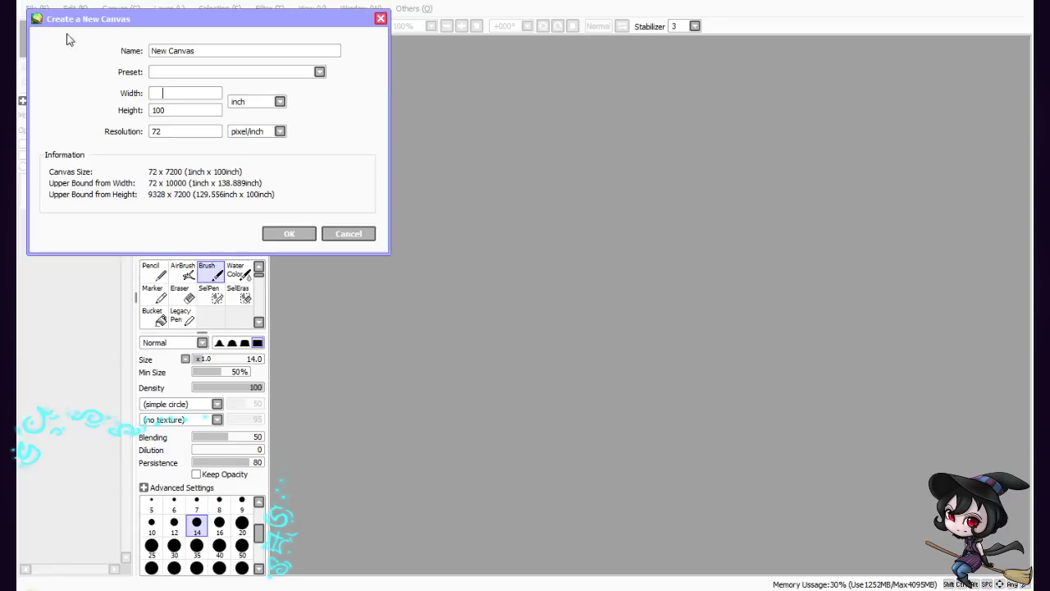
left_click(219, 93)
left_click(347, 233)
Create a new canvas of 100 x 100 inches at 72 pixel/inch
left_click(44, 9)
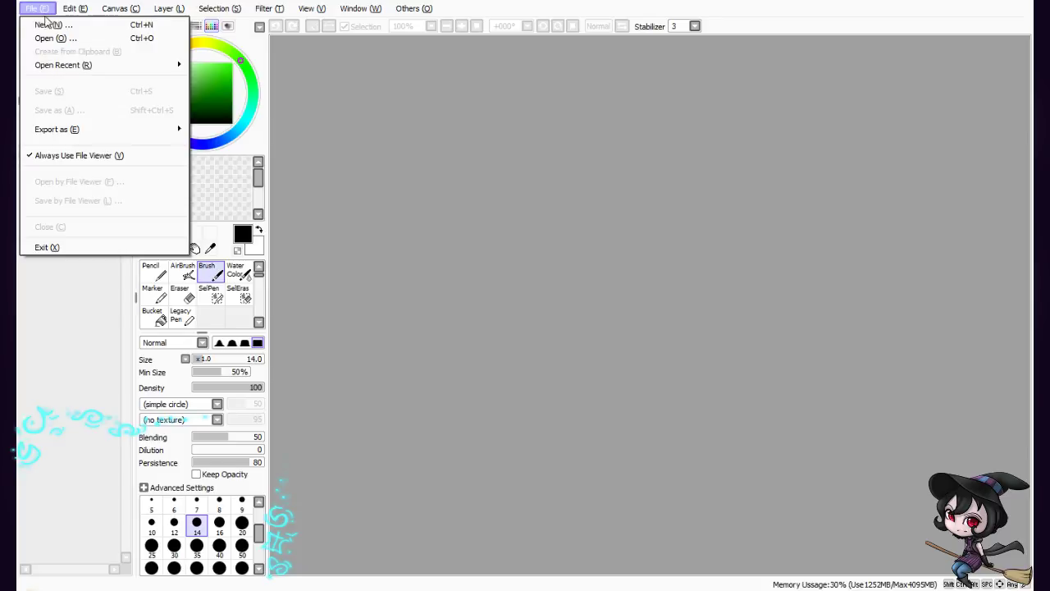
left_click(47, 22)
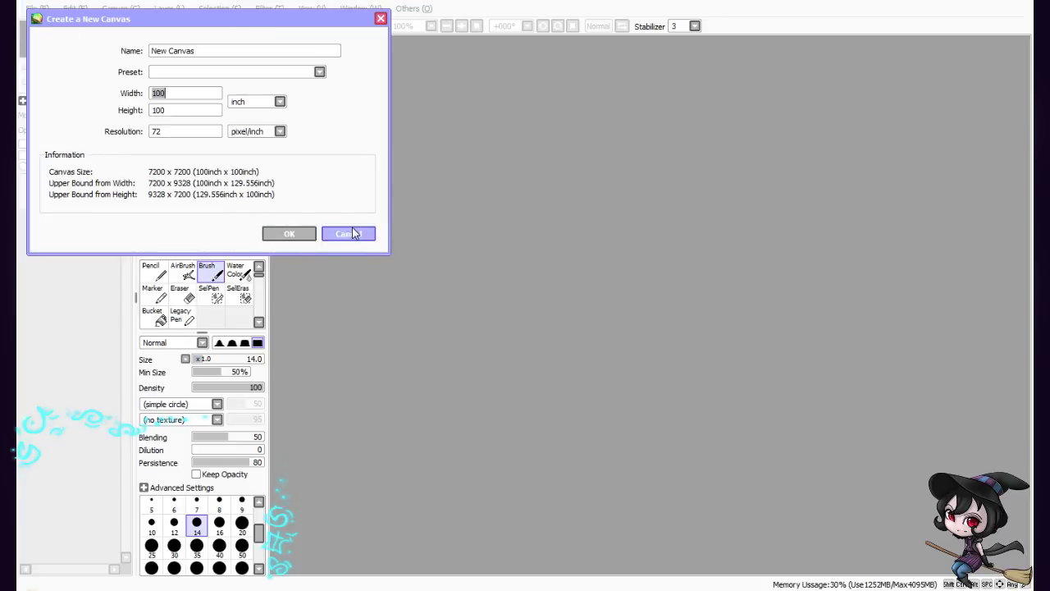
left_click(291, 233)
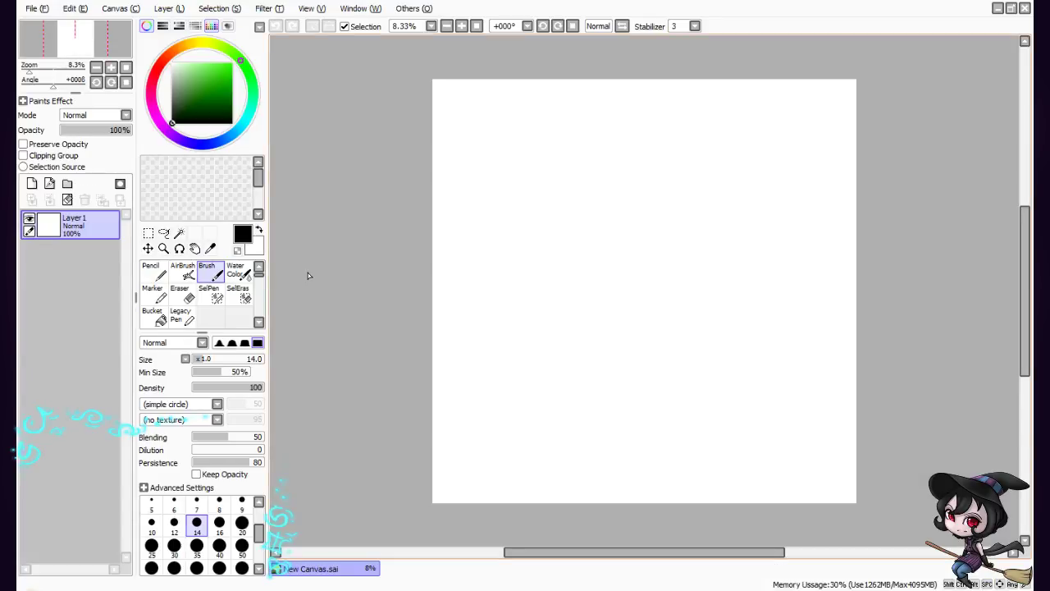
Set up the Brush tool with a dark grey colour and a size of 80 for sketching on the canvas
scroll(308, 275, "down", 1)
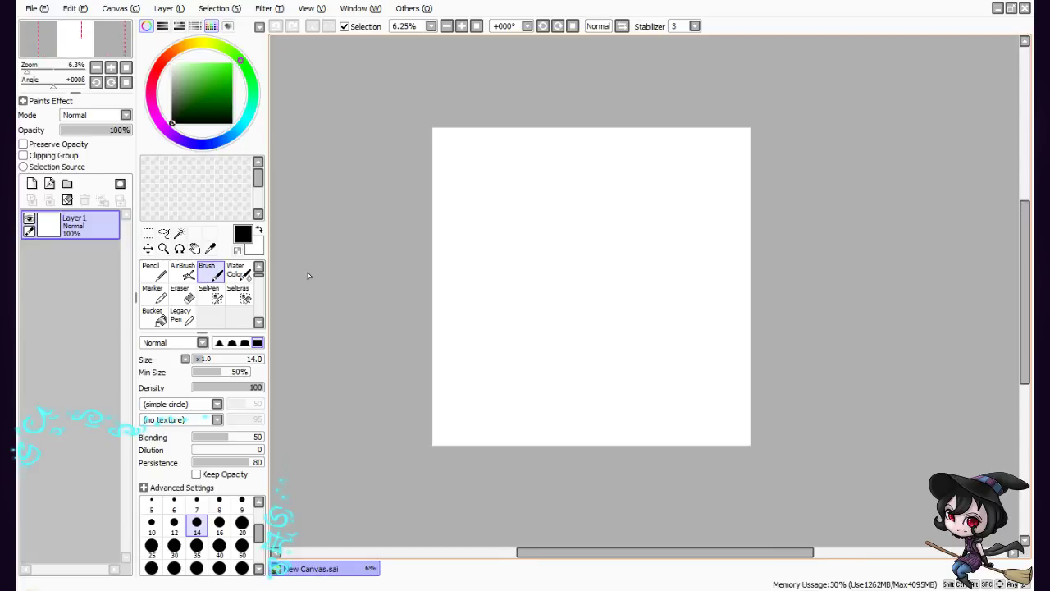
scroll(307, 274, "up", 1)
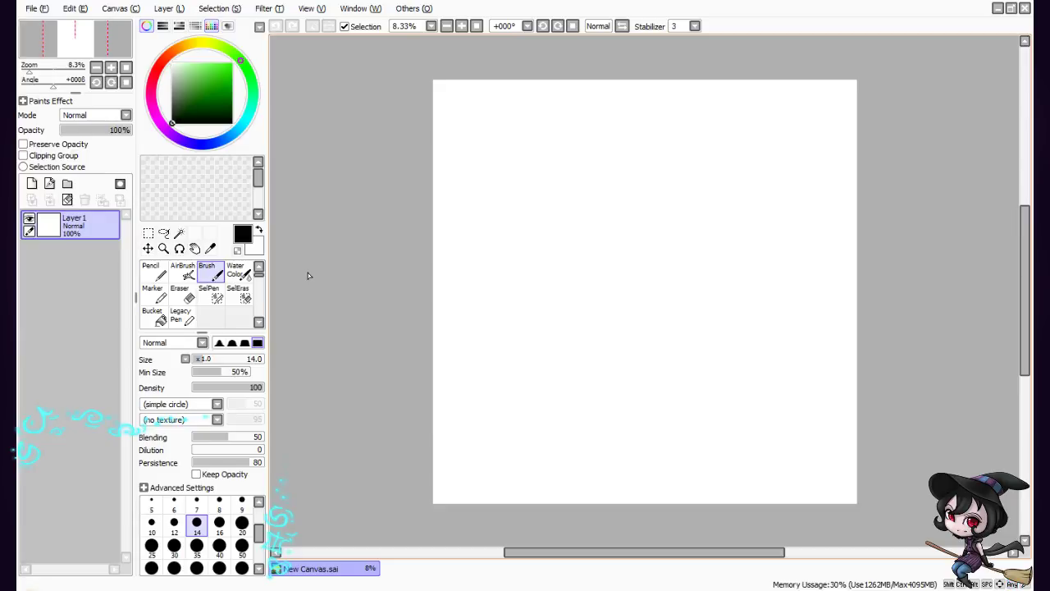
left_click_drag(587, 551, 614, 548)
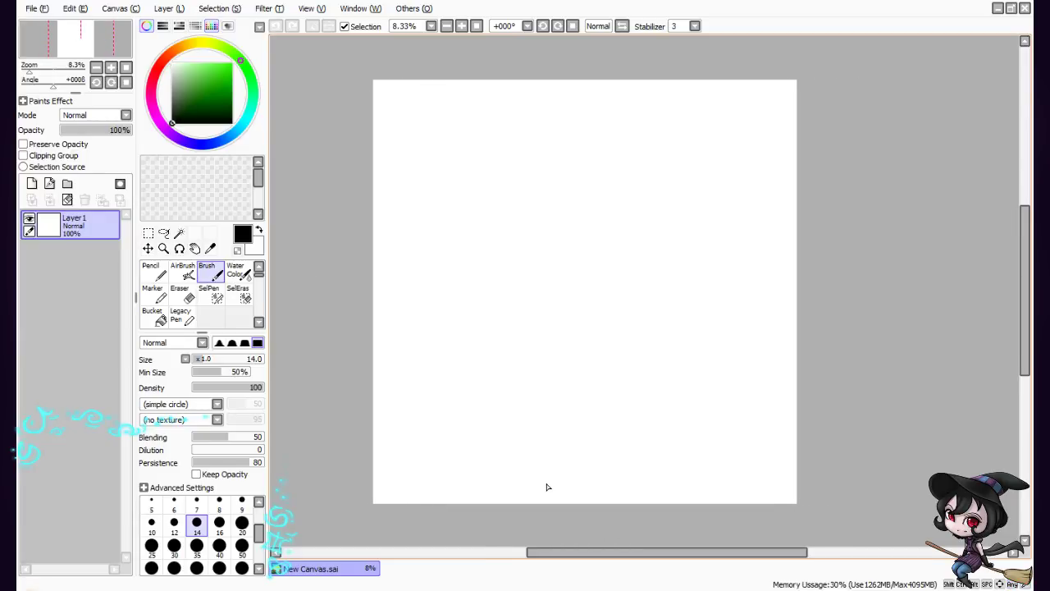
scroll(547, 486, "down", 1)
scroll(602, 518, "down", 1)
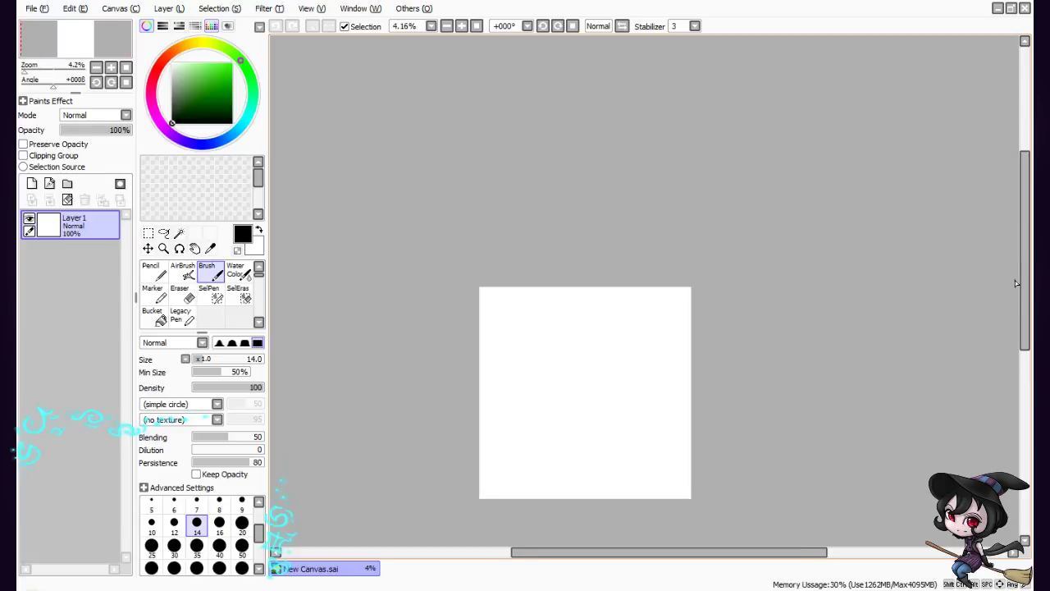
left_click_drag(1023, 284, 959, 331)
scroll(743, 396, "down", 1)
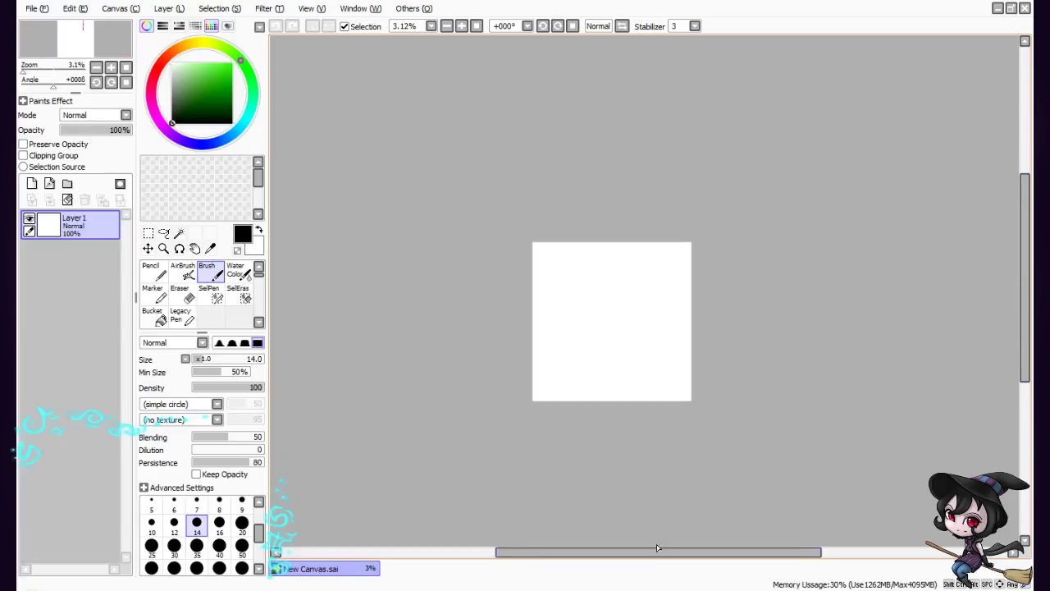
mouse_move(665, 550)
left_mouse_down()
mouse_move(685, 558)
mouse_move(678, 551)
left_mouse_up()
scroll(677, 543, "down", 1)
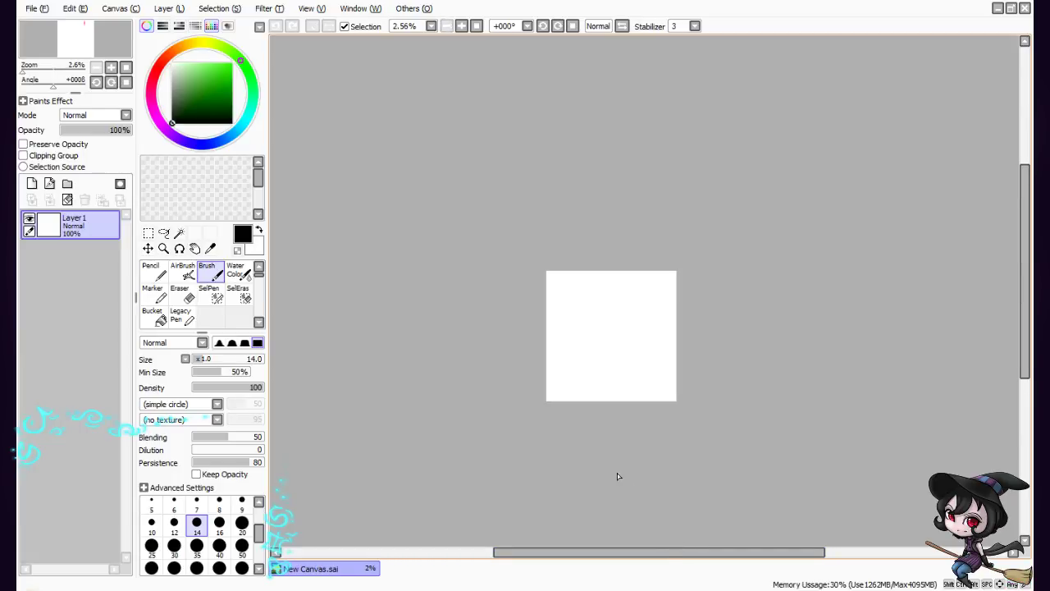
left_click_drag(175, 105, 174, 97)
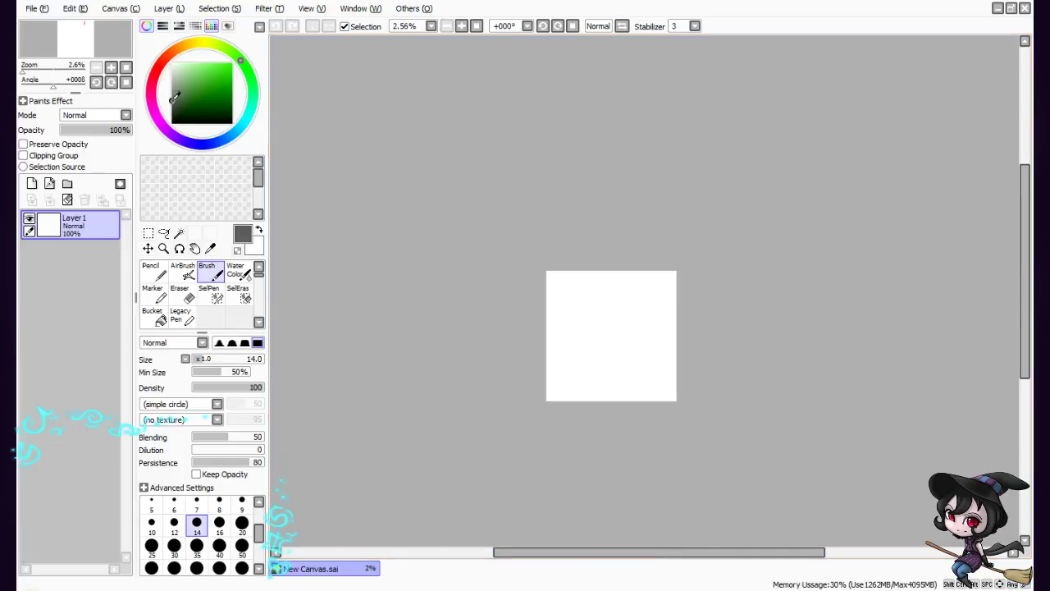
scroll(259, 534, "down", 1)
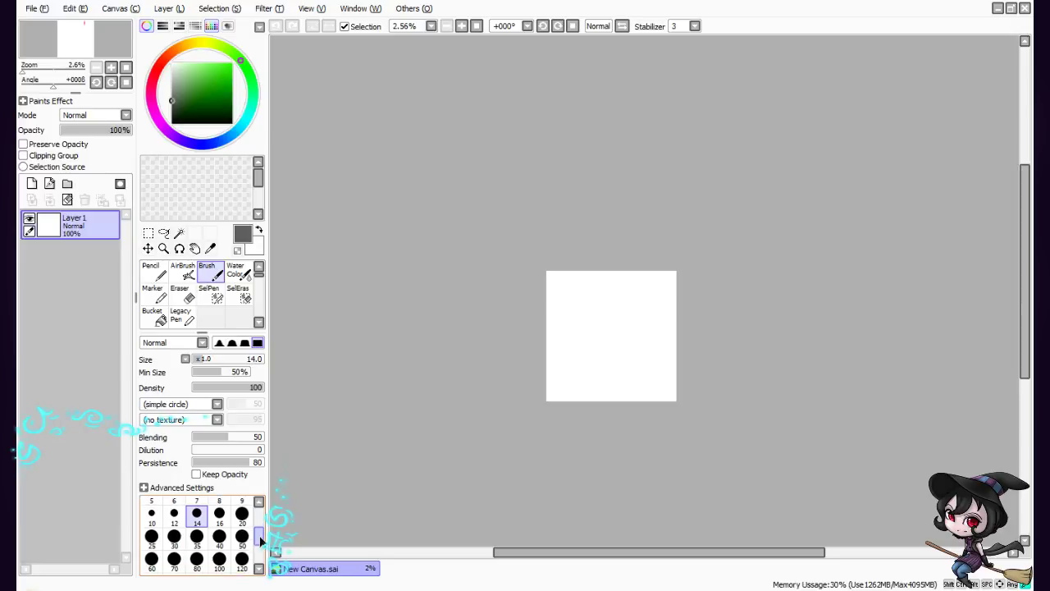
left_click(219, 536)
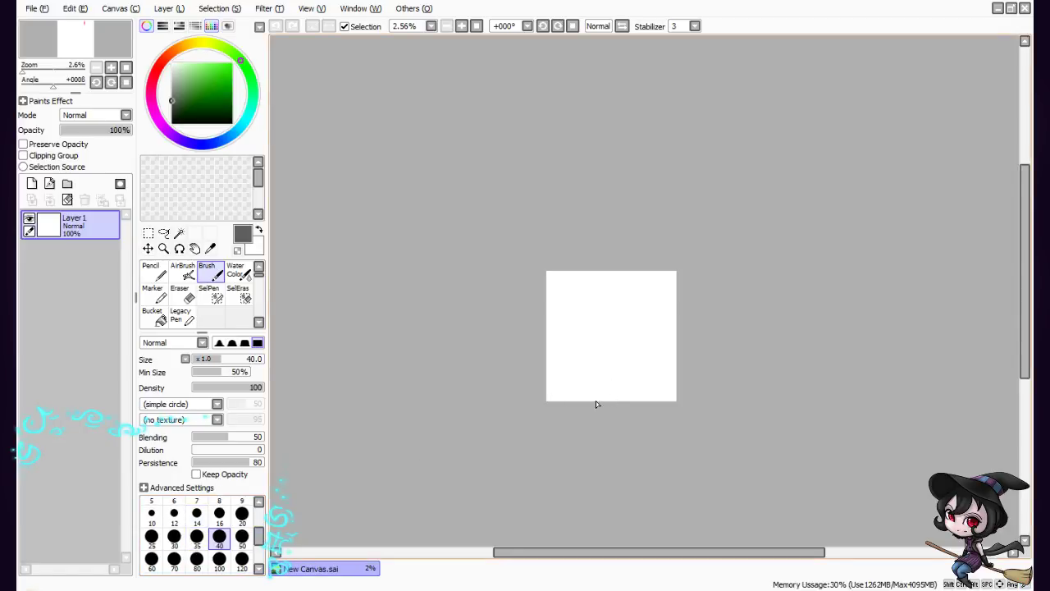
scroll(260, 542, "down", 2)
left_click(197, 526)
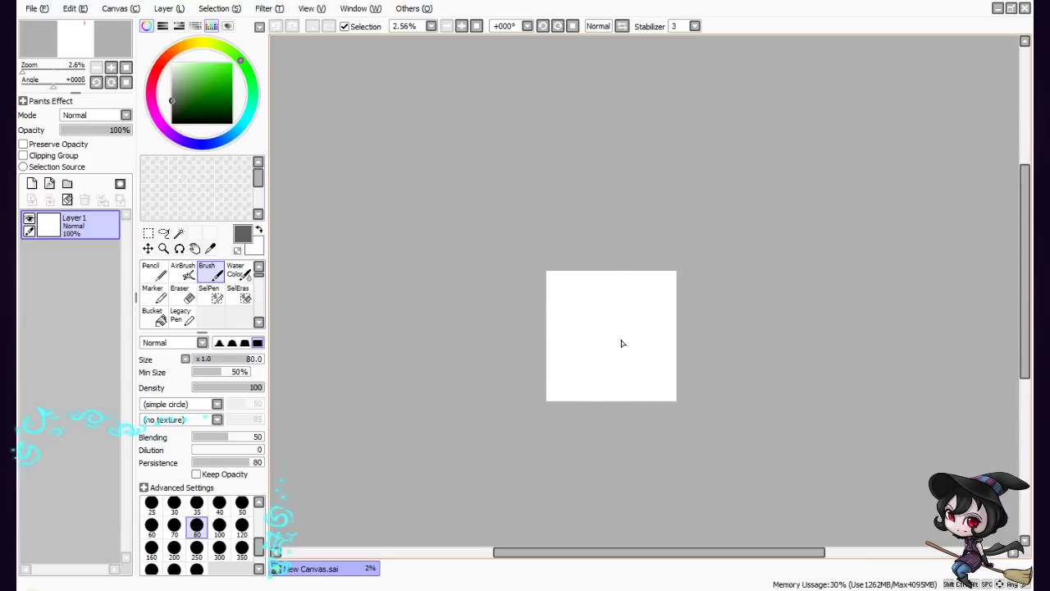
Sketch a small trial head outline on the upper part of the canvas and wipe it away with the Eraser at size 300
left_click(600, 303)
mouse_move(596, 310)
left_mouse_down()
mouse_move(616, 309)
mouse_move(599, 327)
mouse_move(613, 321)
mouse_move(611, 300)
mouse_move(601, 311)
left_mouse_up()
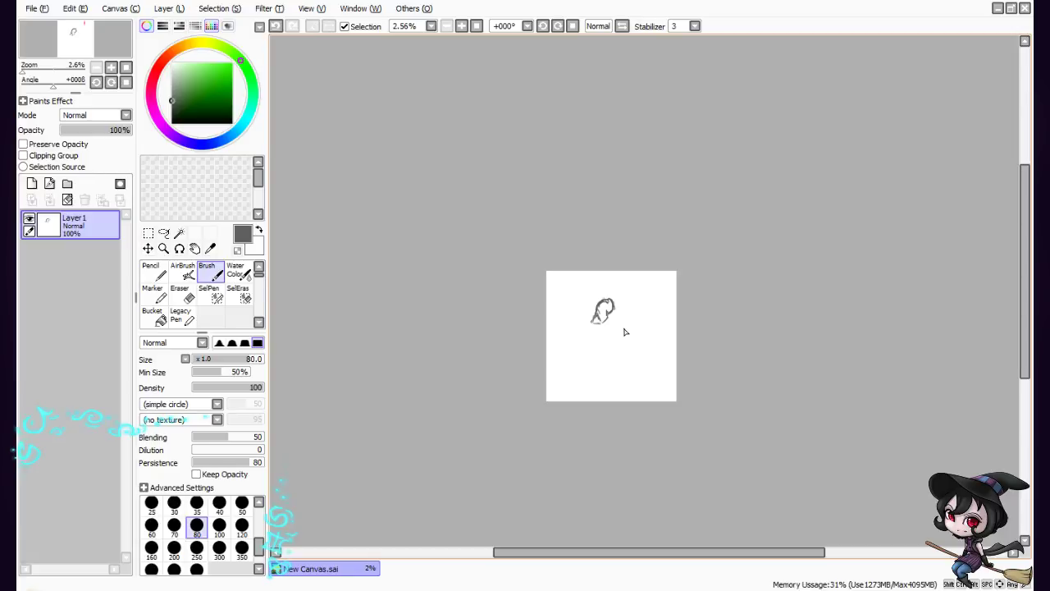
key("e")
left_click(219, 525)
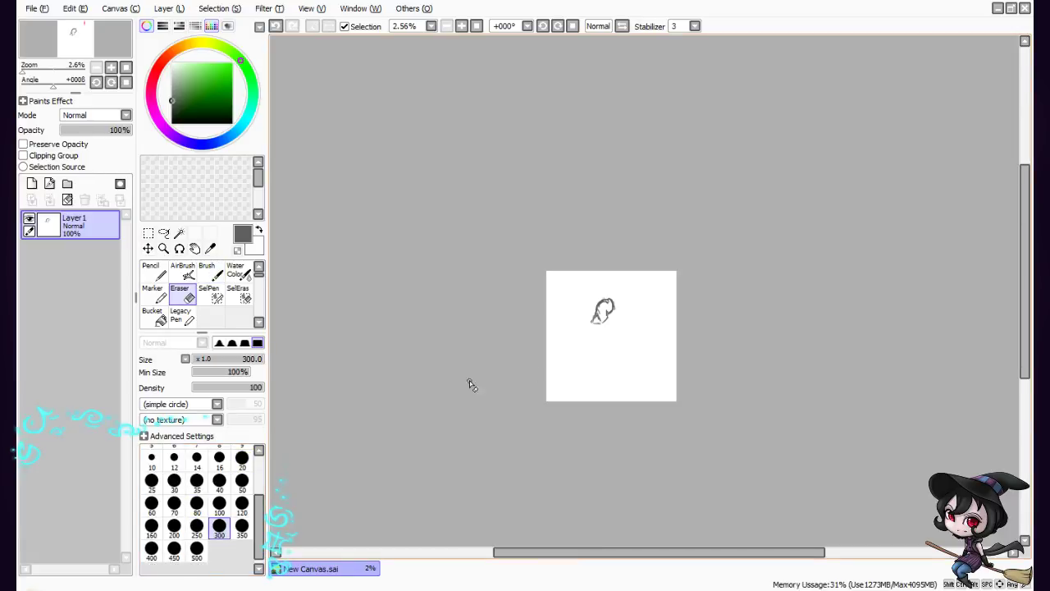
left_click_drag(611, 304, 599, 320)
key("e")
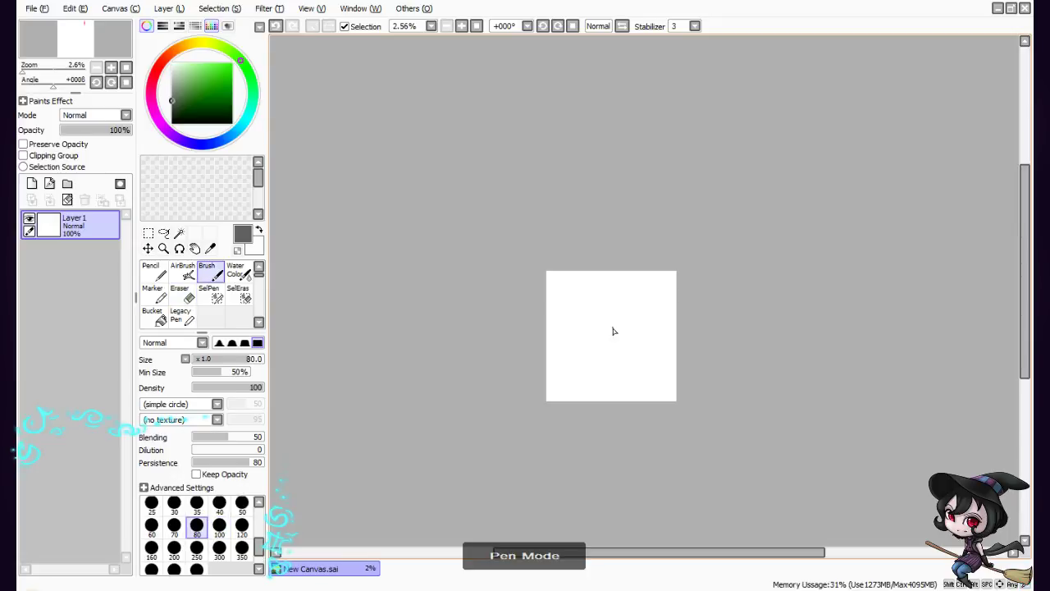
Sketch a standing figure with an eared head, torso, legs and the left-hand arm using the brush at size 120
left_click(241, 525)
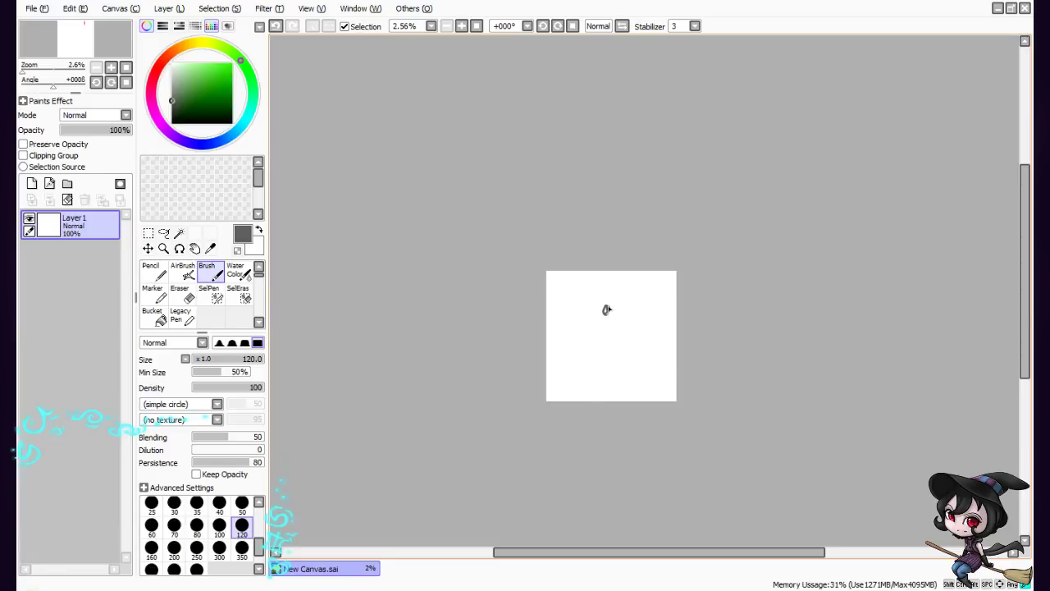
left_click_drag(609, 310, 606, 323)
left_click_drag(613, 318, 613, 343)
mouse_move(602, 329)
left_mouse_down()
mouse_move(626, 328)
mouse_move(631, 394)
left_mouse_up()
left_click_drag(604, 332, 606, 348)
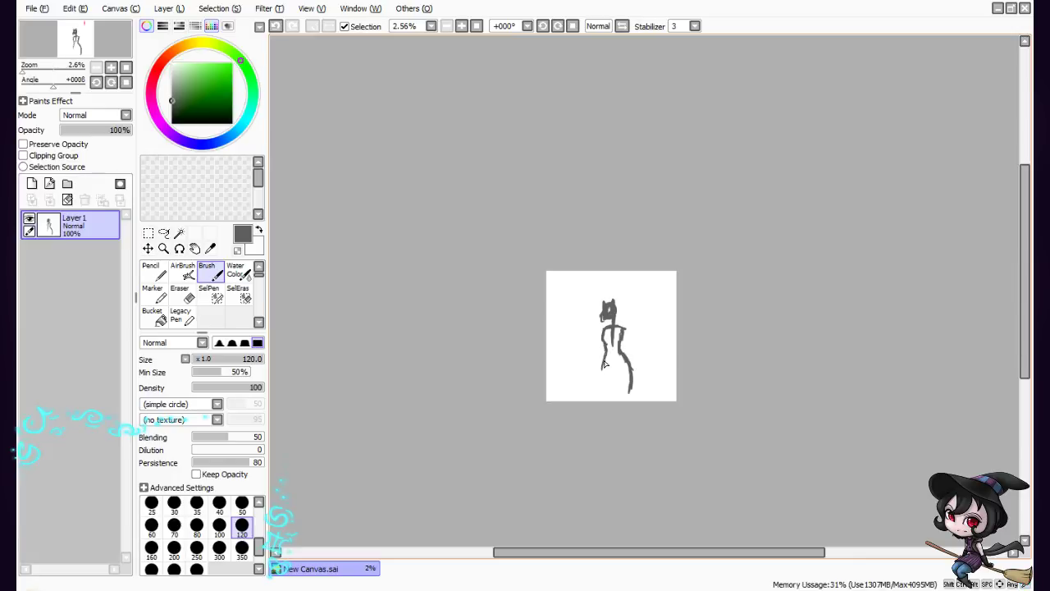
mouse_move(603, 360)
left_mouse_down()
mouse_move(606, 394)
mouse_move(608, 373)
left_mouse_up()
mouse_move(605, 331)
left_mouse_down()
mouse_move(634, 332)
mouse_move(606, 333)
left_mouse_up()
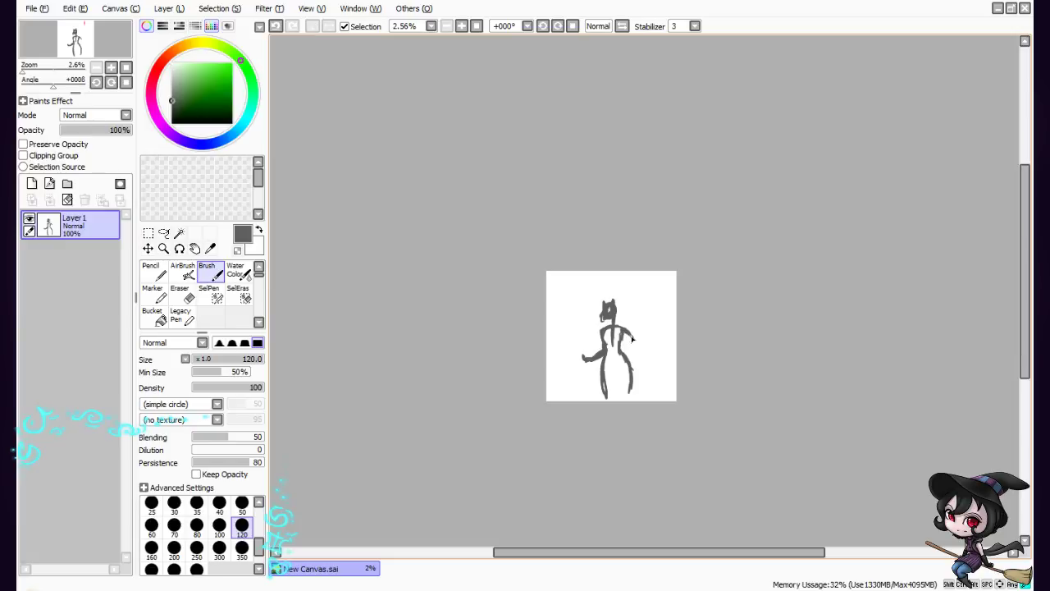
Add the figure's raised right-hand arm with its hand, extend the leg, and draw a tail curving out from the hip
left_click_drag(627, 334, 638, 344)
left_click_drag(631, 374, 632, 406)
left_click_drag(629, 361, 649, 366)
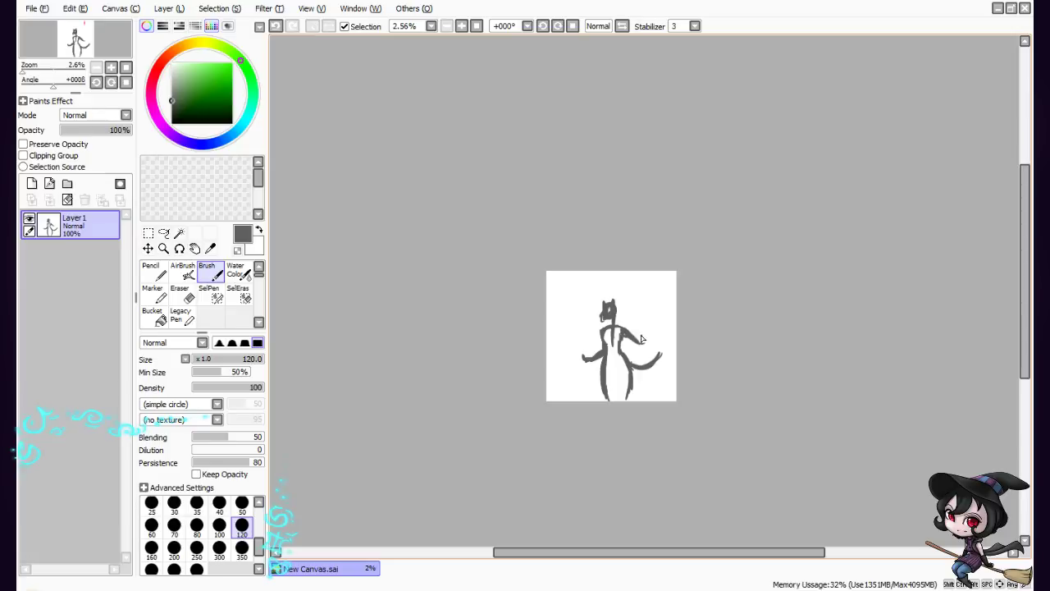
mouse_move(641, 344)
left_mouse_down()
mouse_move(658, 321)
mouse_move(657, 330)
left_mouse_up()
left_click_drag(645, 313, 657, 329)
key("alt+Tab")
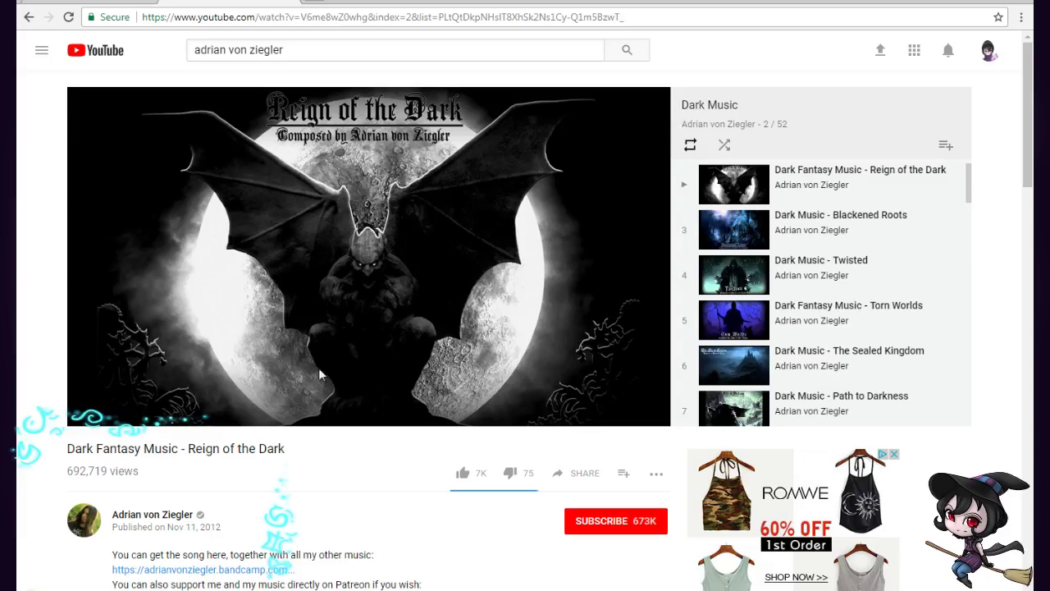
key("alt+Tab")
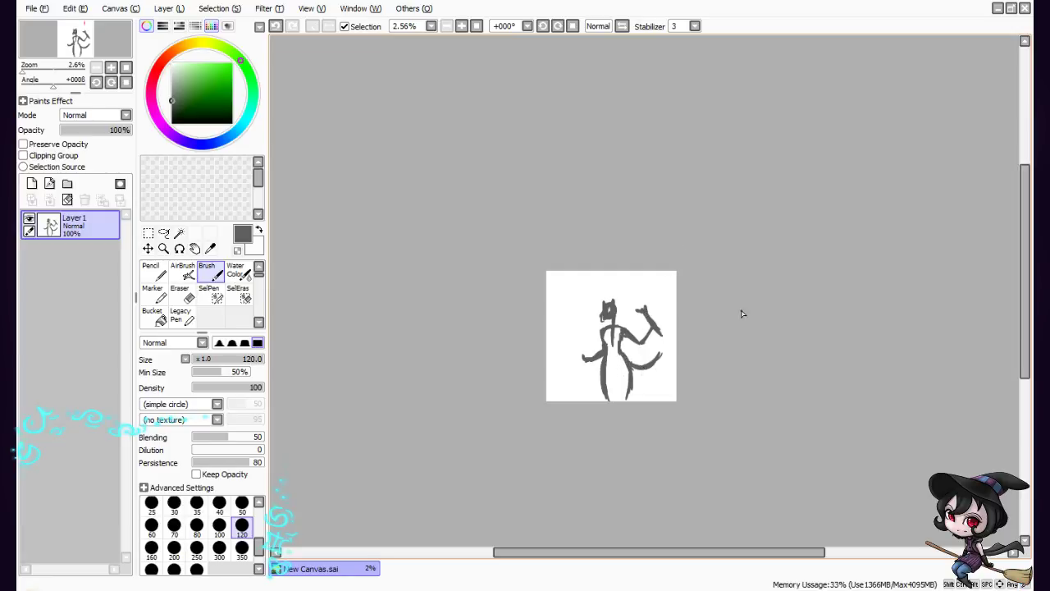
Erase the tail and redraw it thicker from between the hips, sweeping down past the leg and curling upward
key("e")
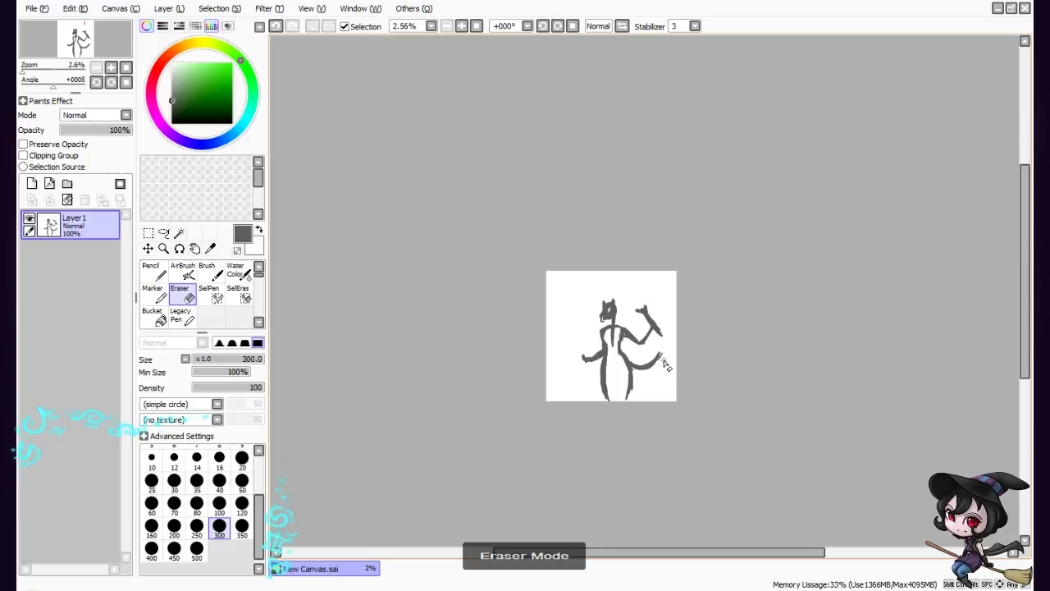
left_click_drag(660, 358, 634, 366)
key("e")
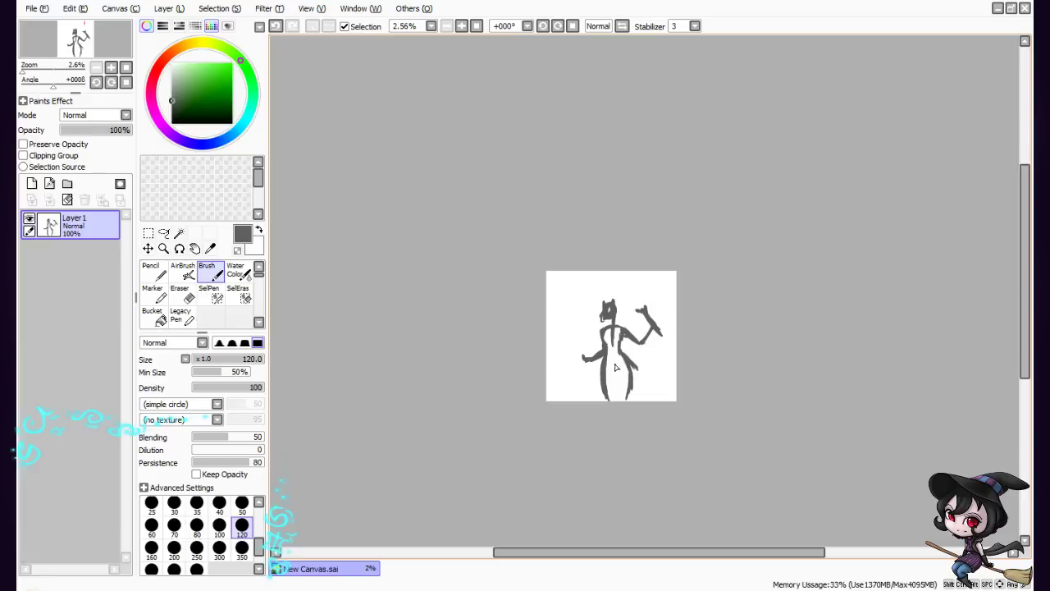
left_click(615, 365)
key("e")
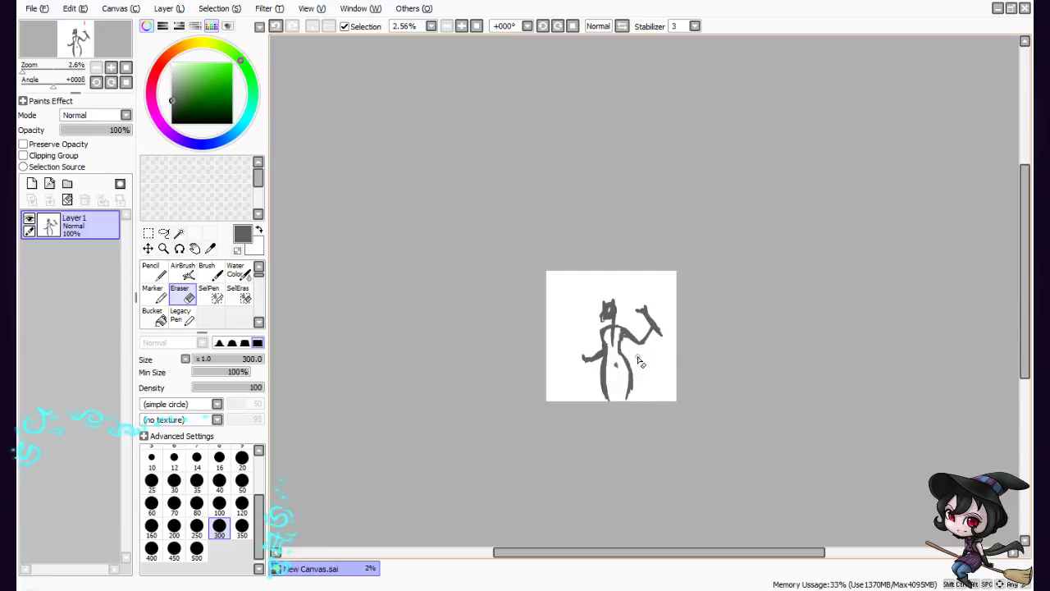
key("b")
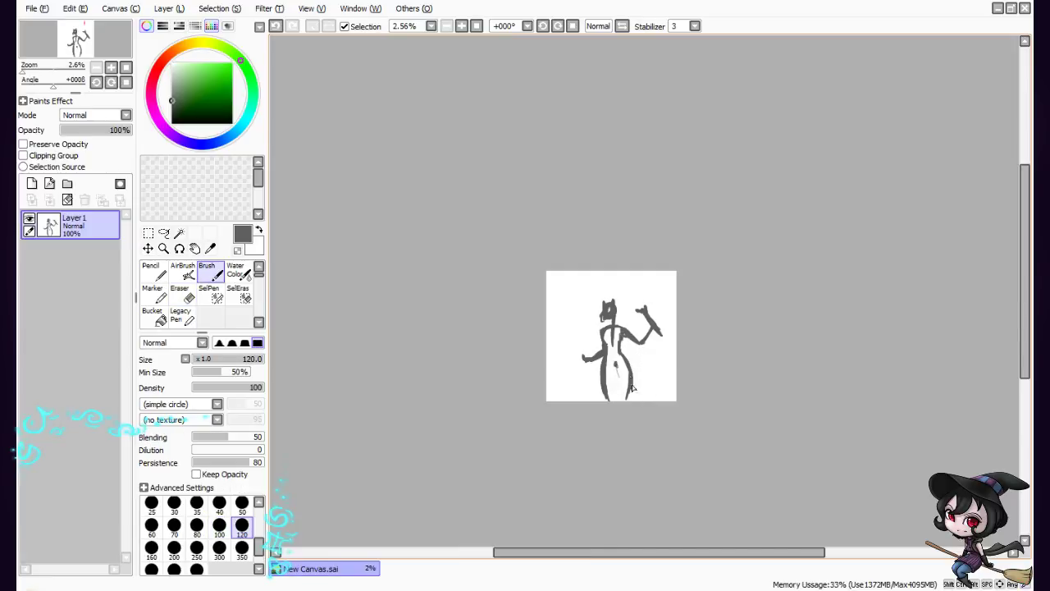
mouse_move(617, 365)
left_mouse_down()
mouse_move(642, 395)
mouse_move(641, 387)
mouse_move(633, 394)
mouse_move(665, 376)
mouse_move(632, 392)
mouse_move(665, 381)
mouse_move(633, 393)
mouse_move(661, 373)
mouse_move(633, 392)
mouse_move(656, 388)
mouse_move(656, 355)
left_mouse_up()
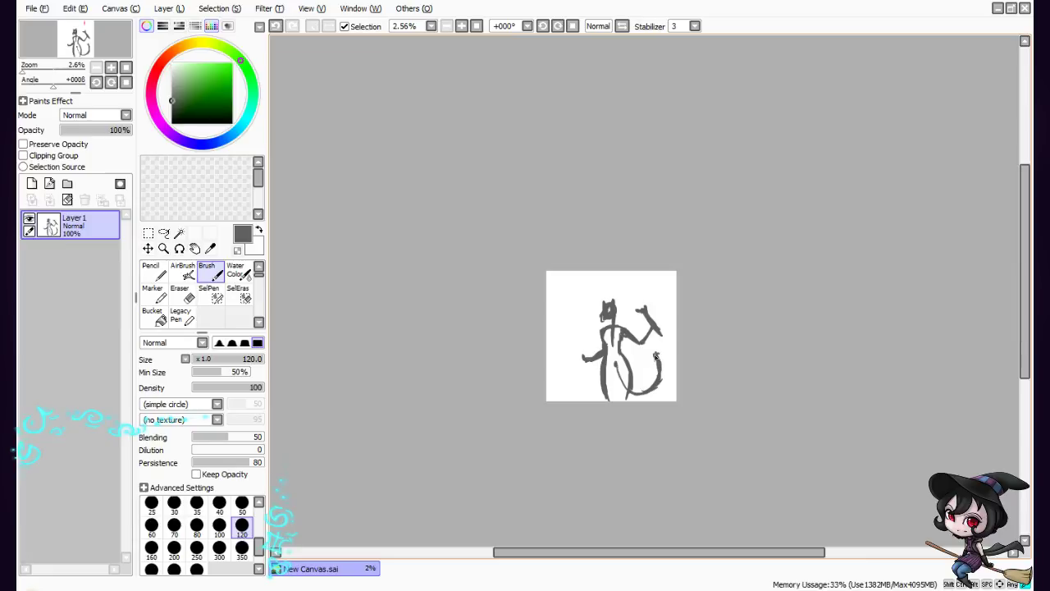
mouse_move(656, 361)
left_mouse_down()
mouse_move(653, 385)
mouse_move(637, 392)
left_mouse_up()
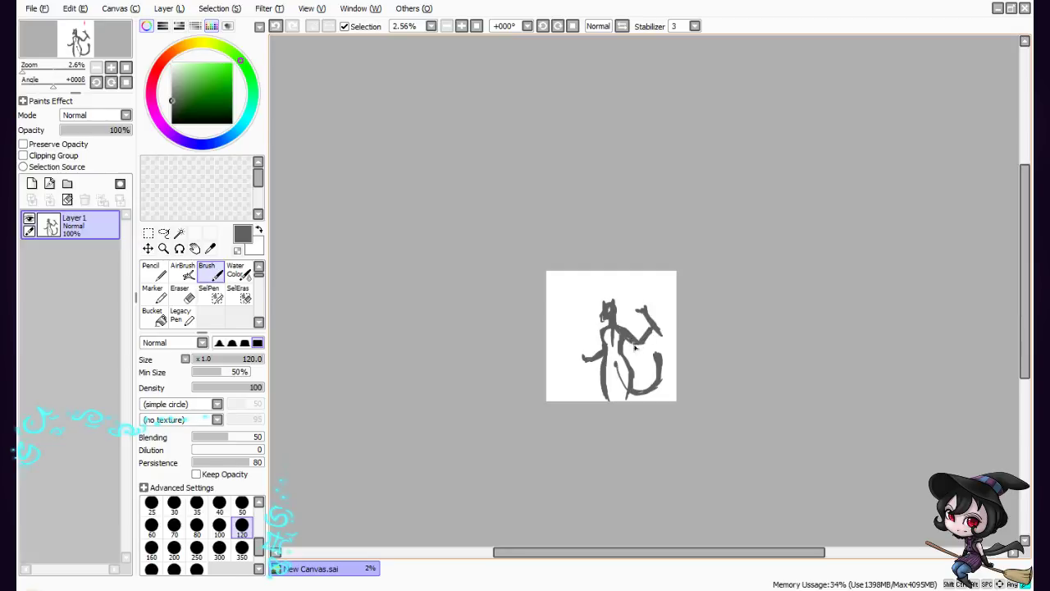
Thicken the strokes of the figure's raised right-hand arm around the elbow and forearm
left_click_drag(635, 341, 648, 340)
left_click_drag(643, 337, 651, 328)
Lasso the whole figure and move it up and left on the canvas to free space below the legs
left_click(148, 248)
left_click(163, 233)
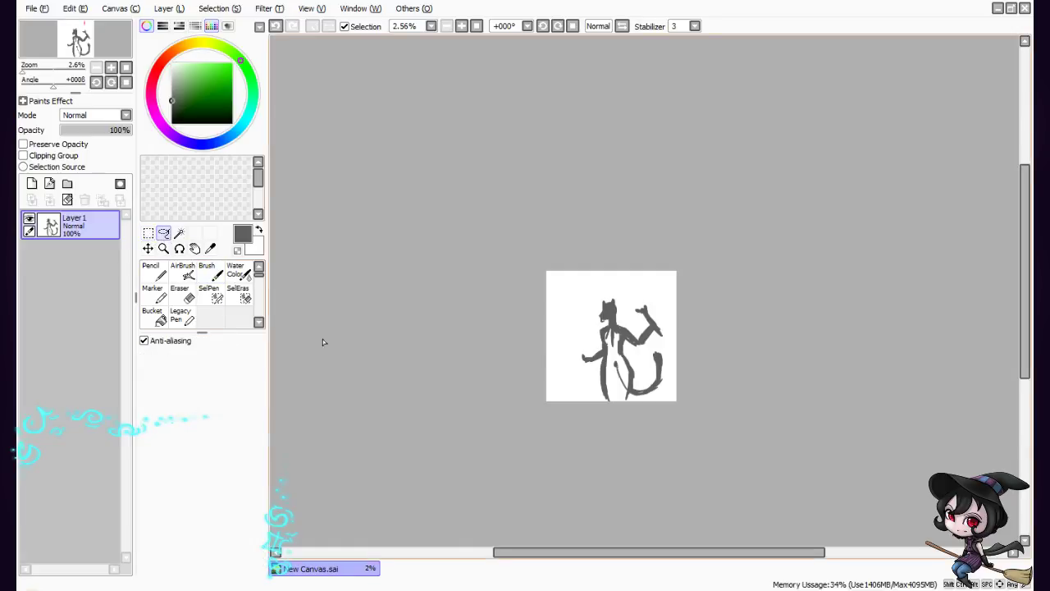
mouse_move(617, 276)
left_mouse_down()
mouse_move(577, 311)
mouse_move(580, 396)
mouse_move(627, 422)
mouse_move(688, 379)
mouse_move(643, 277)
mouse_move(609, 273)
mouse_move(678, 289)
left_mouse_up()
left_click(148, 247)
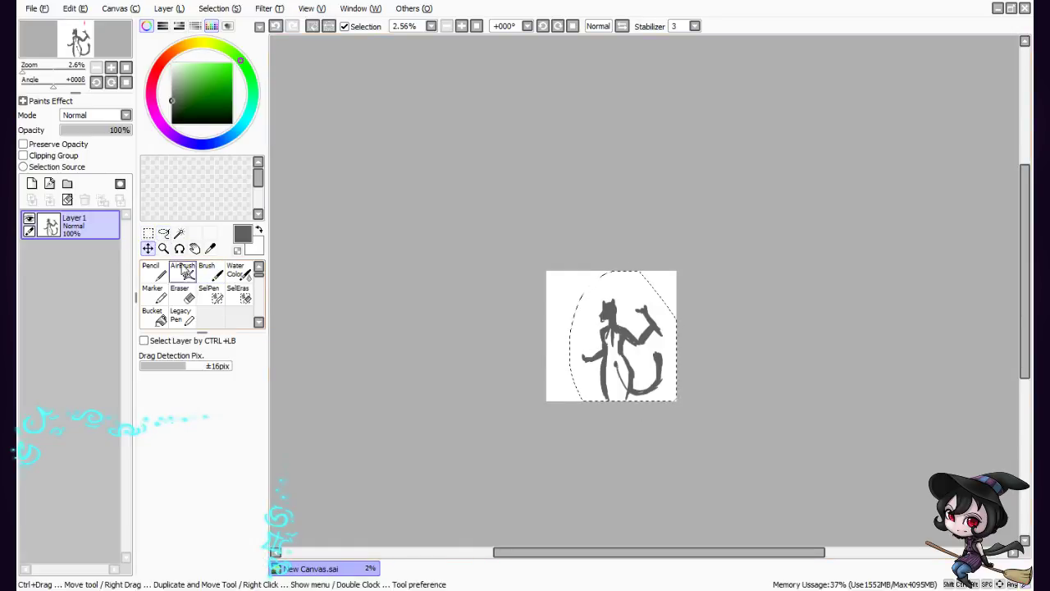
left_click_drag(658, 375, 645, 353)
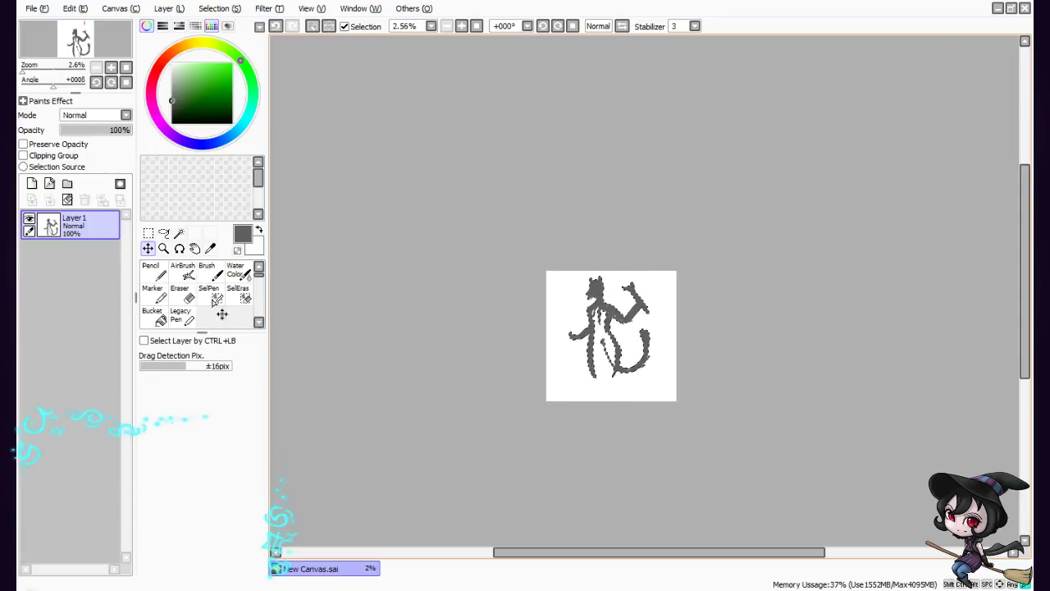
Scale the selected figure down from its upper-left corner and apply the transformation
key("ctrl+t")
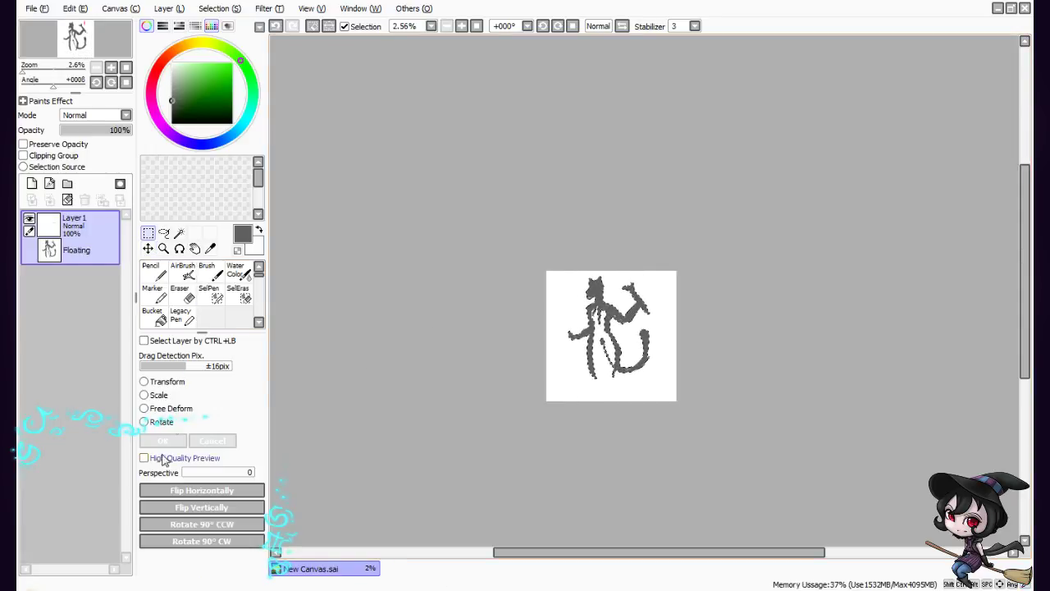
left_click(144, 397)
left_click_drag(567, 276, 588, 293)
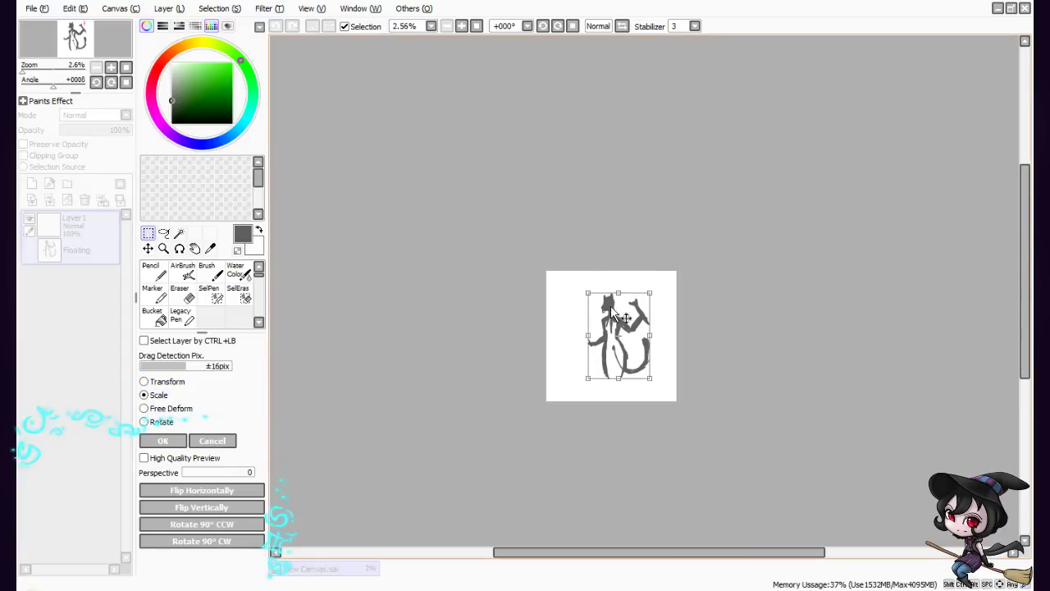
left_click(167, 441)
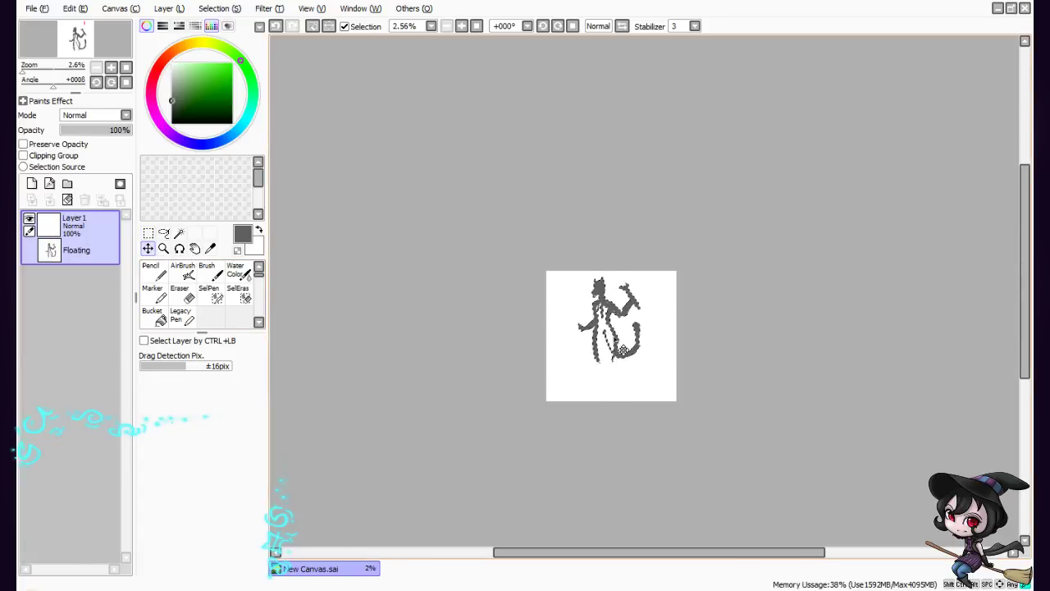
Shrink the figure once more from its upper-left corner, then move it up near the canvas's top edge and release the selection
left_click(147, 234)
key("ctrl+t")
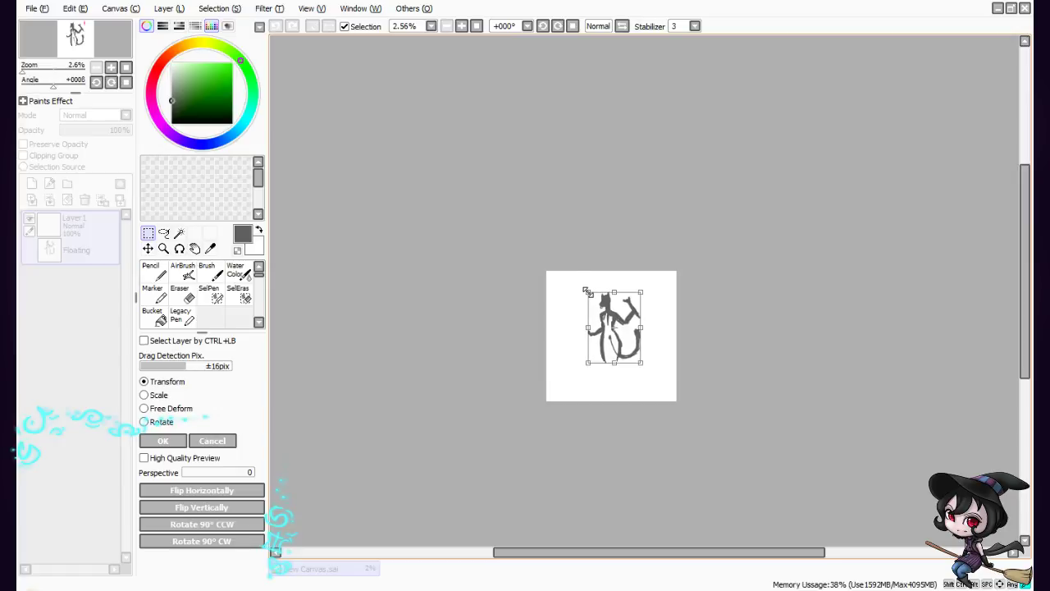
left_click(164, 440)
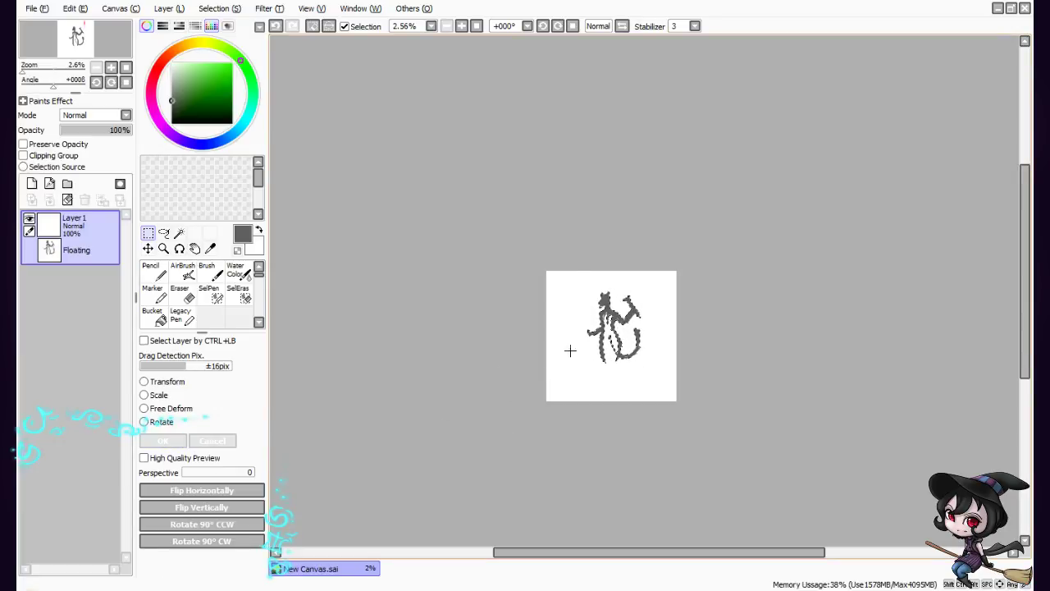
left_click(148, 250)
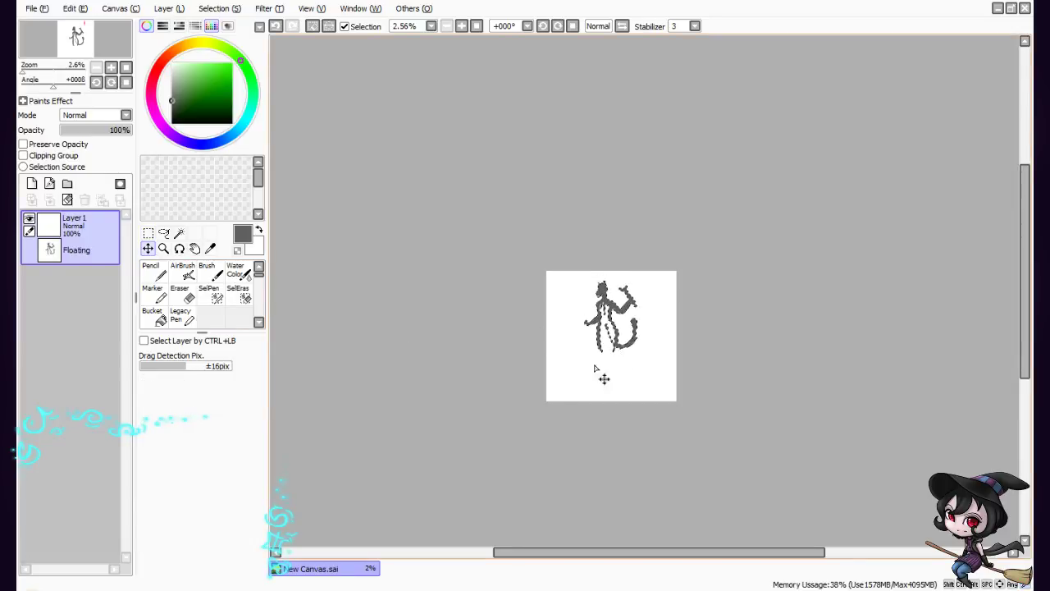
key("ctrl+t")
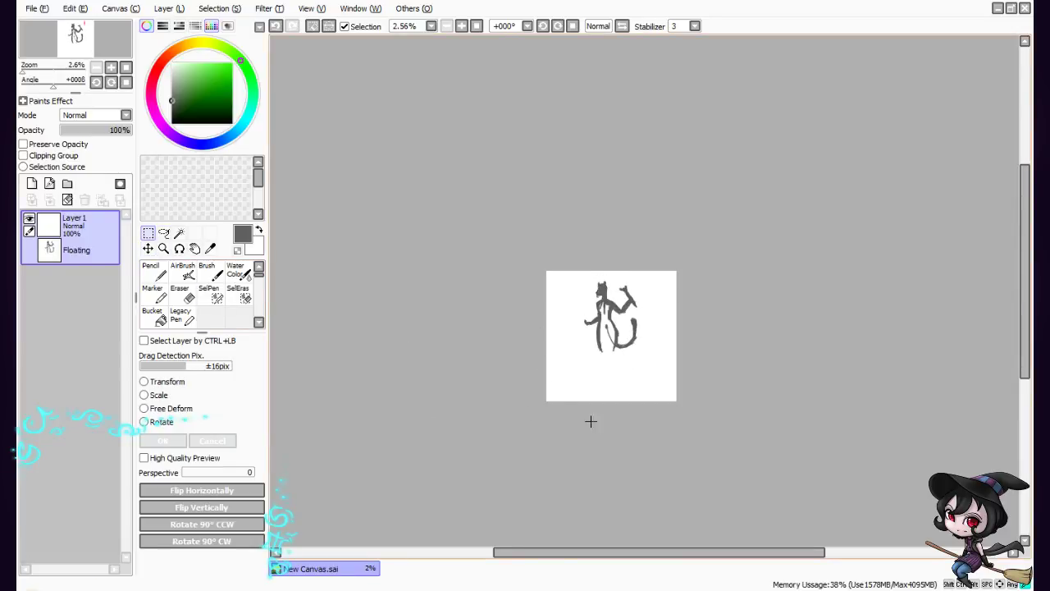
key("Return")
Sketch a thin bent leg guide with a foot below the hips, and move it to the canvas's right-hand margin
left_click(207, 271)
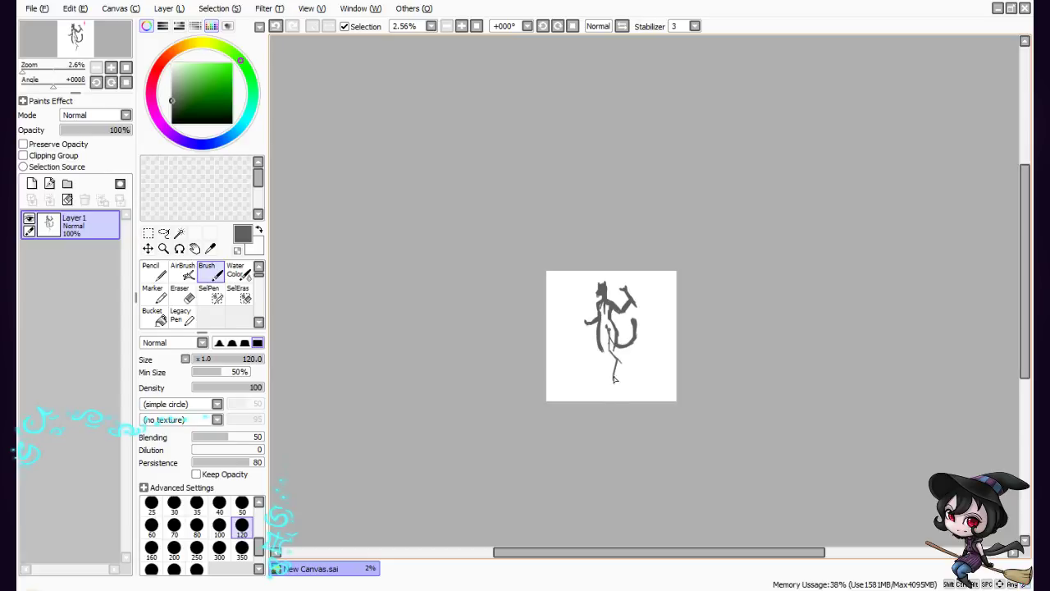
left_click_drag(615, 378, 607, 383)
key("a")
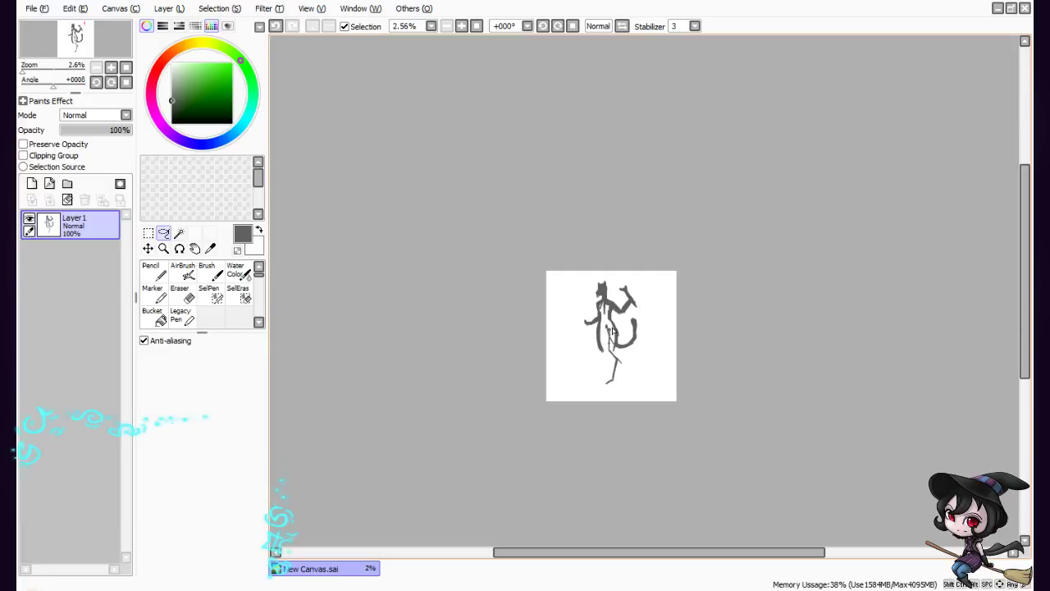
mouse_move(604, 338)
left_mouse_down()
mouse_move(604, 383)
mouse_move(627, 378)
mouse_move(610, 333)
left_mouse_up()
left_click(148, 248)
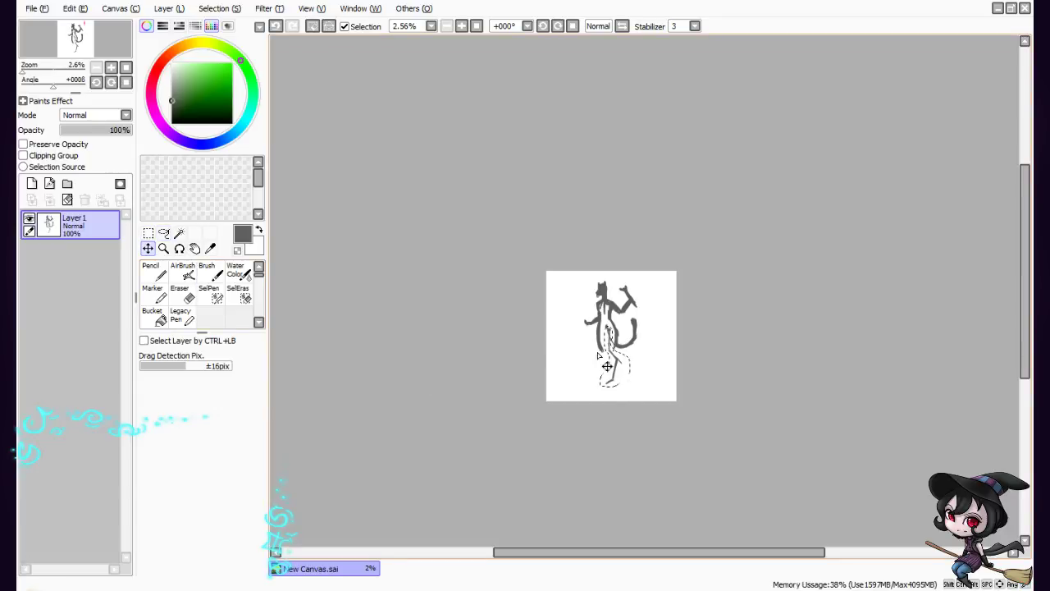
left_click_drag(625, 378, 673, 380)
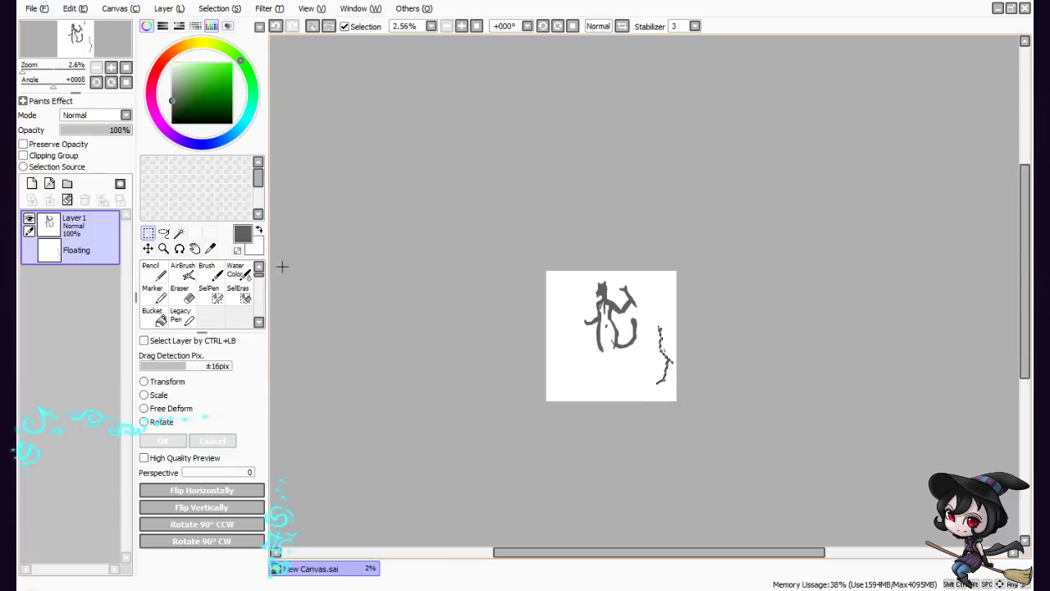
key("ctrl+d")
Try sketching both legs with feet below the hips using the brush at size 120
left_click(207, 271)
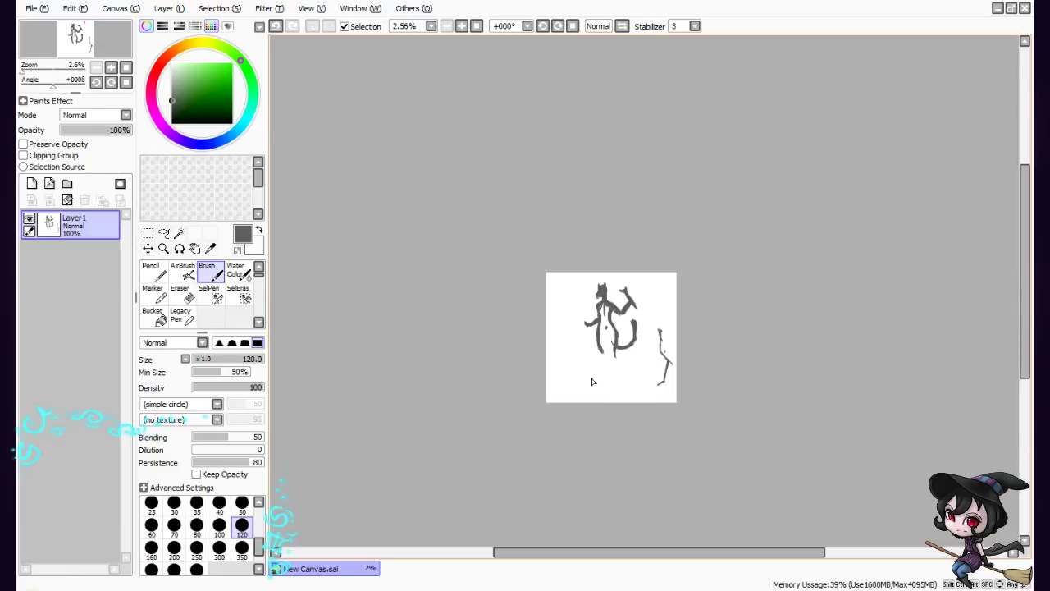
left_click(633, 371)
key("ctrl+z")
left_click(618, 363)
left_click_drag(620, 370, 616, 386)
left_click_drag(605, 338, 608, 360)
mouse_move(606, 351)
left_mouse_down()
mouse_move(607, 337)
mouse_move(610, 384)
left_mouse_up()
Erase the figure's legs and hip lines up to the waist with the eraser at size 300
key("e")
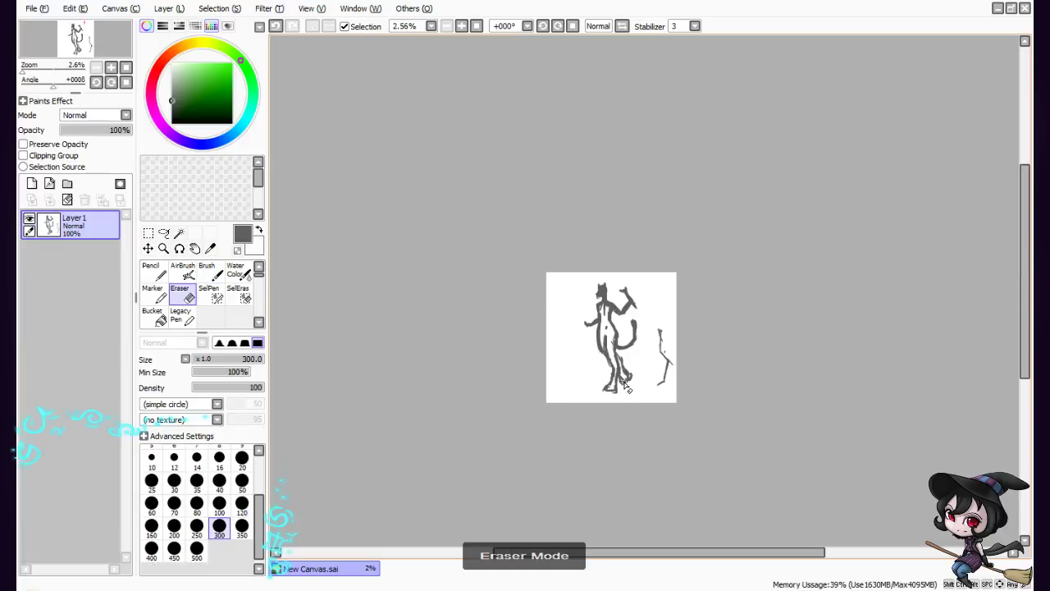
mouse_move(627, 387)
left_mouse_down()
mouse_move(625, 371)
mouse_move(608, 405)
mouse_move(614, 358)
mouse_move(614, 389)
left_mouse_up()
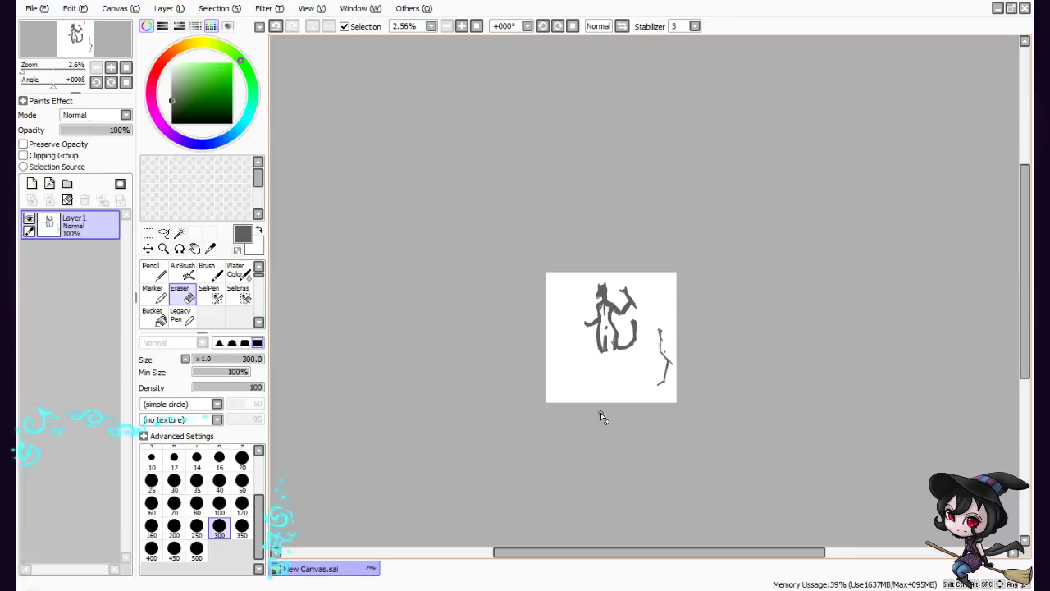
key("b")
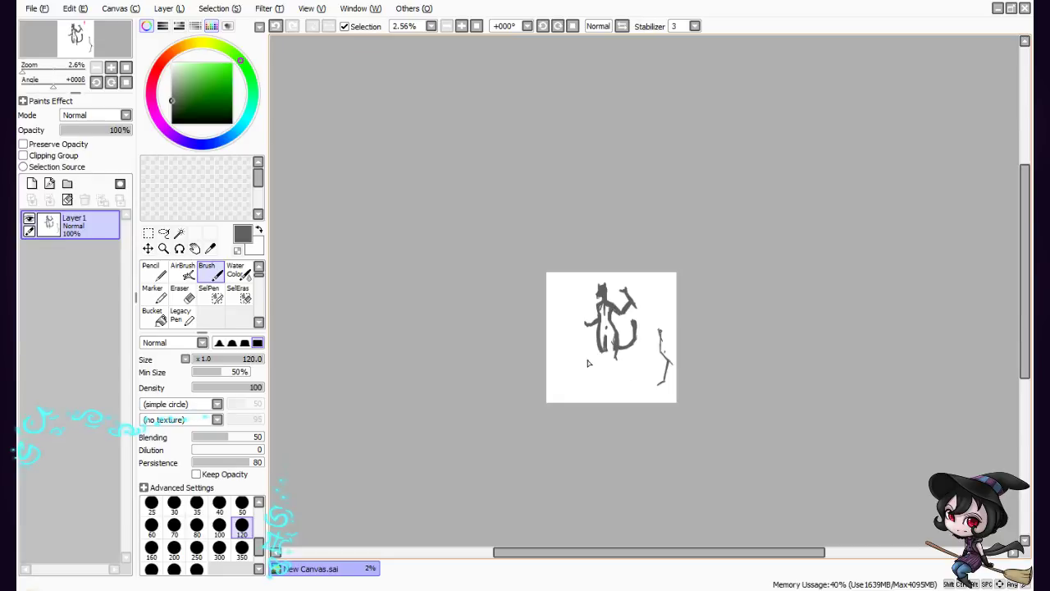
key("e")
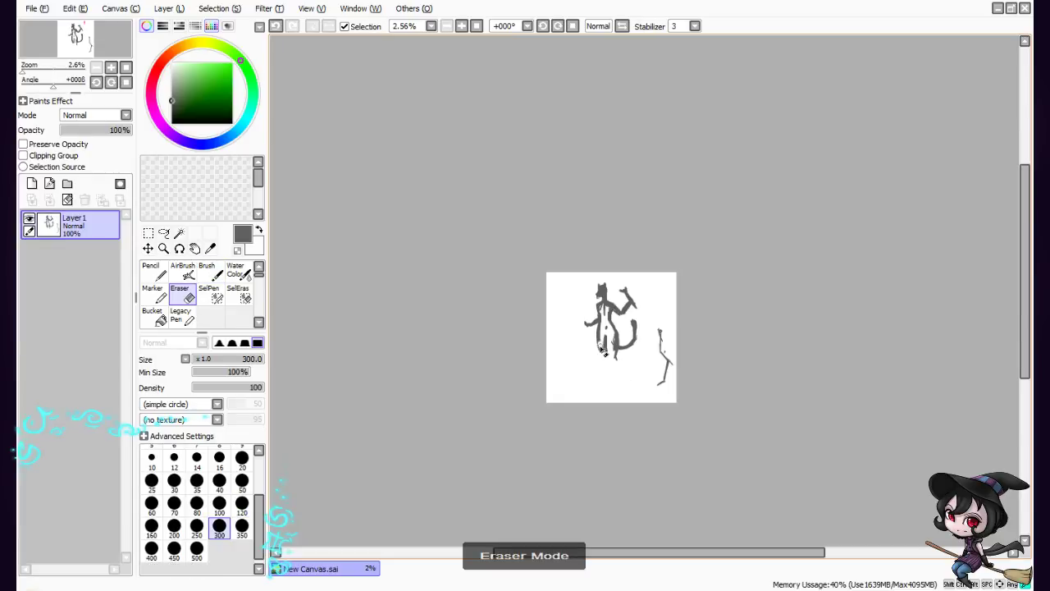
mouse_move(603, 351)
left_mouse_down()
mouse_move(612, 368)
mouse_move(608, 338)
left_mouse_up()
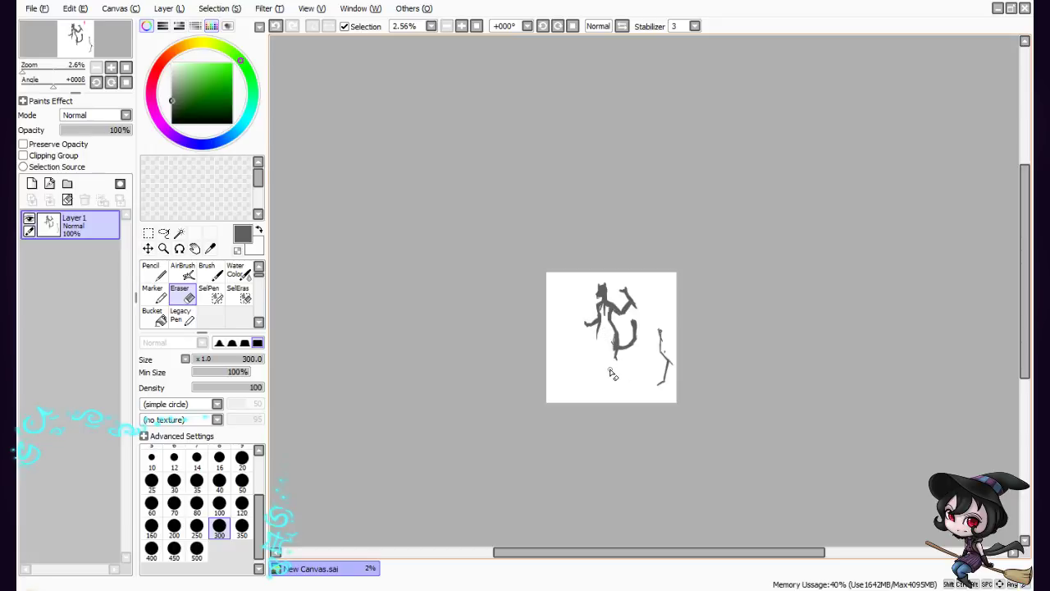
key("e")
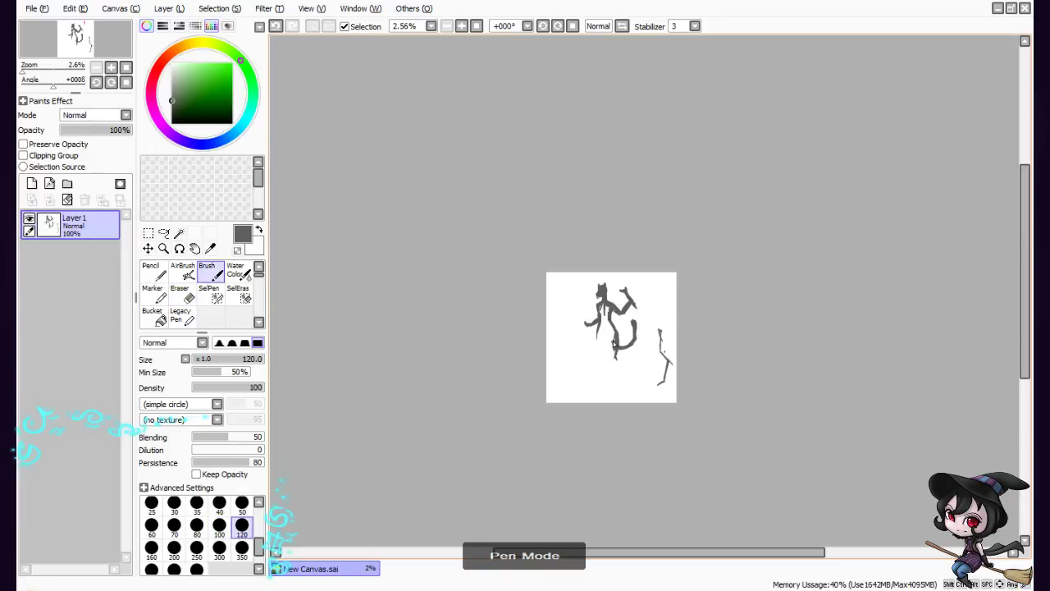
key("e")
left_click_drag(616, 332, 612, 341)
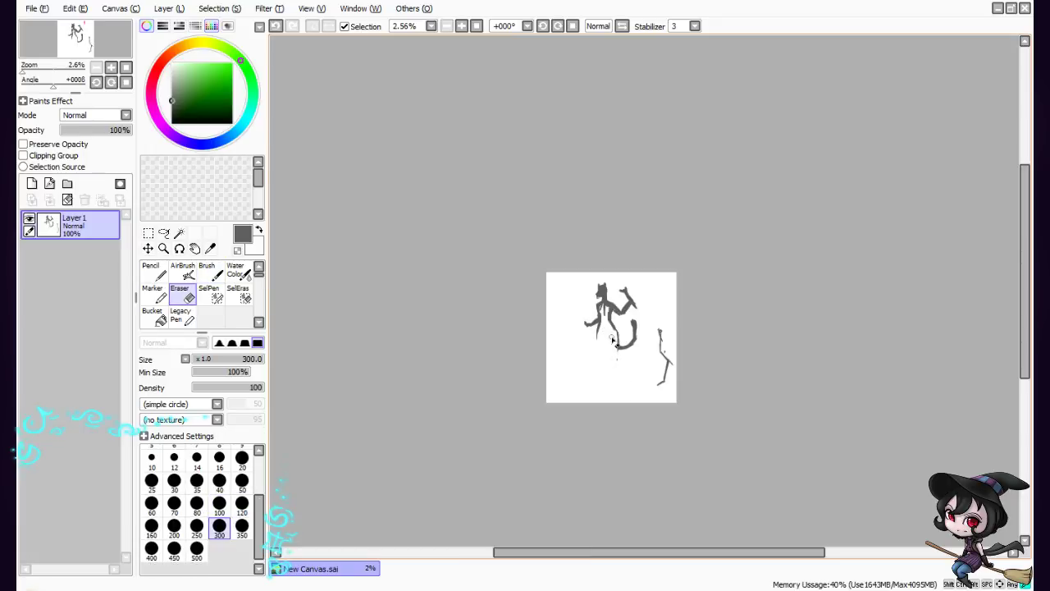
Redraw the hips and both legs with feet in size 120 brush strokes, reconnecting the tail to the hip
key("e")
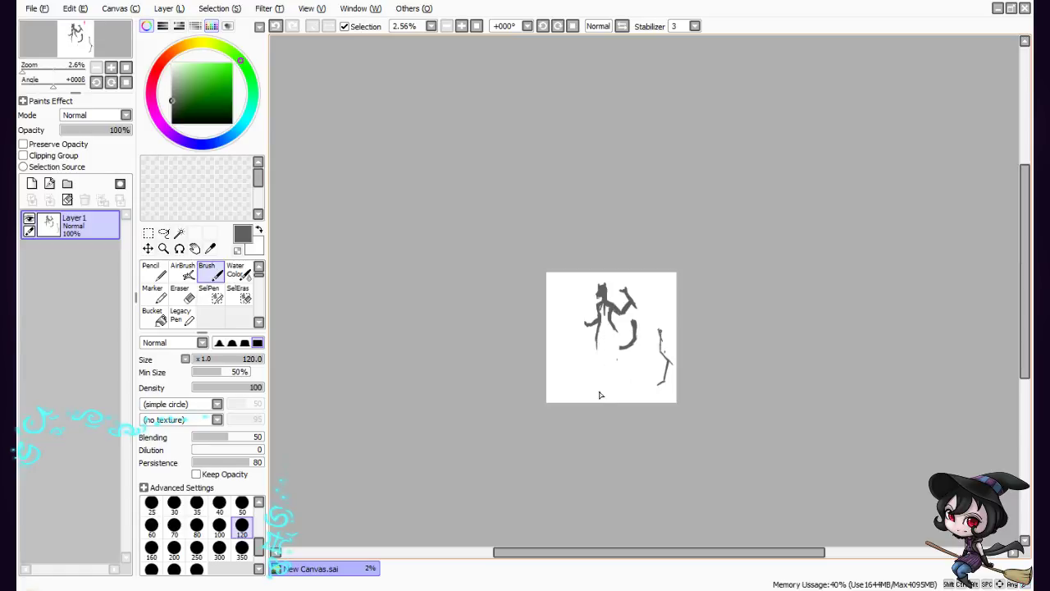
left_click_drag(599, 331, 605, 362)
left_click_drag(616, 324, 622, 352)
left_click_drag(602, 359, 600, 370)
mouse_move(601, 365)
left_mouse_down()
mouse_move(586, 377)
mouse_move(603, 380)
mouse_move(609, 345)
mouse_move(610, 371)
left_mouse_up()
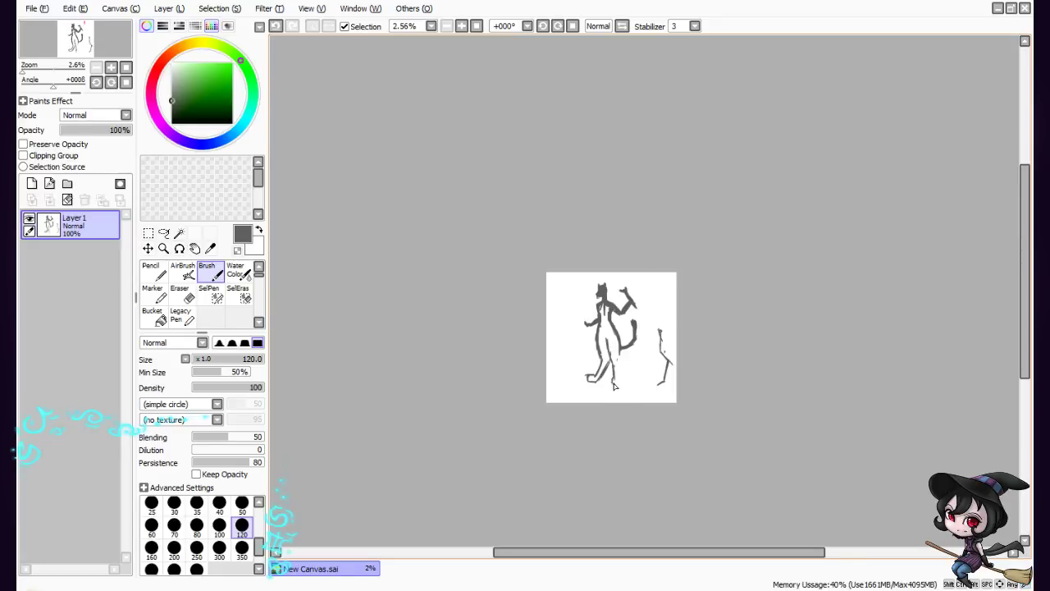
left_click_drag(614, 381, 625, 379)
left_click_drag(625, 381, 615, 373)
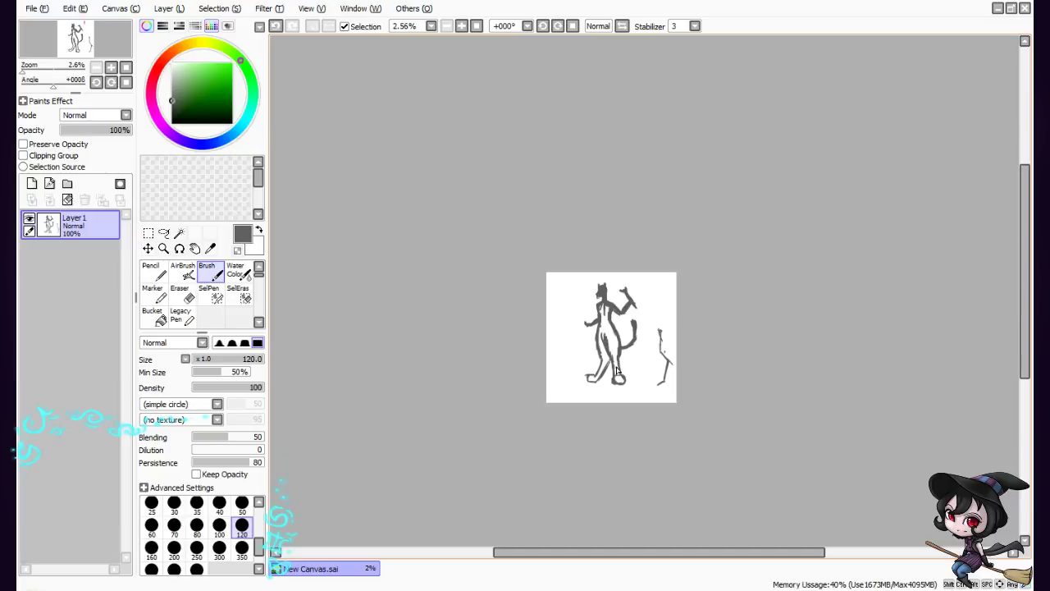
left_click_drag(604, 337, 599, 328)
mouse_move(602, 361)
left_mouse_down()
mouse_move(591, 382)
mouse_move(601, 380)
left_mouse_up()
Erase the left-hand leg and redraw it with a fuller hip, angled outward and ending in a rounded foot
key("e")
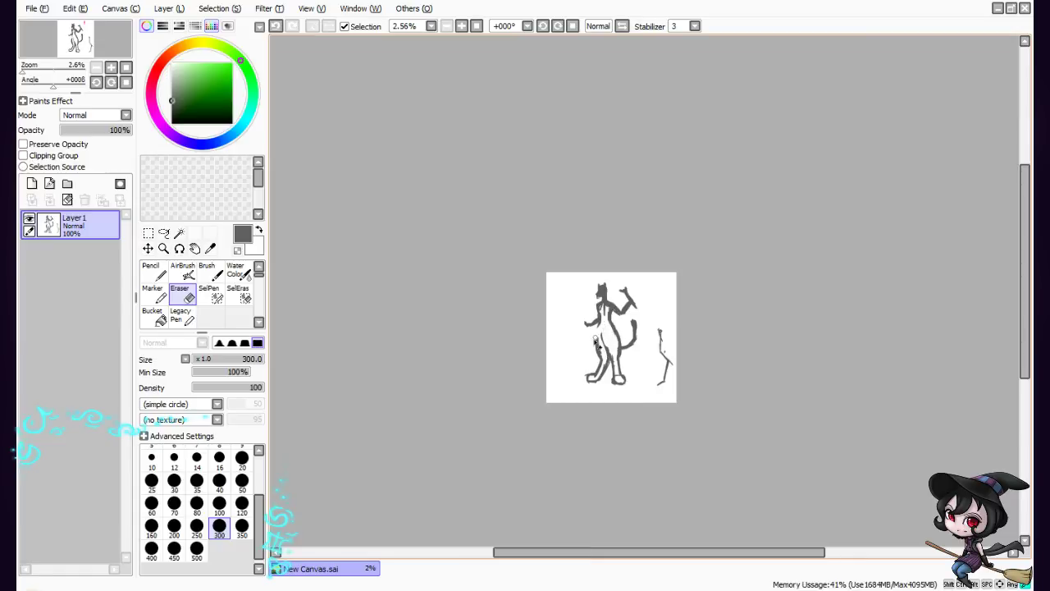
mouse_move(595, 343)
left_mouse_down()
mouse_move(611, 361)
mouse_move(609, 387)
mouse_move(593, 369)
left_mouse_up()
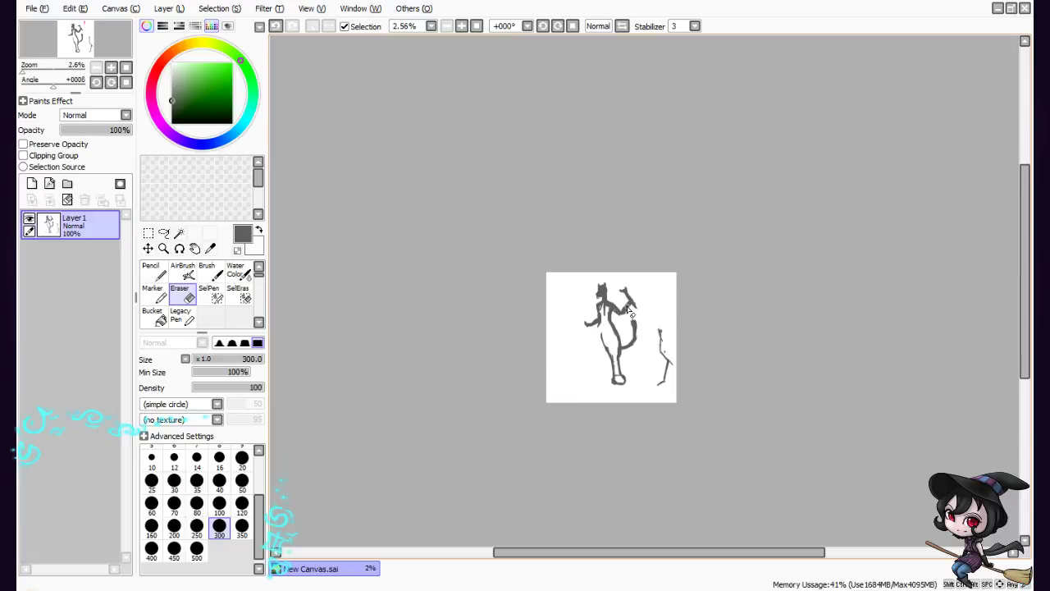
key("b")
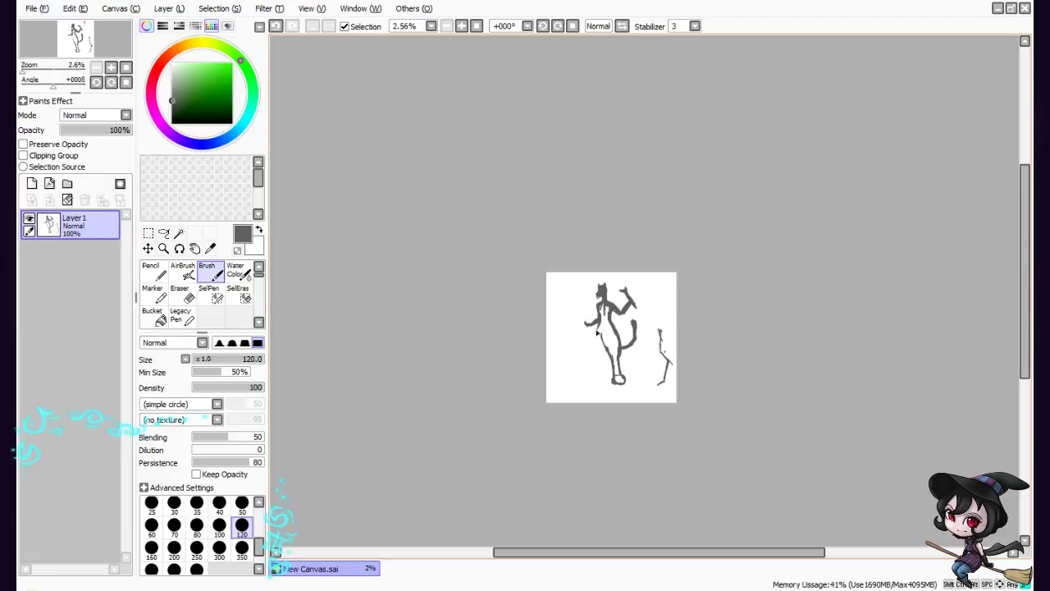
left_click_drag(595, 331, 595, 343)
left_click_drag(597, 359, 591, 373)
left_click_drag(581, 383, 596, 382)
mouse_move(608, 360)
left_mouse_down()
mouse_move(594, 384)
mouse_move(602, 376)
left_mouse_up()
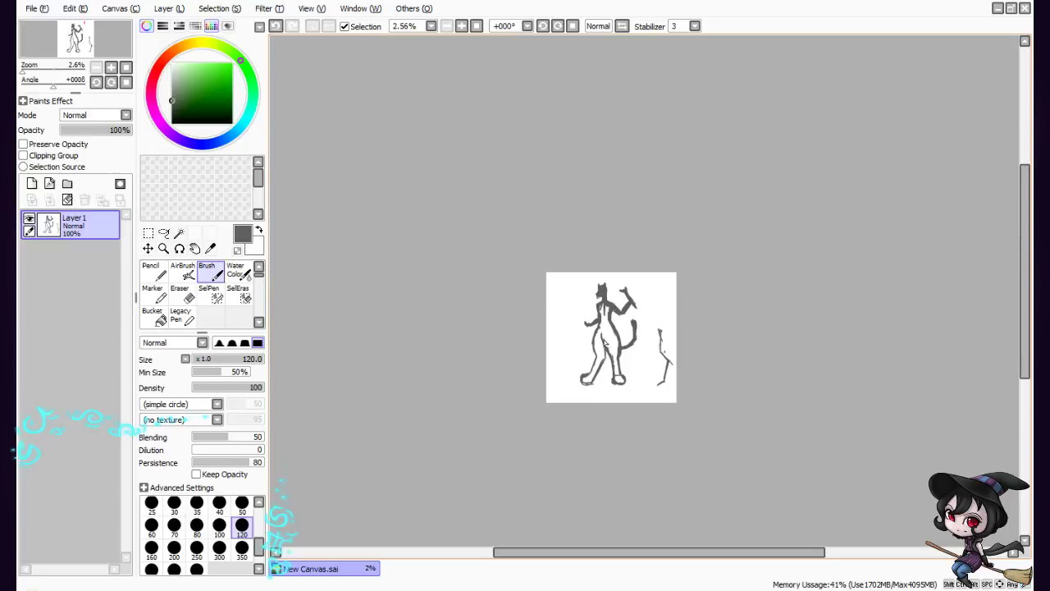
left_click_drag(608, 363, 607, 353)
Erase the right-hand leg and redraw it from the crotch, angled outward with a rounded foot
key("e")
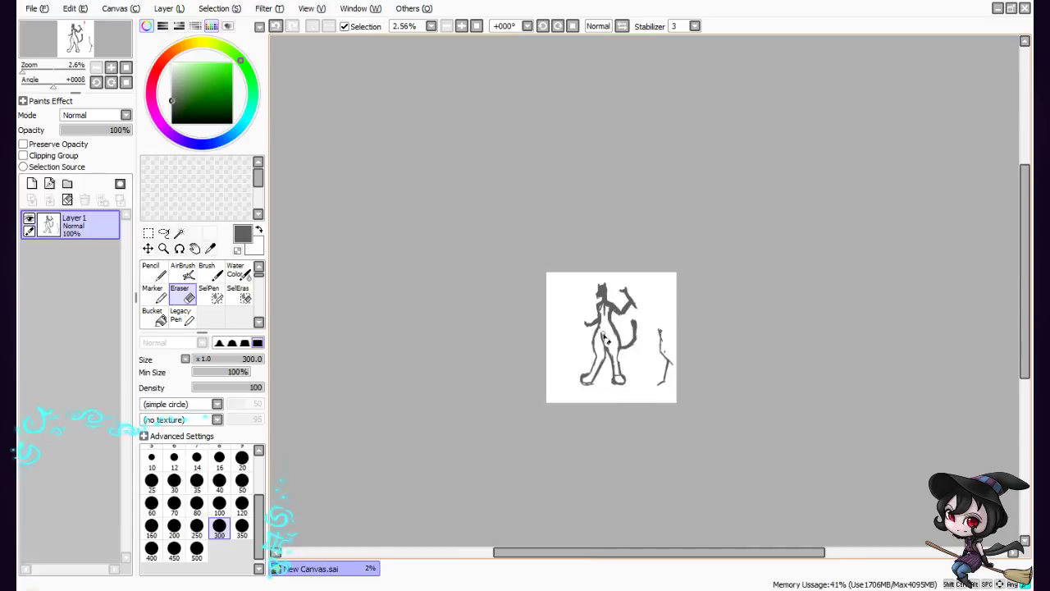
mouse_move(610, 350)
left_mouse_down()
mouse_move(619, 389)
mouse_move(621, 363)
left_mouse_up()
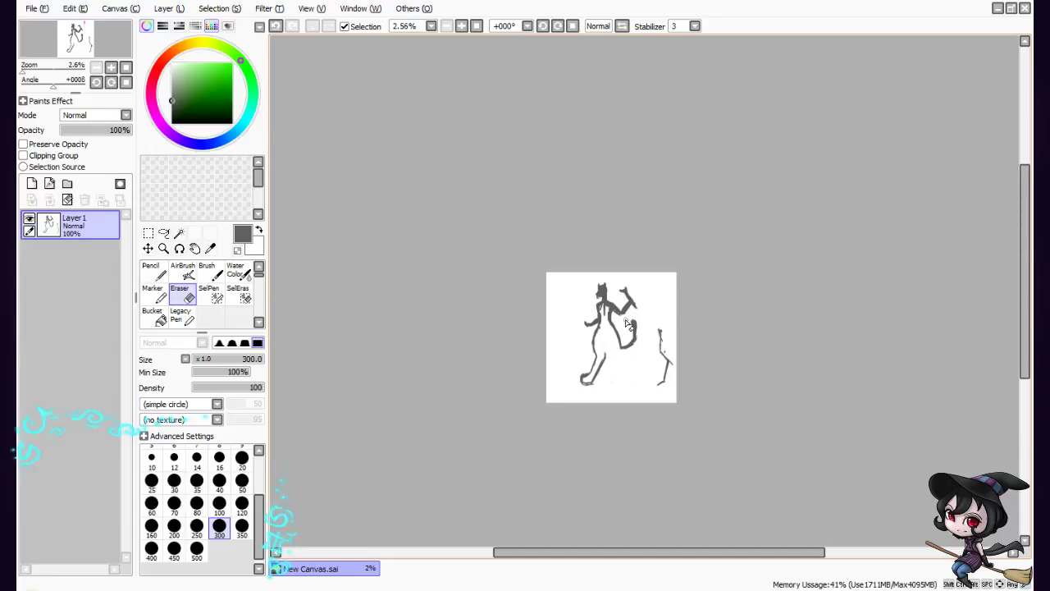
key("e")
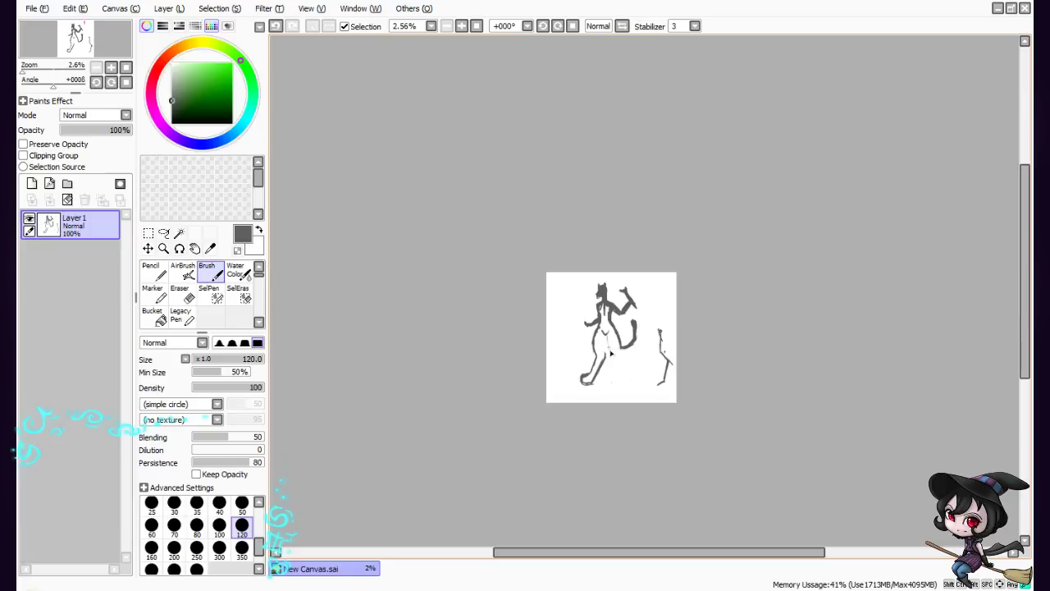
mouse_move(608, 341)
left_mouse_down()
mouse_move(628, 387)
mouse_move(621, 379)
left_mouse_up()
left_click_drag(621, 386, 630, 382)
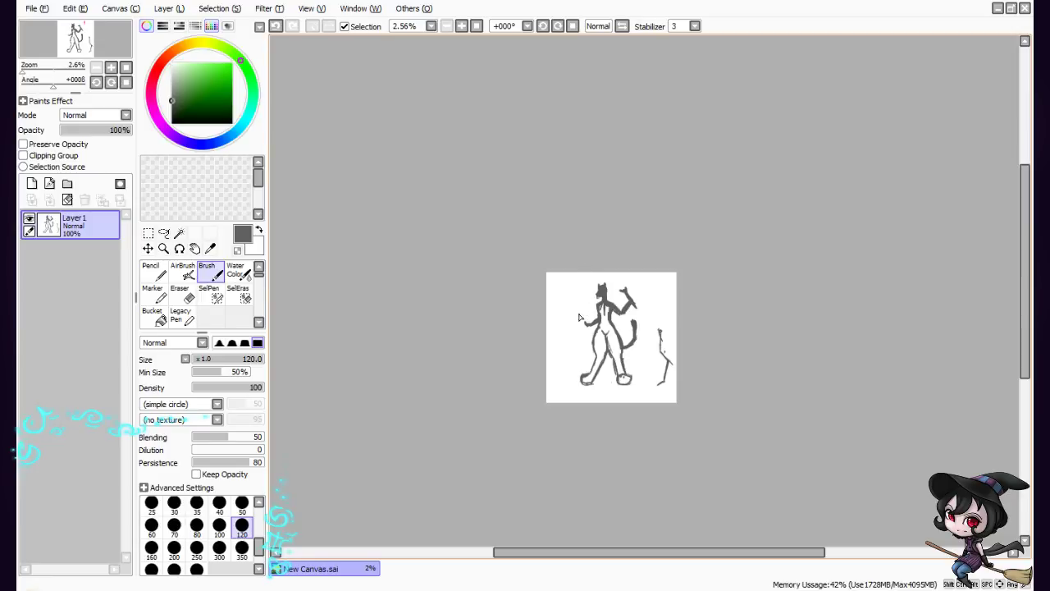
Add light curved marks above the head and beside the left-hand arm, and erase the tail
mouse_move(580, 316)
left_mouse_down()
mouse_move(586, 278)
mouse_move(619, 275)
left_mouse_up()
key("e")
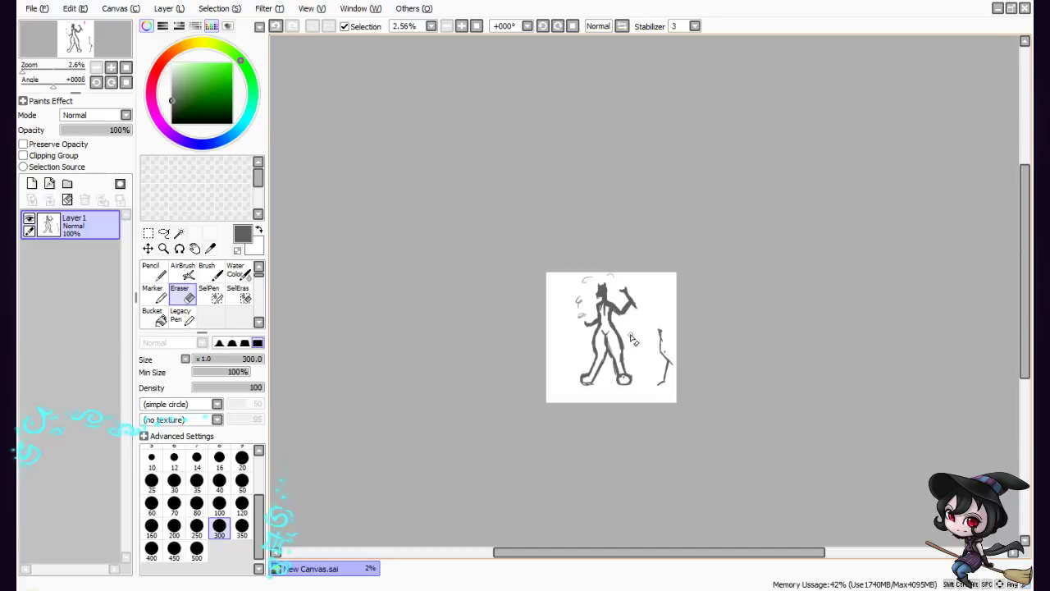
key("e")
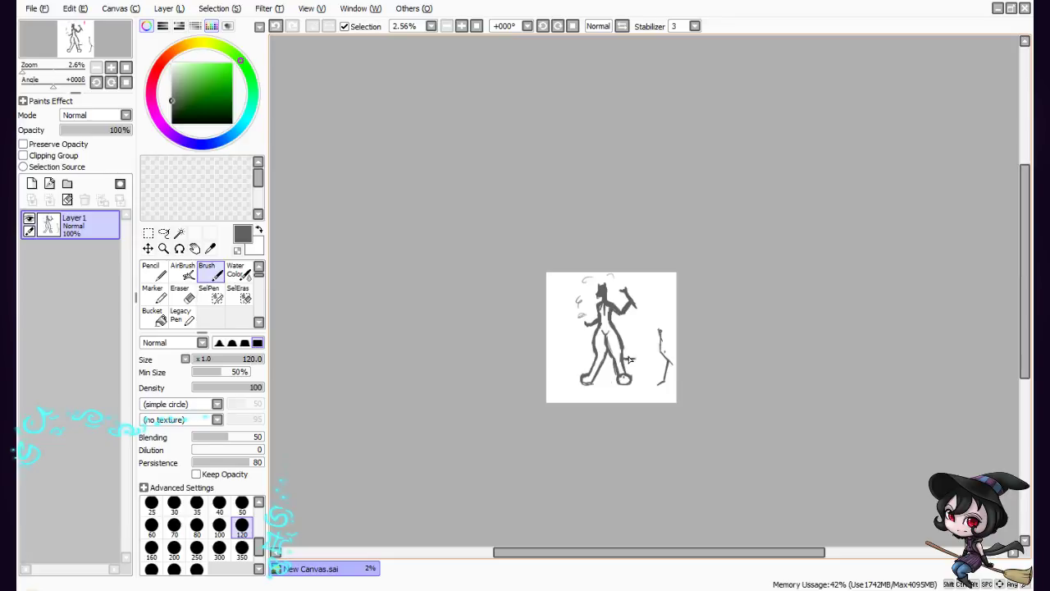
Draw a new tail sweeping outward from the right-hand leg and curving up to a tufted tip
mouse_move(632, 362)
left_mouse_down()
mouse_move(648, 328)
mouse_move(638, 351)
mouse_move(646, 338)
left_mouse_up()
left_click_drag(636, 552, 645, 542)
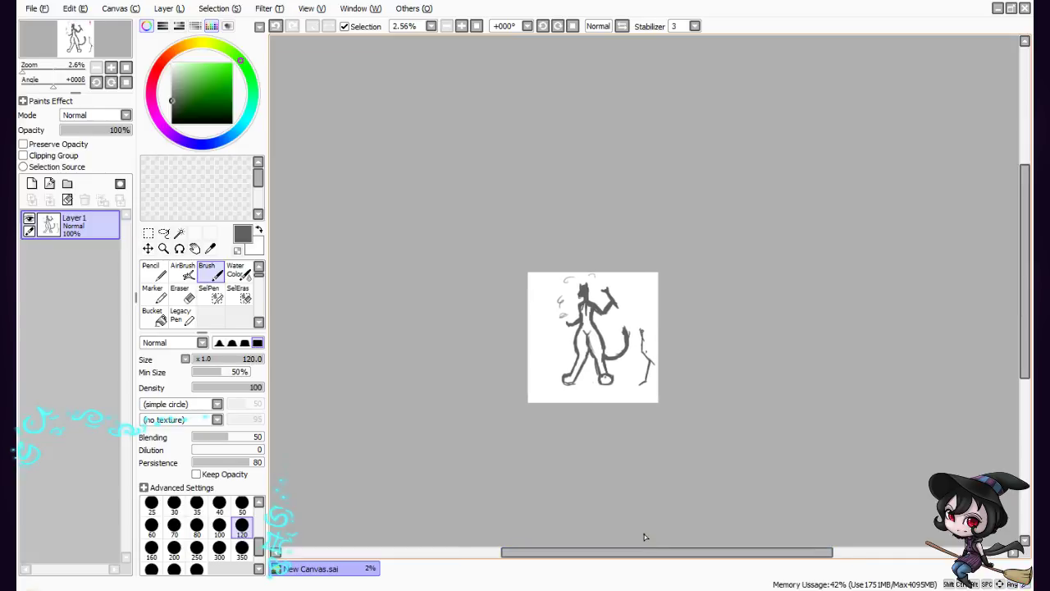
scroll(645, 534, "up", 1)
scroll(645, 535, "up", 2)
scroll(644, 535, "down", 3)
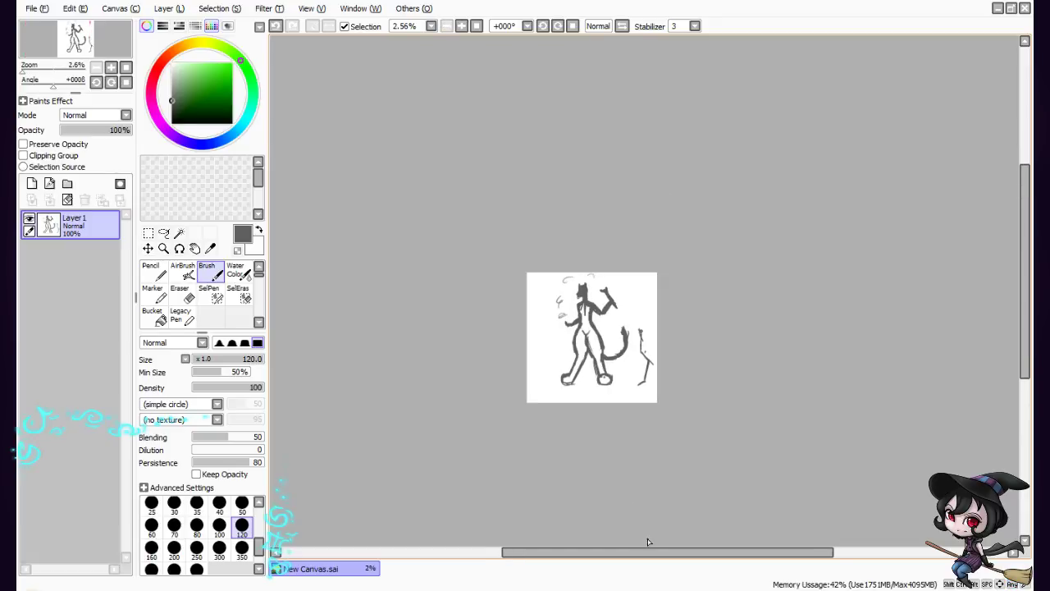
left_click_drag(646, 550, 631, 549)
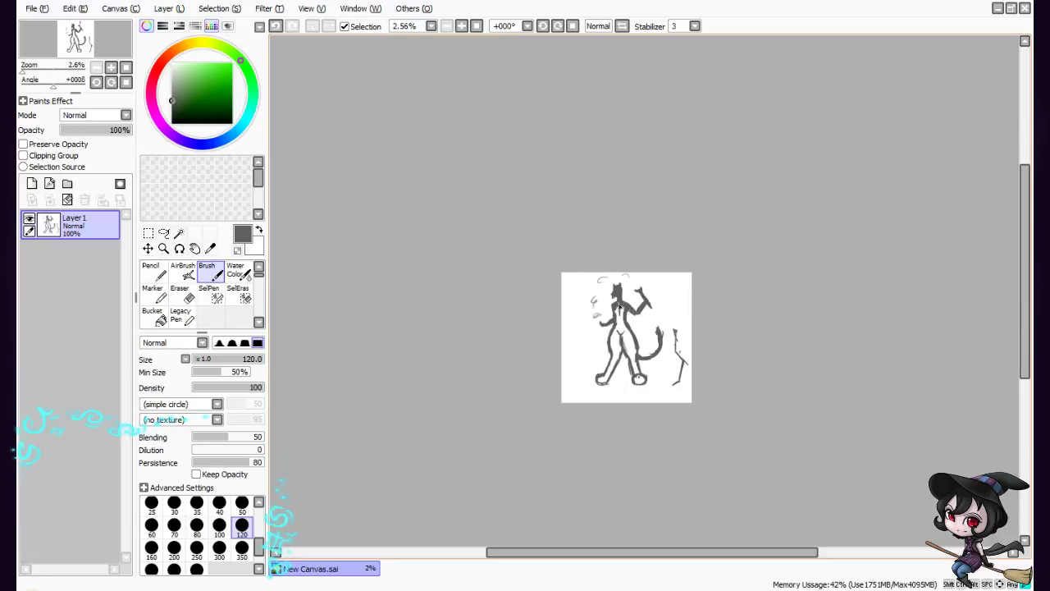
Fill the torso, hips, legs and feet with solid dark grey into a silhouette, using brush size 300 for the lower body
left_click_drag(622, 311, 614, 368)
left_click(219, 547)
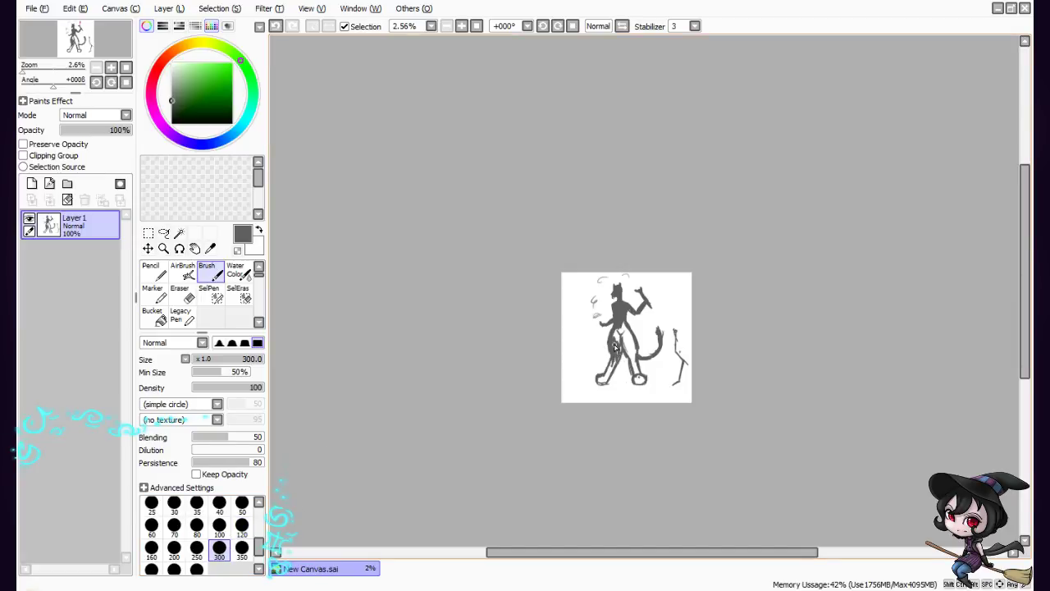
mouse_move(616, 356)
left_mouse_down()
mouse_move(601, 381)
mouse_move(616, 335)
mouse_move(619, 346)
left_mouse_up()
mouse_move(622, 352)
left_mouse_down()
mouse_move(616, 371)
mouse_move(621, 310)
mouse_move(645, 385)
left_mouse_up()
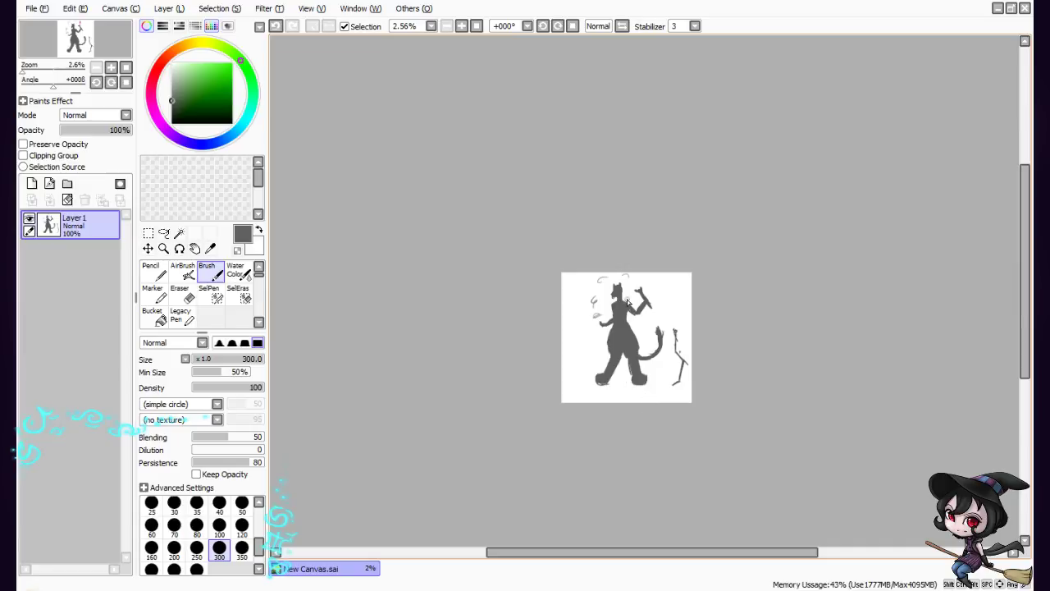
left_click_drag(628, 308, 645, 309)
key("ctrl+z")
left_click_drag(617, 338, 622, 353)
Fill out the head of the silhouette, rounding the back of the skull with the size 300 brush
scroll(636, 380, "up", 5)
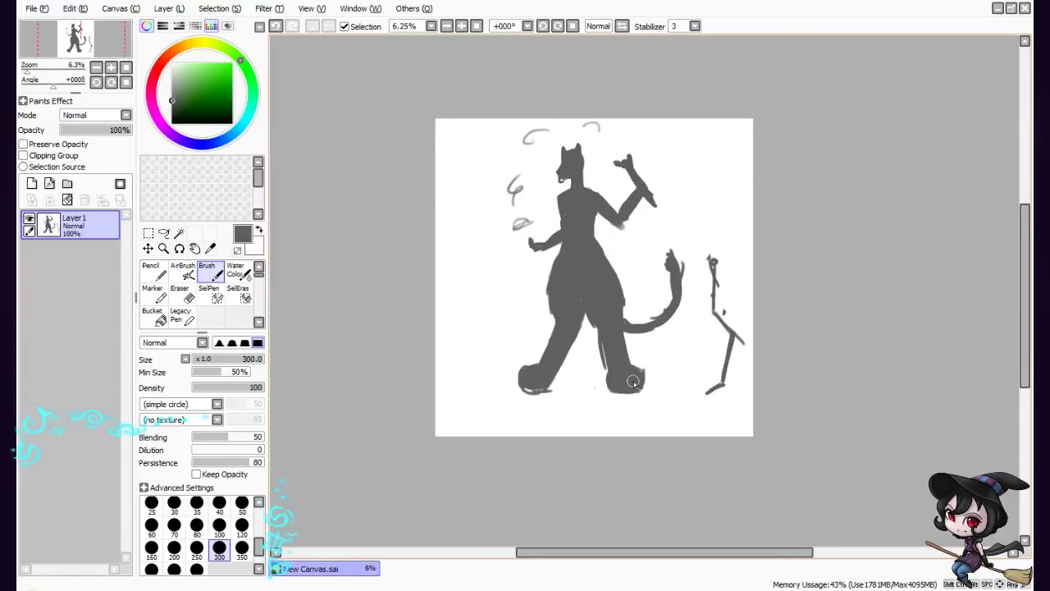
left_click_drag(676, 556, 652, 556)
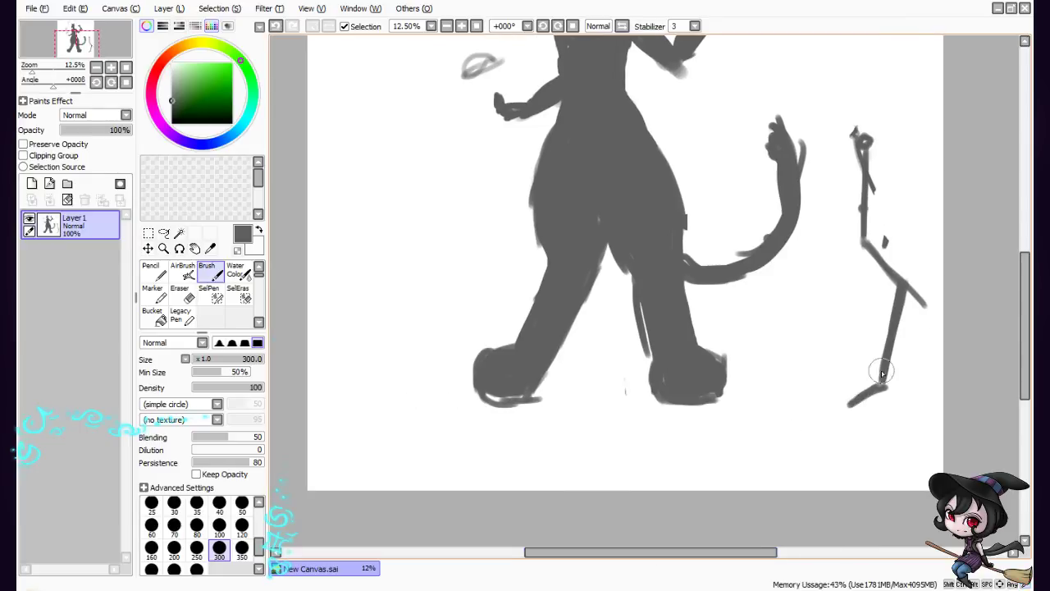
left_click_drag(1025, 337, 1026, 271)
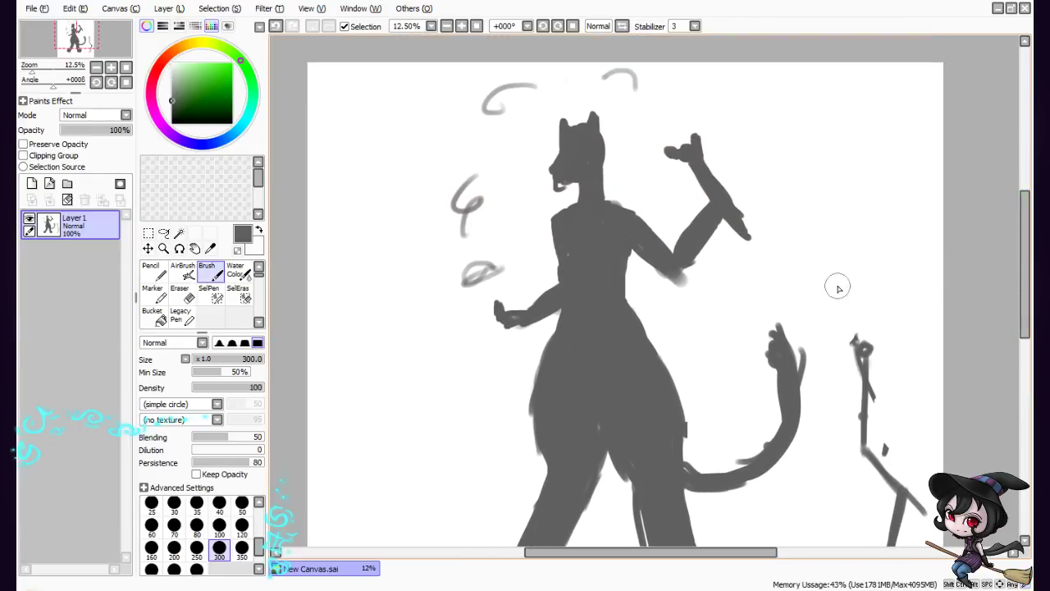
mouse_move(582, 154)
left_mouse_down()
mouse_move(590, 139)
mouse_move(587, 160)
mouse_move(575, 163)
mouse_move(589, 153)
mouse_move(577, 146)
left_mouse_up()
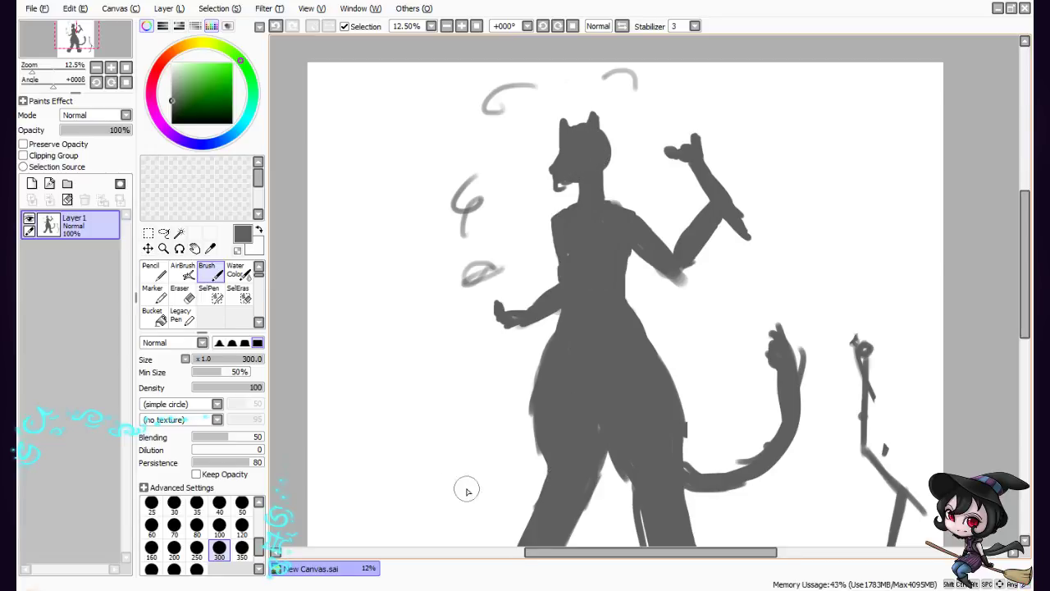
On a new layer, outline the figure's left-hand side from shoulder to knee in near-black with brush size 50
left_click(242, 504)
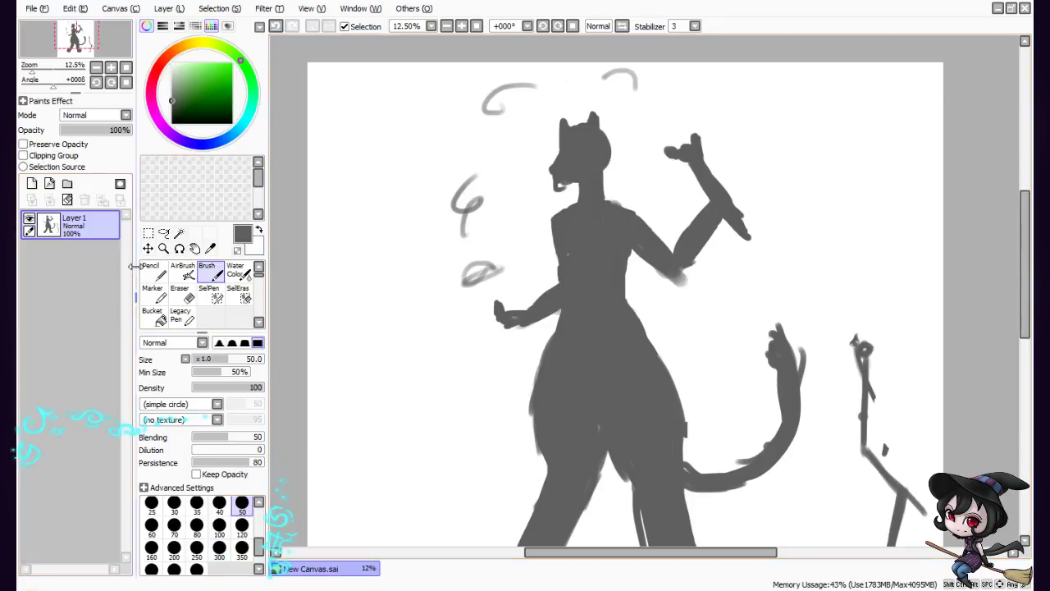
left_click(170, 9)
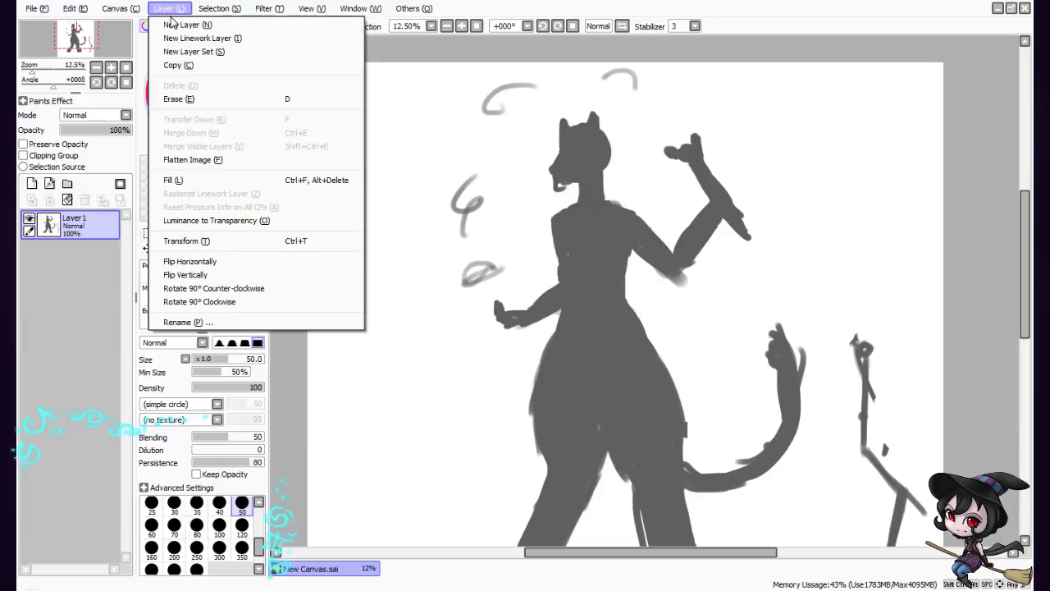
left_click(176, 24)
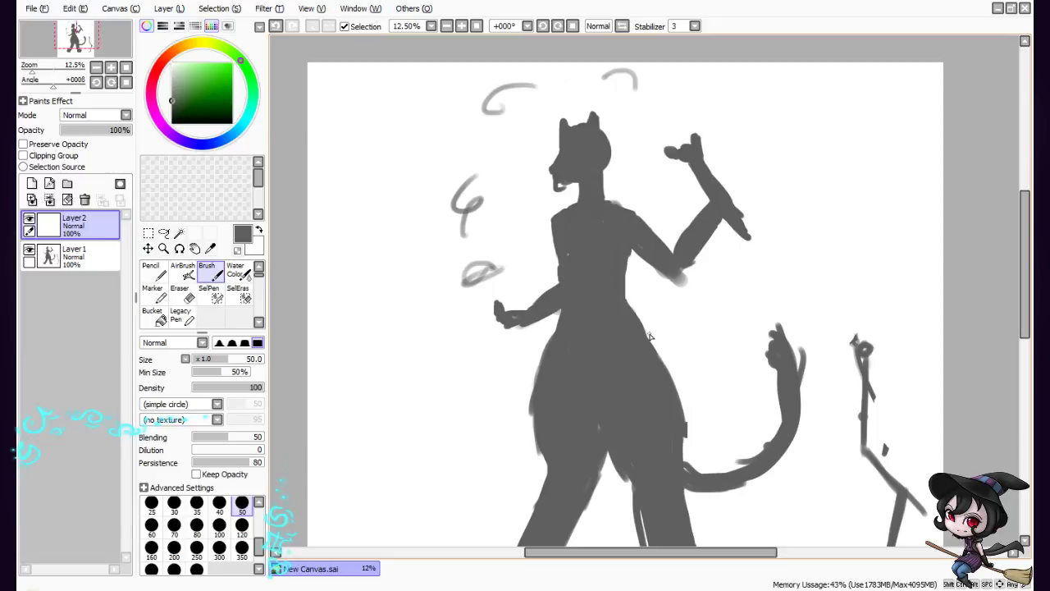
left_click_drag(563, 547, 574, 547)
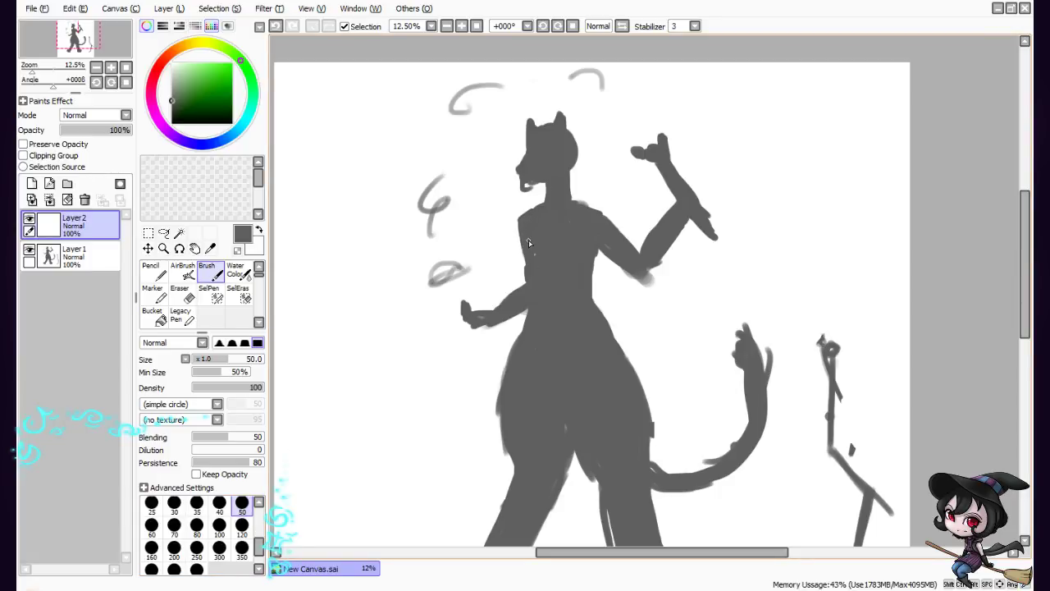
left_click(173, 115)
left_click_drag(530, 226, 530, 261)
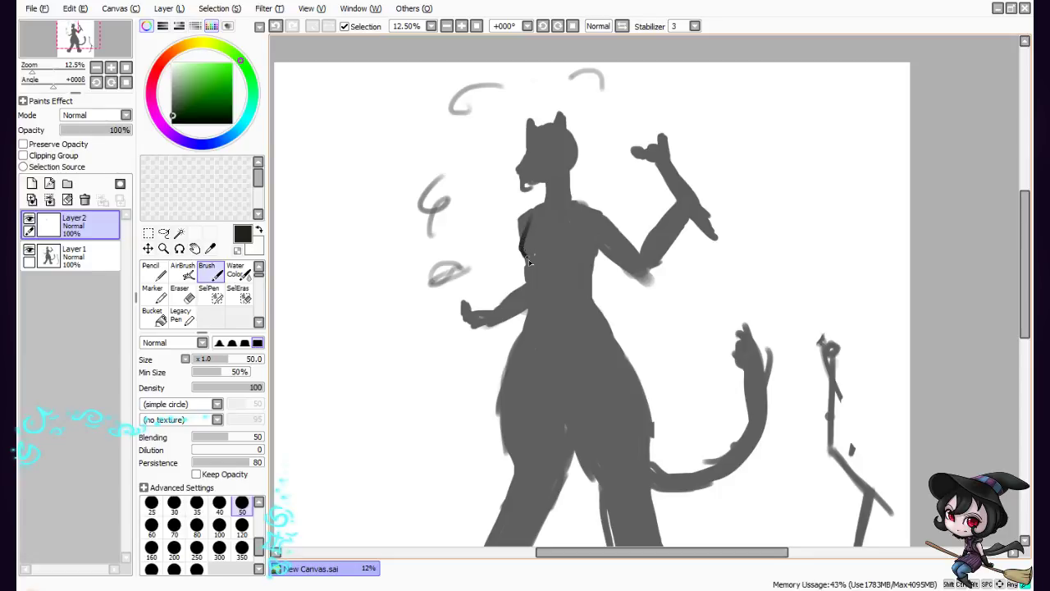
mouse_move(529, 221)
left_mouse_down()
mouse_move(538, 320)
mouse_move(513, 370)
mouse_move(509, 443)
mouse_move(503, 403)
mouse_move(521, 478)
left_mouse_up()
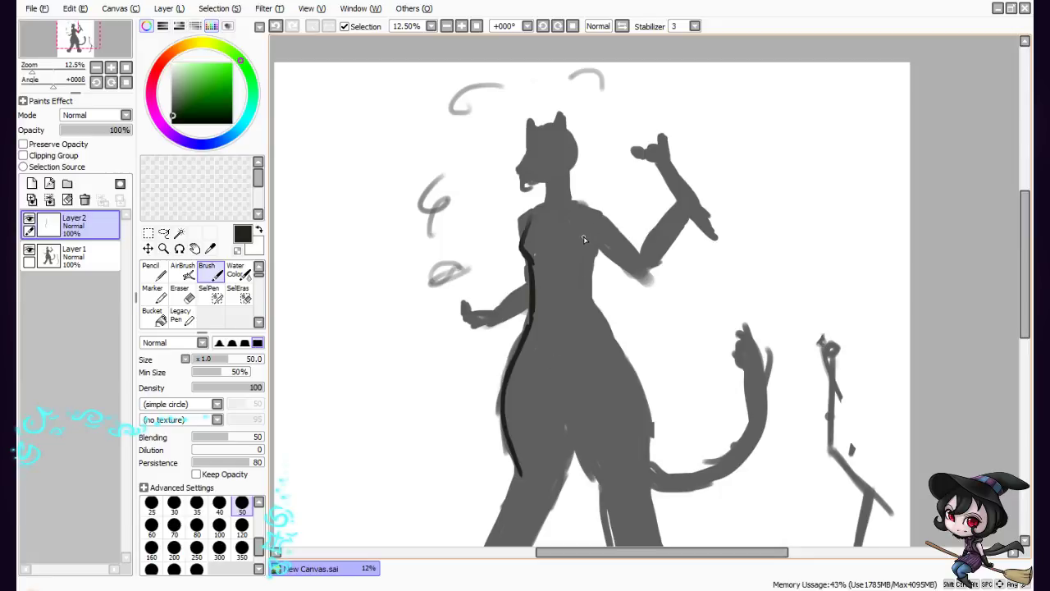
left_click_drag(583, 222, 579, 253)
key("e")
left_click_drag(580, 208, 591, 297)
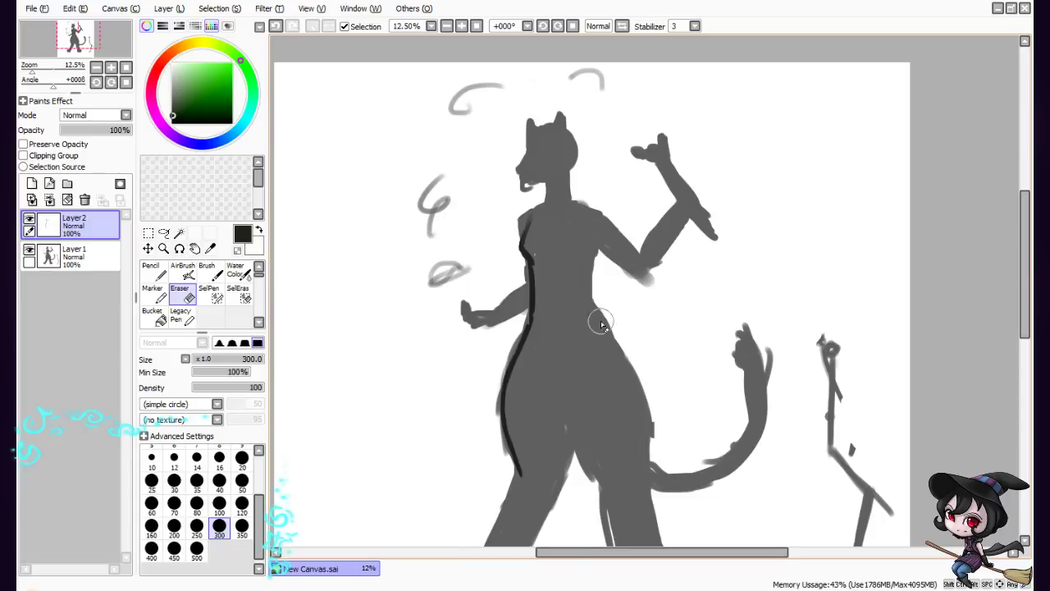
key("e")
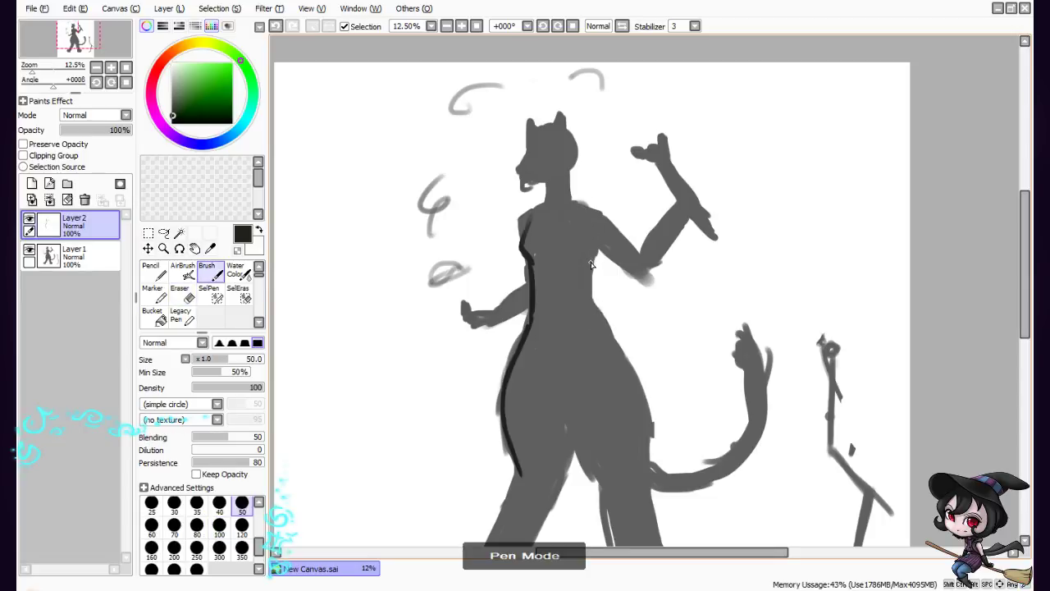
Outline the right-hand side from the underarm over the hip to the knee, plus that leg's inner thigh from the crotch
mouse_move(594, 241)
left_mouse_down()
mouse_move(594, 305)
mouse_move(653, 438)
left_mouse_up()
mouse_move(638, 394)
left_mouse_down()
mouse_move(648, 459)
mouse_move(644, 480)
mouse_move(624, 490)
mouse_move(637, 483)
left_mouse_up()
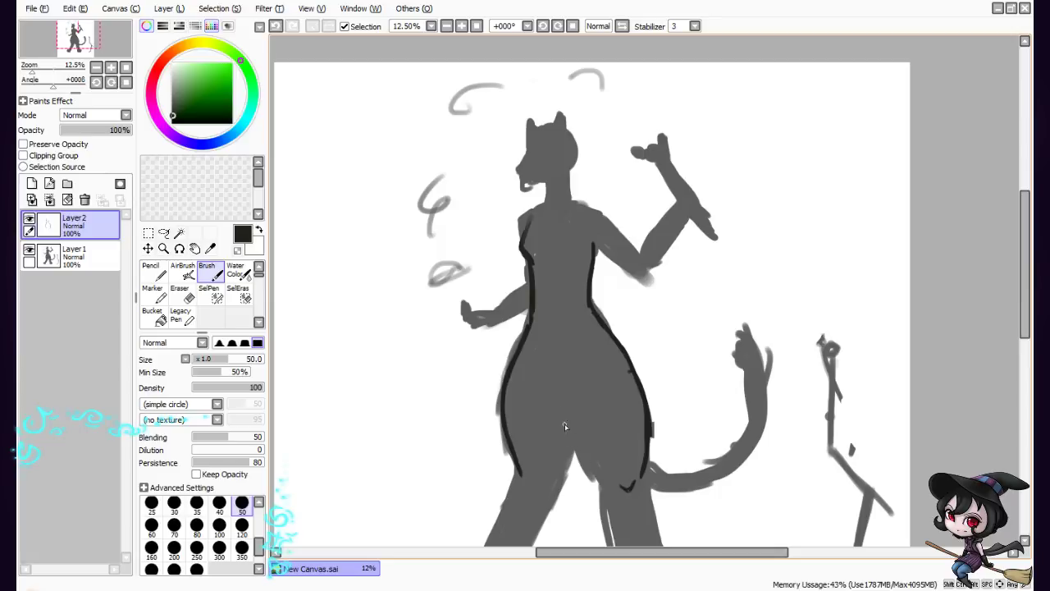
mouse_move(554, 374)
left_mouse_down()
mouse_move(597, 471)
mouse_move(623, 489)
mouse_move(654, 465)
left_mouse_up()
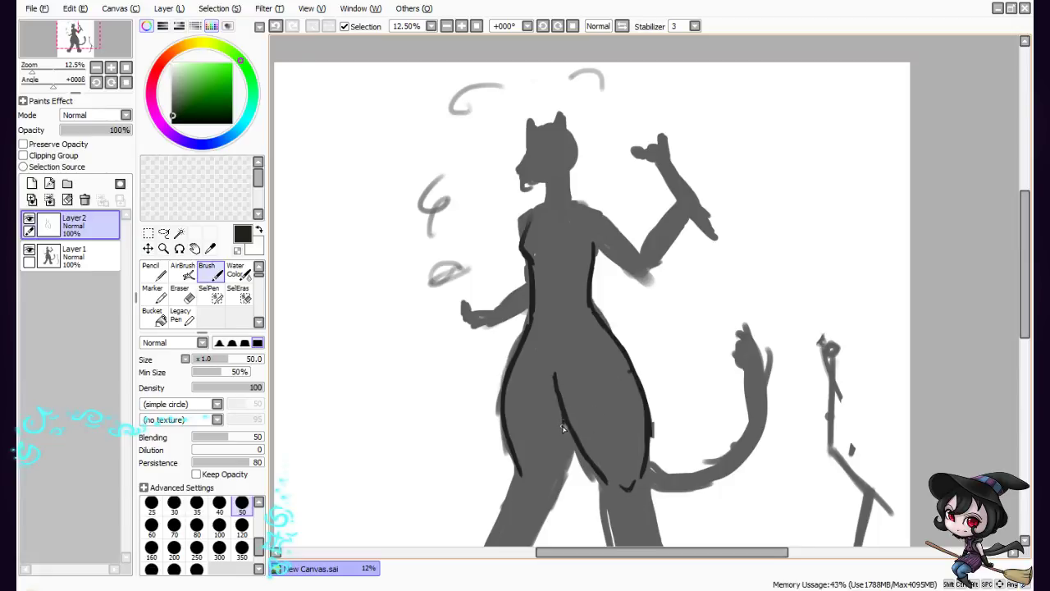
Outline the left-hand leg's inner thigh down past the knee and add short contour lines around the knee
left_click_drag(563, 417, 558, 470)
left_click_drag(564, 432, 553, 494)
left_click_drag(526, 483, 520, 510)
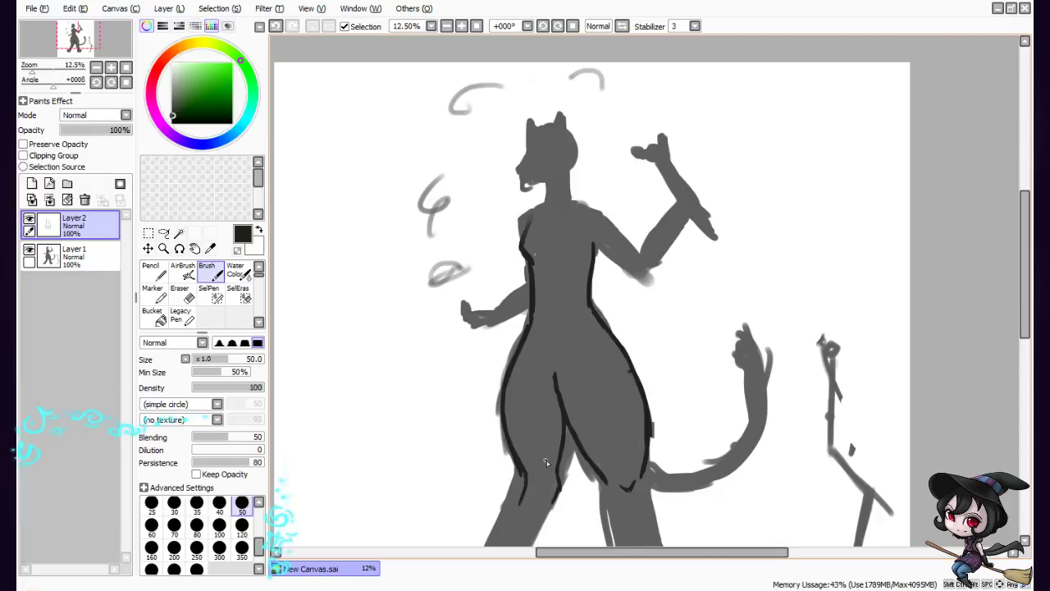
left_click_drag(550, 462, 555, 478)
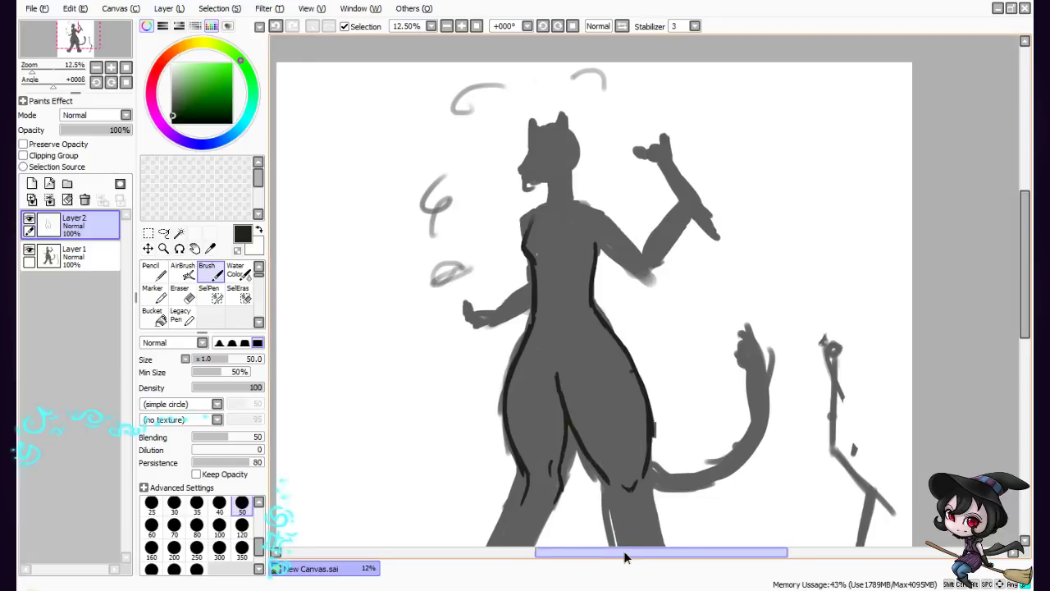
Outline both sides of the left-hand lower leg and close the line around its foot
left_click_drag(624, 551, 614, 550)
scroll(1015, 249, "down", 3)
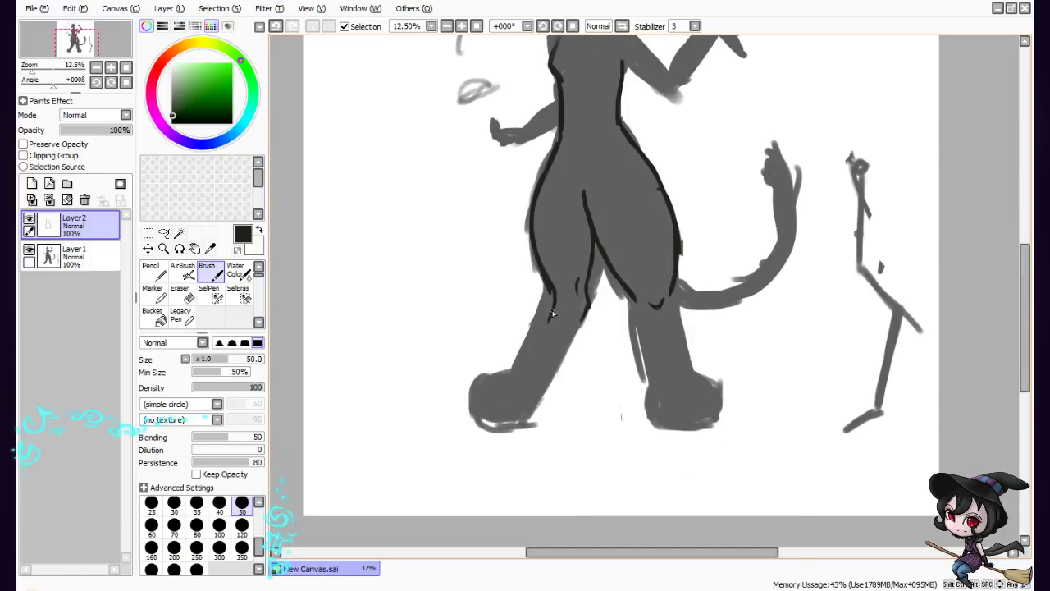
mouse_move(552, 314)
left_mouse_down()
mouse_move(514, 389)
mouse_move(526, 363)
mouse_move(507, 393)
left_mouse_up()
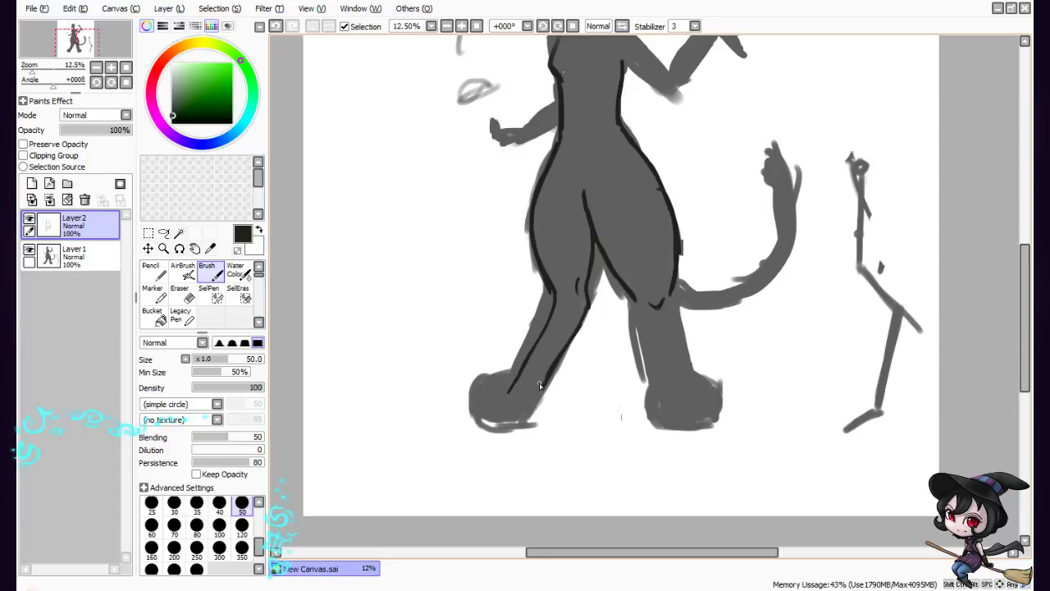
mouse_move(543, 384)
left_mouse_down()
mouse_move(531, 423)
mouse_move(501, 422)
mouse_move(509, 388)
mouse_move(486, 410)
mouse_move(490, 396)
mouse_move(483, 427)
mouse_move(485, 408)
mouse_move(477, 418)
mouse_move(511, 424)
mouse_move(480, 422)
mouse_move(508, 392)
mouse_move(483, 406)
mouse_move(529, 421)
left_mouse_up()
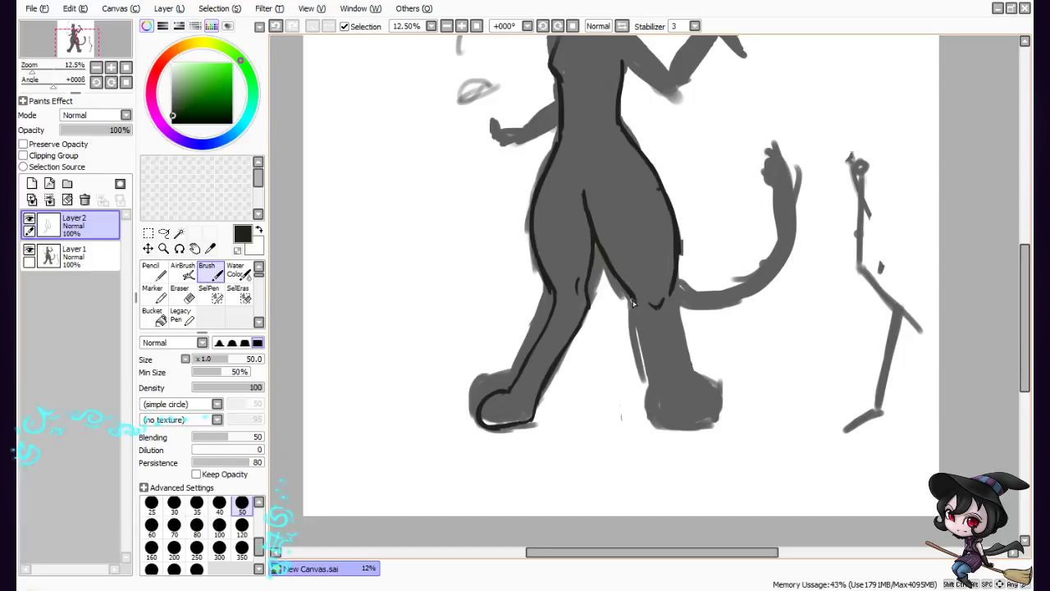
Outline both sides of the right-hand lower leg from the knee down to the ankle
left_click_drag(635, 297, 654, 374)
left_click_drag(644, 330, 655, 375)
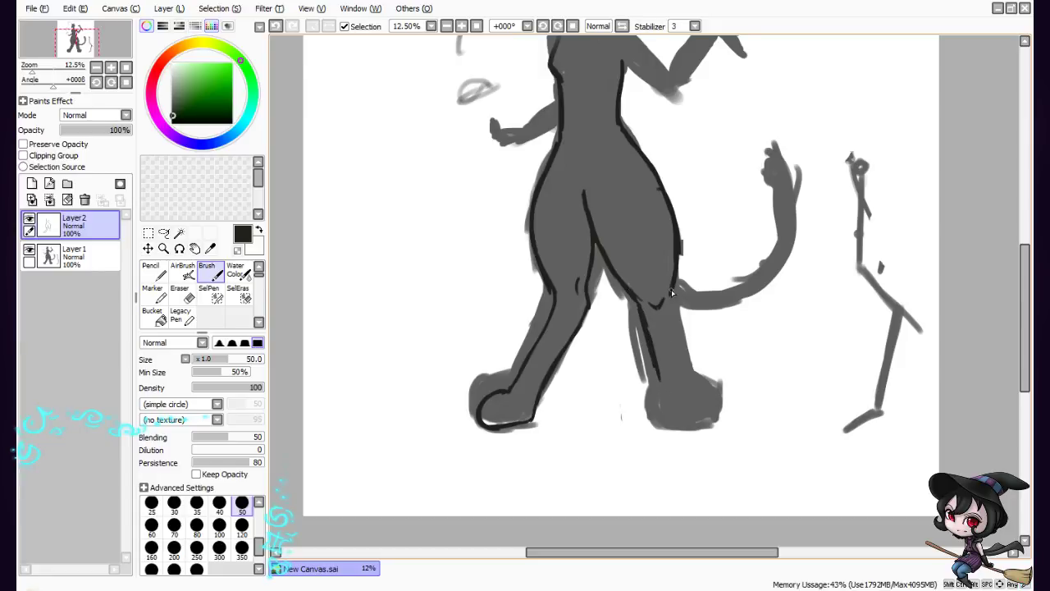
left_click_drag(672, 297, 687, 366)
left_click_drag(672, 319, 684, 359)
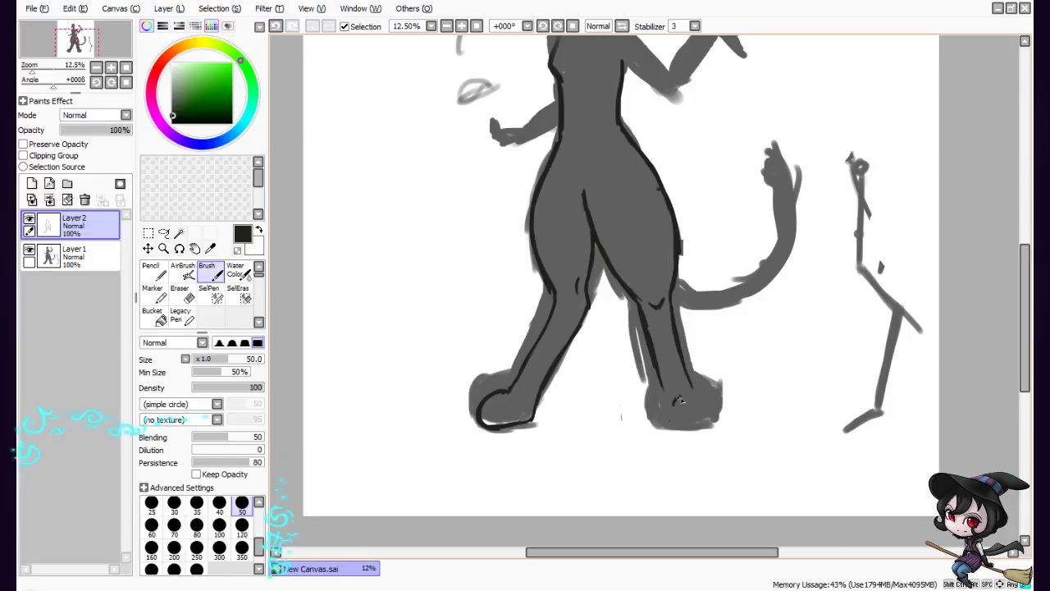
Outline the right-hand foot as a rounded paw joined to the ankle, and add a curved toe line to the left-hand foot
left_click_drag(678, 401, 694, 397)
mouse_move(653, 409)
left_mouse_down()
mouse_move(709, 427)
mouse_move(688, 429)
mouse_move(713, 422)
mouse_move(696, 399)
mouse_move(715, 403)
mouse_move(697, 402)
mouse_move(720, 411)
mouse_move(678, 427)
left_mouse_up()
left_click_drag(695, 379, 705, 405)
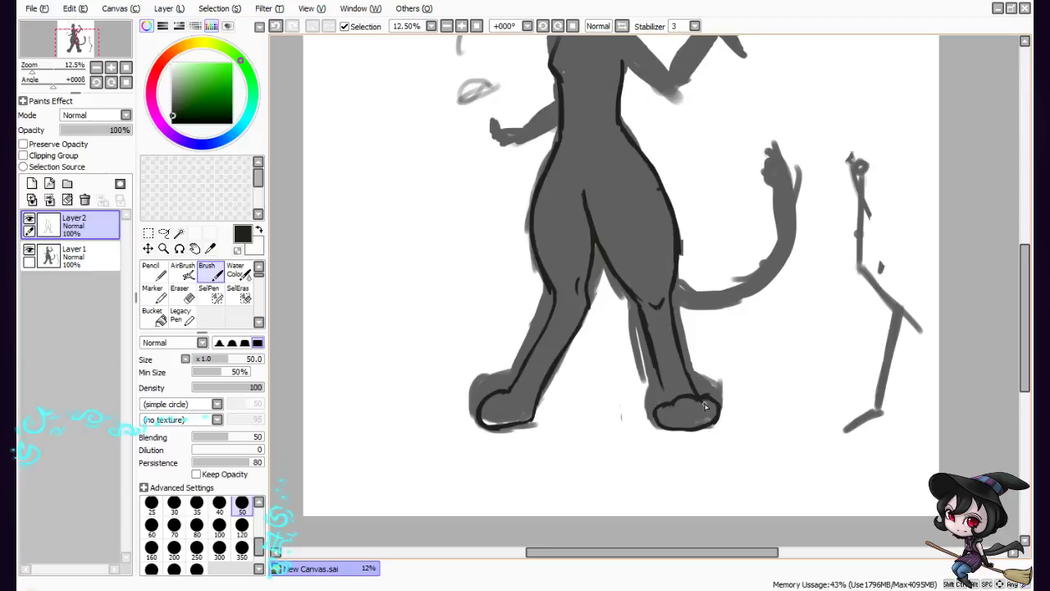
left_click_drag(659, 374, 668, 410)
left_click_drag(528, 422, 484, 424)
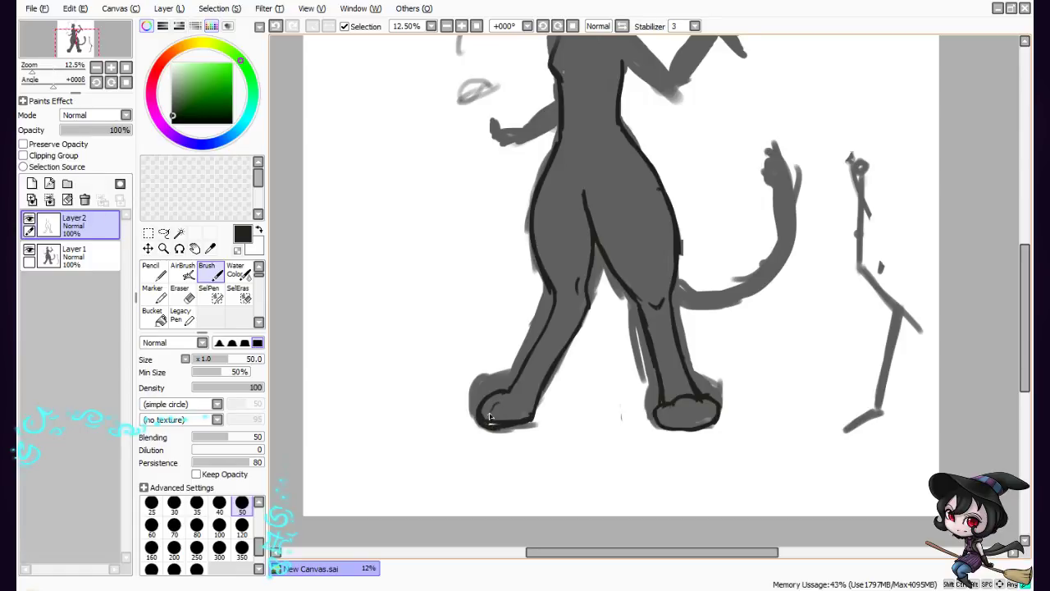
left_click_drag(491, 414, 501, 395)
Draw the chest contour lines, and outline the left-hand shoulder and the upper edge of that arm
scroll(1000, 341, "up", 5)
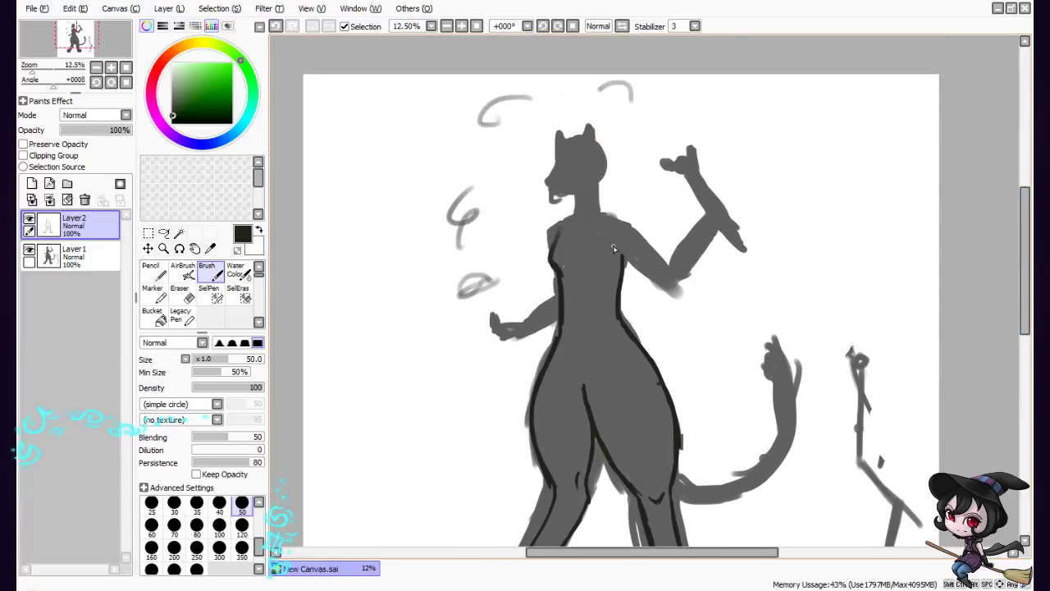
mouse_move(609, 269)
left_mouse_down()
mouse_move(581, 272)
mouse_move(610, 261)
mouse_move(585, 274)
mouse_move(579, 254)
left_mouse_up()
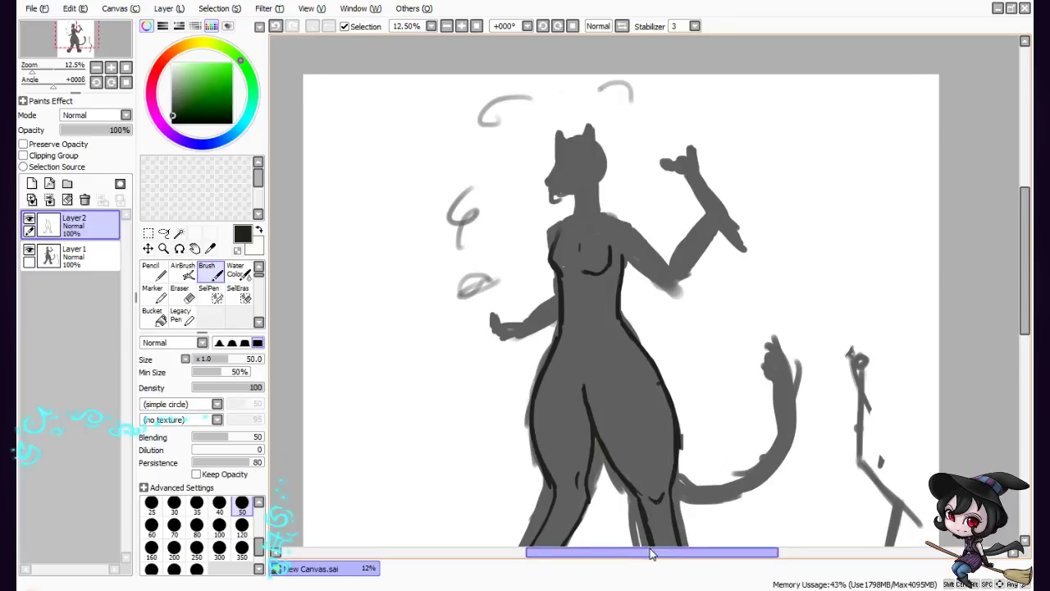
left_click_drag(649, 551, 639, 550)
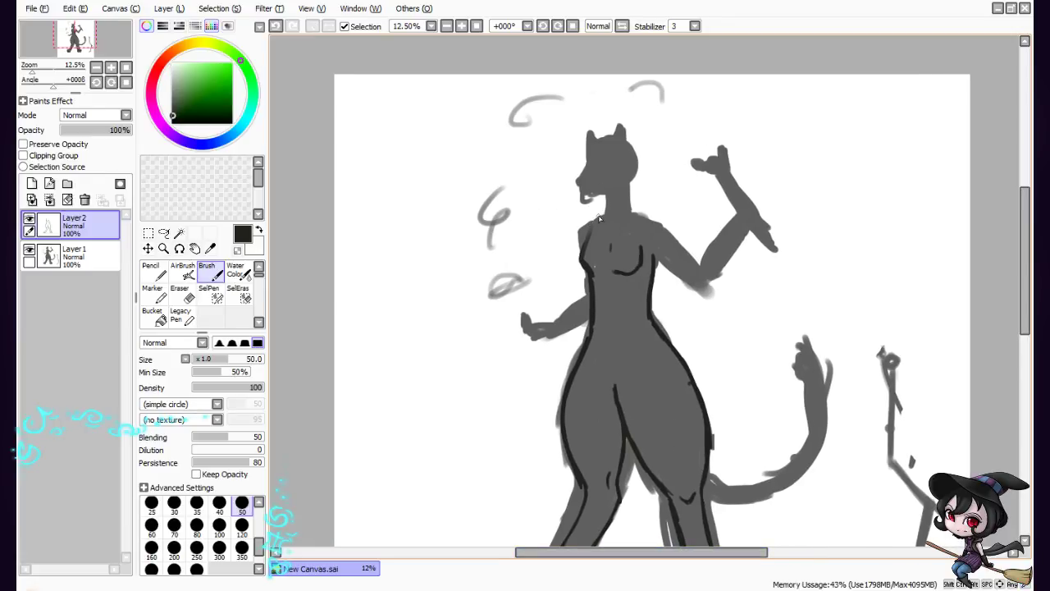
mouse_move(604, 207)
left_mouse_down()
mouse_move(580, 232)
mouse_move(587, 296)
mouse_move(554, 319)
left_mouse_up()
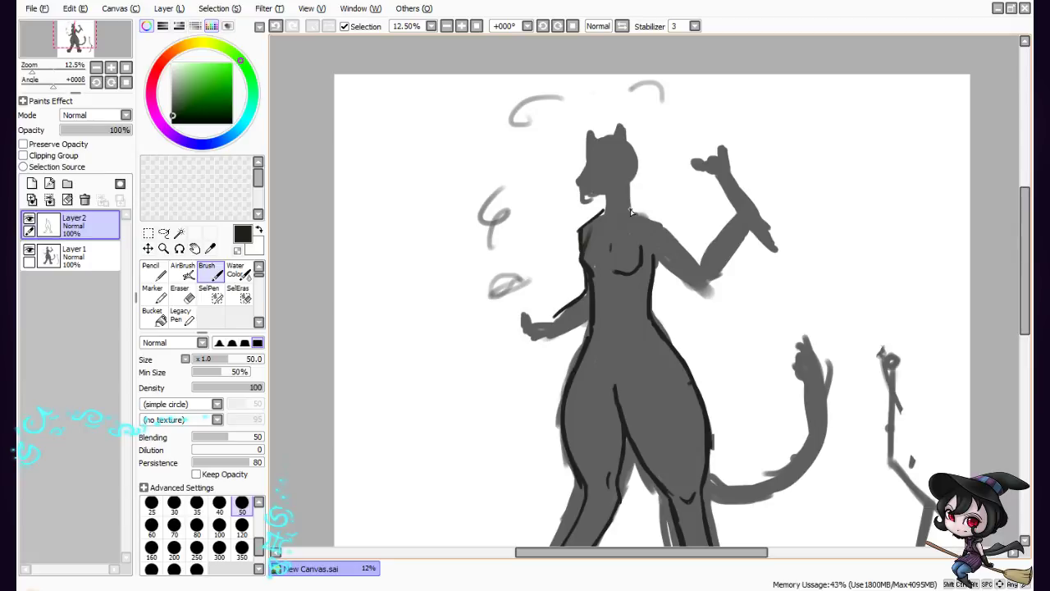
Outline the neck, right-hand shoulder and upper arm, continuing around the elbow along both sides of the raised forearm
mouse_move(630, 190)
left_mouse_down()
mouse_move(656, 222)
mouse_move(637, 215)
mouse_move(670, 232)
mouse_move(665, 222)
mouse_move(712, 277)
left_mouse_up()
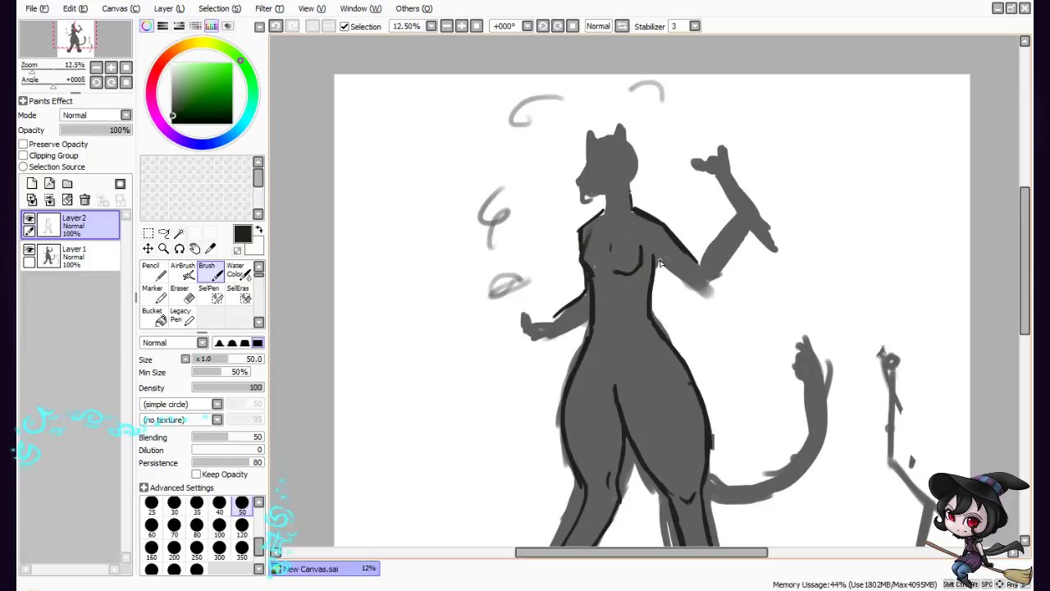
left_click_drag(648, 246, 702, 293)
left_click_drag(707, 282, 761, 218)
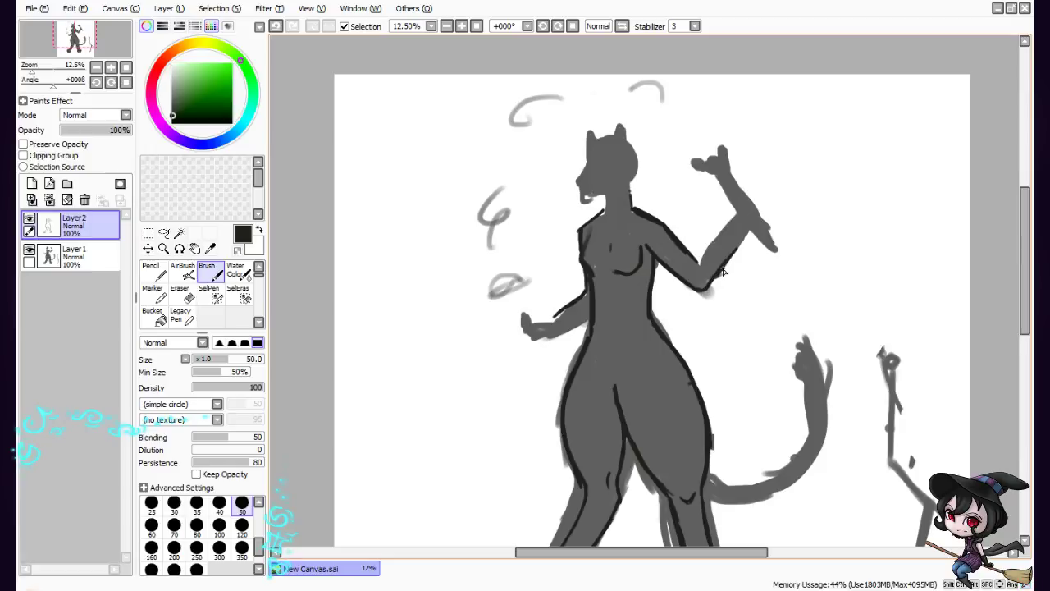
mouse_move(724, 272)
left_mouse_down()
mouse_move(752, 234)
mouse_move(730, 284)
mouse_move(700, 249)
mouse_move(698, 269)
mouse_move(735, 217)
mouse_move(696, 283)
left_mouse_up()
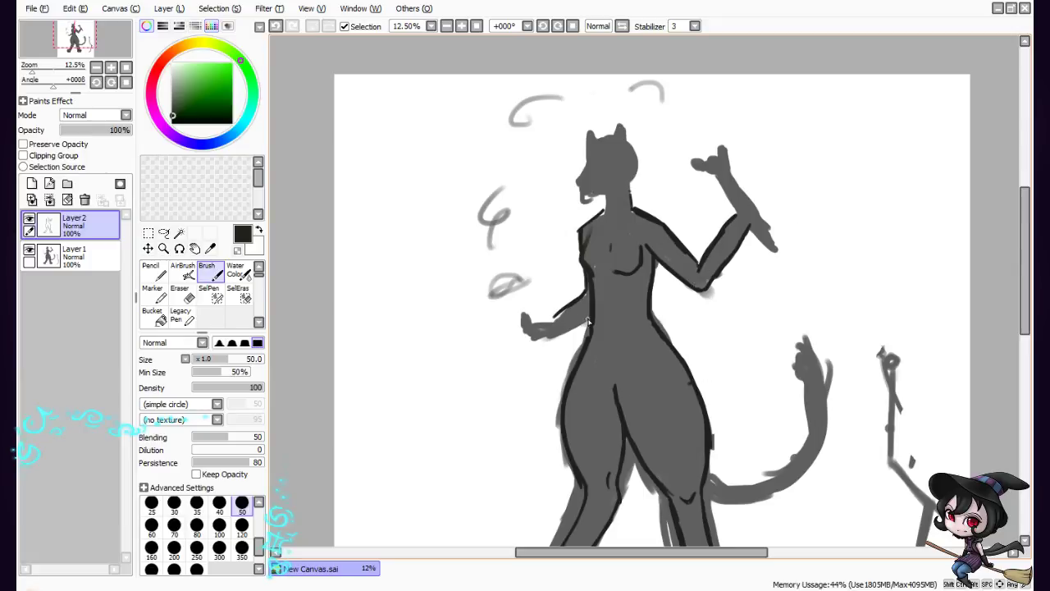
Outline the lower edge of the left-hand forearm and both sides of the neck
mouse_move(594, 313)
left_mouse_down()
mouse_move(565, 335)
mouse_move(540, 331)
left_mouse_up()
left_click_drag(606, 185, 605, 213)
left_click_drag(630, 175, 633, 210)
mouse_move(592, 162)
left_mouse_down()
mouse_move(580, 184)
mouse_move(588, 202)
left_mouse_up()
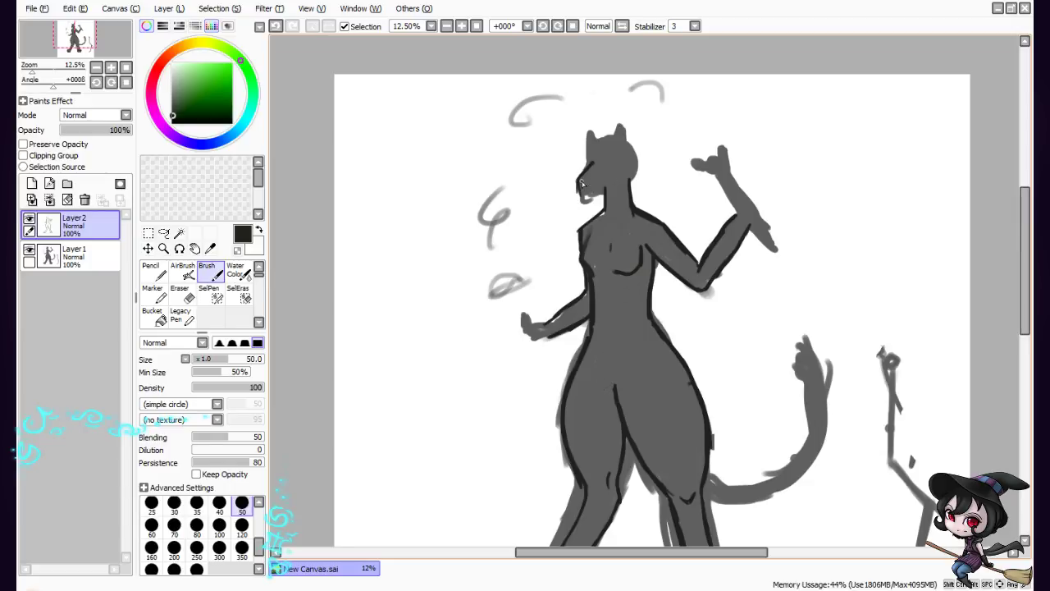
left_click_drag(579, 189, 600, 196)
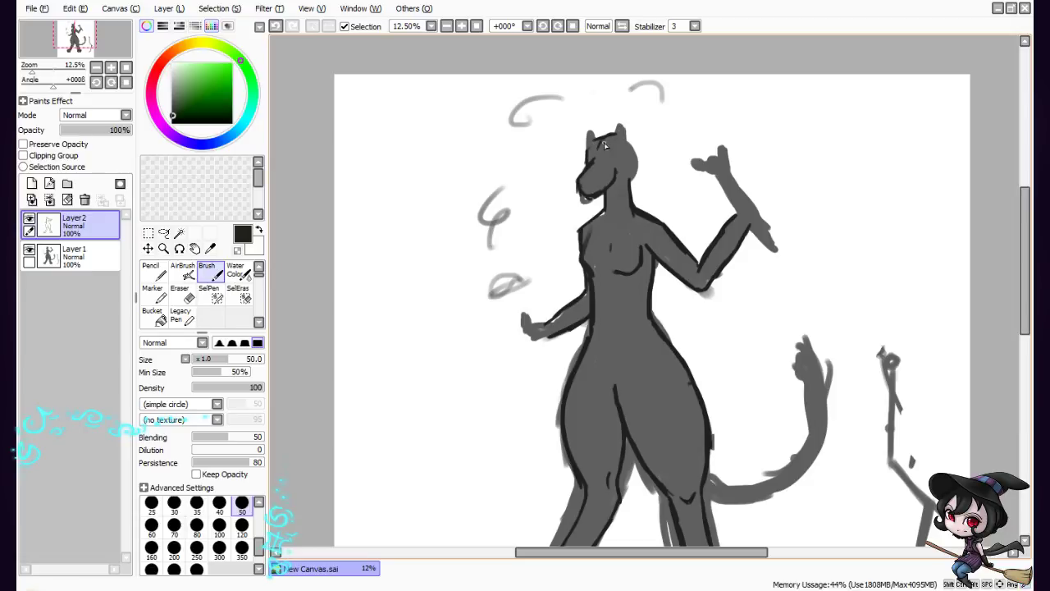
mouse_move(626, 140)
left_mouse_down()
mouse_move(640, 158)
mouse_move(632, 184)
left_mouse_up()
mouse_move(617, 139)
left_mouse_down()
mouse_move(649, 115)
mouse_move(622, 134)
mouse_move(643, 123)
mouse_move(648, 140)
mouse_move(631, 146)
mouse_move(617, 123)
mouse_move(598, 142)
mouse_move(574, 133)
mouse_move(581, 159)
left_mouse_up()
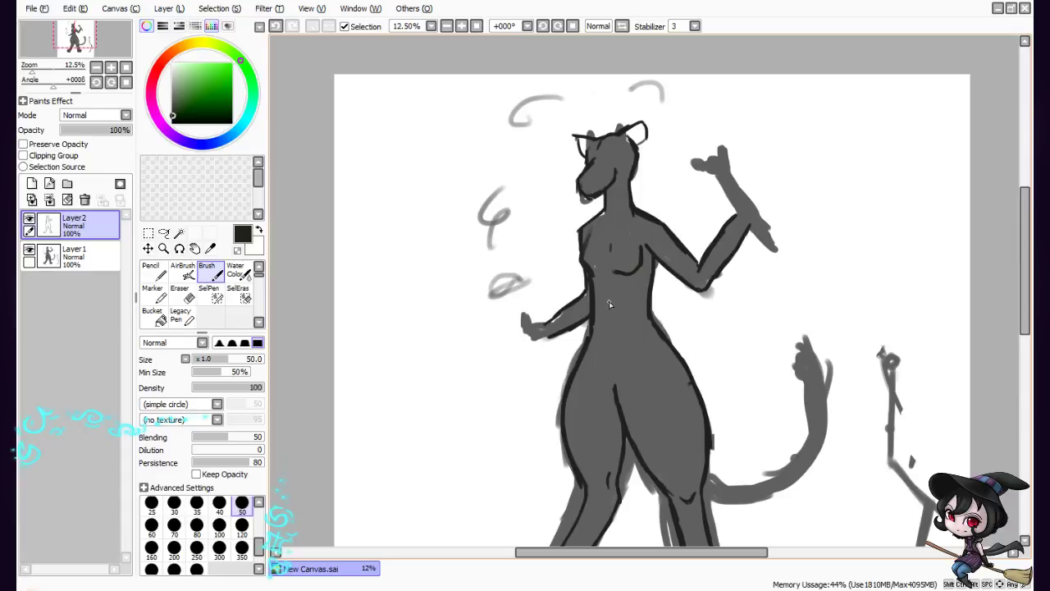
key("e")
mouse_move(636, 127)
left_mouse_down()
mouse_move(564, 162)
mouse_move(627, 121)
mouse_move(614, 118)
mouse_move(641, 127)
mouse_move(627, 161)
mouse_move(593, 185)
left_mouse_up()
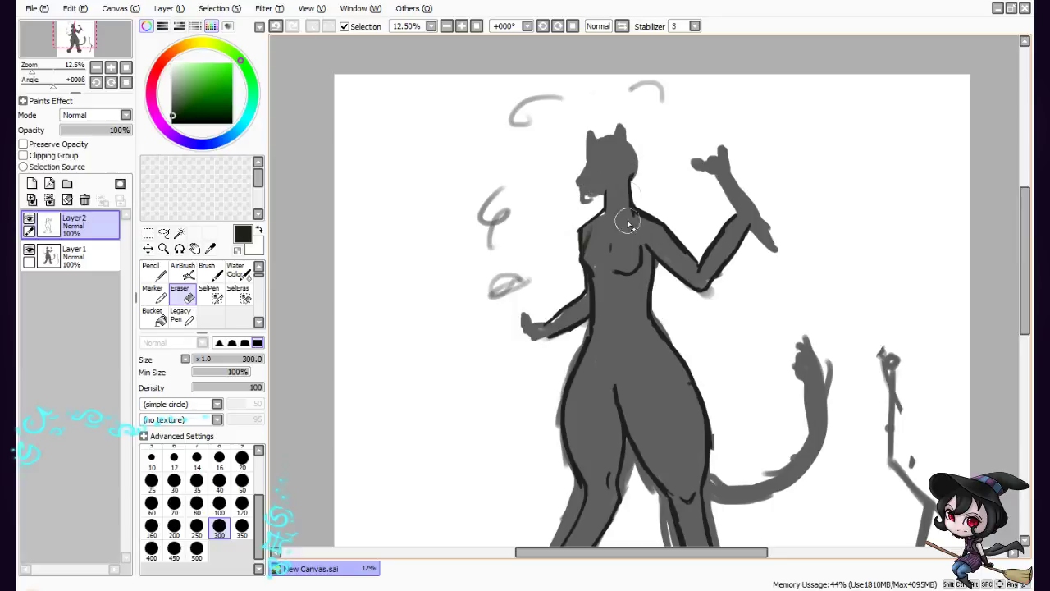
Outline the head with a rounded crown, narrowing muzzle and jaw, and add a pointed ear on each side
key("n")
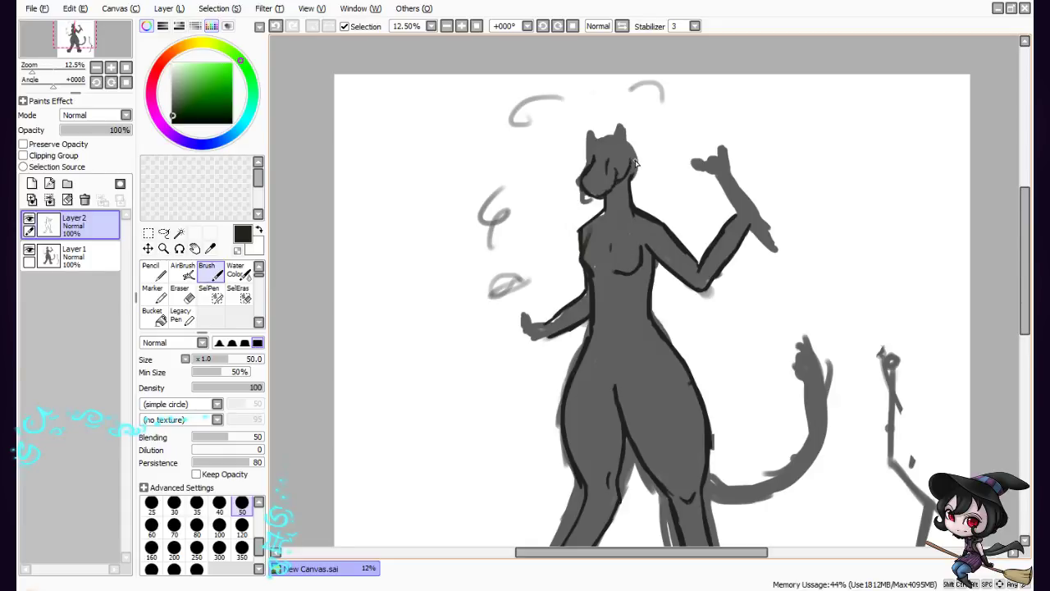
left_click_drag(637, 144, 630, 182)
key("ctrl+z")
mouse_move(630, 134)
left_mouse_down()
mouse_move(640, 162)
mouse_move(588, 156)
mouse_move(593, 147)
left_mouse_up()
mouse_move(593, 143)
left_mouse_down()
mouse_move(637, 145)
mouse_move(614, 141)
mouse_move(623, 137)
mouse_move(585, 156)
mouse_move(642, 125)
mouse_move(652, 132)
mouse_move(634, 159)
mouse_move(648, 150)
mouse_move(633, 160)
mouse_move(644, 126)
mouse_move(623, 148)
mouse_move(620, 125)
mouse_move(594, 143)
mouse_move(586, 161)
left_mouse_up()
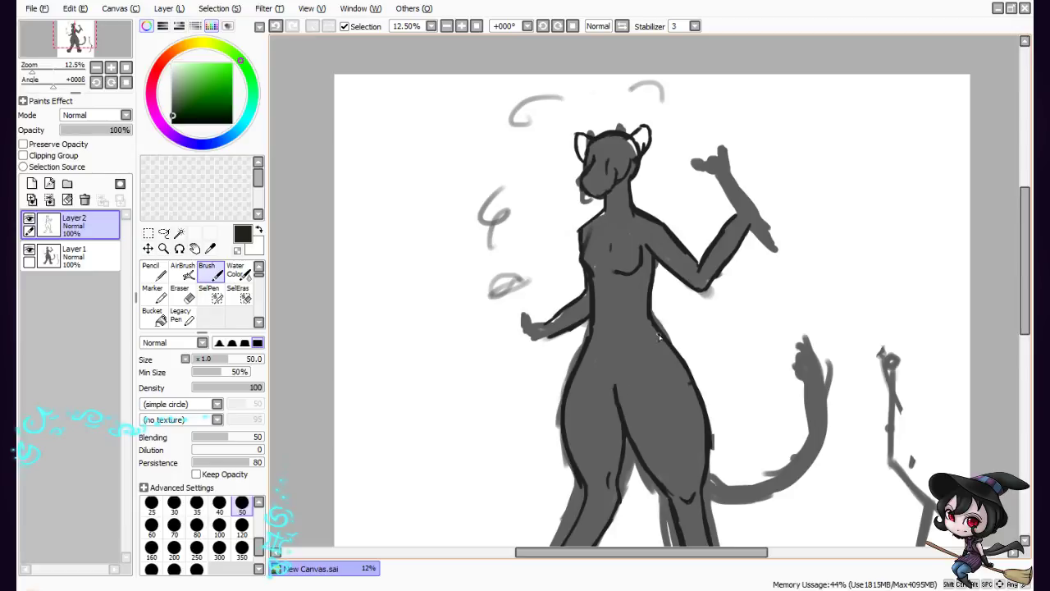
Outline the long tapering object beside the raised arm, with a knobbed upper end and a pointed lower end
key("e")
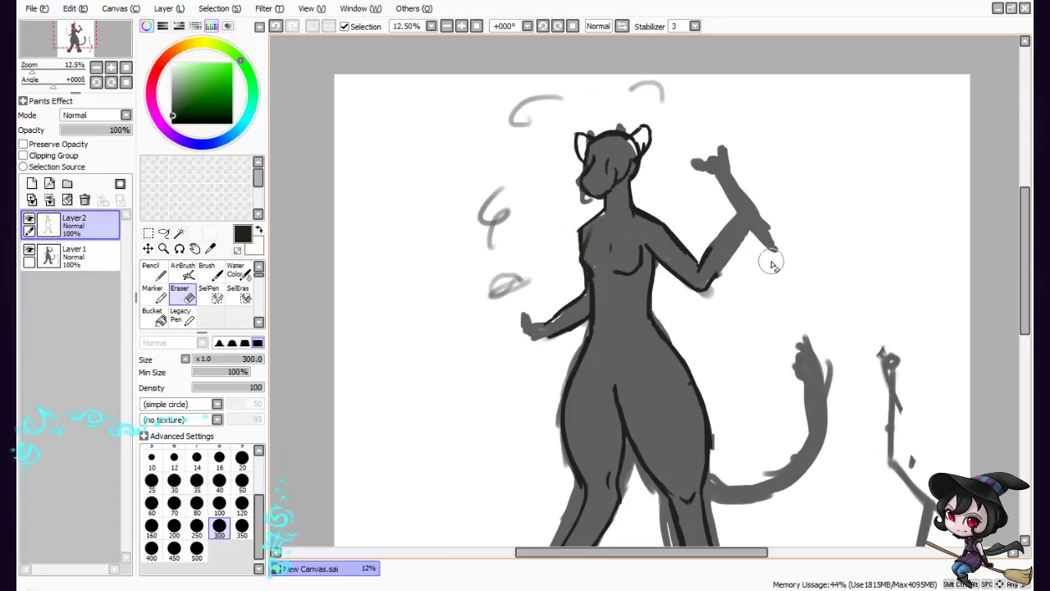
key("e")
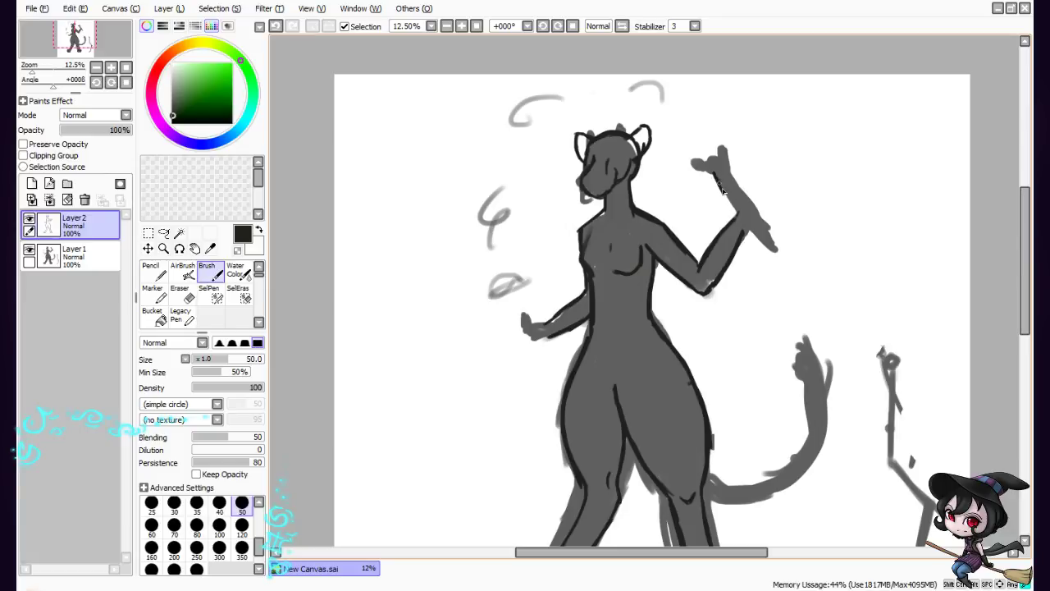
left_click_drag(724, 193, 763, 249)
left_click_drag(736, 210, 778, 257)
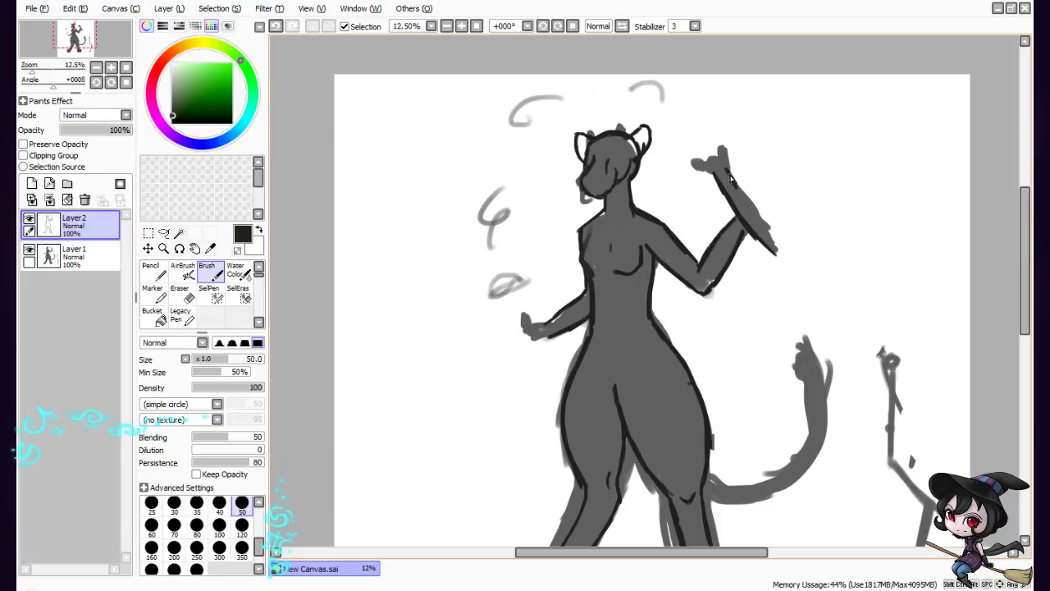
left_click_drag(731, 178, 787, 264)
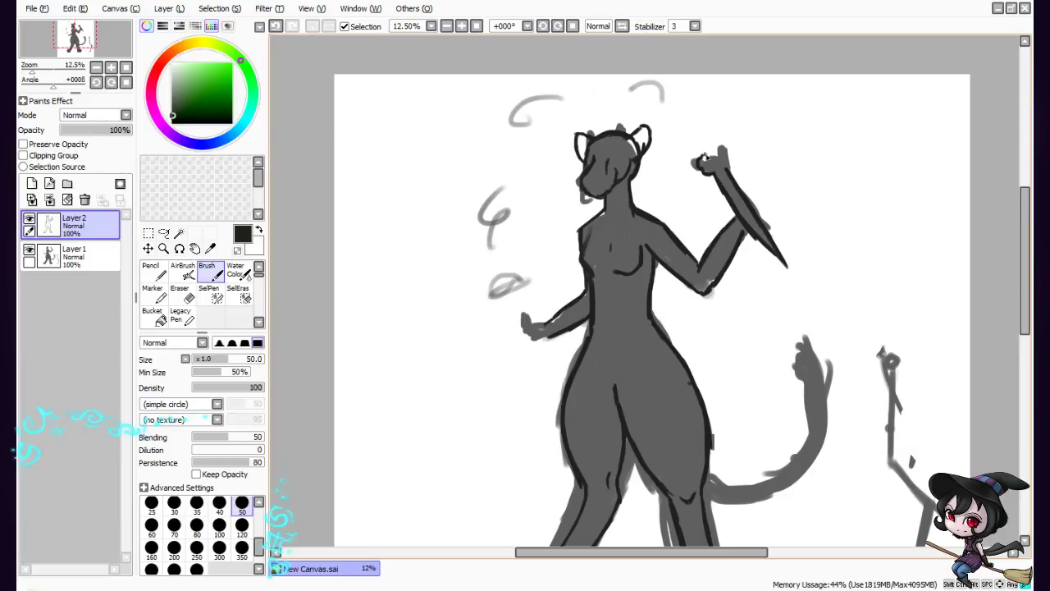
mouse_move(704, 155)
left_mouse_down()
mouse_move(725, 156)
mouse_move(733, 177)
left_mouse_up()
left_click_drag(753, 222, 788, 267)
Outline the left-hand hand with upturned fingers and draw a flame hovering above it
left_click_drag(550, 343, 527, 345)
mouse_move(522, 340)
left_mouse_down()
mouse_move(540, 343)
mouse_move(524, 344)
left_mouse_up()
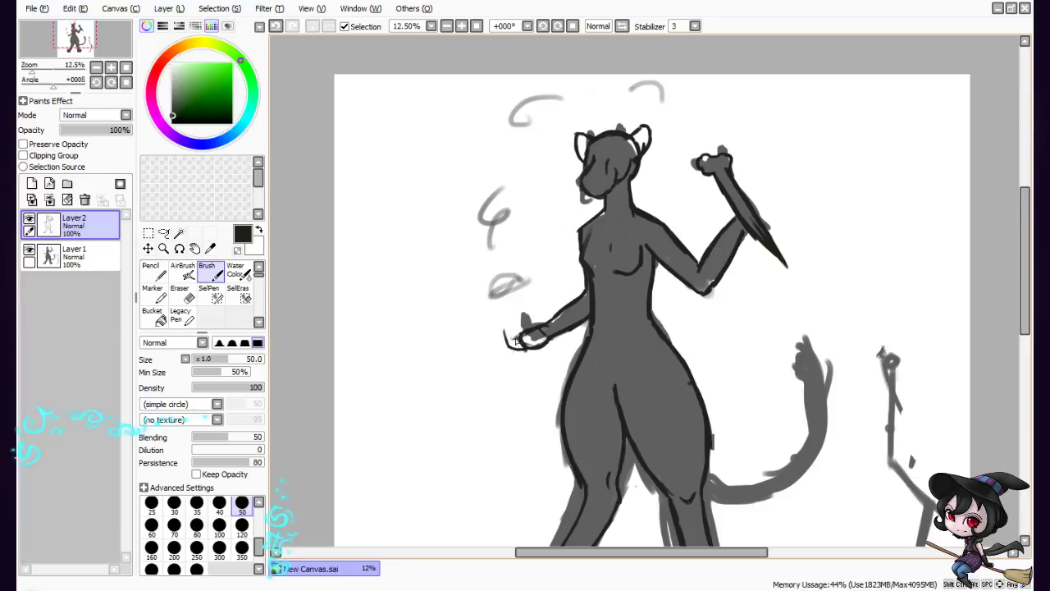
left_click_drag(516, 350, 506, 327)
mouse_move(501, 283)
left_mouse_down()
mouse_move(520, 308)
mouse_move(505, 307)
mouse_move(534, 300)
mouse_move(521, 312)
mouse_move(531, 294)
mouse_move(530, 304)
mouse_move(520, 263)
mouse_move(521, 298)
mouse_move(519, 261)
mouse_move(522, 296)
mouse_move(504, 255)
mouse_move(502, 292)
left_mouse_up()
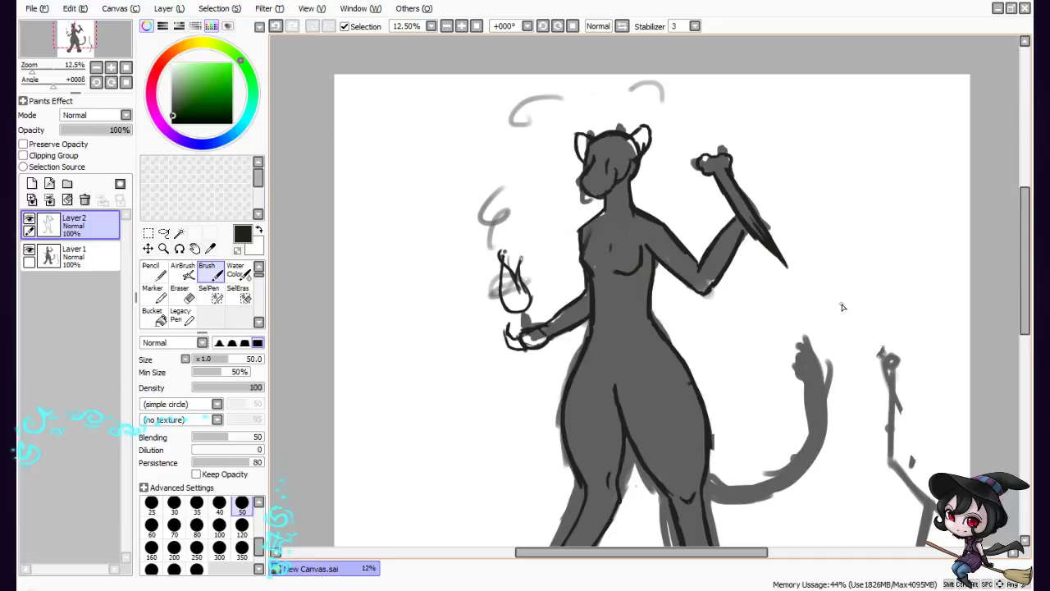
Erase the outline of the long tapering object at the end of the raised arm
key("e")
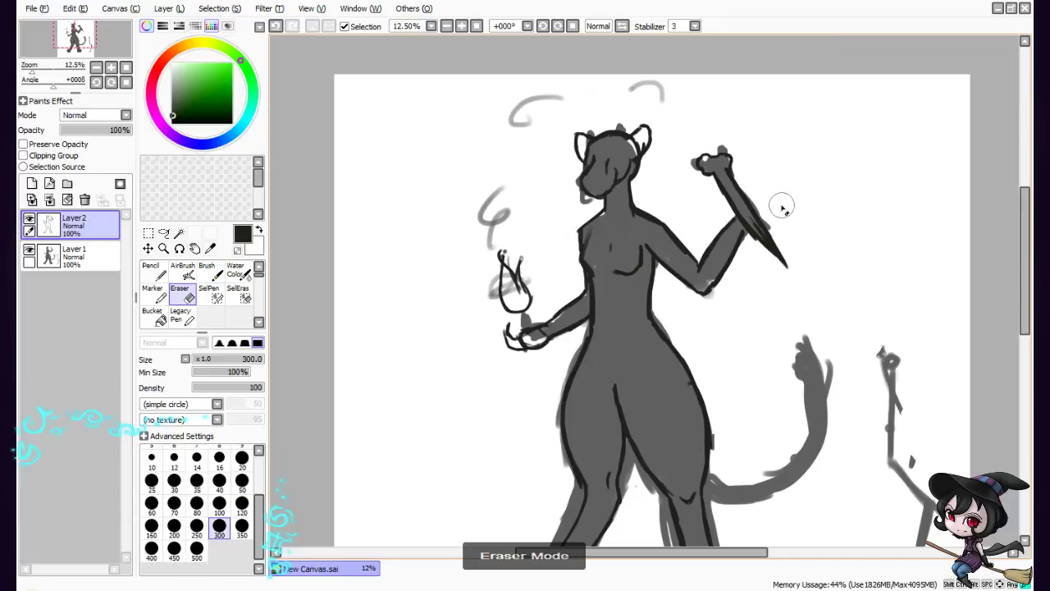
mouse_move(782, 206)
left_mouse_down()
mouse_move(797, 230)
mouse_move(776, 240)
left_mouse_up()
mouse_move(708, 136)
left_mouse_down()
mouse_move(723, 146)
mouse_move(747, 195)
mouse_move(710, 163)
mouse_move(761, 218)
left_mouse_up()
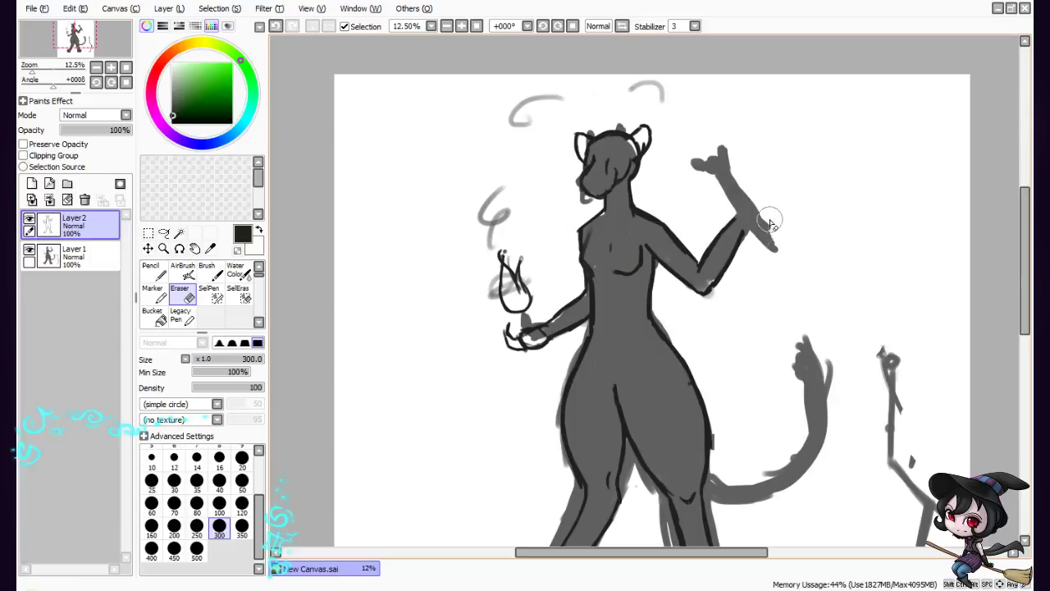
Outline a rounded fist at the end of the raised forearm
key("e")
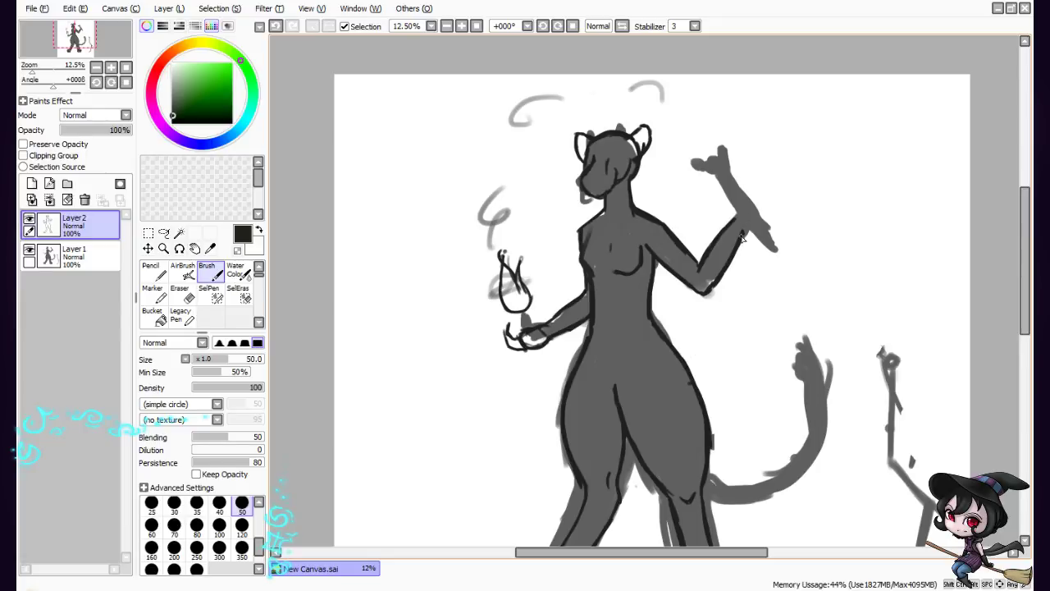
left_click_drag(743, 227, 747, 240)
mouse_move(740, 206)
left_mouse_down()
mouse_move(750, 198)
mouse_move(763, 211)
left_mouse_up()
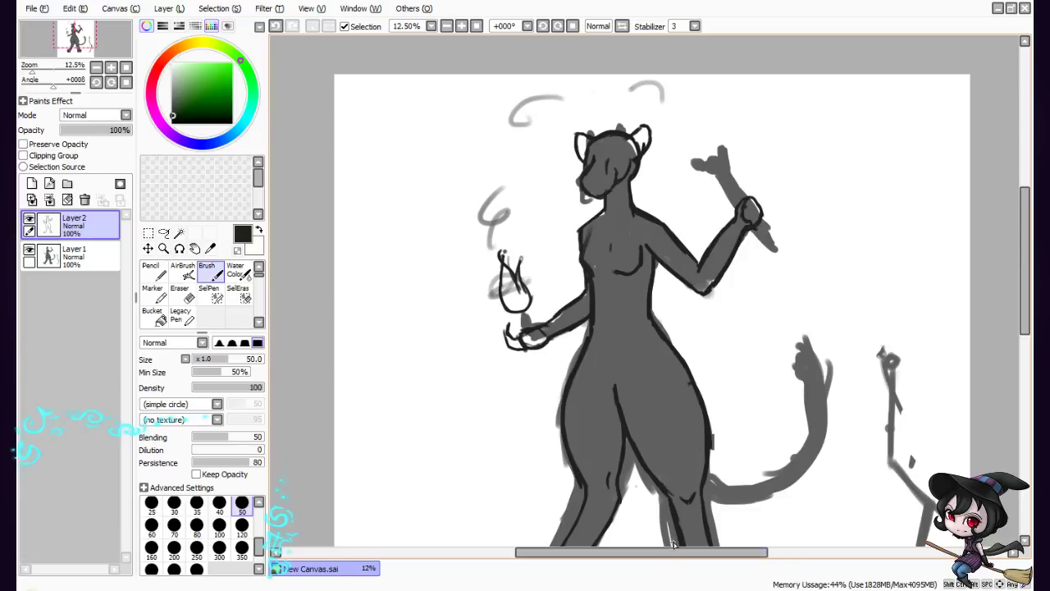
Outline both sides of the tail in a sweeping upward curve from the hip, closing it with a rounded tip
left_click_drag(673, 548, 690, 553)
scroll(889, 312, "down", 4)
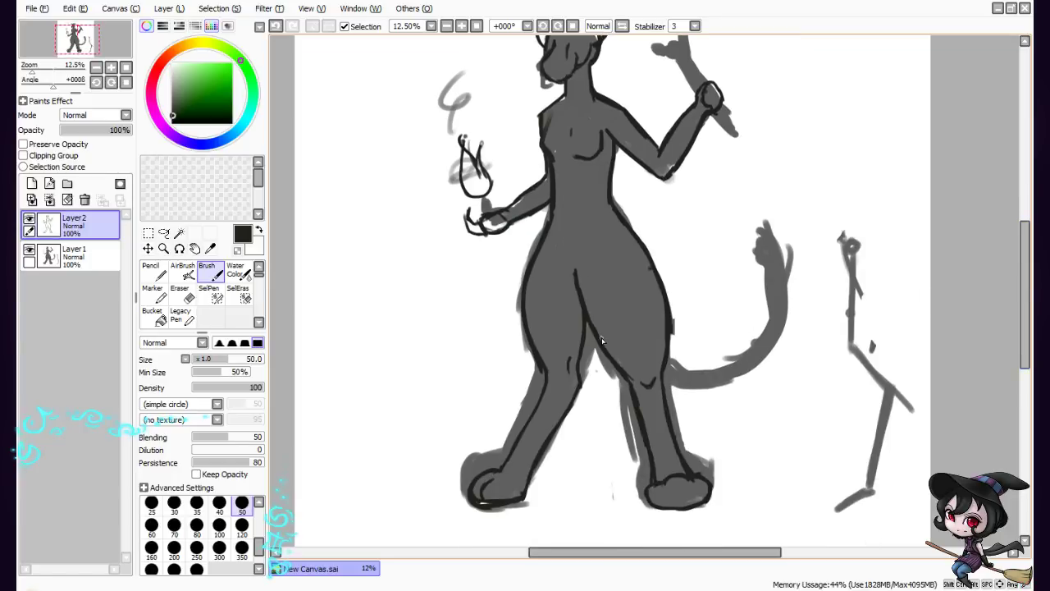
mouse_move(665, 378)
left_mouse_down()
mouse_move(692, 385)
mouse_move(755, 363)
mouse_move(712, 384)
mouse_move(771, 356)
mouse_move(795, 303)
mouse_move(770, 350)
mouse_move(793, 273)
left_mouse_up()
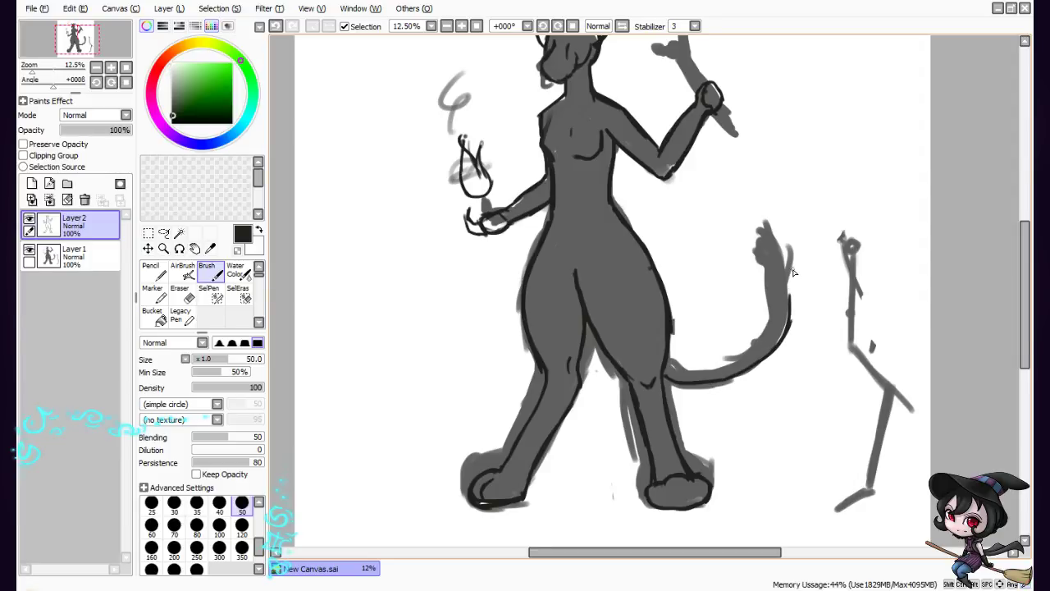
left_click_drag(763, 233, 790, 304)
mouse_move(668, 366)
left_mouse_down()
mouse_move(749, 353)
mouse_move(720, 365)
mouse_move(767, 318)
mouse_move(775, 265)
mouse_move(763, 325)
mouse_move(768, 274)
left_mouse_up()
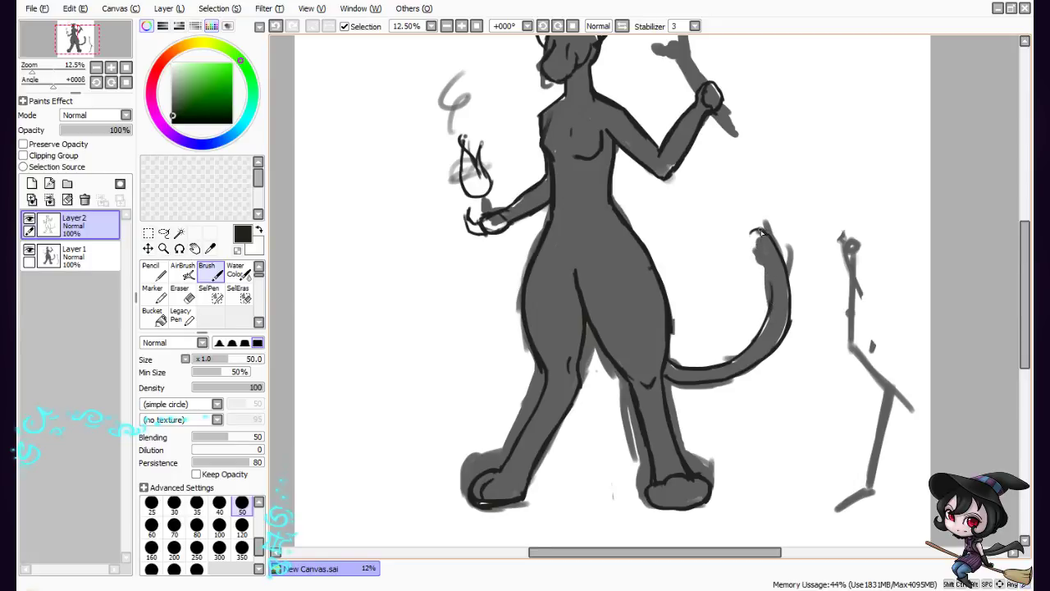
mouse_move(765, 233)
left_mouse_down()
mouse_move(753, 233)
mouse_move(775, 299)
left_mouse_up()
Outline the long object gripped in the raised fist, with a knobbed upper end and a jagged pointed lower end
left_click_drag(682, 548, 672, 552)
mouse_move(1025, 297)
left_mouse_down()
mouse_move(1025, 272)
mouse_move(1000, 262)
left_mouse_up()
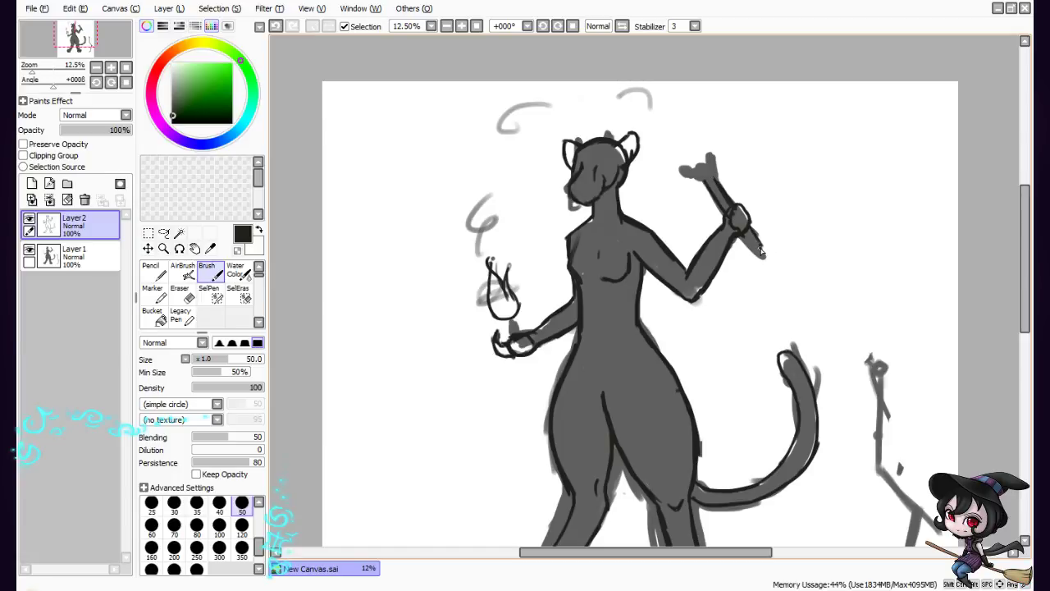
left_click_drag(764, 258, 768, 274)
left_click_drag(748, 244, 773, 281)
left_click_drag(746, 242, 773, 279)
mouse_move(680, 174)
left_mouse_down()
mouse_move(696, 161)
mouse_move(717, 176)
mouse_move(683, 176)
mouse_move(710, 186)
mouse_move(689, 179)
left_mouse_up()
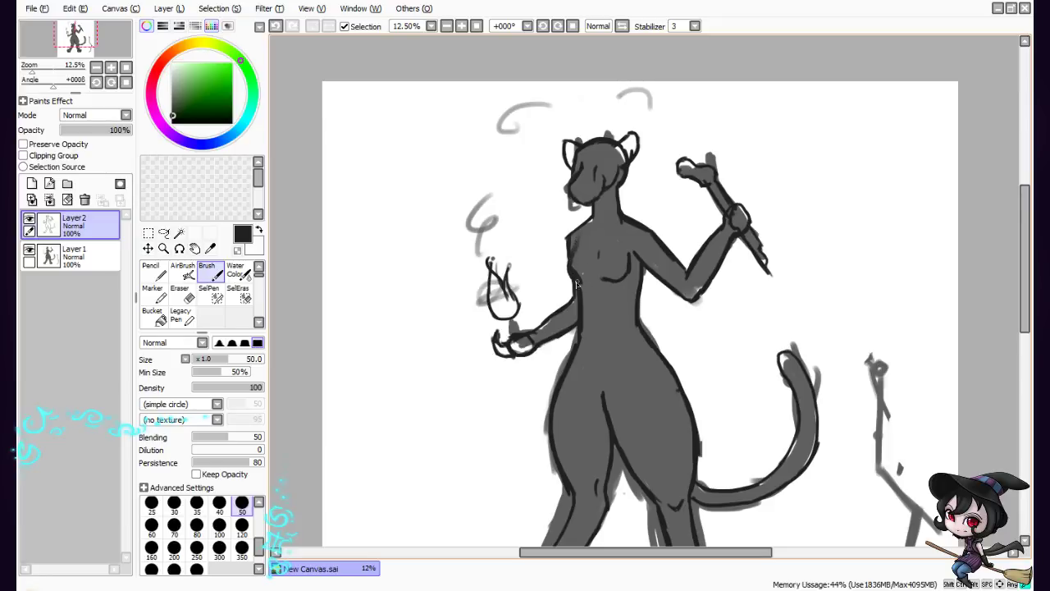
Reinforce the contour at the left-hand side of the chest, and erase the inner face lines from the head
left_click_drag(576, 285, 568, 260)
key("e")
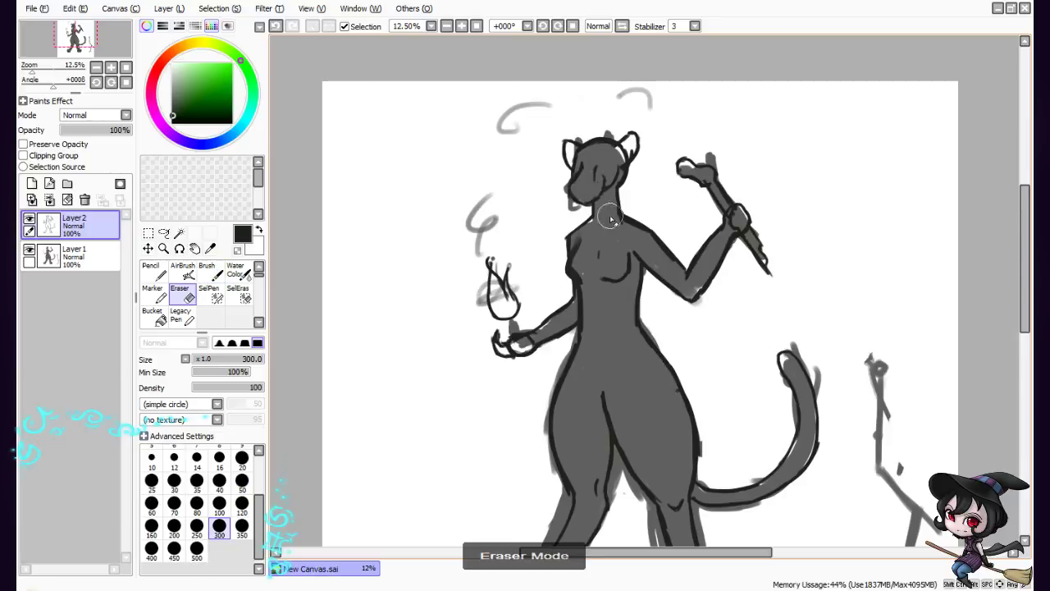
mouse_move(589, 174)
left_mouse_down()
mouse_move(598, 157)
mouse_move(587, 190)
left_mouse_up()
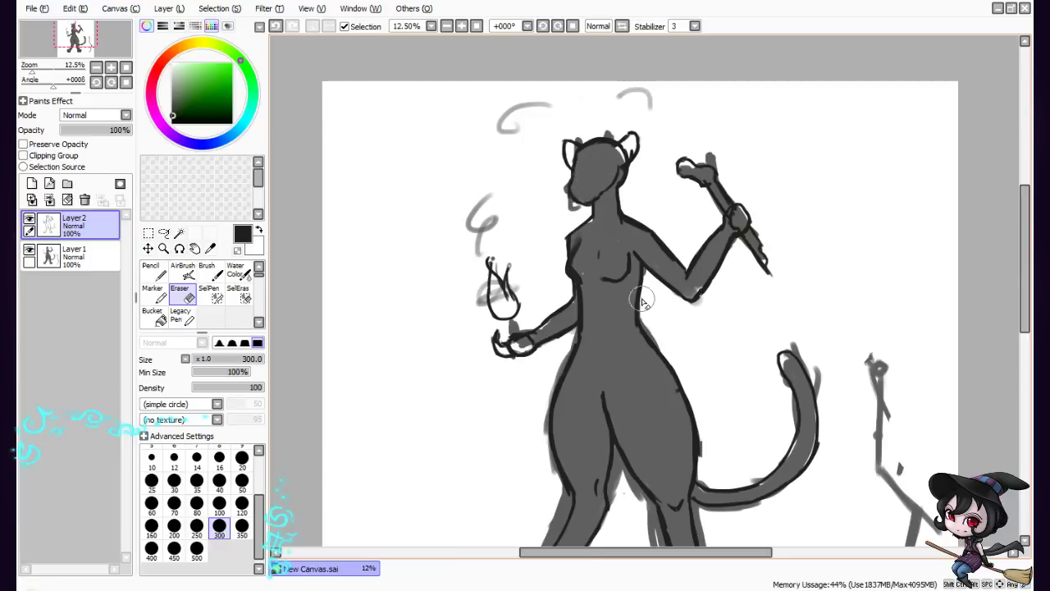
key("e")
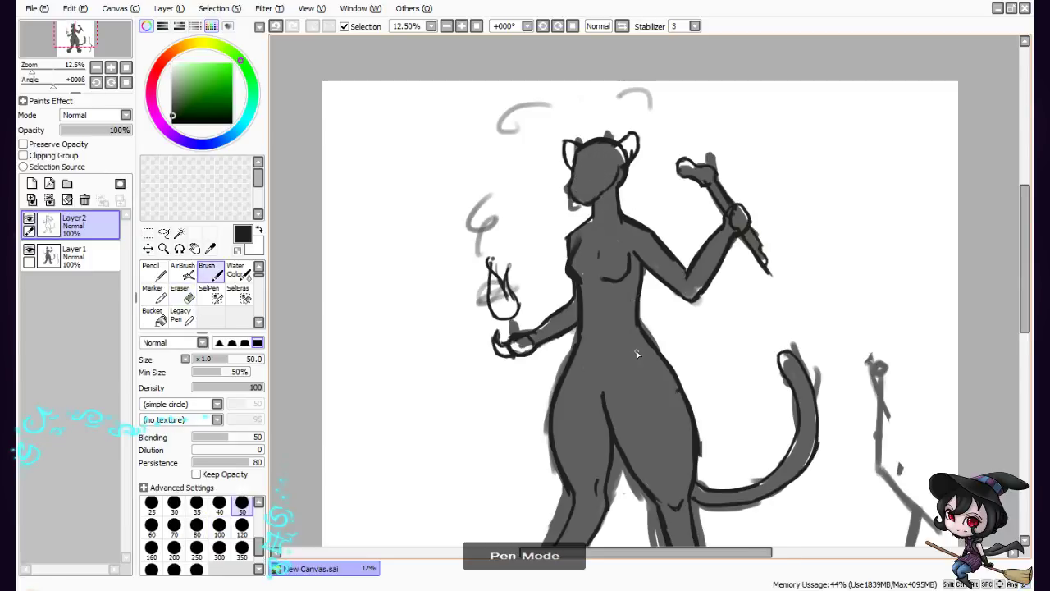
Add a new layer above the body outline layer
scroll(638, 354, "down", 5)
left_click_drag(659, 556, 669, 556)
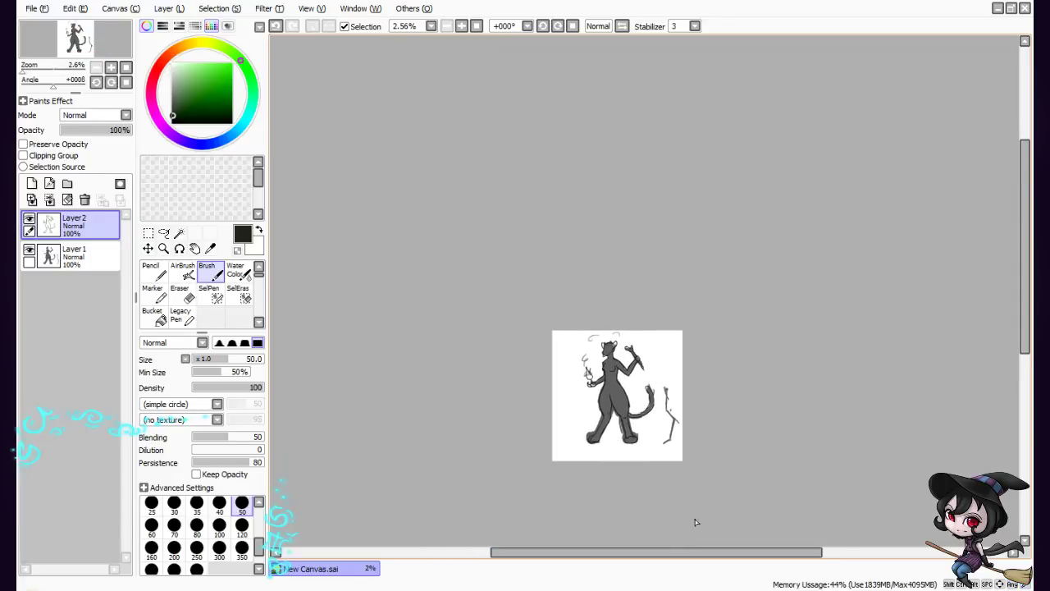
scroll(1014, 248, "down", 3)
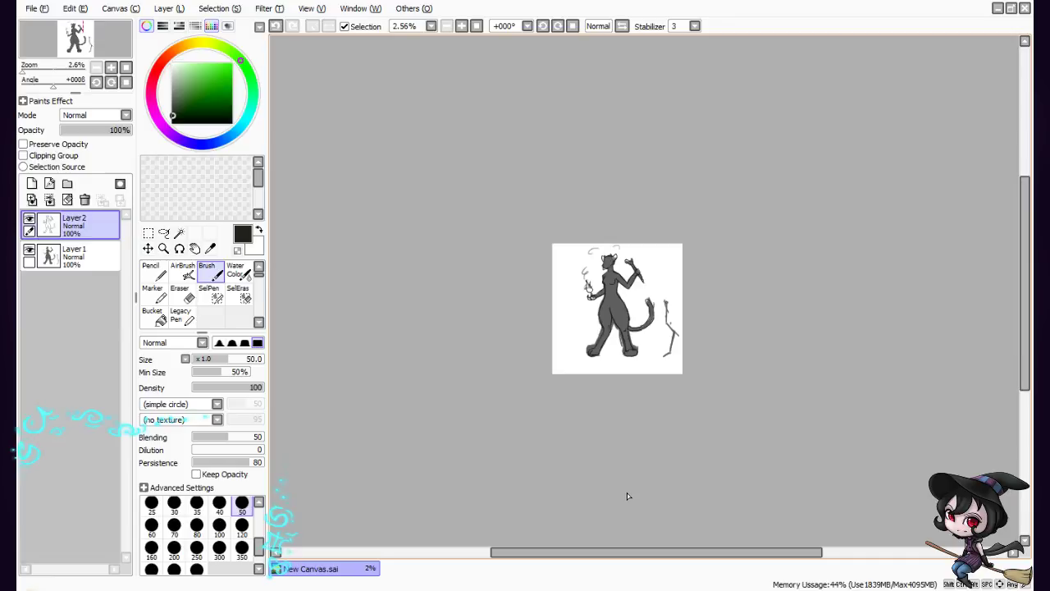
scroll(621, 504, "up", 2)
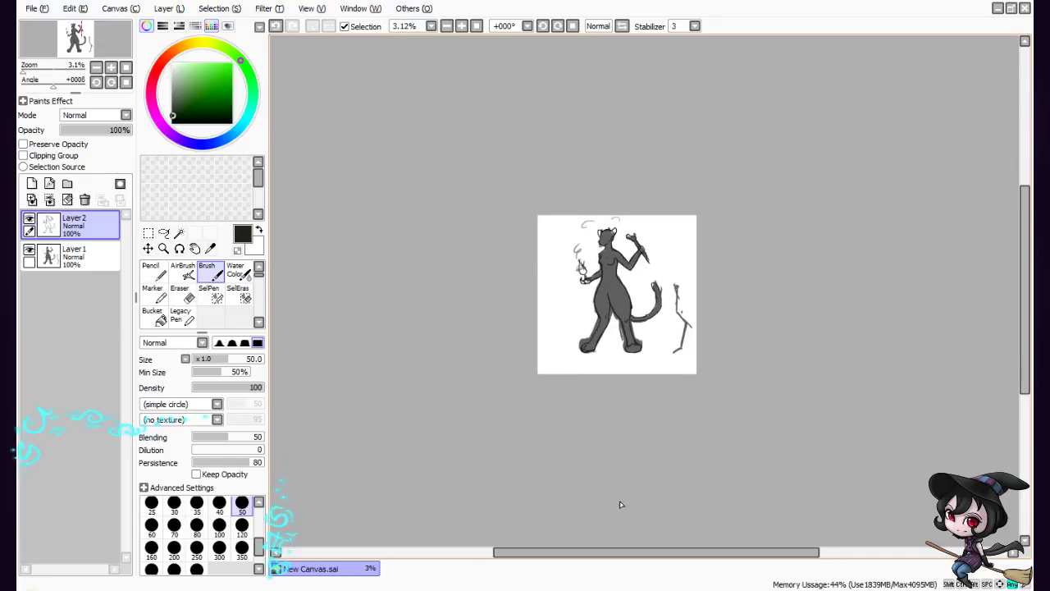
scroll(621, 503, "up", 5)
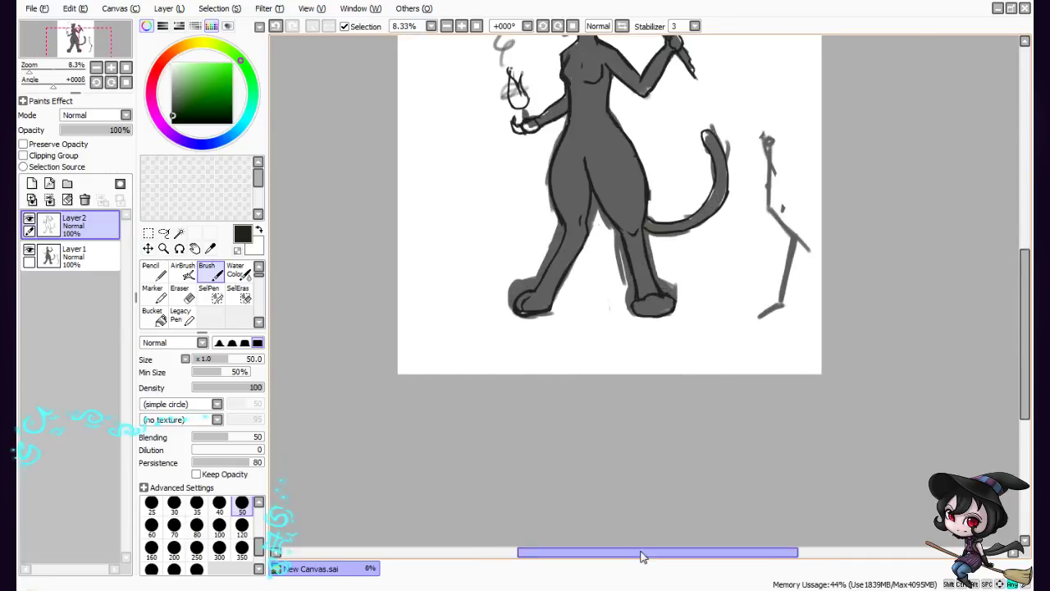
left_click_drag(1025, 347, 1025, 250)
left_click_drag(682, 554, 669, 546)
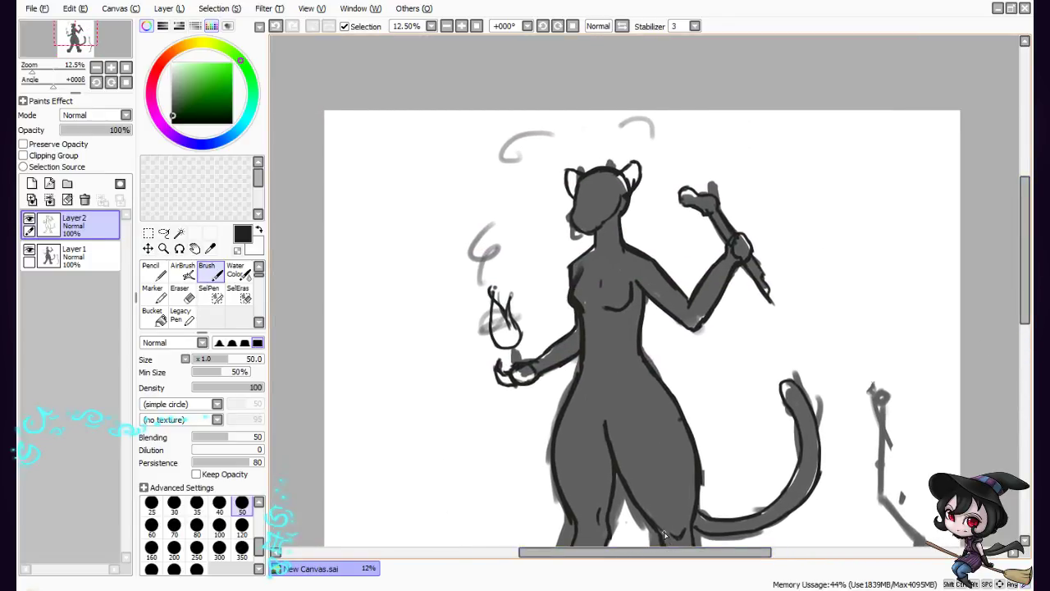
left_click(169, 9)
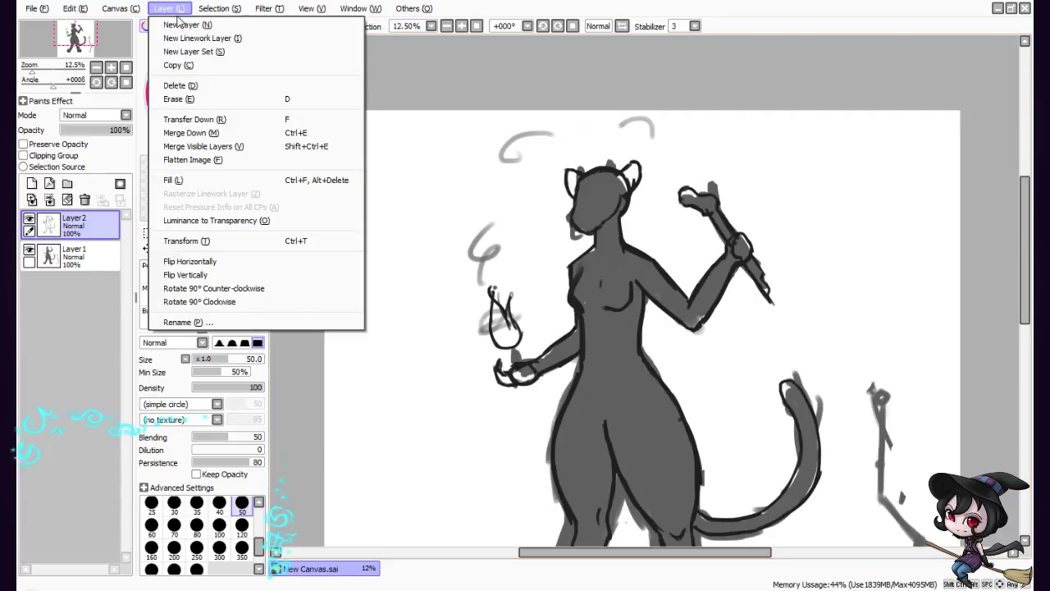
left_click(179, 23)
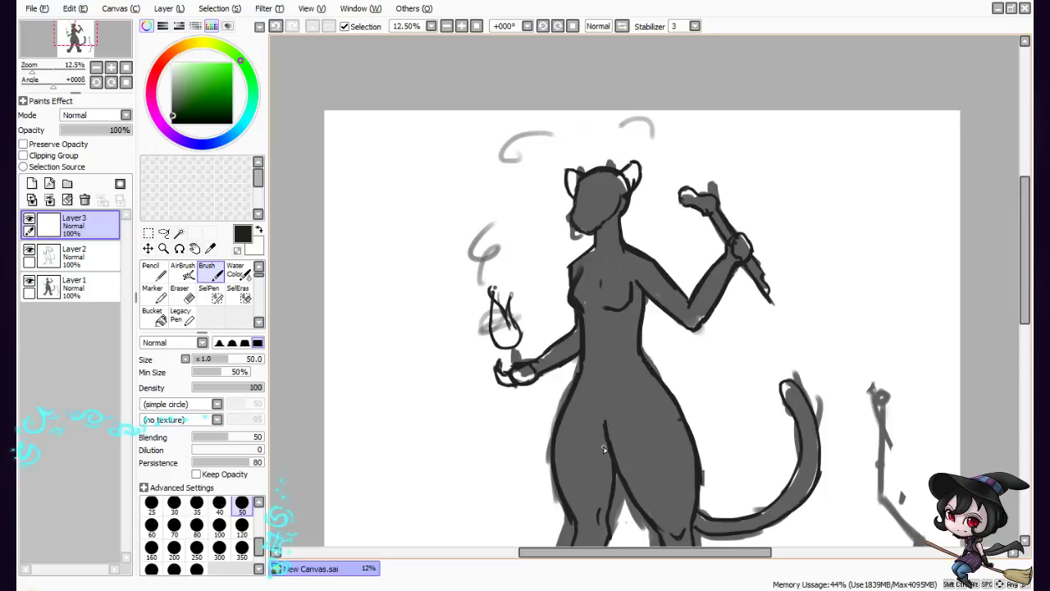
Hide the grey silhouette on Layer1 and set the brush colour to orange-red
scroll(603, 450, "up", 4)
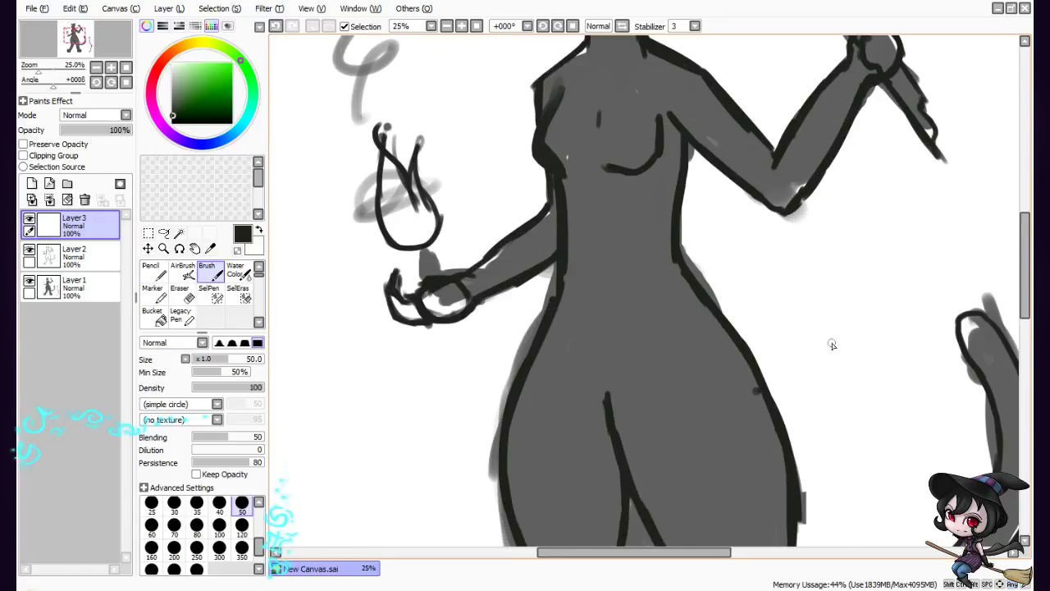
left_click_drag(1018, 285, 832, 241)
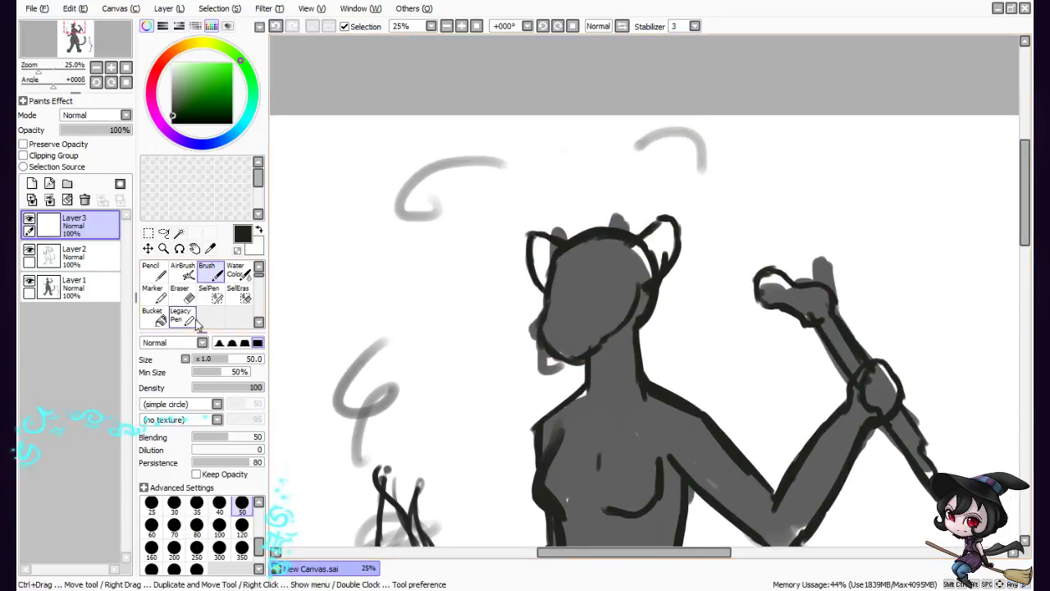
left_click(29, 282)
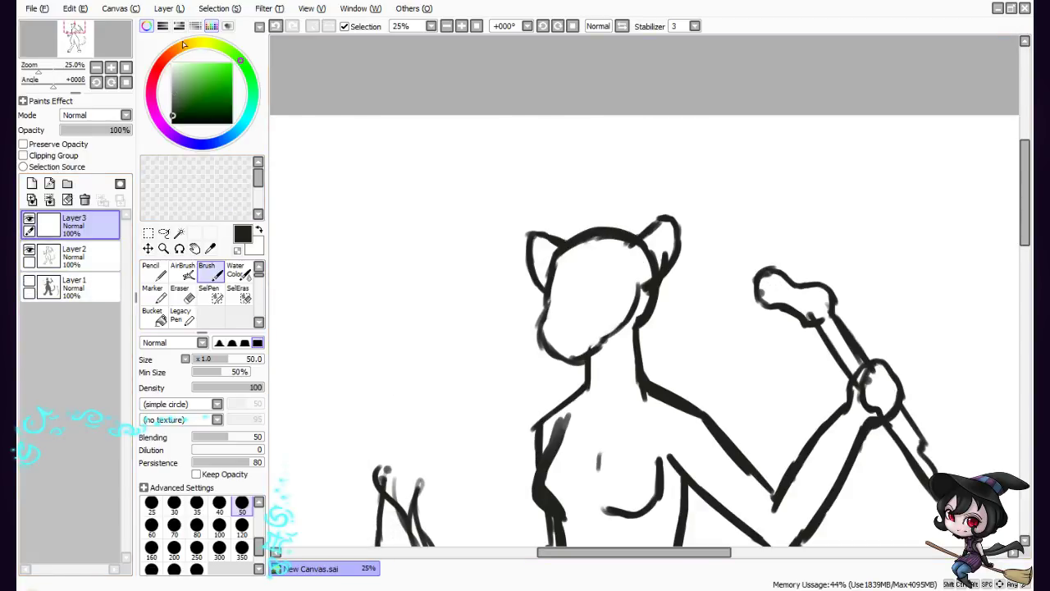
mouse_move(183, 44)
left_mouse_down()
mouse_move(161, 62)
mouse_move(197, 82)
mouse_move(215, 66)
left_mouse_up()
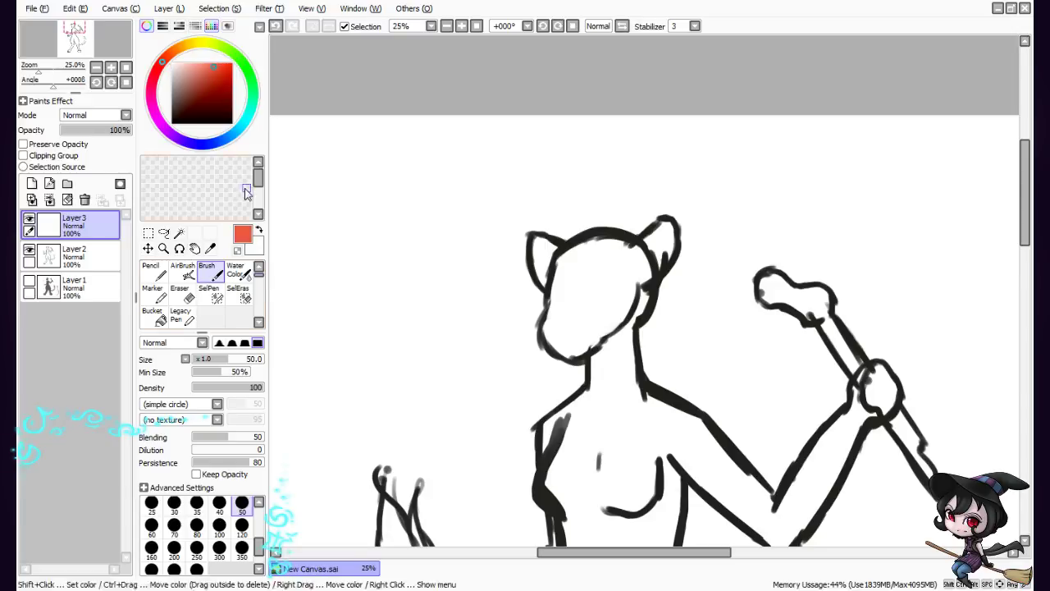
Draw a broad feline nose with a small inverted triangle beneath it on the lower face, using brush size 20
mouse_move(593, 553)
left_mouse_down()
mouse_move(599, 546)
mouse_move(595, 558)
left_mouse_up()
scroll(599, 545, "up", 4)
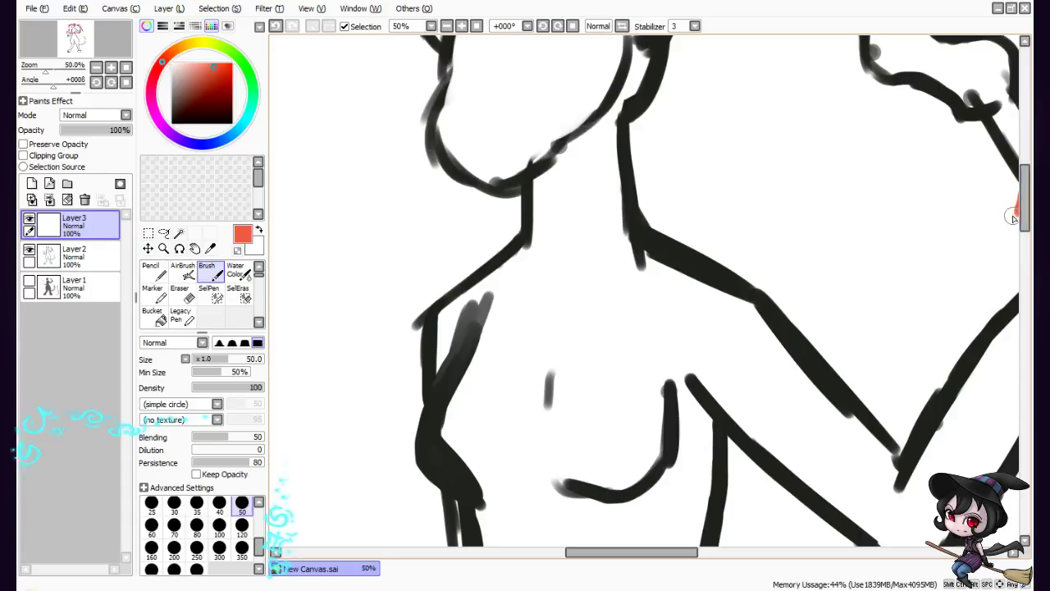
left_click_drag(1028, 215, 1028, 185)
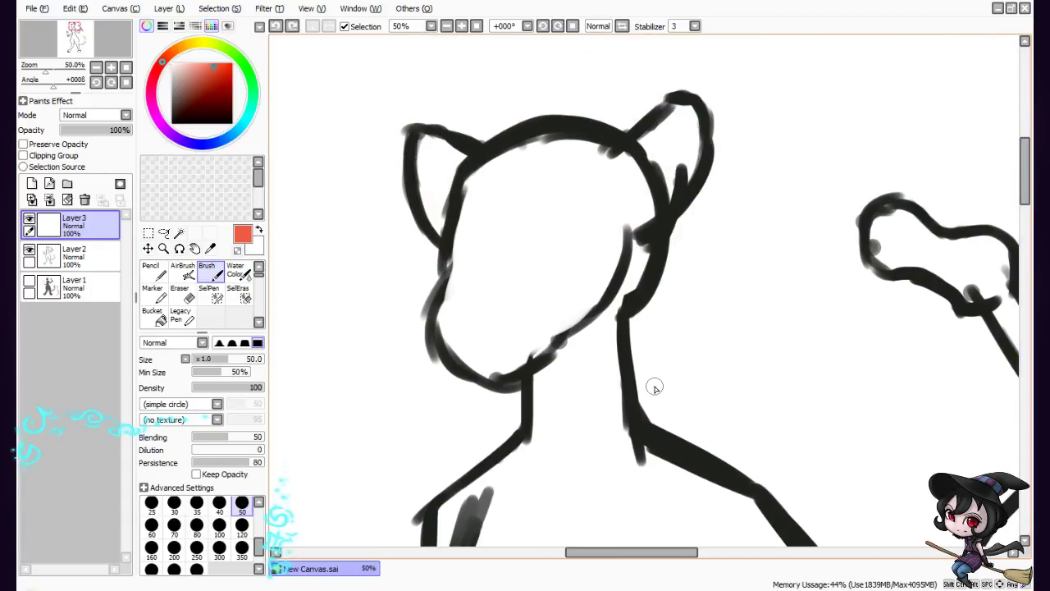
scroll(261, 541, "up", 2)
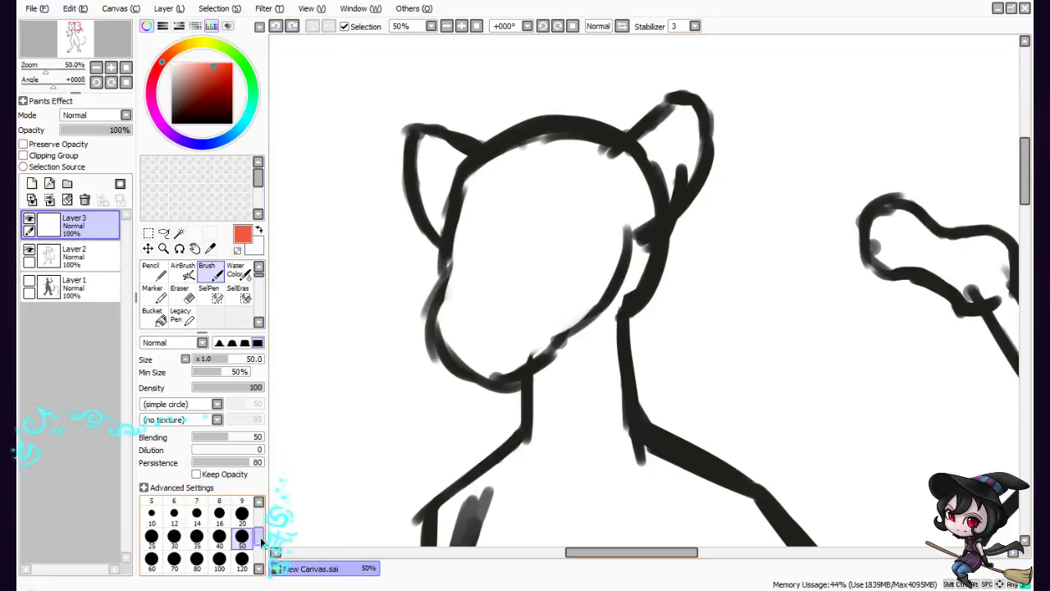
scroll(261, 542, "up", 1)
left_click(242, 536)
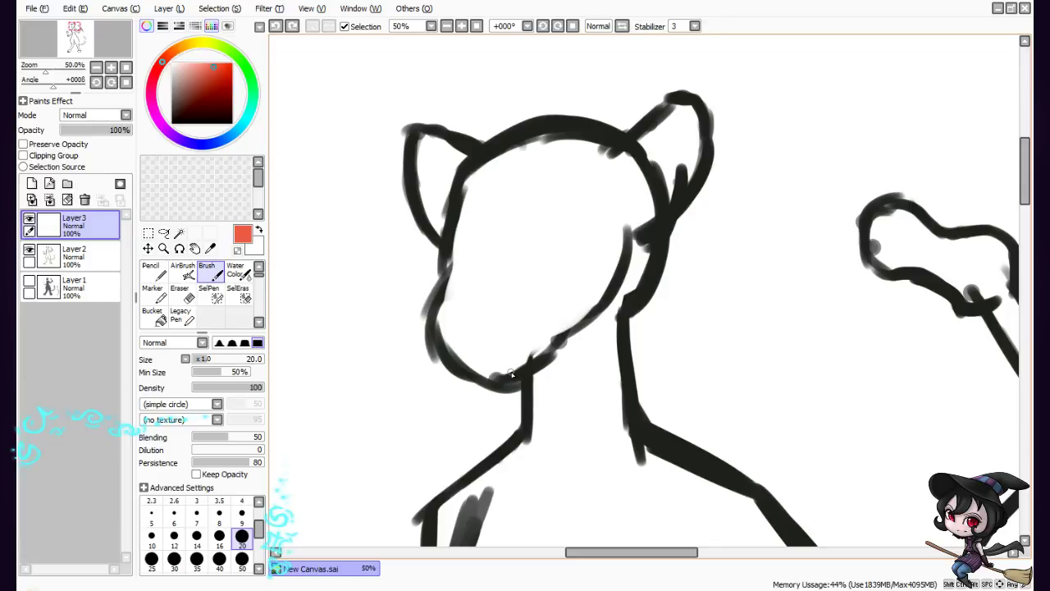
left_click(470, 304)
left_click_drag(463, 304, 525, 303)
left_click_drag(457, 305, 511, 306)
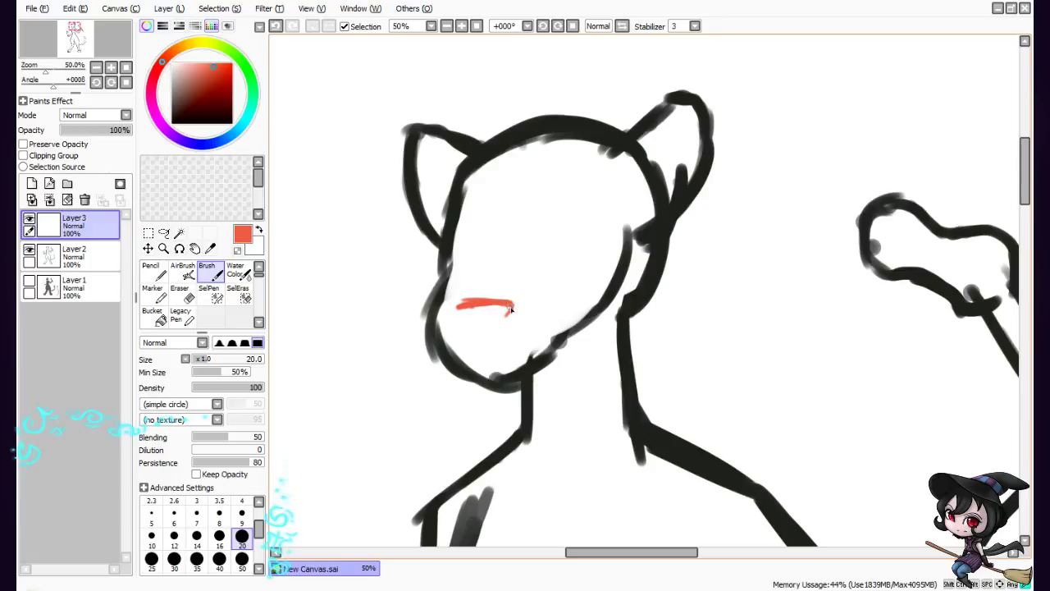
mouse_move(513, 304)
left_mouse_down()
mouse_move(458, 313)
mouse_move(496, 326)
mouse_move(459, 313)
mouse_move(506, 310)
left_mouse_up()
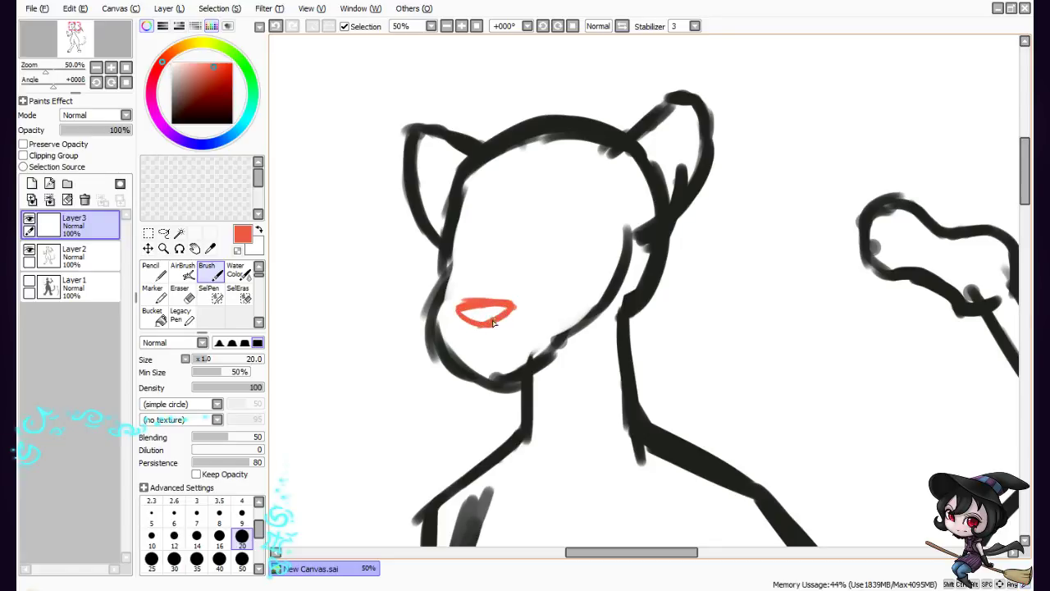
mouse_move(476, 326)
left_mouse_down()
mouse_move(486, 340)
mouse_move(492, 327)
left_mouse_up()
mouse_move(489, 339)
left_mouse_down()
mouse_move(478, 328)
mouse_move(488, 344)
left_mouse_up()
Draw the two sides of the muzzle bridge, running from the nose corners up toward the eye area
left_click_drag(450, 293, 483, 240)
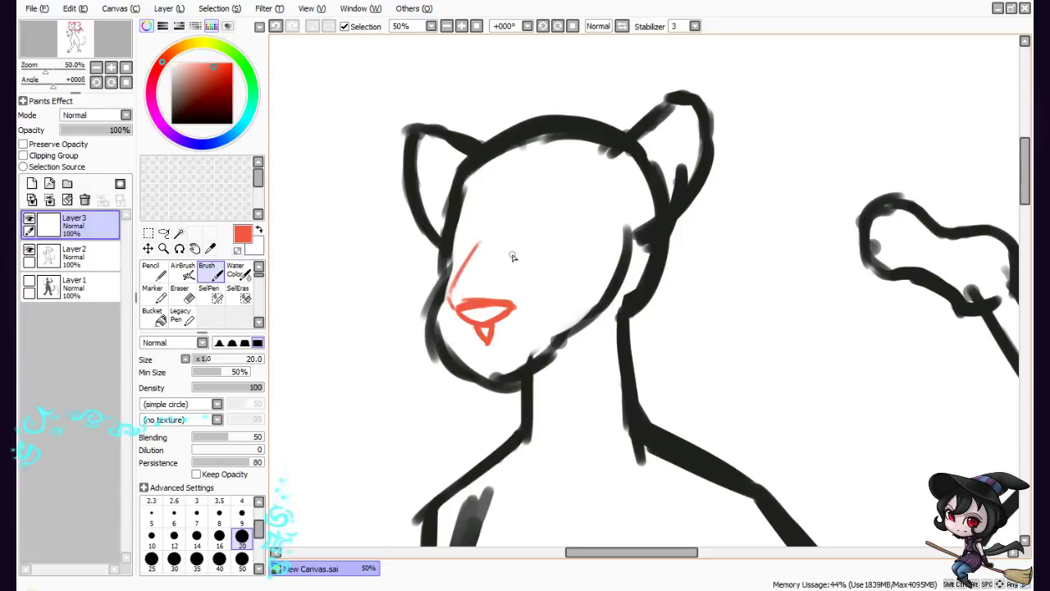
left_click_drag(514, 305, 531, 283)
left_click_drag(527, 251, 530, 276)
left_click_drag(526, 238, 529, 298)
left_click_drag(465, 264, 486, 233)
Draw the mouth line and muzzle contour, with the chin below and a jawline running back to the neck
mouse_move(487, 348)
left_mouse_down()
mouse_move(472, 369)
mouse_move(492, 356)
mouse_move(529, 361)
left_mouse_up()
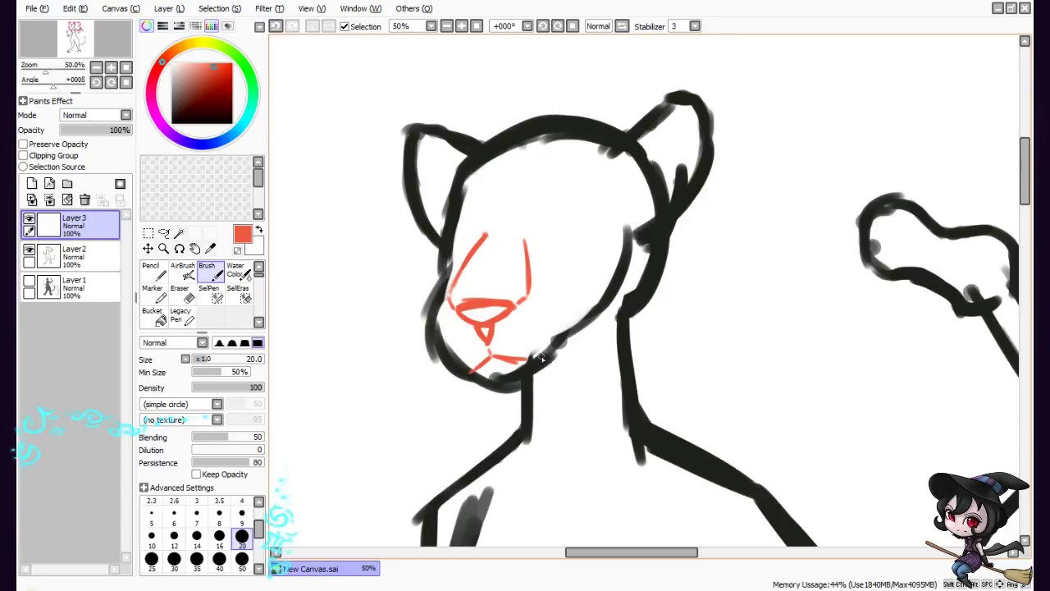
mouse_move(495, 358)
left_mouse_down()
mouse_move(548, 355)
mouse_move(450, 370)
mouse_move(440, 299)
left_mouse_up()
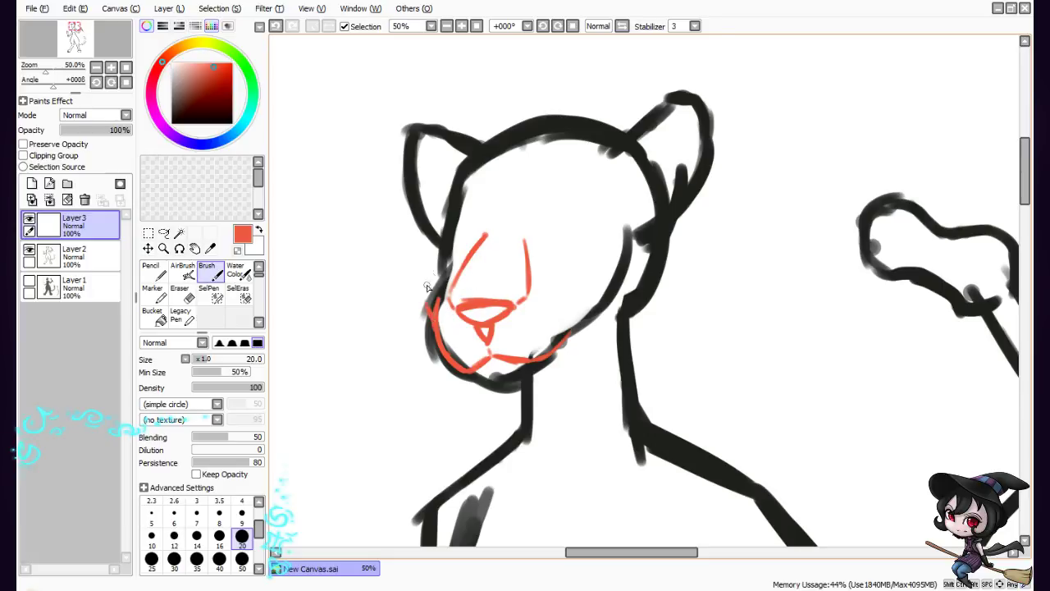
mouse_move(427, 285)
left_mouse_down()
mouse_move(430, 322)
mouse_move(426, 259)
left_mouse_up()
mouse_move(472, 378)
left_mouse_down()
mouse_move(489, 397)
mouse_move(530, 367)
left_mouse_up()
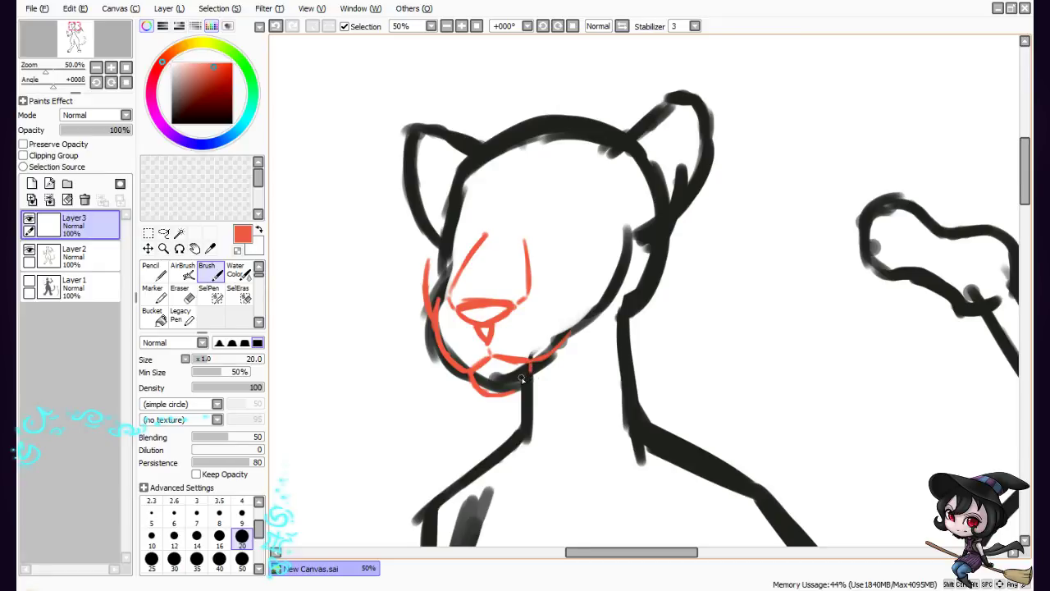
left_click_drag(565, 341, 537, 385)
left_click_drag(533, 384, 555, 367)
left_click_drag(573, 348, 627, 327)
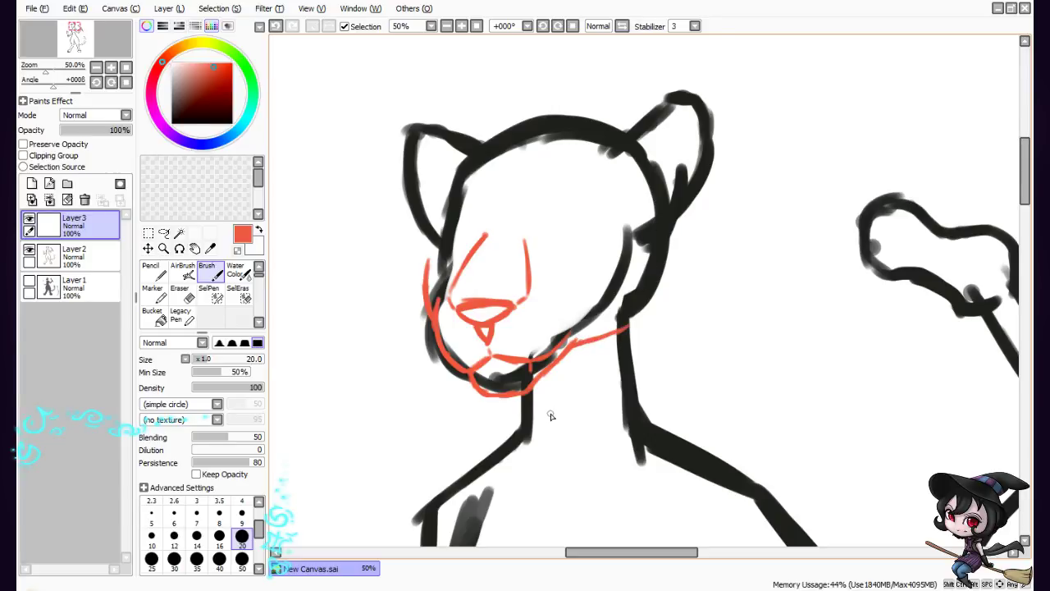
left_click_drag(551, 233, 579, 216)
key("e")
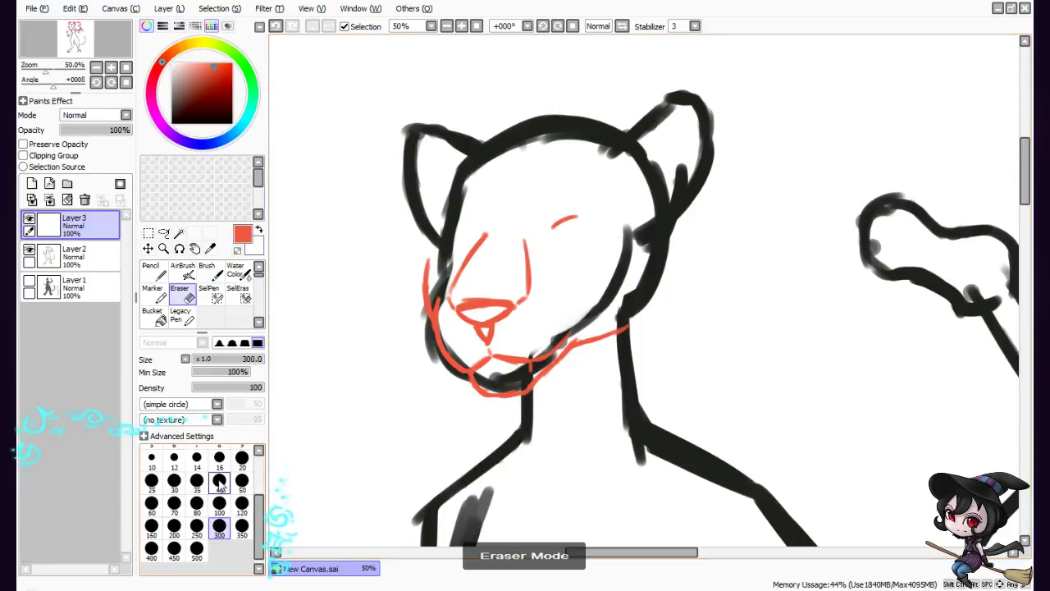
mouse_move(579, 217)
left_mouse_down()
mouse_move(558, 223)
mouse_move(587, 215)
left_mouse_up()
key("e")
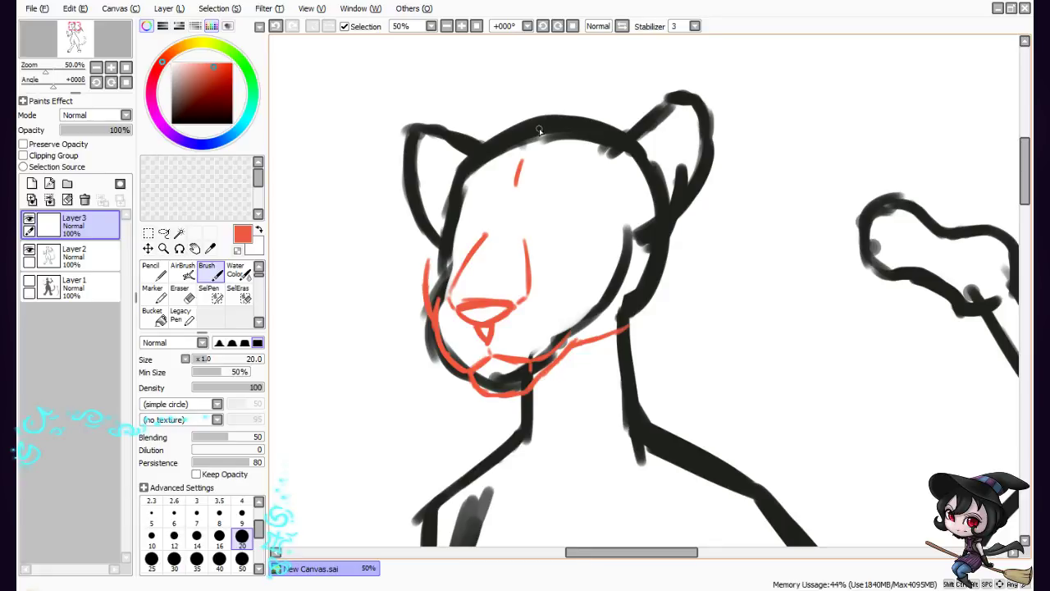
Draw a short centre line on the forehead and an oval eye on each side of the muzzle bridge
mouse_move(529, 143)
left_mouse_down()
mouse_move(513, 206)
mouse_move(514, 195)
left_mouse_up()
mouse_move(534, 234)
left_mouse_down()
mouse_move(550, 212)
mouse_move(576, 215)
left_mouse_up()
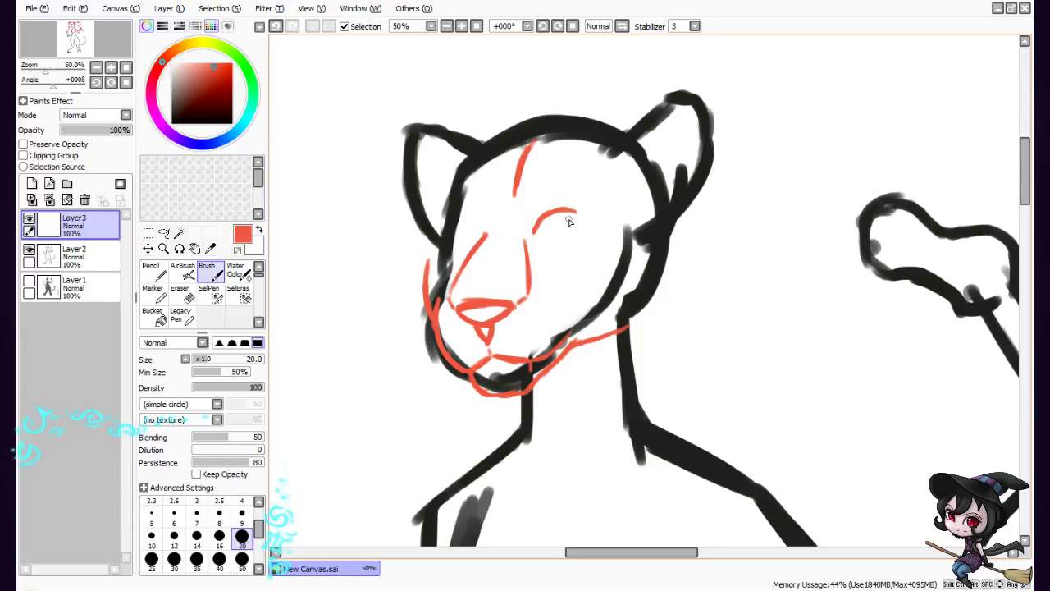
mouse_move(576, 217)
left_mouse_down()
mouse_move(539, 229)
mouse_move(578, 218)
left_mouse_up()
mouse_move(484, 234)
left_mouse_down()
mouse_move(455, 231)
mouse_move(483, 235)
mouse_move(458, 232)
mouse_move(461, 244)
mouse_move(518, 240)
mouse_move(477, 240)
left_mouse_up()
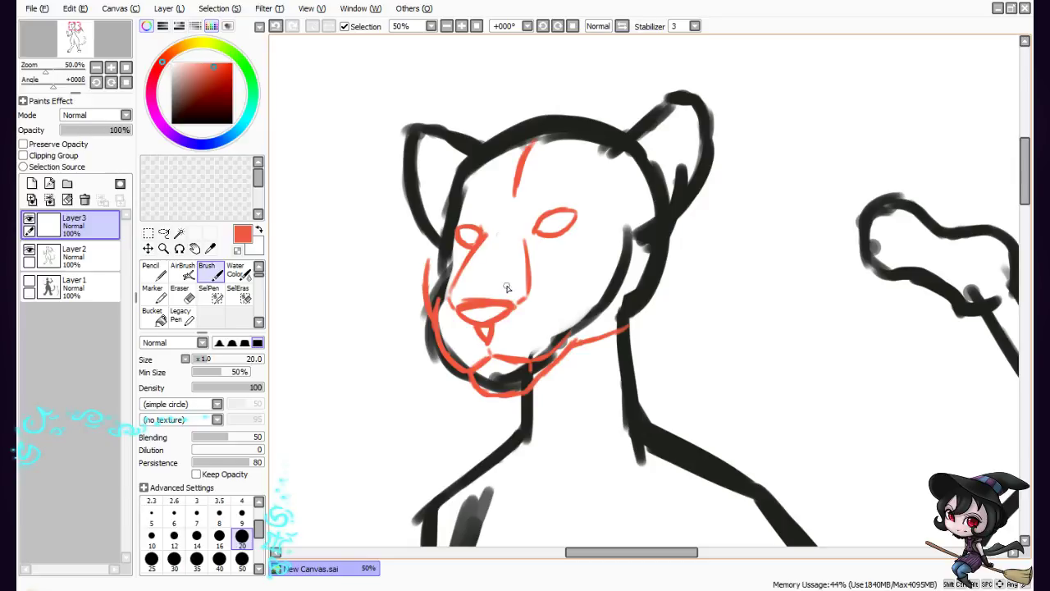
Outline the far side of the head from crown to muzzle, and a rounded near cheek curving down to the jawline
left_click_drag(459, 169, 459, 177)
left_click_drag(425, 245, 428, 271)
mouse_move(515, 121)
left_mouse_down()
mouse_move(545, 119)
mouse_move(496, 129)
left_mouse_up()
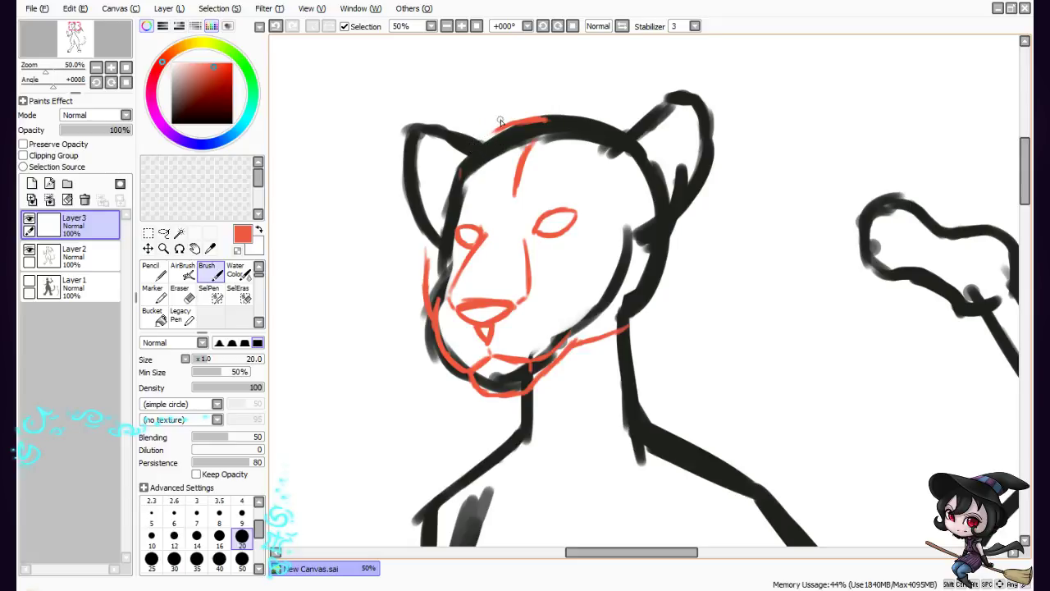
mouse_move(505, 130)
left_mouse_down()
mouse_move(468, 153)
mouse_move(476, 145)
mouse_move(462, 172)
left_mouse_up()
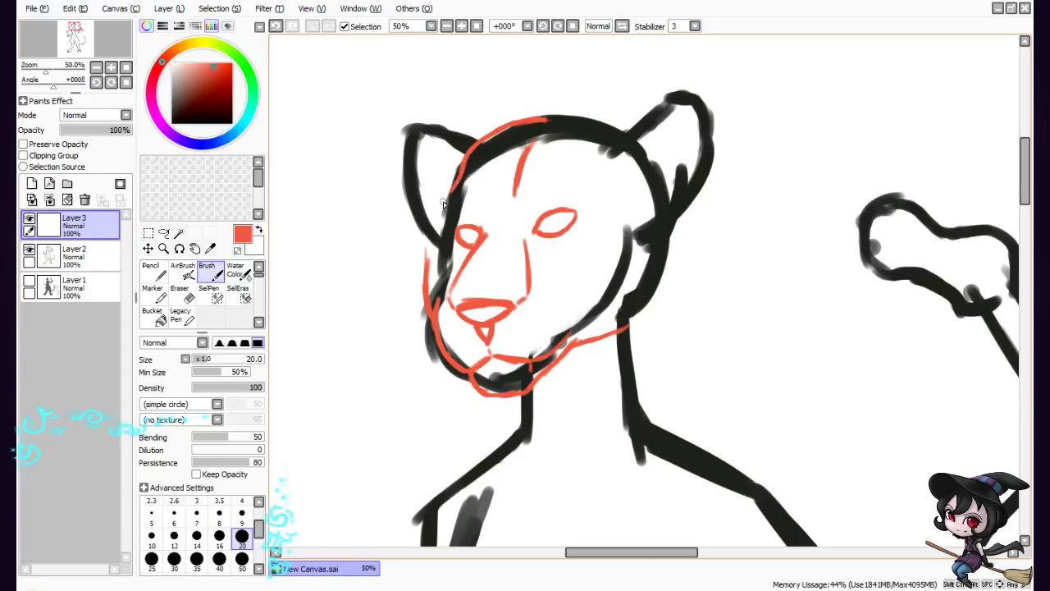
left_click_drag(461, 173, 438, 215)
mouse_move(441, 210)
left_mouse_down()
mouse_move(429, 284)
mouse_move(425, 268)
mouse_move(438, 317)
left_mouse_up()
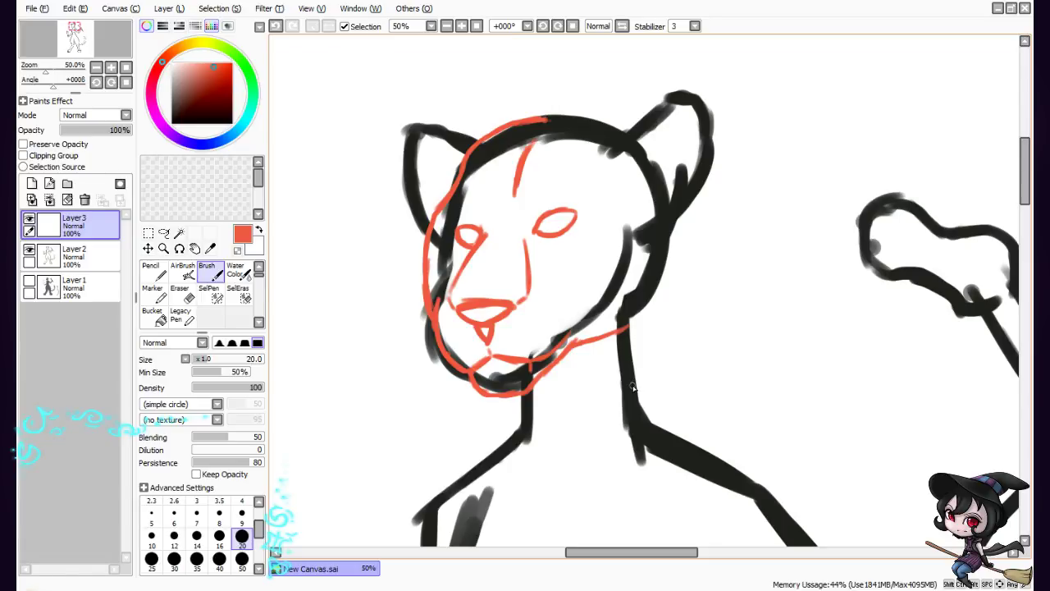
left_click_drag(661, 206, 671, 232)
mouse_move(667, 222)
left_mouse_down()
mouse_move(673, 274)
mouse_move(674, 253)
mouse_move(666, 288)
mouse_move(629, 328)
left_mouse_up()
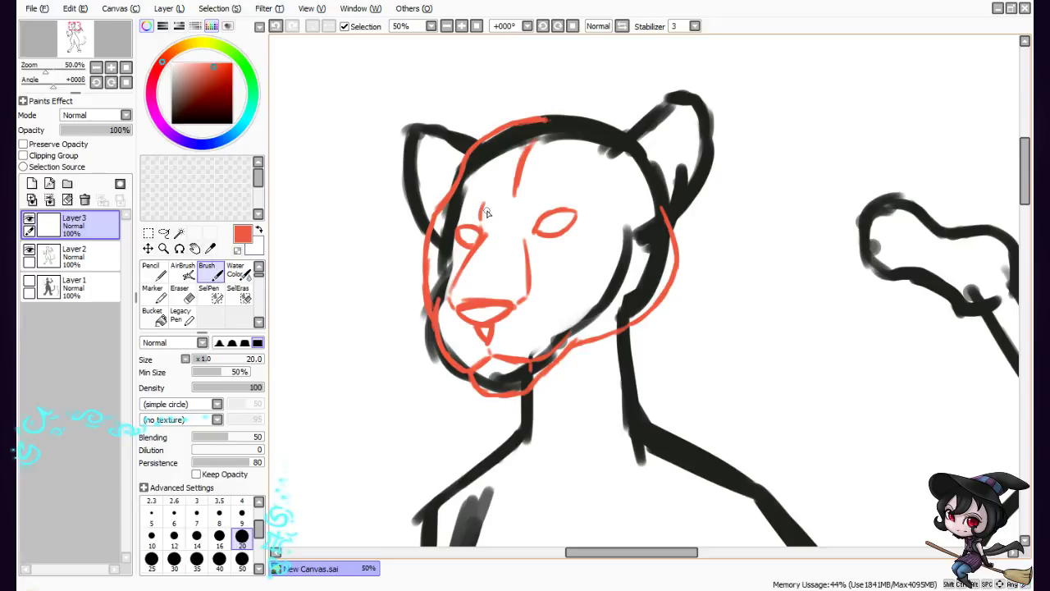
Add small curved brow creases above the eyes and complete the red contour over the top and near side of the head
left_click_drag(482, 215, 490, 195)
mouse_move(464, 164)
left_mouse_down()
mouse_move(527, 121)
mouse_move(503, 132)
mouse_move(576, 118)
mouse_move(539, 121)
mouse_move(614, 127)
mouse_move(571, 118)
mouse_move(645, 137)
left_mouse_up()
mouse_move(587, 121)
left_mouse_down()
mouse_move(650, 153)
mouse_move(631, 142)
mouse_move(649, 157)
mouse_move(641, 146)
mouse_move(666, 243)
left_mouse_up()
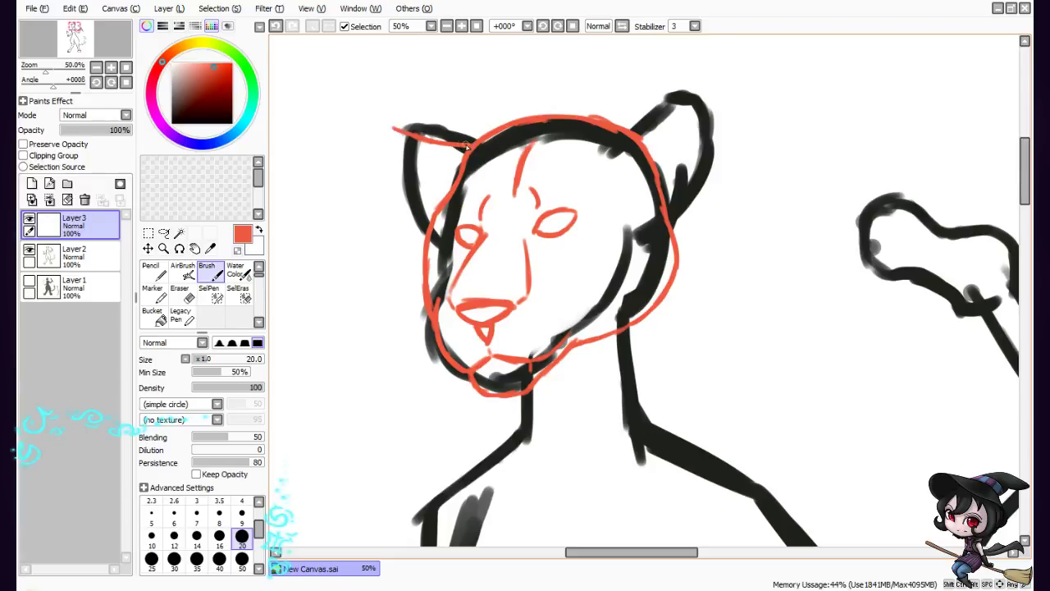
Outline the far ear with a rounded tip extending past the black sketch, and add inner fold lines
left_click_drag(394, 127, 480, 146)
mouse_move(402, 134)
left_mouse_down()
mouse_move(387, 131)
mouse_move(378, 150)
left_mouse_up()
mouse_move(391, 133)
left_mouse_down()
mouse_move(380, 160)
mouse_move(414, 191)
left_mouse_up()
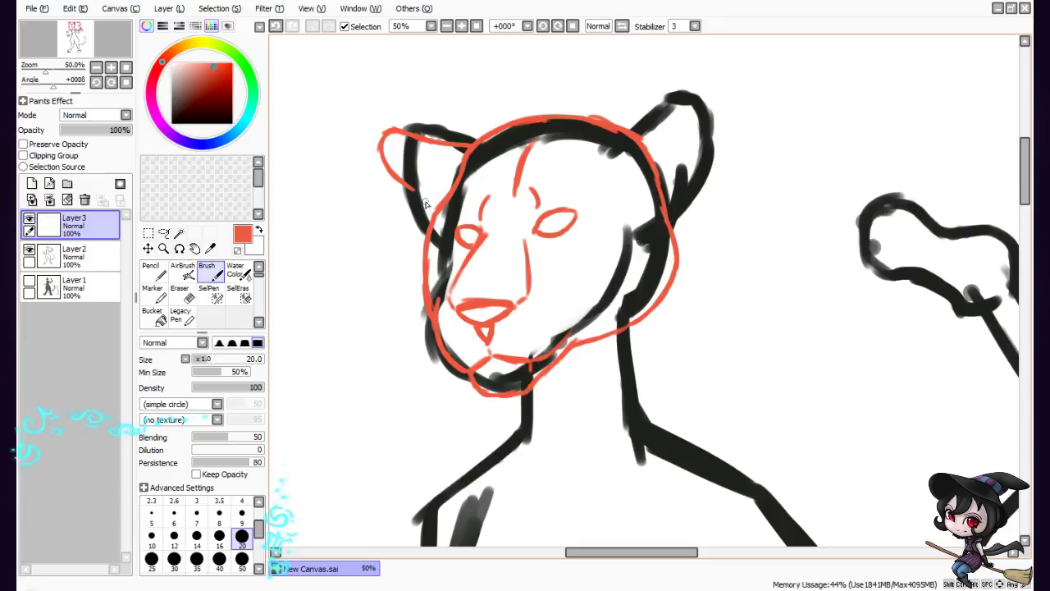
mouse_move(384, 152)
left_mouse_down()
mouse_move(421, 193)
mouse_move(410, 207)
left_mouse_up()
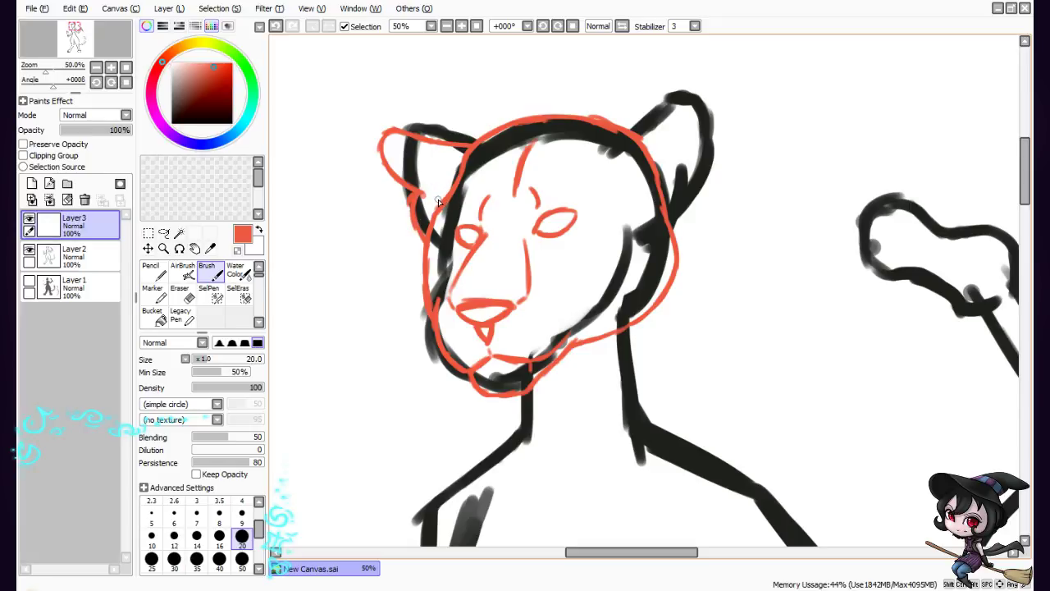
left_click_drag(415, 160, 443, 166)
Outline the near ear with a rounded tip and notched outer edge, and add its inner fold and fur lines
left_click(620, 148)
mouse_move(617, 150)
left_mouse_down()
mouse_move(693, 110)
mouse_move(711, 119)
left_mouse_up()
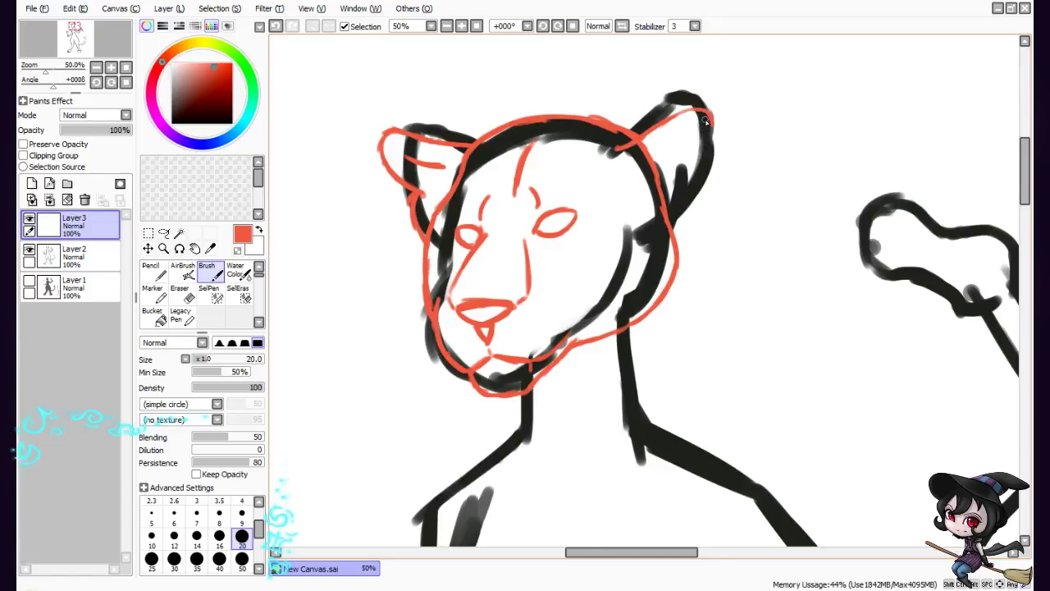
mouse_move(704, 121)
left_mouse_down()
mouse_move(705, 181)
mouse_move(714, 125)
mouse_move(705, 180)
mouse_move(712, 163)
mouse_move(692, 197)
left_mouse_up()
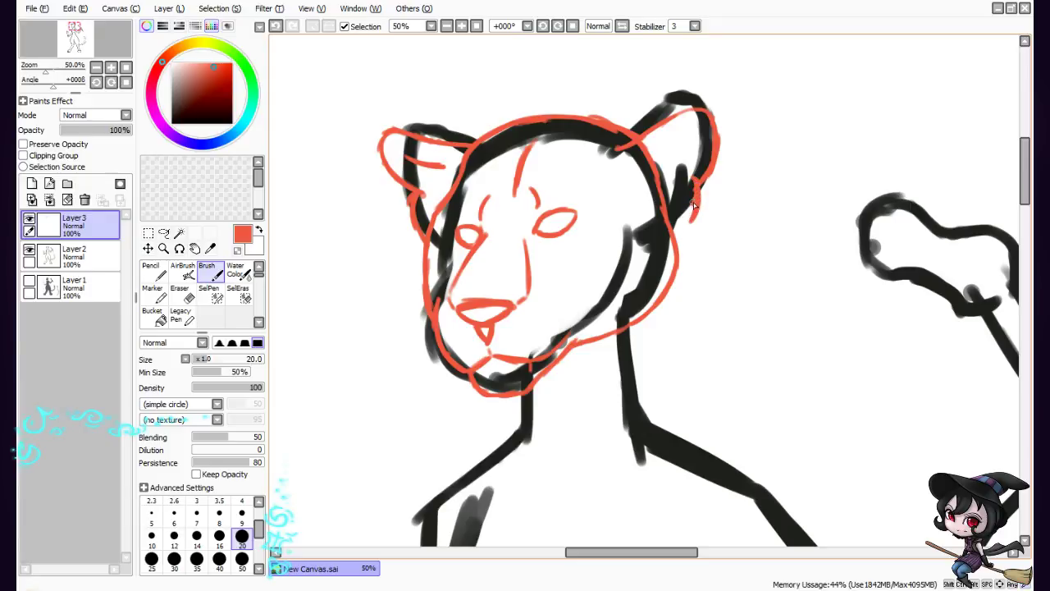
left_click_drag(694, 188, 679, 222)
mouse_move(654, 157)
left_mouse_down()
mouse_move(670, 161)
mouse_move(666, 189)
left_mouse_up()
mouse_move(660, 148)
left_mouse_down()
mouse_move(688, 133)
mouse_move(689, 155)
mouse_move(684, 145)
mouse_move(671, 158)
mouse_move(698, 134)
mouse_move(682, 176)
mouse_move(695, 134)
mouse_move(670, 145)
mouse_move(683, 136)
mouse_move(687, 171)
left_mouse_up()
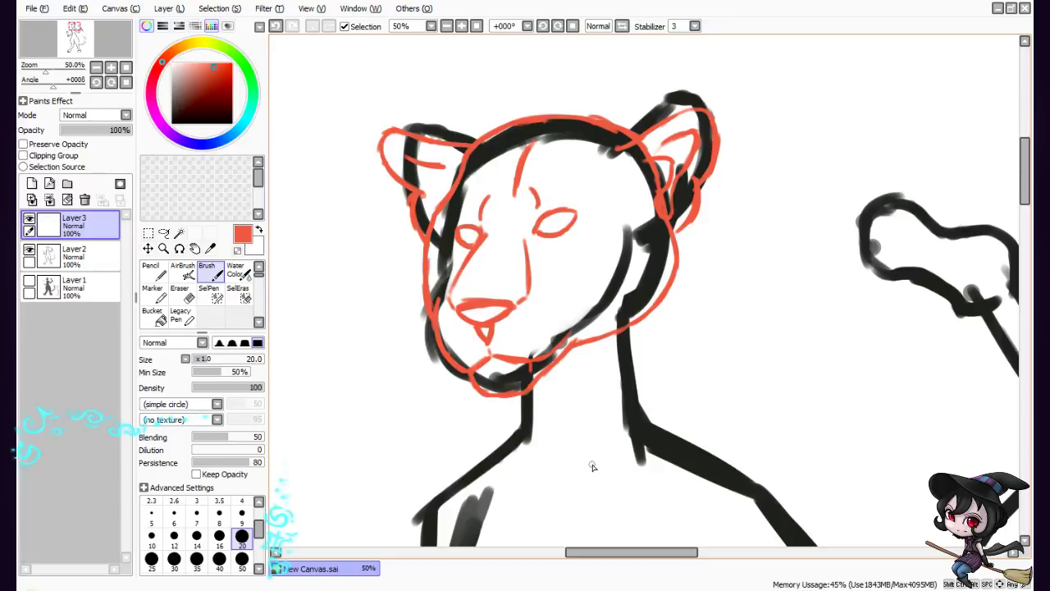
Lasso the near eye, move it slightly away from the muzzle bridge, rotate it slightly clockwise, and deselect it
left_click(164, 233)
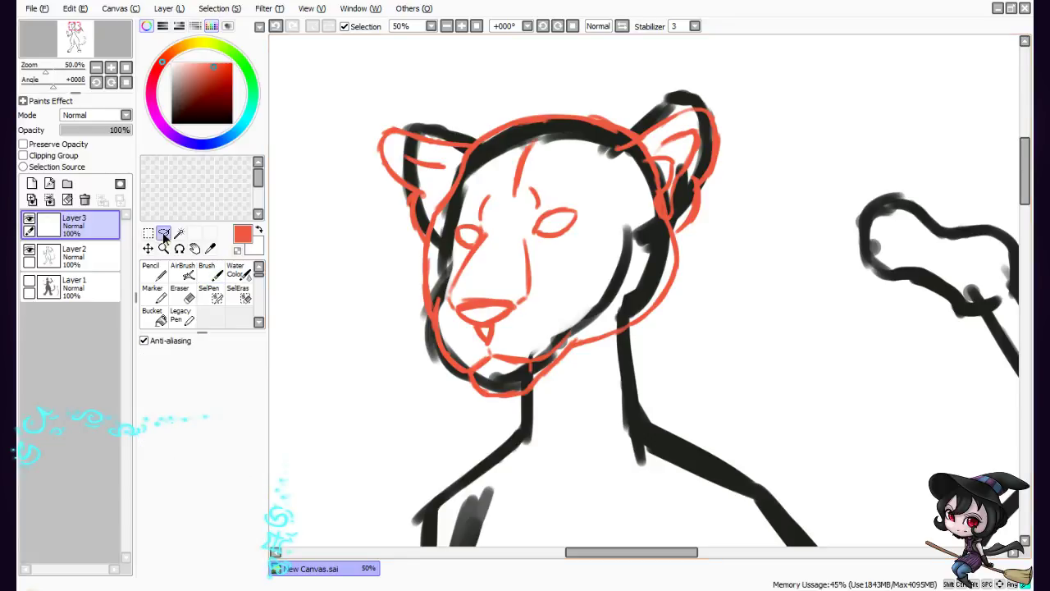
mouse_move(572, 199)
left_mouse_down()
mouse_move(529, 239)
mouse_move(566, 245)
mouse_move(577, 200)
left_mouse_up()
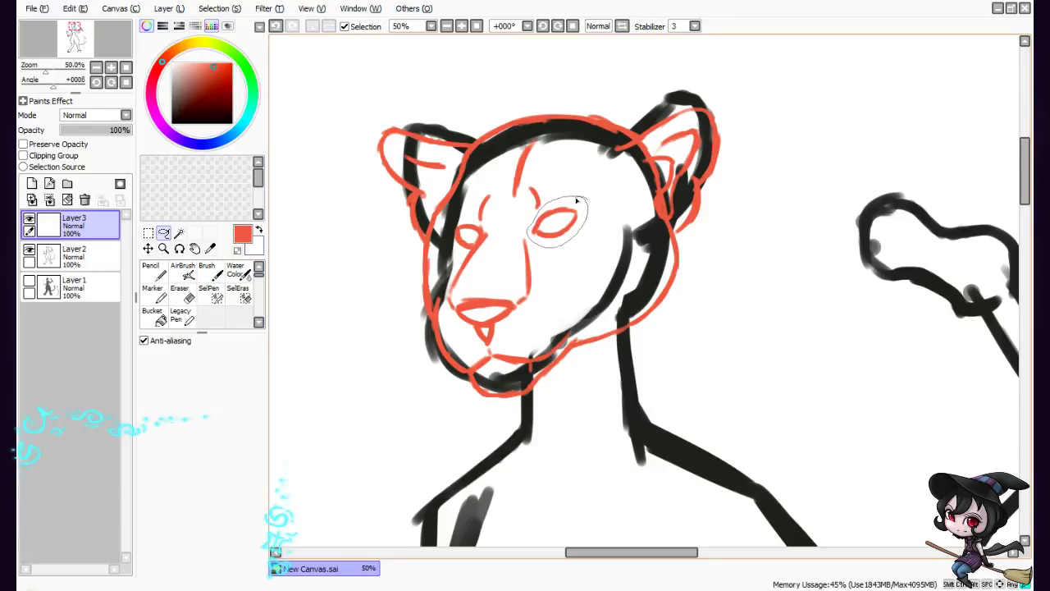
left_click(148, 248)
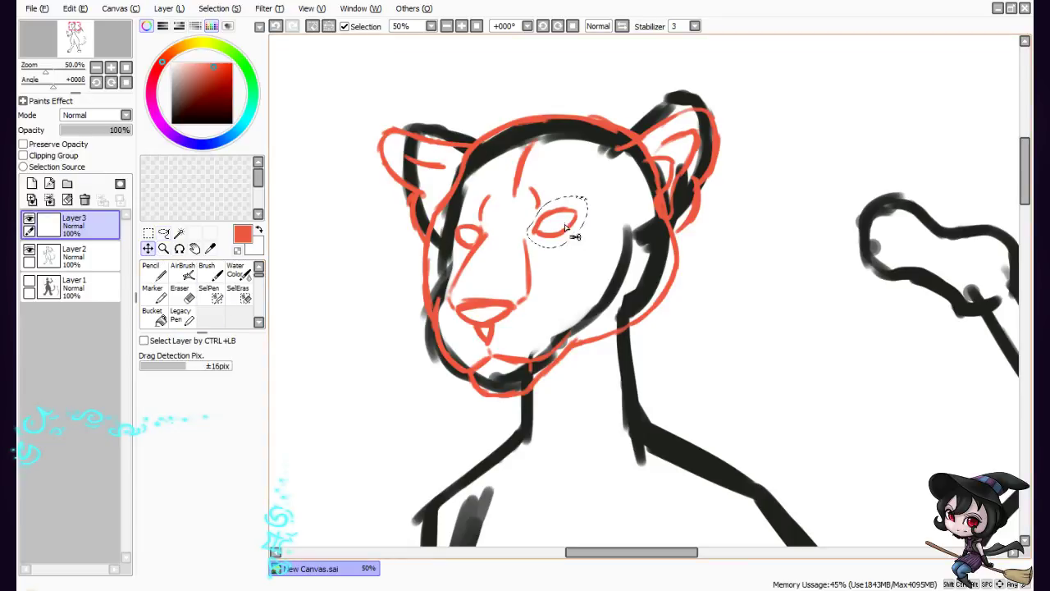
left_click_drag(576, 235, 586, 238)
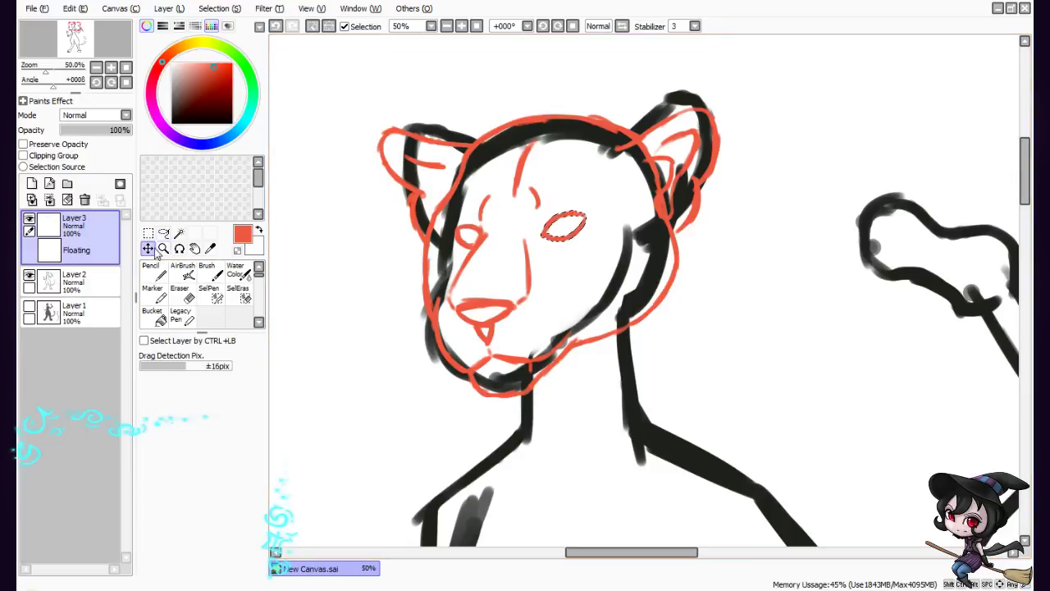
key("ctrl+t")
left_click(144, 422)
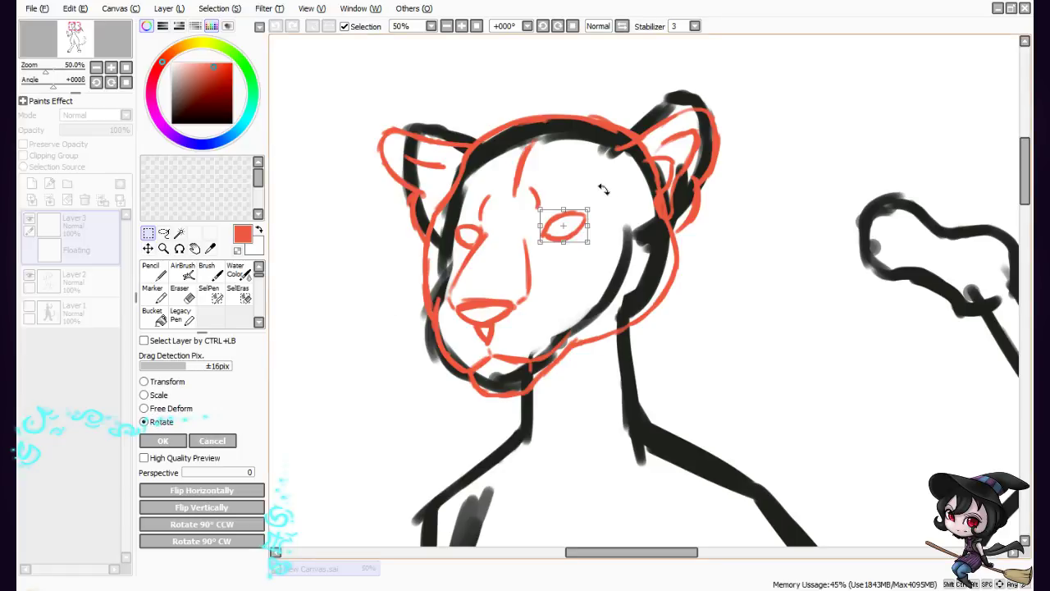
left_click_drag(588, 205, 588, 211)
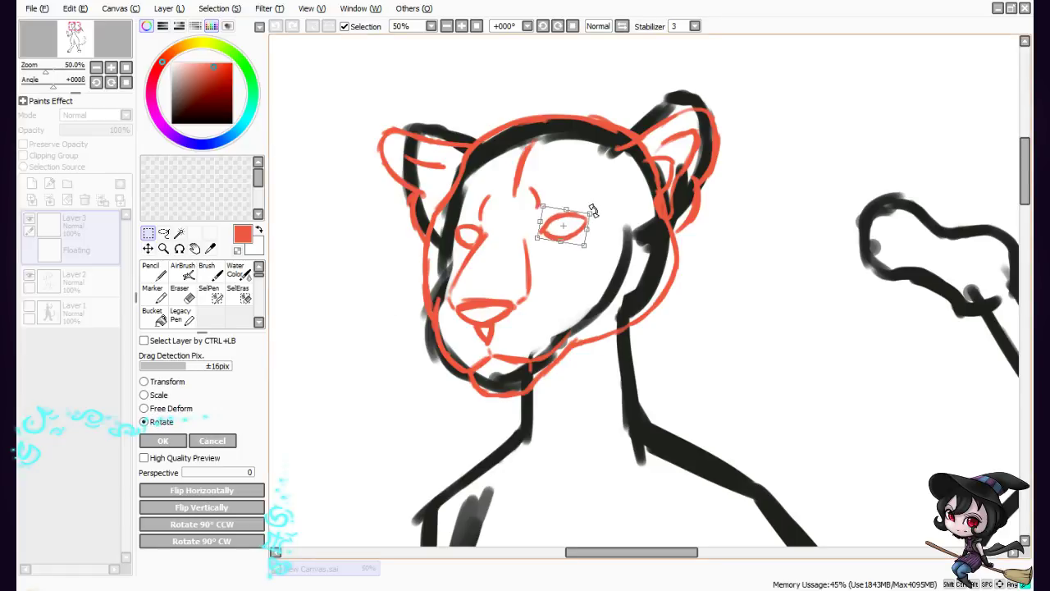
left_click(162, 441)
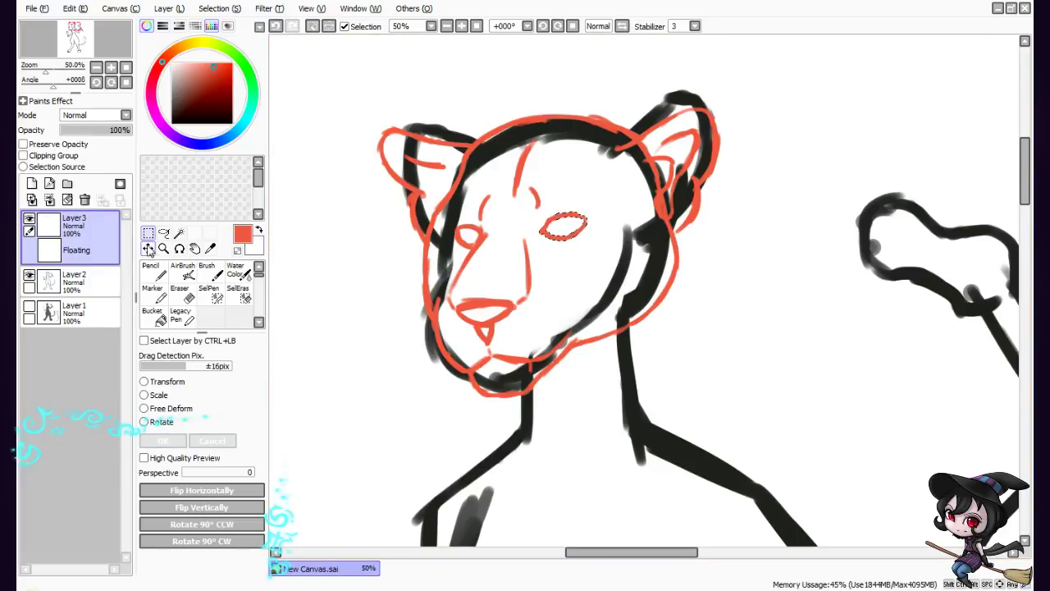
key("ctrl+d")
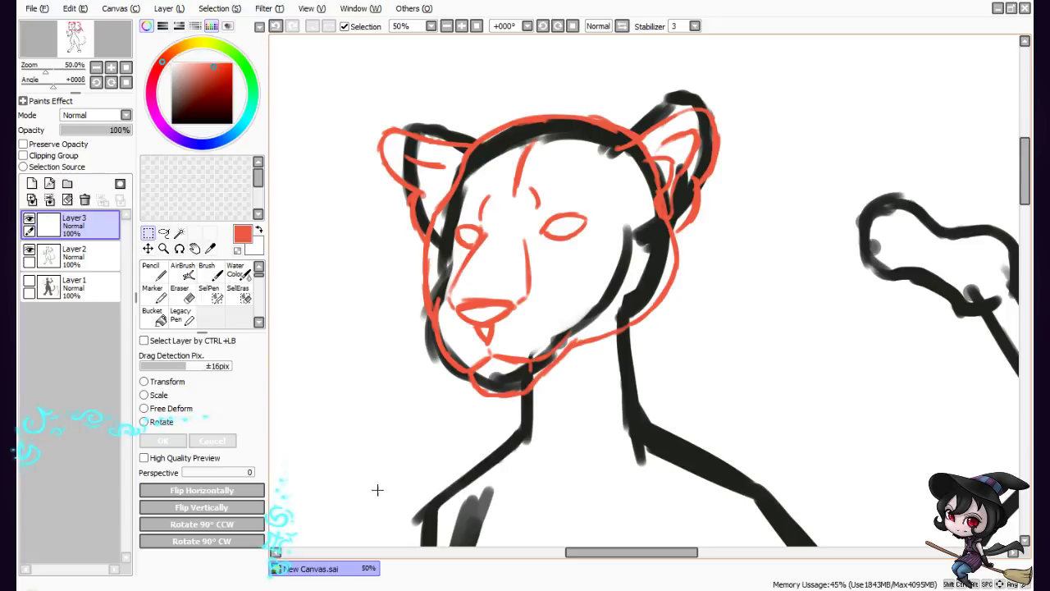
Reinforce the near side of the muzzle bridge with the Brush and add hatching below the near eye's inner corner
left_click(207, 270)
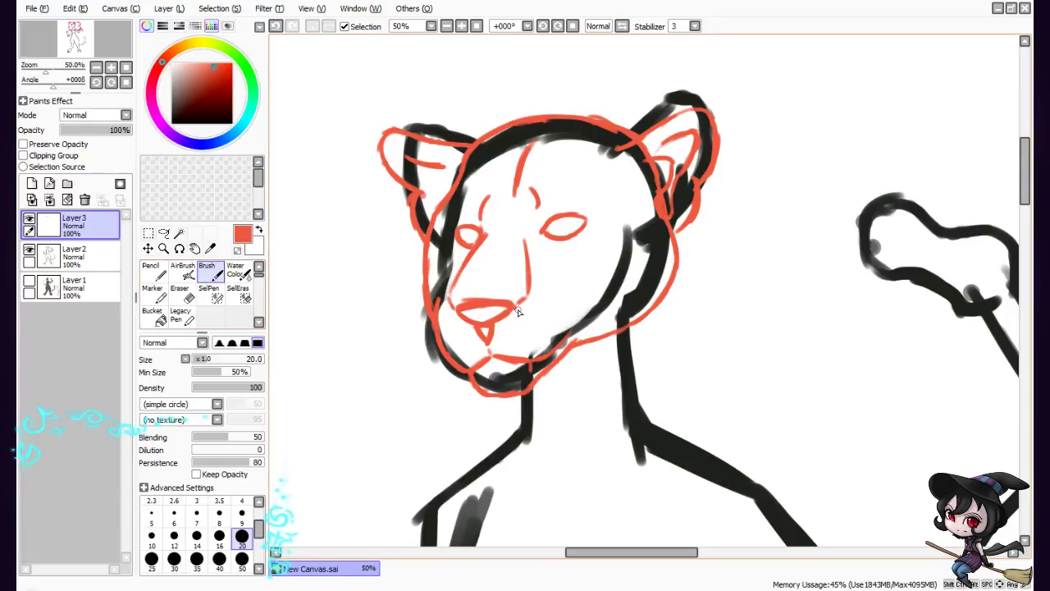
left_click_drag(526, 231, 533, 291)
mouse_move(537, 244)
left_mouse_down()
mouse_move(543, 259)
mouse_move(543, 245)
left_mouse_up()
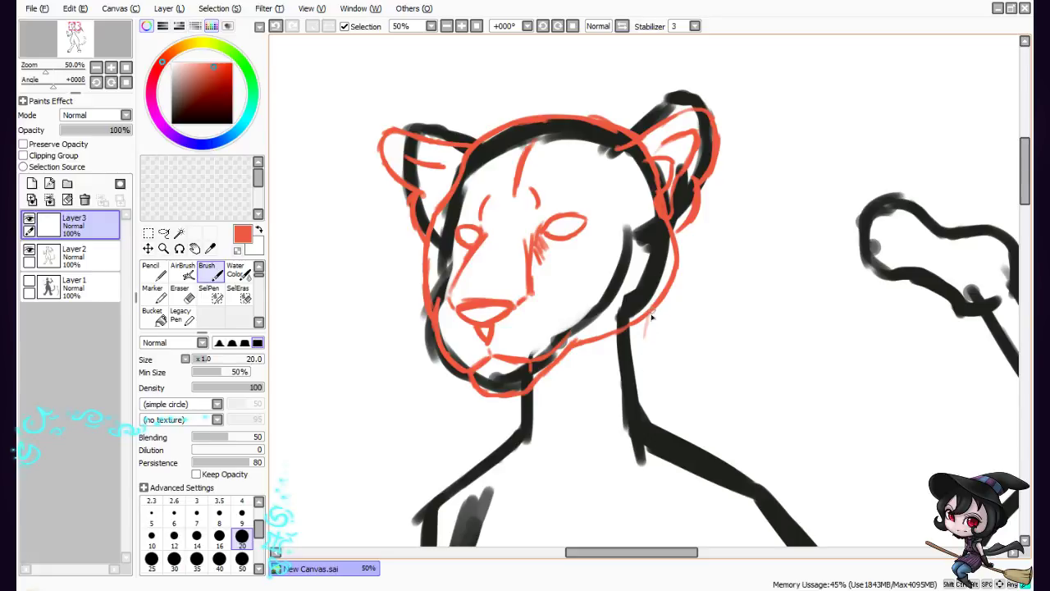
Draw both sides of the neck in red, running from the jaw down toward the shoulders
left_click_drag(646, 311, 662, 423)
mouse_move(528, 392)
left_mouse_down()
mouse_move(515, 441)
mouse_move(495, 457)
left_mouse_up()
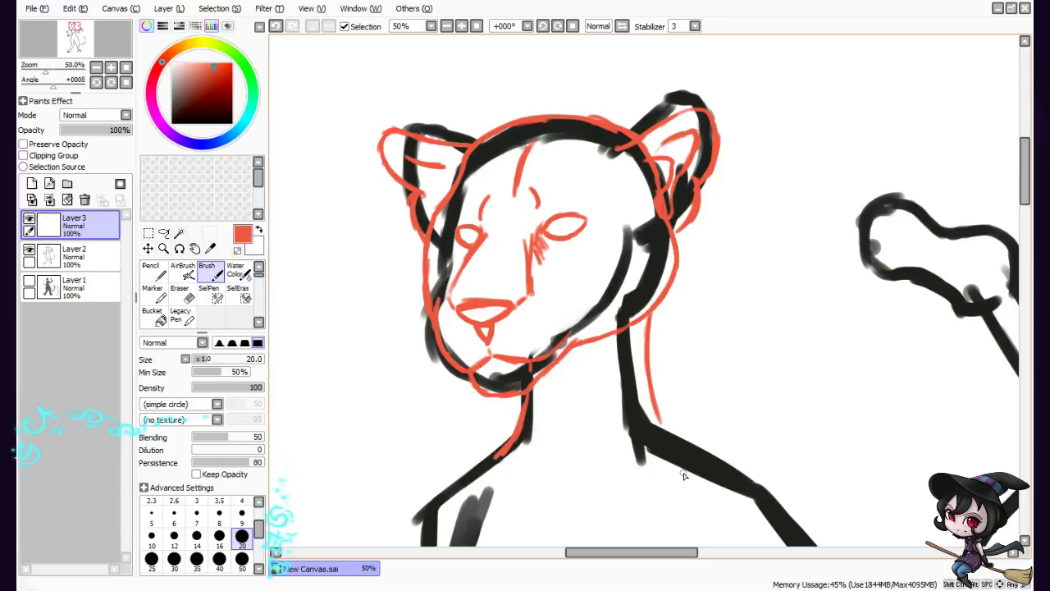
Add a new layer above the red head sketch and set the Brush to blue at size 40
scroll(681, 477, "down", 3)
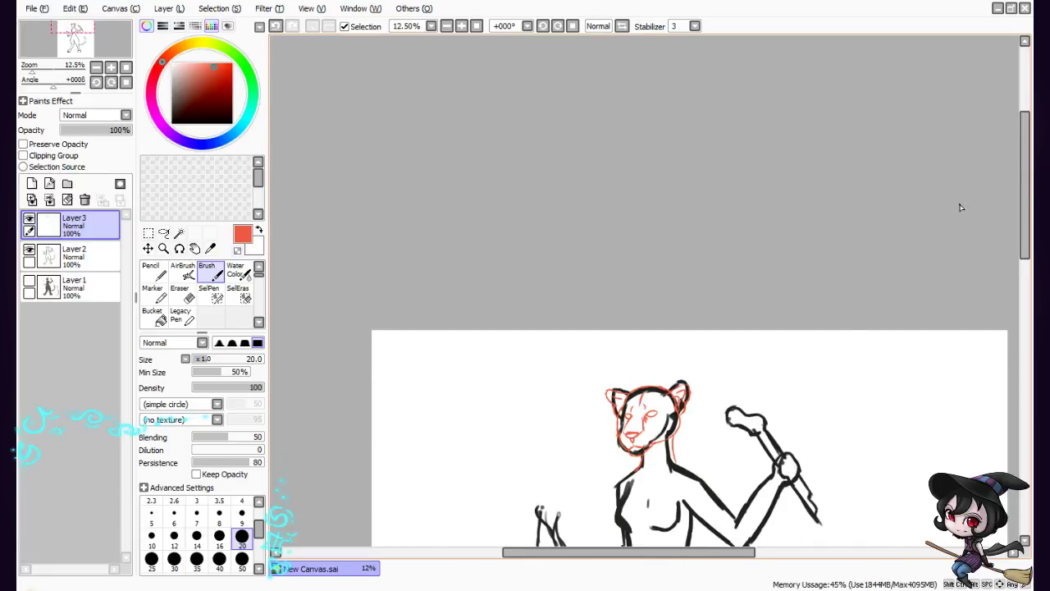
left_click_drag(1024, 191, 1006, 301)
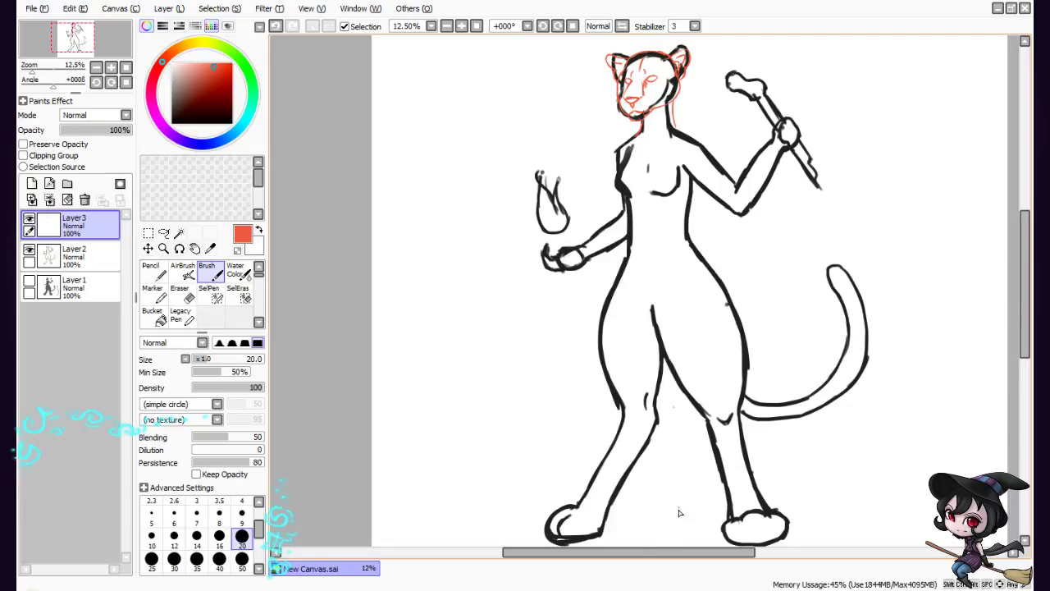
left_click_drag(638, 552, 664, 551)
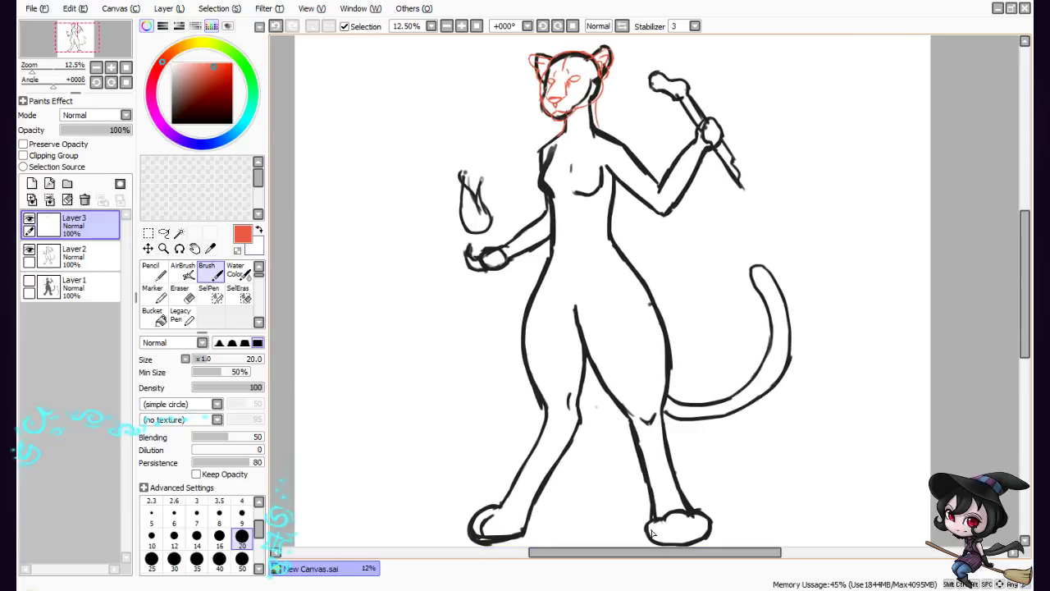
left_click_drag(1025, 261, 1025, 242)
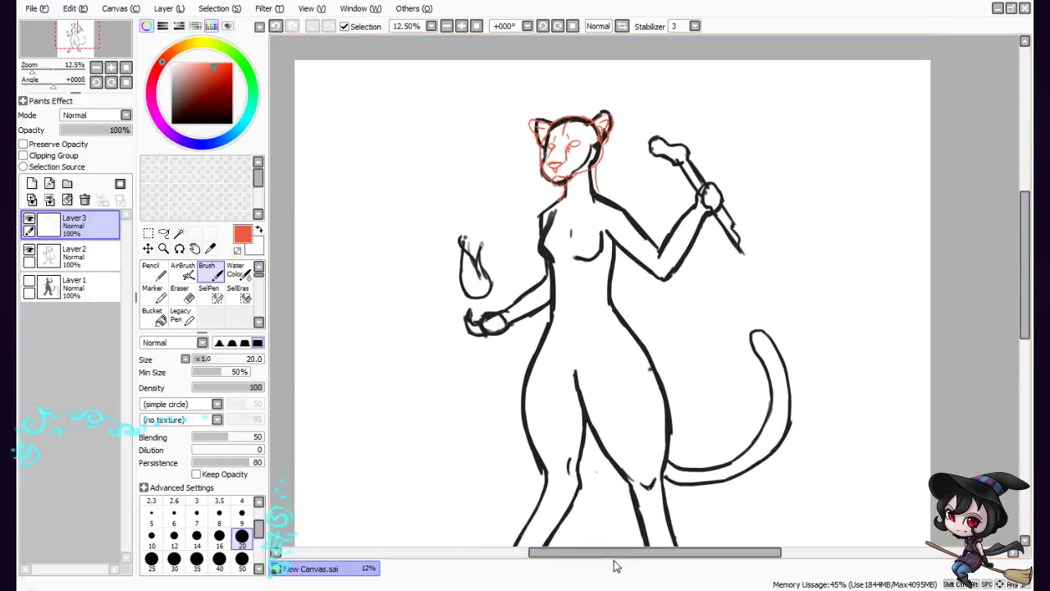
left_click(168, 8)
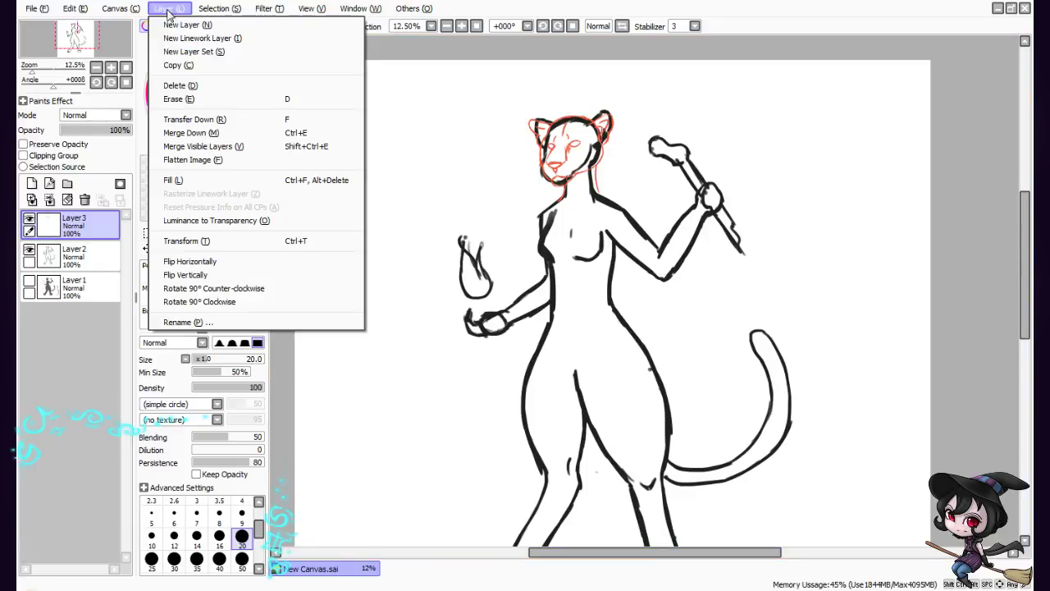
left_click(176, 25)
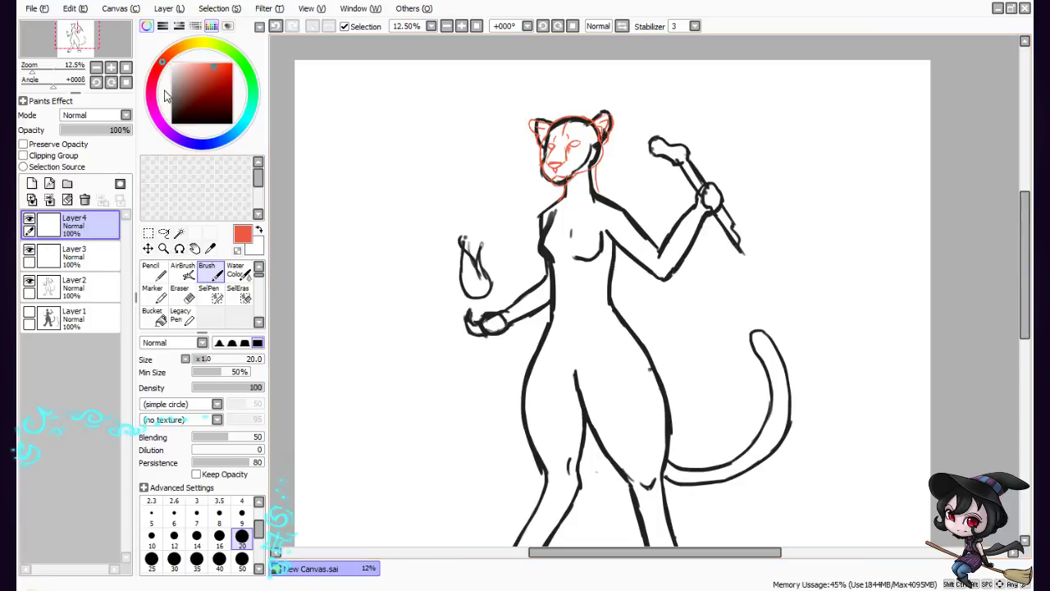
mouse_move(162, 97)
left_mouse_down()
mouse_move(167, 131)
mouse_move(212, 143)
left_mouse_up()
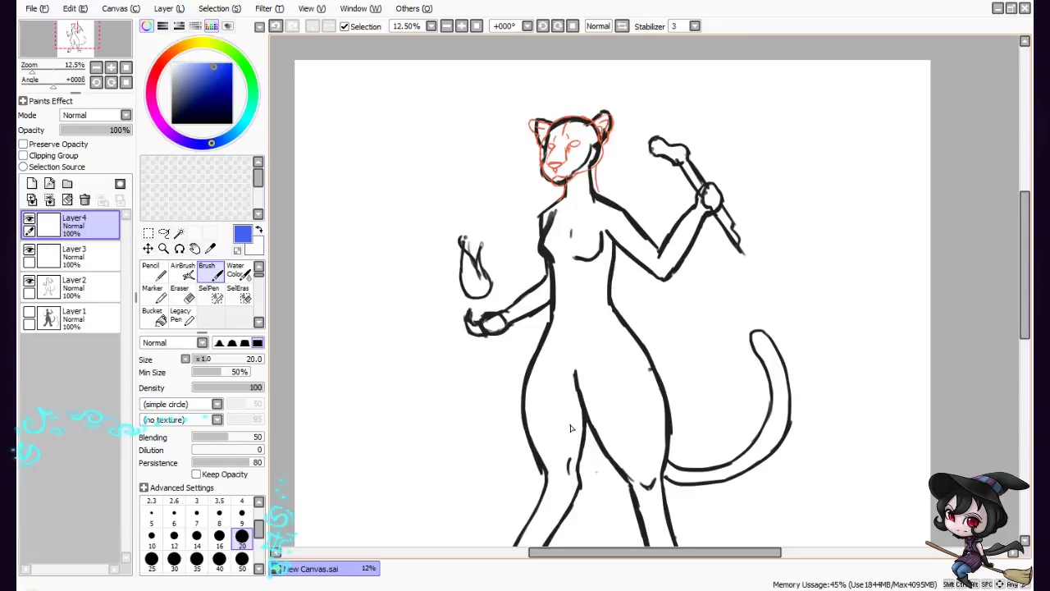
mouse_move(615, 552)
left_mouse_down()
mouse_move(603, 553)
mouse_move(614, 552)
left_mouse_up()
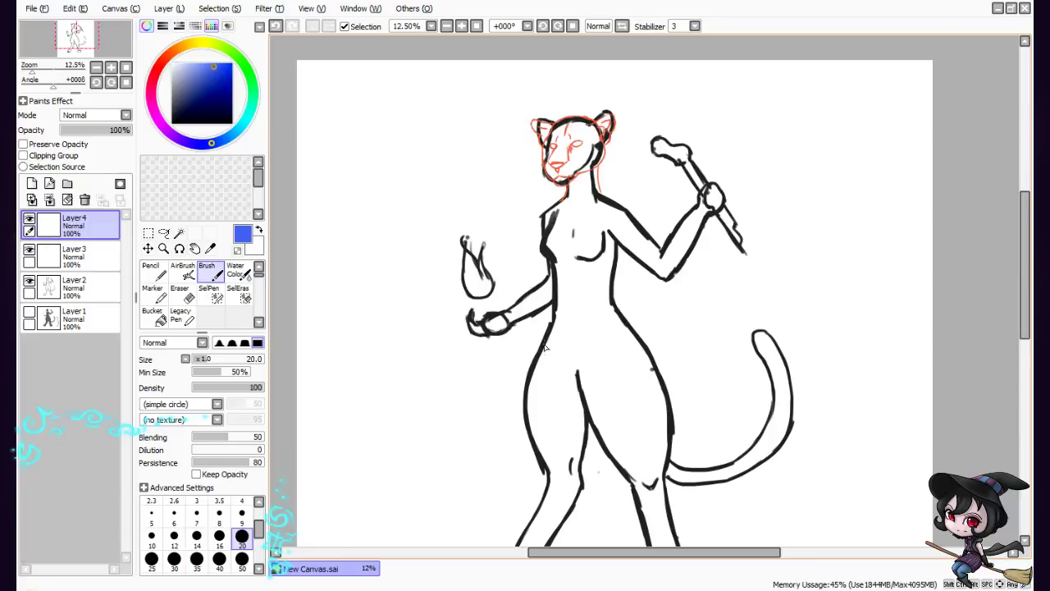
scroll(205, 534, "down", 3)
left_click(219, 515)
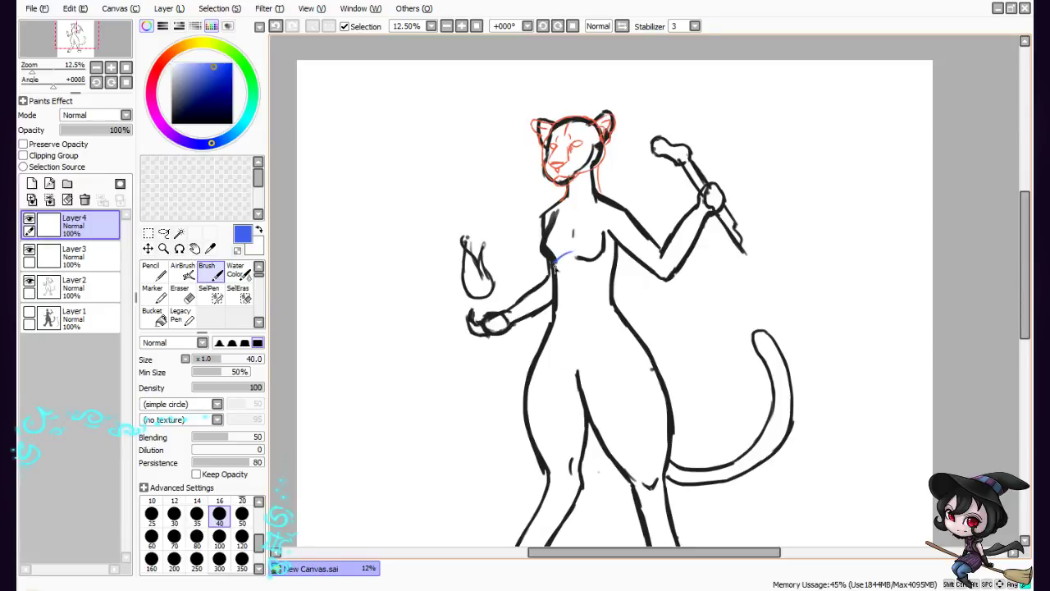
Sketch a blue halter top with an underbust band, two cups, neck straps and rounded flaps over the ribs
mouse_move(555, 261)
left_mouse_down()
mouse_move(618, 262)
mouse_move(556, 259)
left_mouse_up()
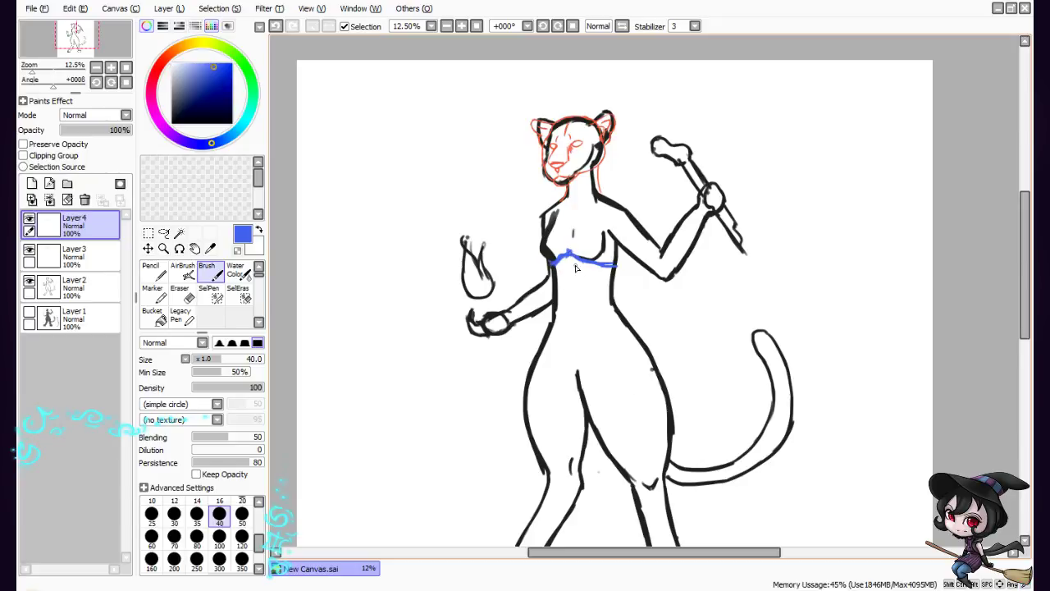
left_click_drag(572, 262, 611, 294)
mouse_move(615, 292)
left_mouse_down()
mouse_move(567, 253)
mouse_move(559, 291)
mouse_move(548, 288)
mouse_move(549, 271)
mouse_move(551, 296)
mouse_move(580, 276)
left_mouse_up()
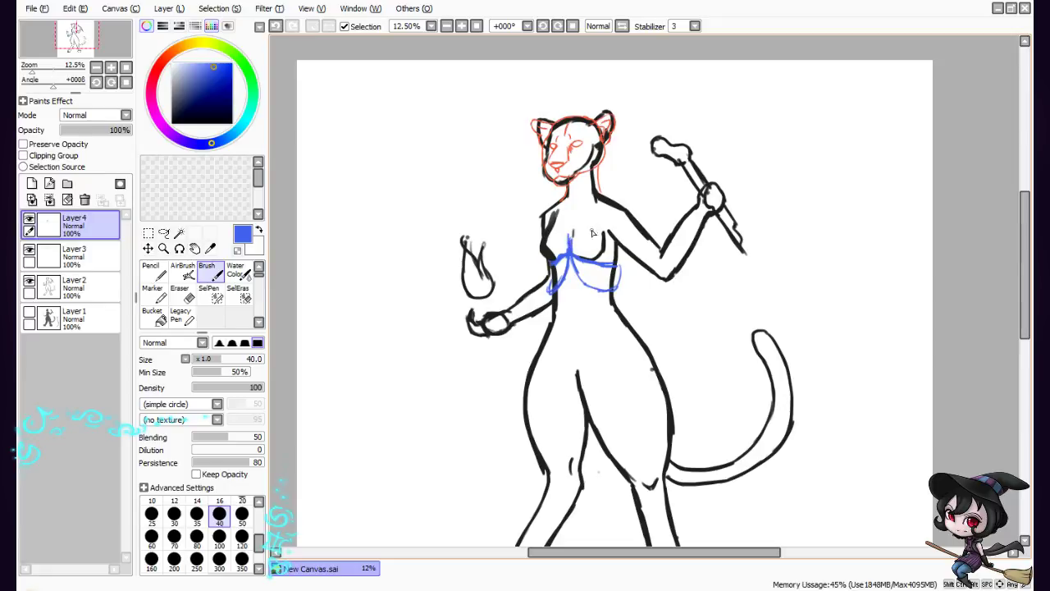
left_click_drag(573, 238, 604, 230)
left_click_drag(549, 230, 544, 259)
key("ctrl+z")
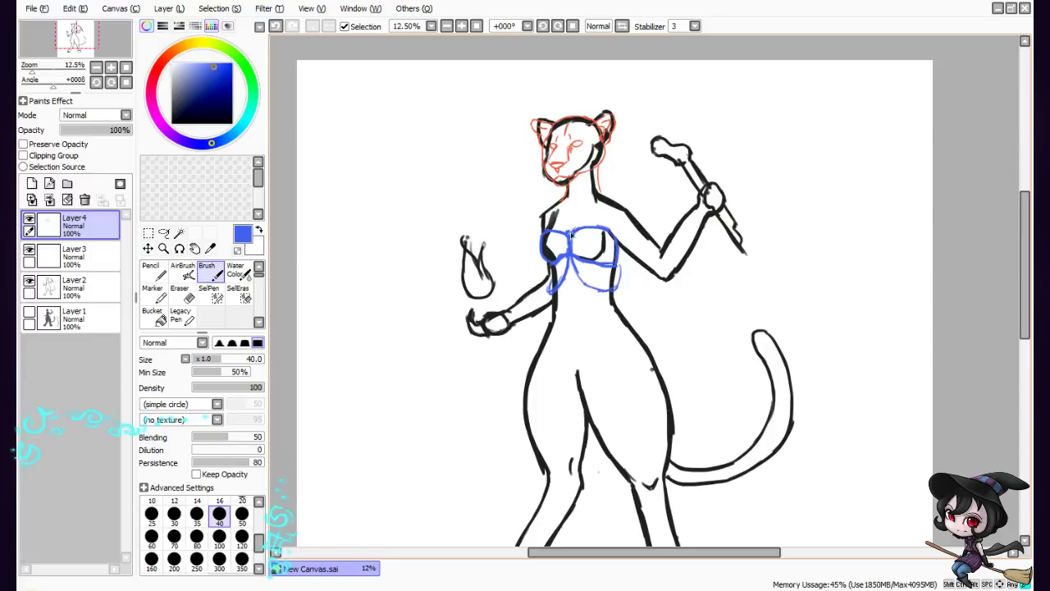
mouse_move(576, 230)
left_mouse_down()
mouse_move(599, 208)
mouse_move(566, 227)
mouse_move(562, 209)
mouse_move(567, 234)
mouse_move(560, 198)
mouse_move(567, 235)
left_mouse_up()
Sketch a curved blue waistline and a long pointed front panel hanging between the thighs
mouse_move(558, 324)
left_mouse_down()
mouse_move(599, 329)
mouse_move(622, 315)
left_mouse_up()
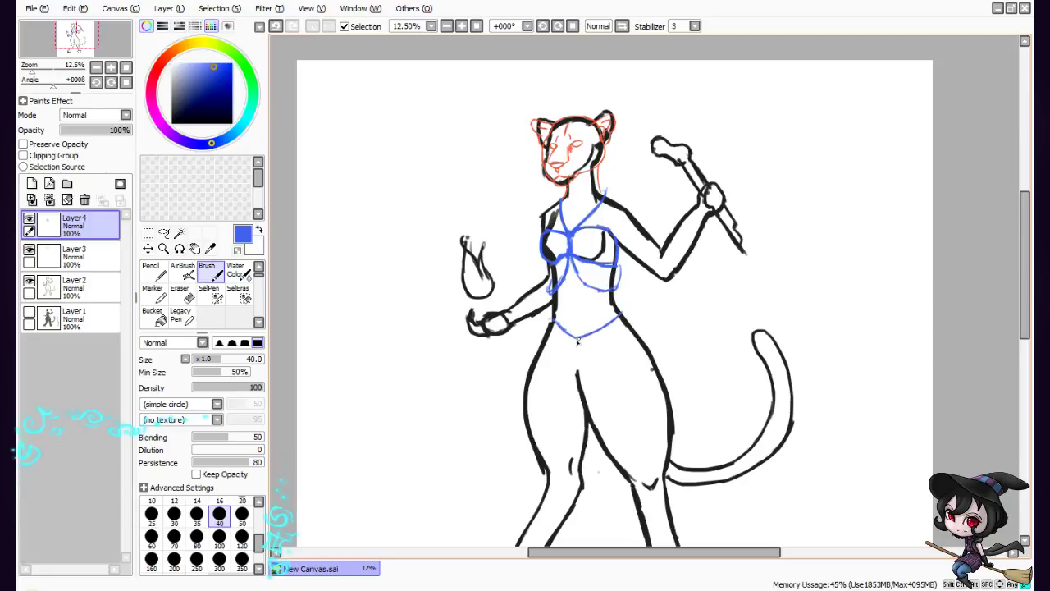
mouse_move(554, 322)
left_mouse_down()
mouse_move(583, 336)
mouse_move(622, 314)
left_mouse_up()
left_click_drag(563, 345, 564, 385)
left_click_drag(563, 346, 583, 453)
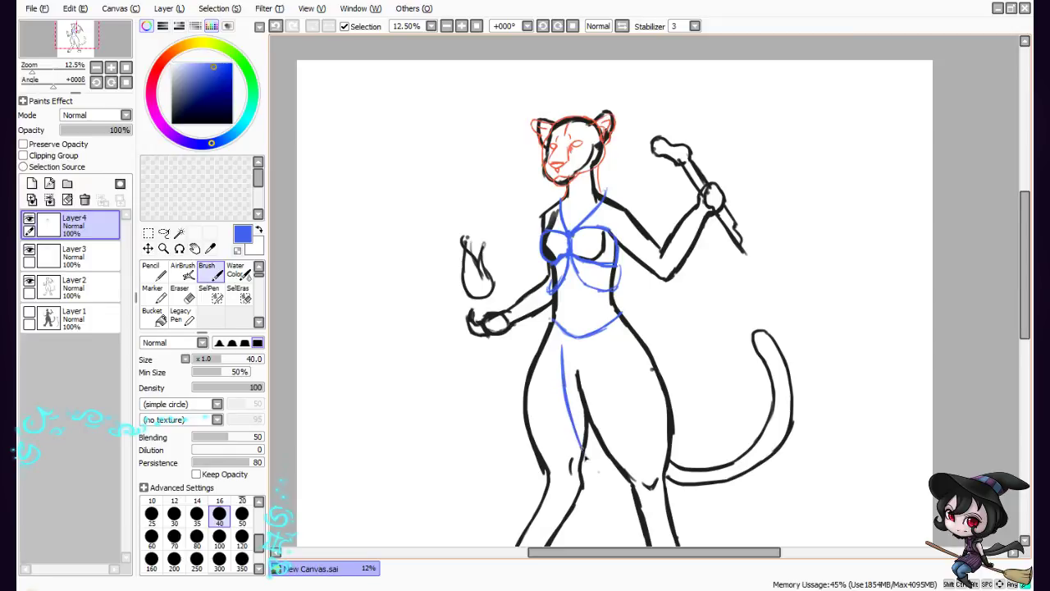
mouse_move(595, 350)
left_mouse_down()
mouse_move(602, 450)
mouse_move(592, 471)
mouse_move(579, 437)
mouse_move(597, 467)
left_mouse_up()
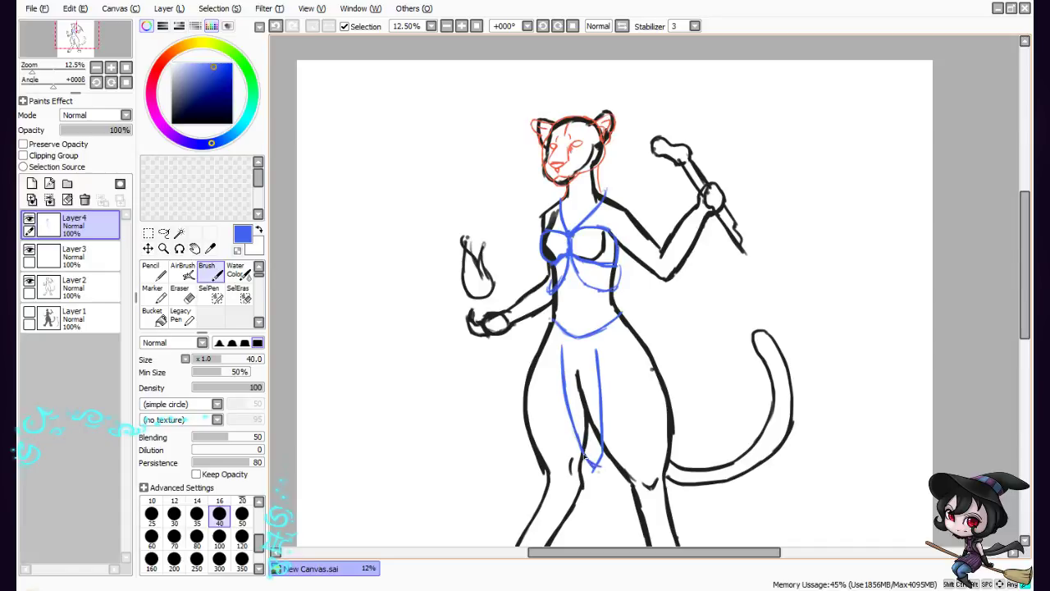
left_click_drag(561, 349, 590, 468)
Sketch blue skirt panels over both outer hips, with shorter pointed panels between them and the front panel
mouse_move(615, 339)
left_mouse_down()
mouse_move(661, 381)
mouse_move(677, 418)
left_mouse_up()
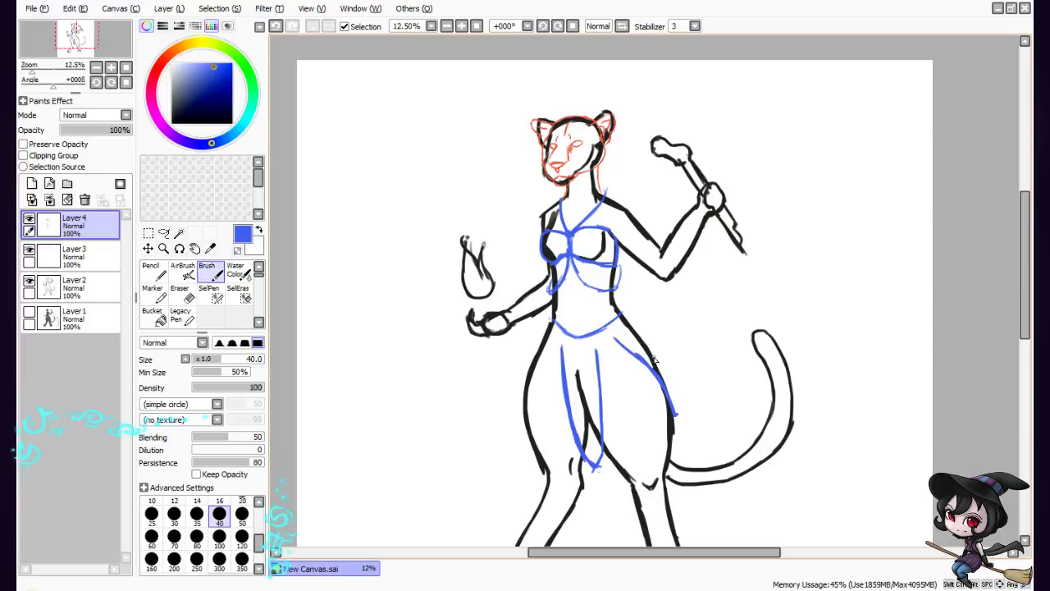
mouse_move(635, 326)
left_mouse_down()
mouse_move(672, 408)
mouse_move(661, 371)
mouse_move(676, 409)
left_mouse_up()
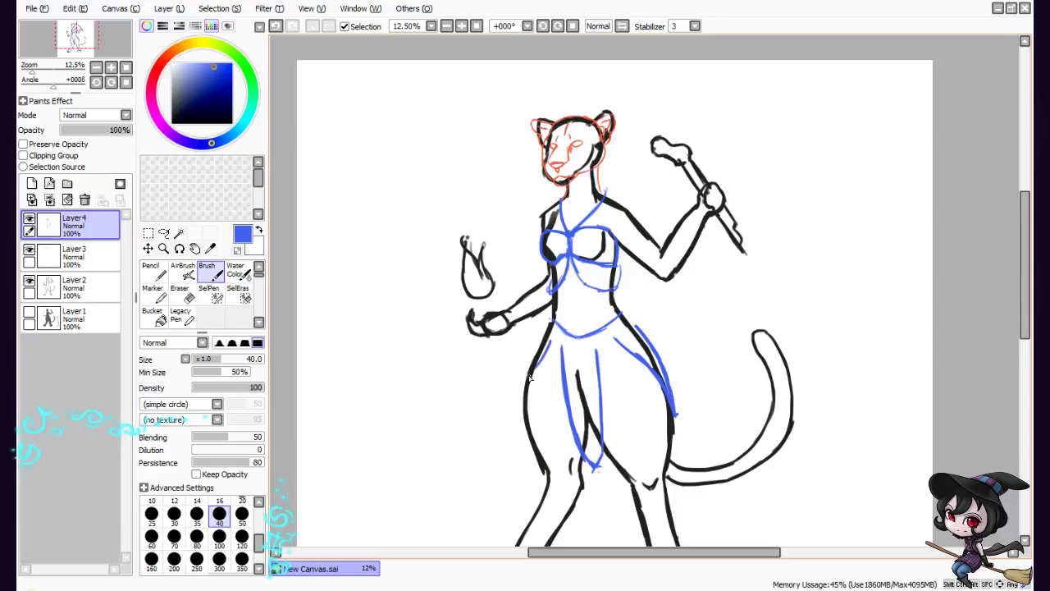
left_click_drag(549, 341, 521, 397)
left_click_drag(544, 336, 519, 427)
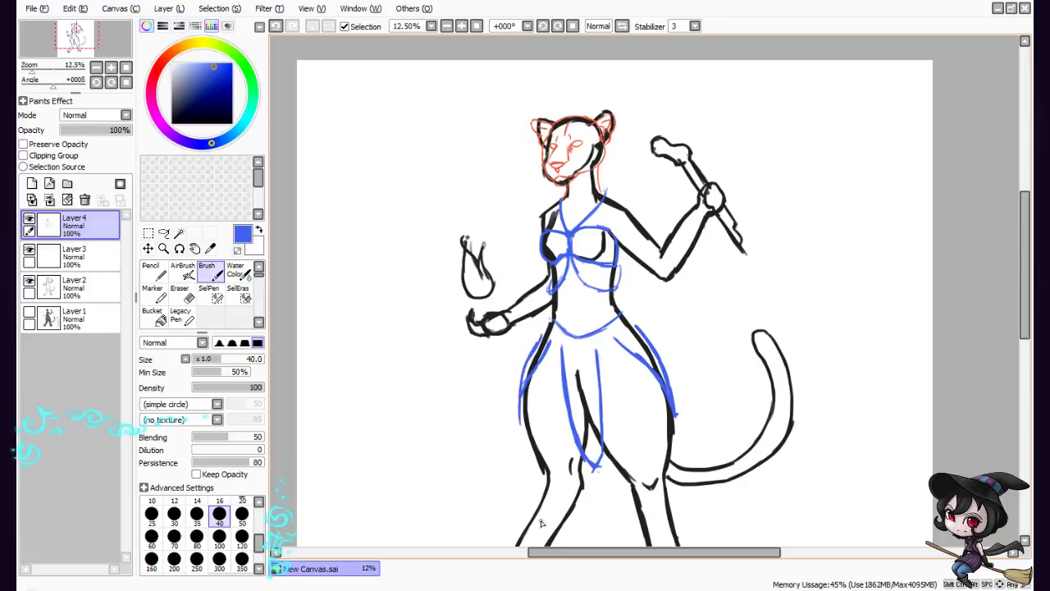
left_click_drag(526, 375, 522, 432)
left_click_drag(538, 362, 549, 401)
mouse_move(601, 355)
left_mouse_down()
mouse_move(612, 384)
mouse_move(635, 389)
mouse_move(637, 360)
mouse_move(634, 392)
left_mouse_up()
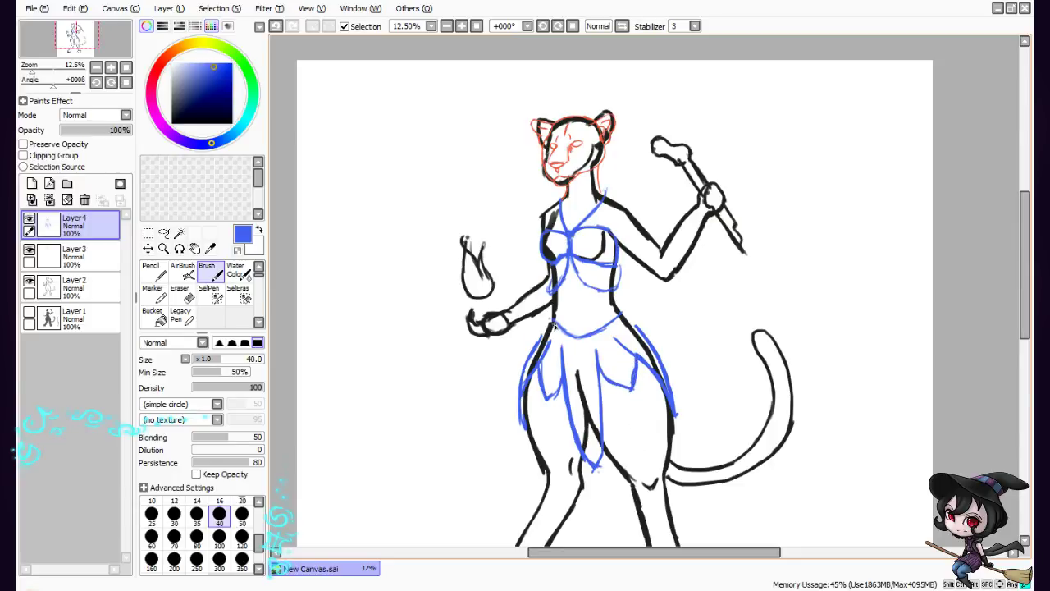
left_click_drag(619, 311, 642, 334)
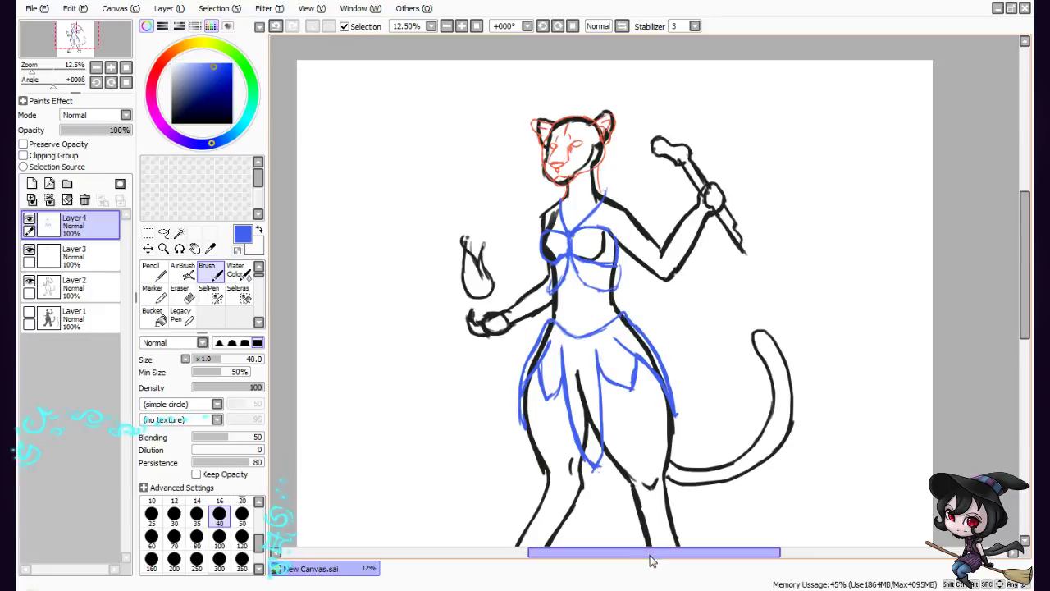
Erase the entire blue outfit sketch with the Eraser at size 120
left_click_drag(650, 553, 655, 553)
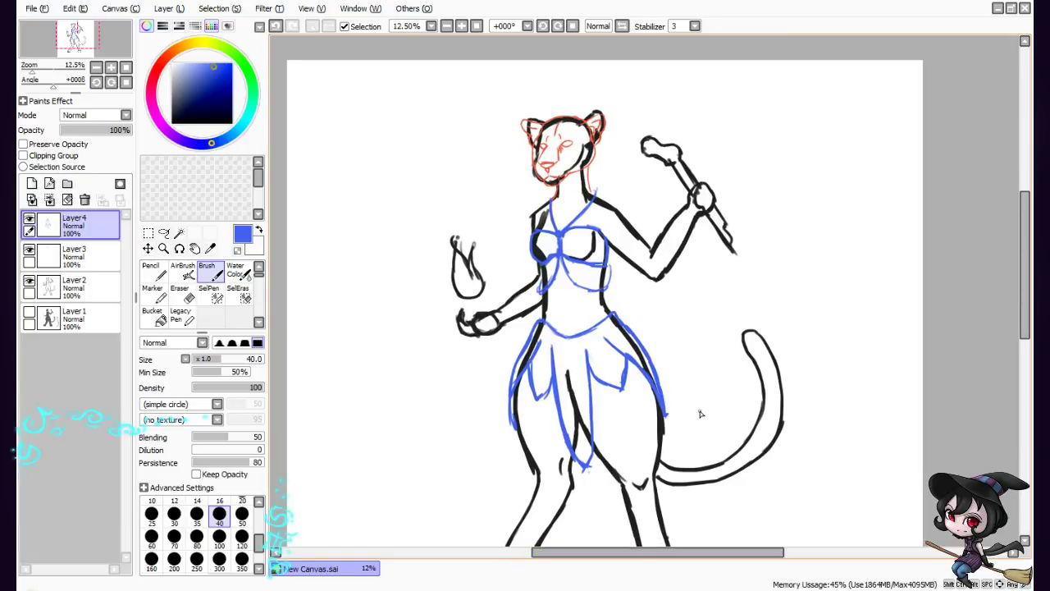
key("e")
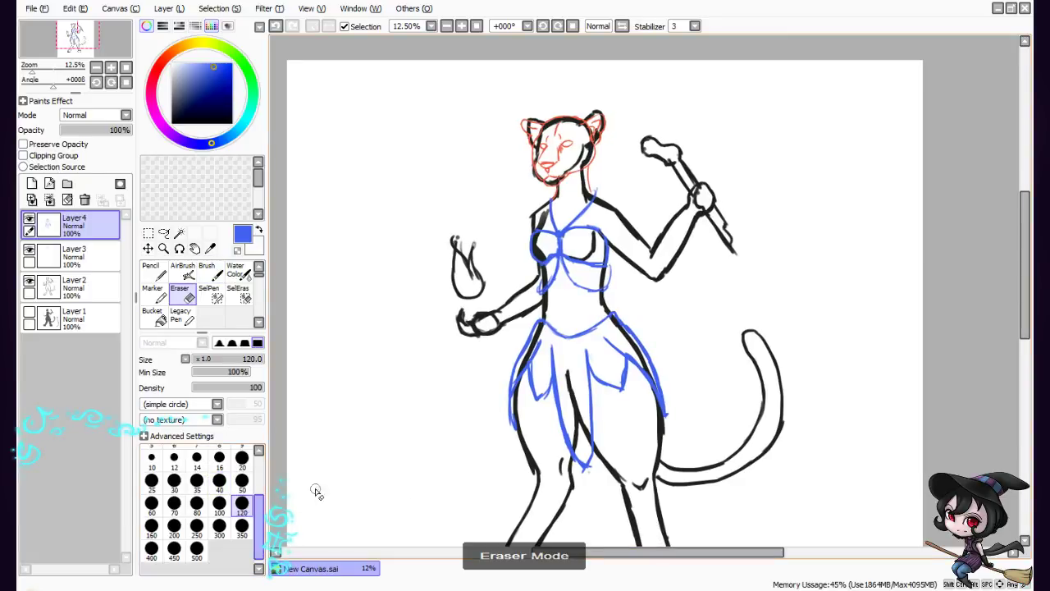
mouse_move(537, 206)
left_mouse_down()
mouse_move(542, 296)
mouse_move(527, 206)
mouse_move(563, 300)
mouse_move(565, 259)
mouse_move(550, 208)
mouse_move(576, 204)
mouse_move(580, 268)
mouse_move(582, 222)
mouse_move(561, 232)
mouse_move(584, 205)
mouse_move(608, 230)
mouse_move(590, 309)
mouse_move(606, 290)
mouse_move(609, 304)
mouse_move(578, 340)
mouse_move(533, 334)
mouse_move(518, 352)
mouse_move(527, 333)
mouse_move(517, 422)
mouse_move(525, 342)
mouse_move(545, 408)
mouse_move(554, 361)
mouse_move(579, 473)
mouse_move(592, 476)
mouse_move(600, 396)
mouse_move(586, 453)
mouse_move(586, 347)
mouse_move(599, 351)
mouse_move(626, 399)
mouse_move(610, 335)
mouse_move(625, 317)
mouse_move(669, 431)
left_mouse_up()
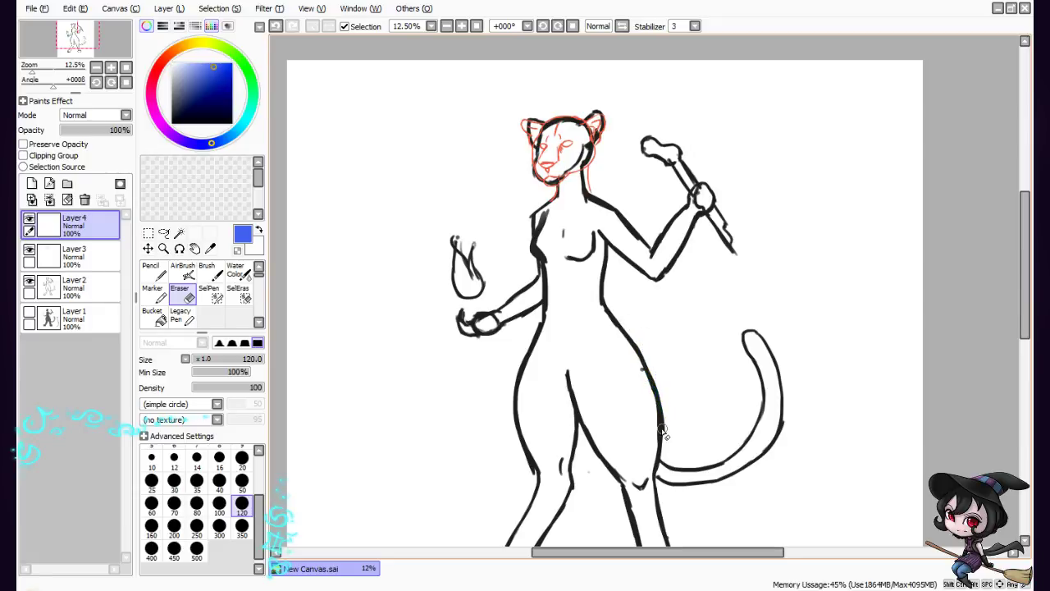
Handwrite the note "cat necroman" in blue with the Brush on the blank canvas beside the tail
key("e")
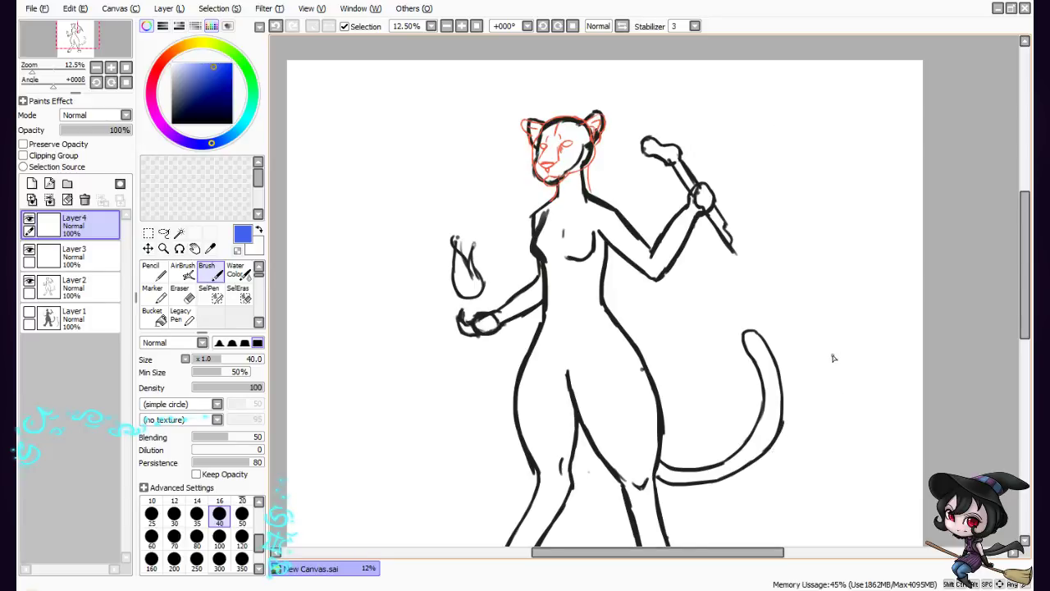
mouse_move(845, 440)
left_mouse_down()
mouse_move(829, 451)
mouse_move(839, 460)
left_mouse_up()
mouse_move(854, 440)
left_mouse_down()
mouse_move(845, 457)
mouse_move(857, 450)
left_mouse_up()
left_click_drag(859, 401, 861, 448)
left_click_drag(860, 433, 880, 425)
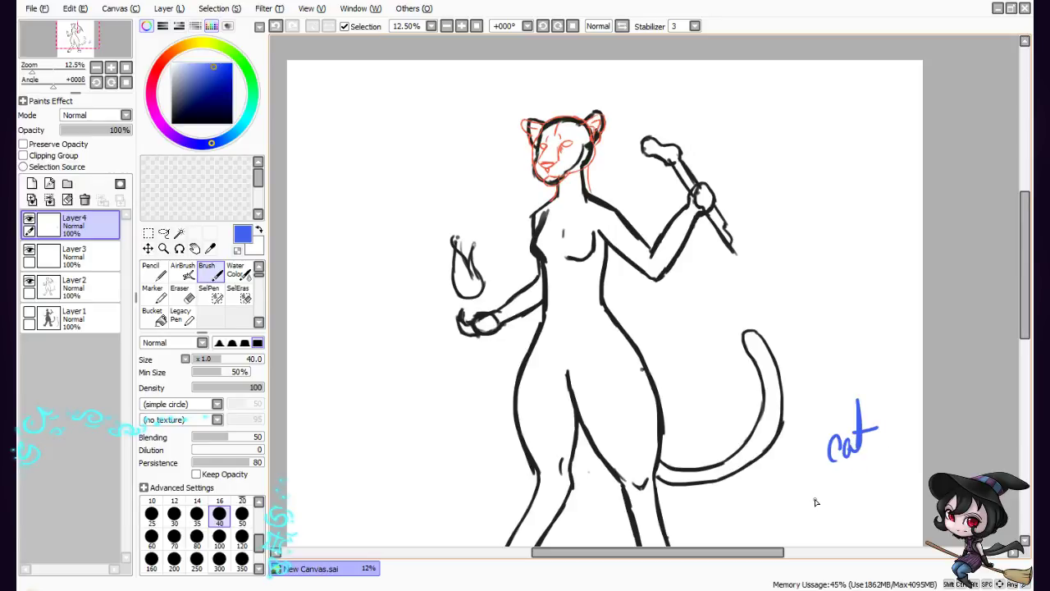
mouse_move(816, 502)
left_mouse_down()
mouse_move(814, 491)
mouse_move(827, 512)
mouse_move(854, 485)
mouse_move(917, 472)
left_mouse_up()
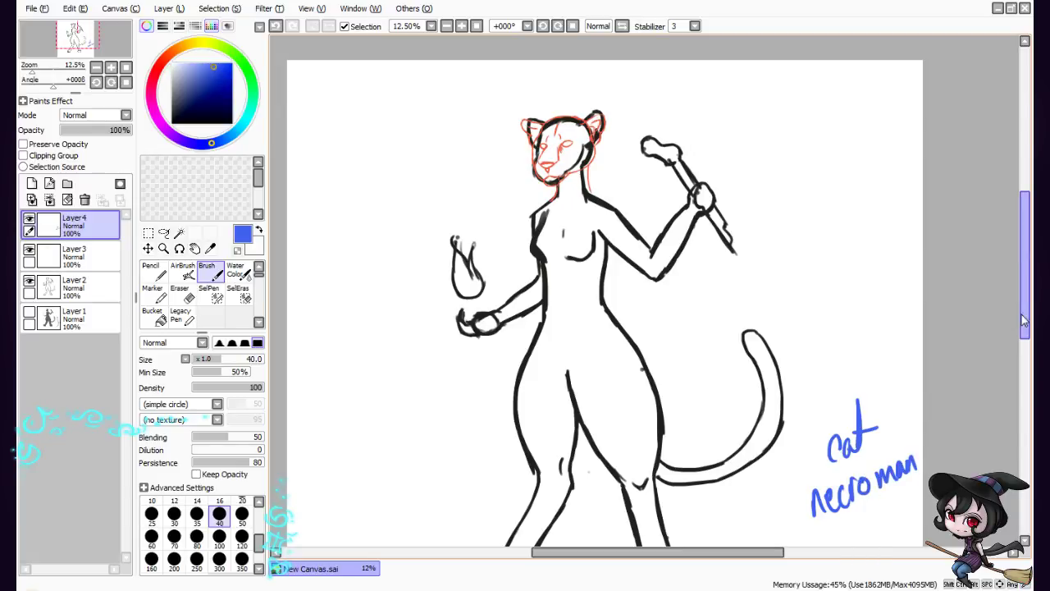
Draw blue bands across both lower legs, one below each knee and one above each ankle
left_click_drag(1025, 264, 1025, 279)
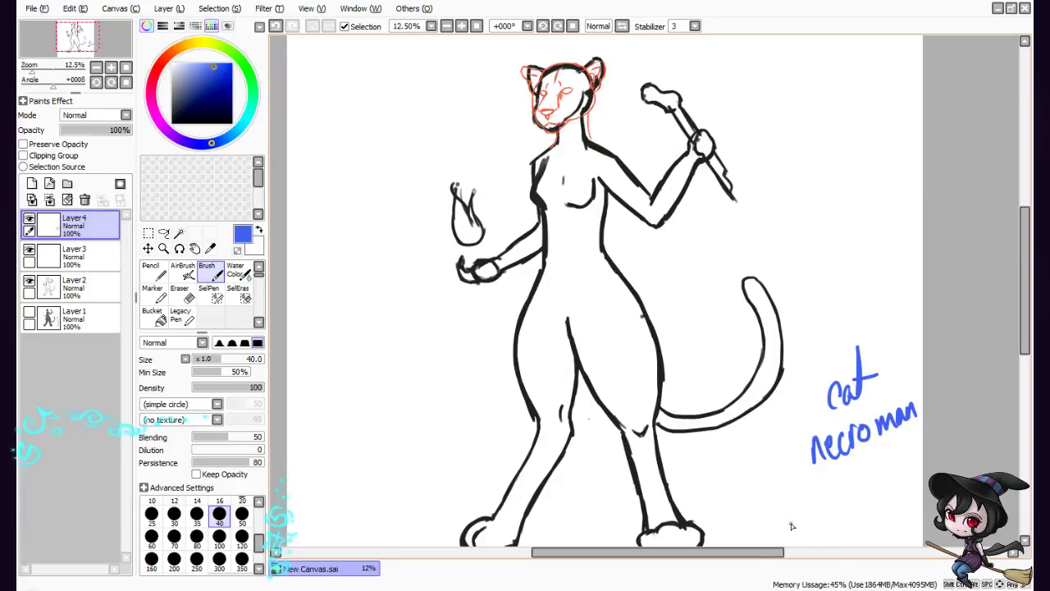
left_click_drag(763, 552, 757, 552)
left_click_drag(1024, 340, 1025, 353)
left_click_drag(556, 383, 583, 399)
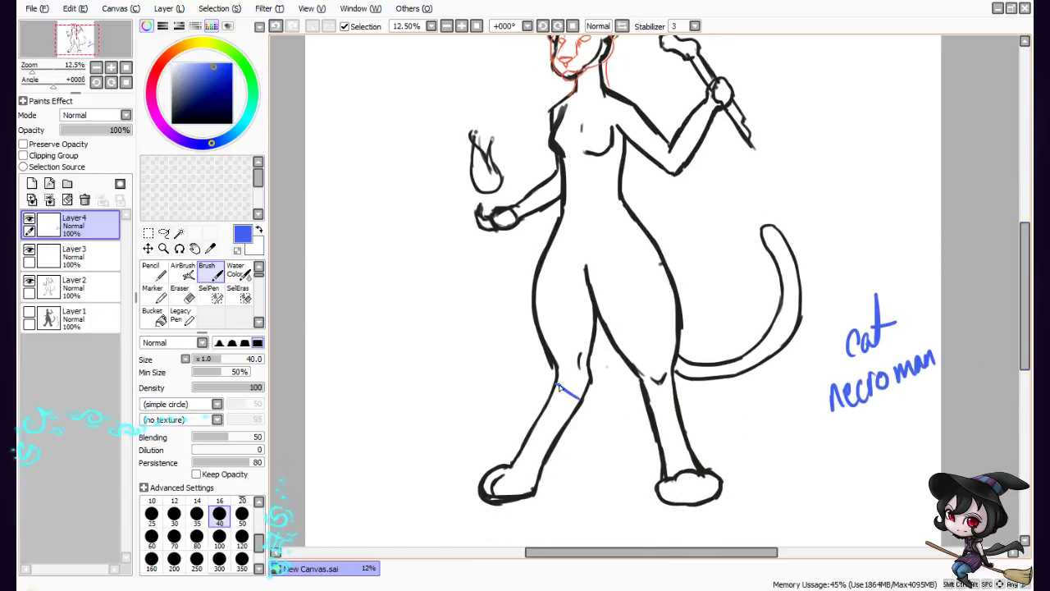
left_click_drag(517, 455, 544, 467)
left_click_drag(646, 397, 678, 394)
left_click_drag(663, 469, 696, 462)
Draw blue stripe bands across the tail, spaced from near the tip down to the base
mouse_move(792, 253)
left_mouse_down()
mouse_move(776, 263)
mouse_move(785, 277)
mouse_move(798, 265)
left_mouse_up()
left_click_drag(777, 265, 779, 280)
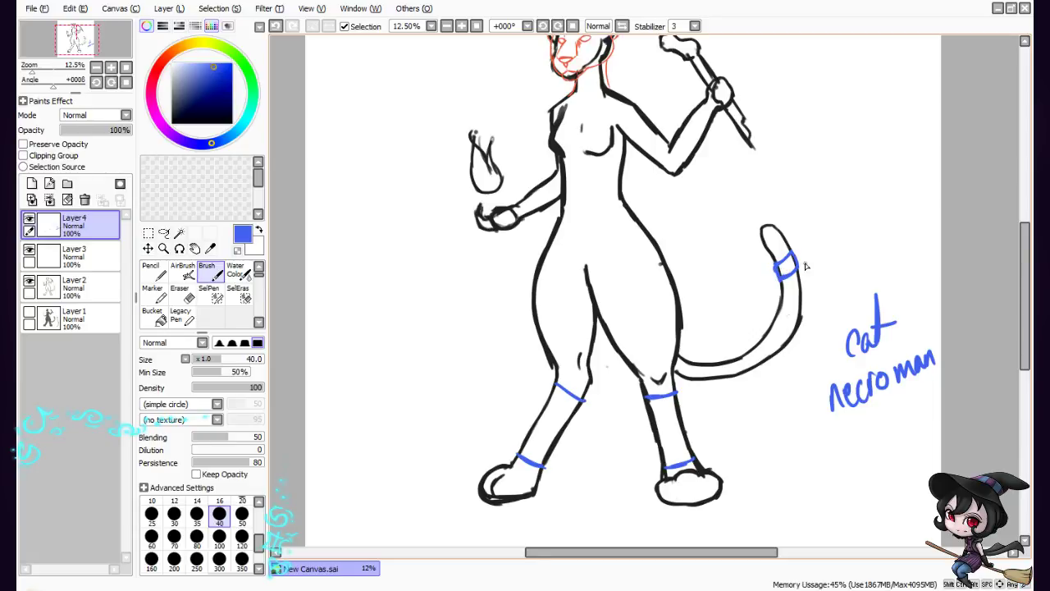
mouse_move(781, 299)
left_mouse_down()
mouse_move(801, 305)
mouse_move(773, 321)
mouse_move(795, 336)
left_mouse_up()
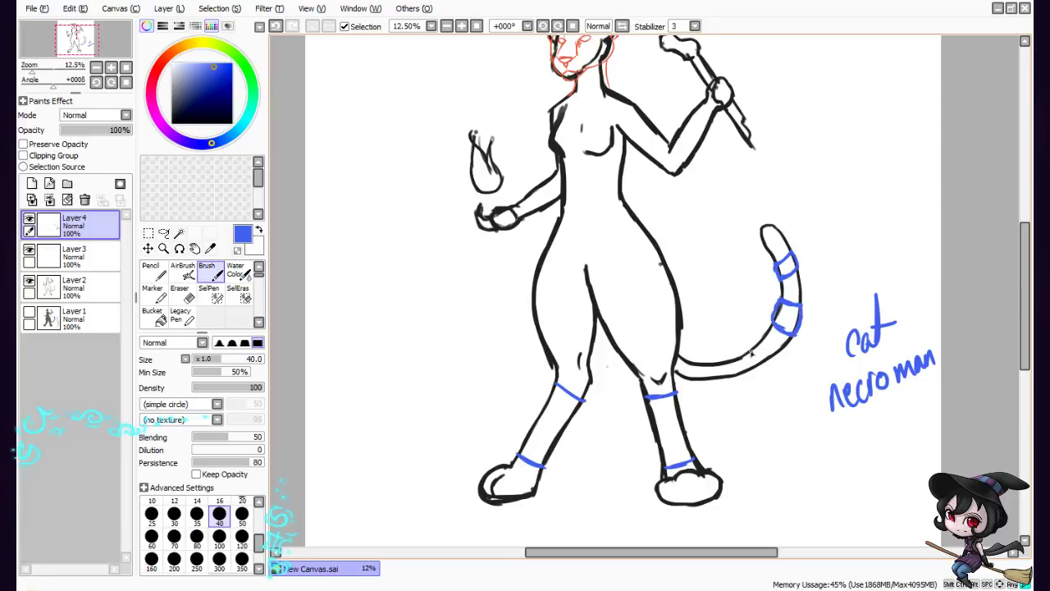
left_click_drag(750, 348, 744, 375)
key("ctrl+z")
left_click_drag(739, 359, 742, 376)
left_click_drag(732, 361, 729, 378)
left_click_drag(693, 362, 692, 371)
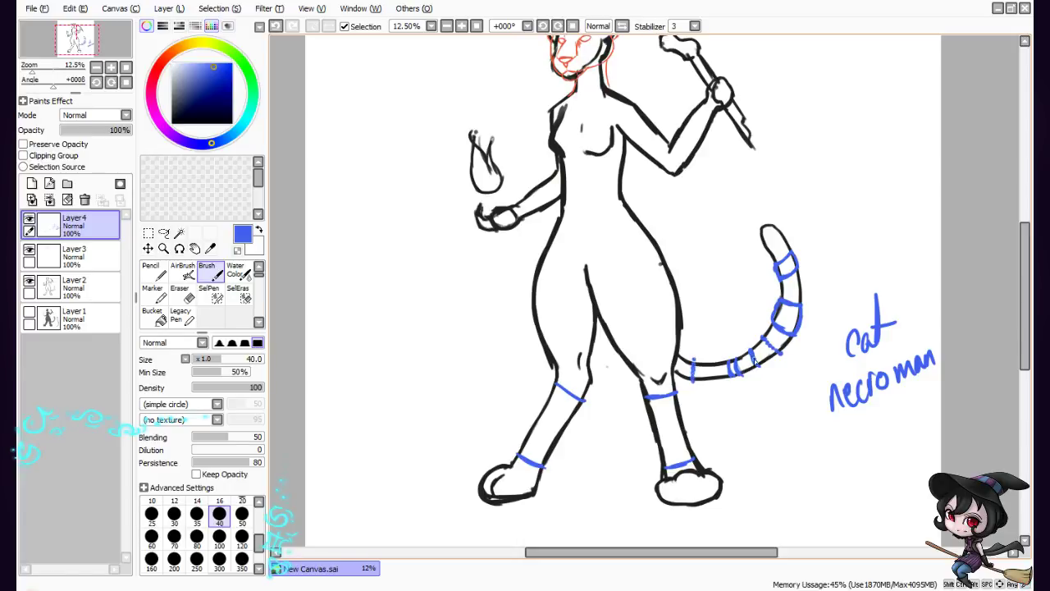
Draw a blue V-shaped double-line belt across the hips with a small diamond buckle at its lowest point
scroll(1009, 312, "up", 3)
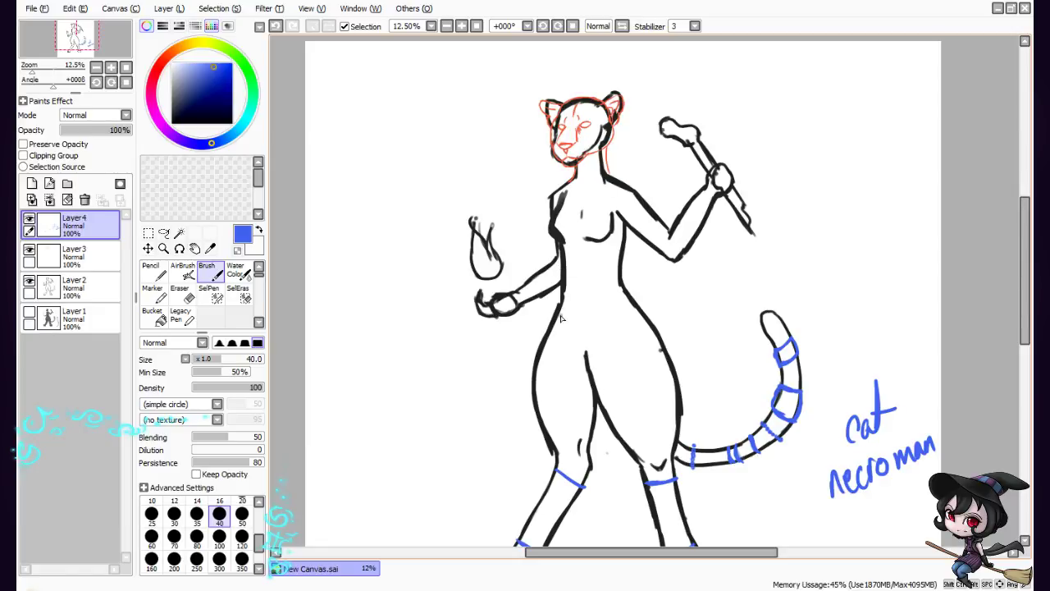
mouse_move(562, 305)
left_mouse_down()
mouse_move(589, 326)
mouse_move(576, 316)
mouse_move(585, 326)
mouse_move(634, 291)
mouse_move(591, 325)
mouse_move(627, 302)
left_mouse_up()
left_click_drag(669, 551, 659, 551)
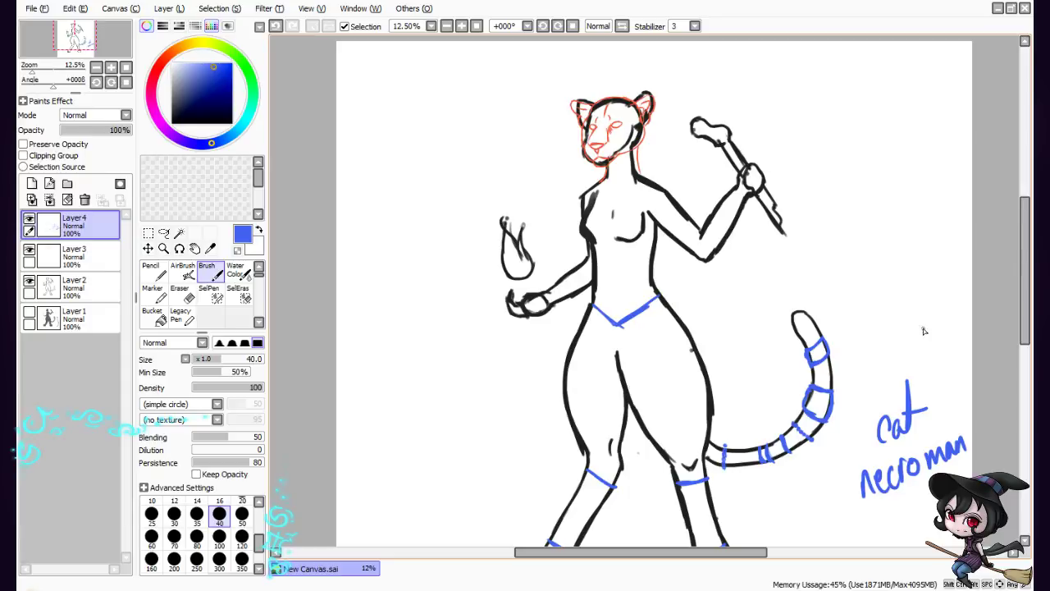
mouse_move(1025, 303)
left_mouse_down()
mouse_move(1015, 337)
mouse_move(1017, 316)
left_mouse_up()
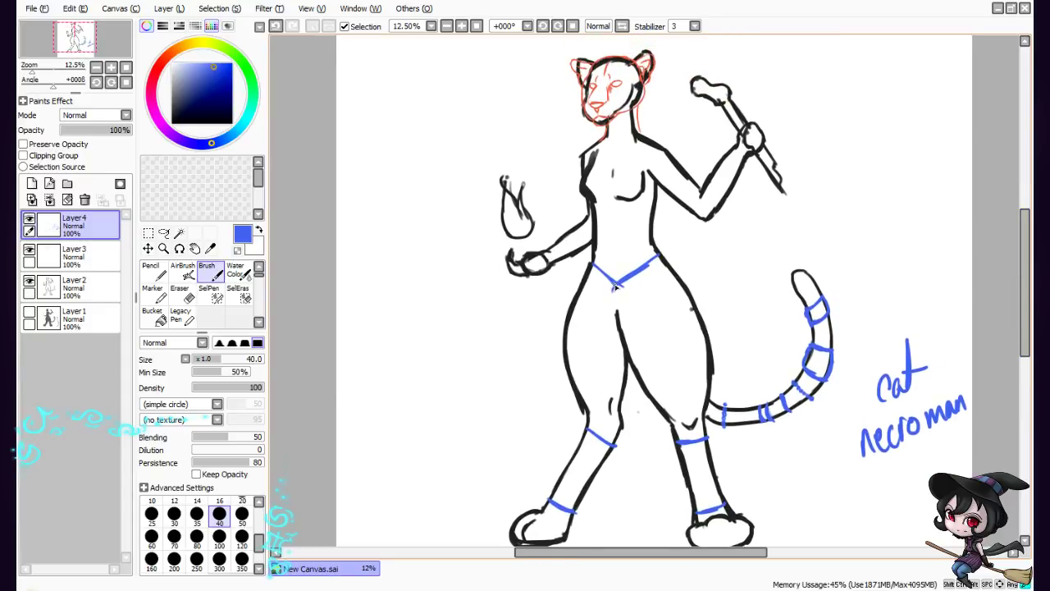
left_click_drag(615, 287, 631, 276)
mouse_move(614, 284)
left_mouse_down()
mouse_move(626, 289)
mouse_move(615, 289)
left_mouse_up()
left_click_drag(620, 289, 658, 264)
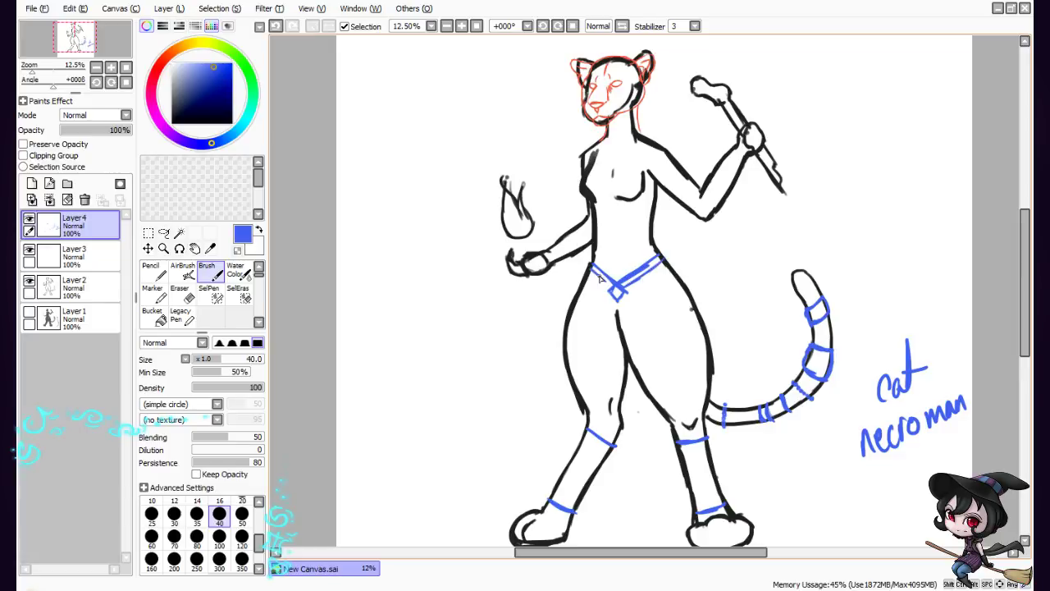
left_click_drag(581, 261, 604, 281)
Draw rounded blue drapes hanging from the V-shaped belt over both hips
mouse_move(617, 308)
left_mouse_down()
mouse_move(645, 331)
mouse_move(621, 311)
mouse_move(652, 330)
mouse_move(691, 311)
mouse_move(659, 329)
mouse_move(633, 322)
mouse_move(692, 318)
left_mouse_up()
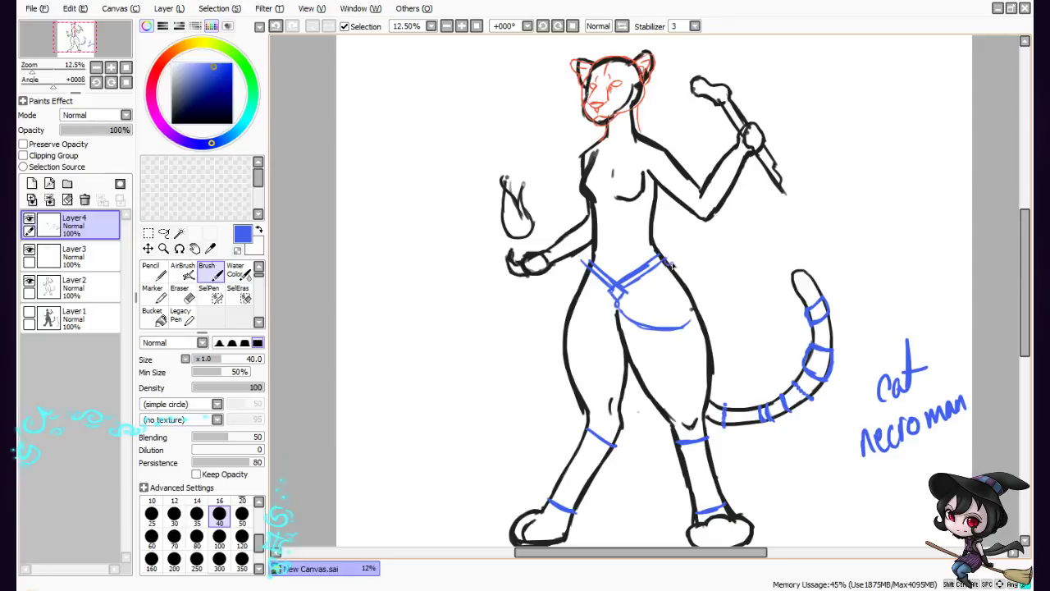
mouse_move(667, 261)
left_mouse_down()
mouse_move(690, 320)
mouse_move(677, 330)
left_mouse_up()
mouse_move(584, 278)
left_mouse_down()
mouse_move(571, 320)
mouse_move(580, 287)
mouse_move(576, 322)
mouse_move(615, 312)
left_mouse_up()
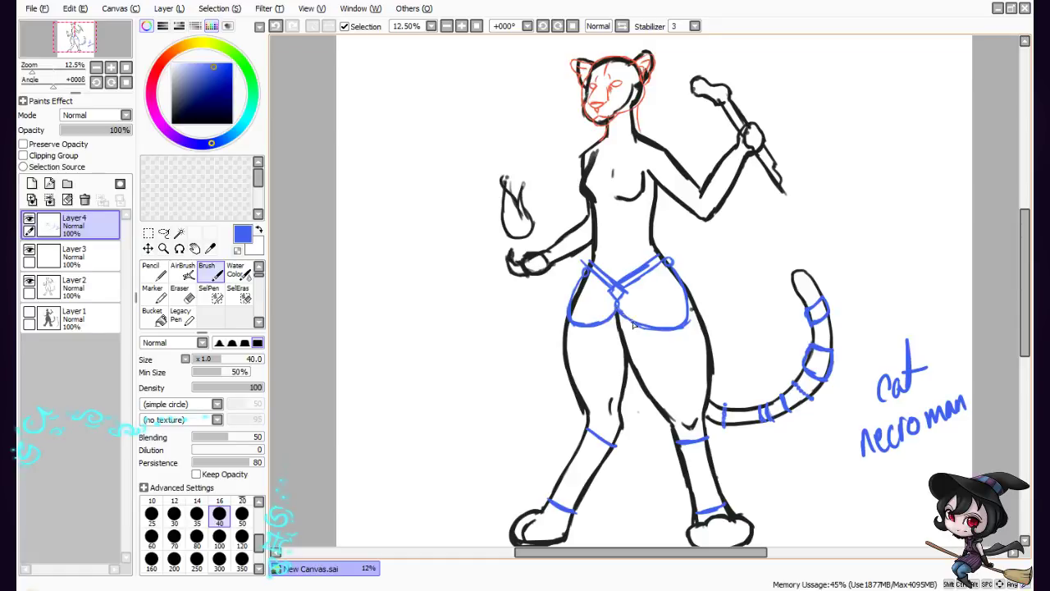
left_click_drag(623, 314, 666, 328)
left_click_drag(672, 268, 684, 304)
Draw a pointed blue cloth hanging from the belt between the thighs, with curved lines over the side drapes
left_click_drag(599, 310, 628, 377)
mouse_move(646, 283)
left_mouse_down()
mouse_move(646, 374)
mouse_move(632, 384)
mouse_move(638, 375)
left_mouse_up()
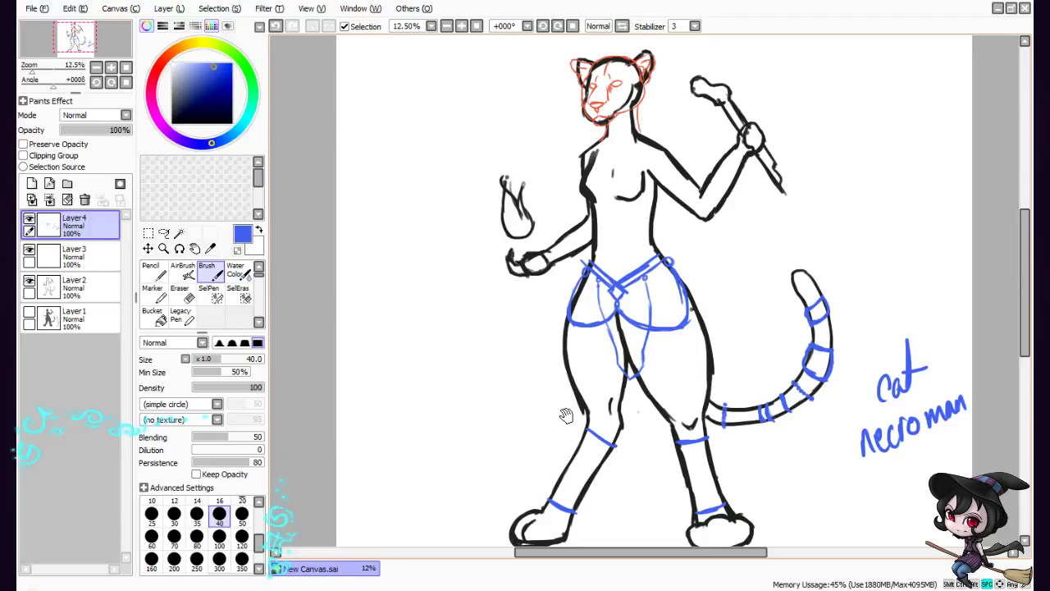
key("e")
key("b")
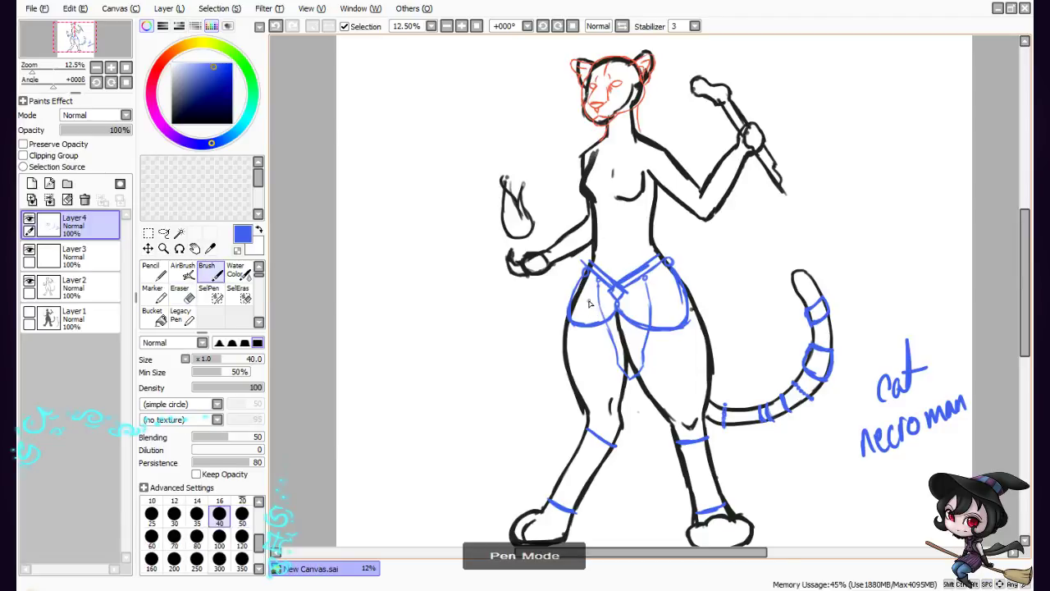
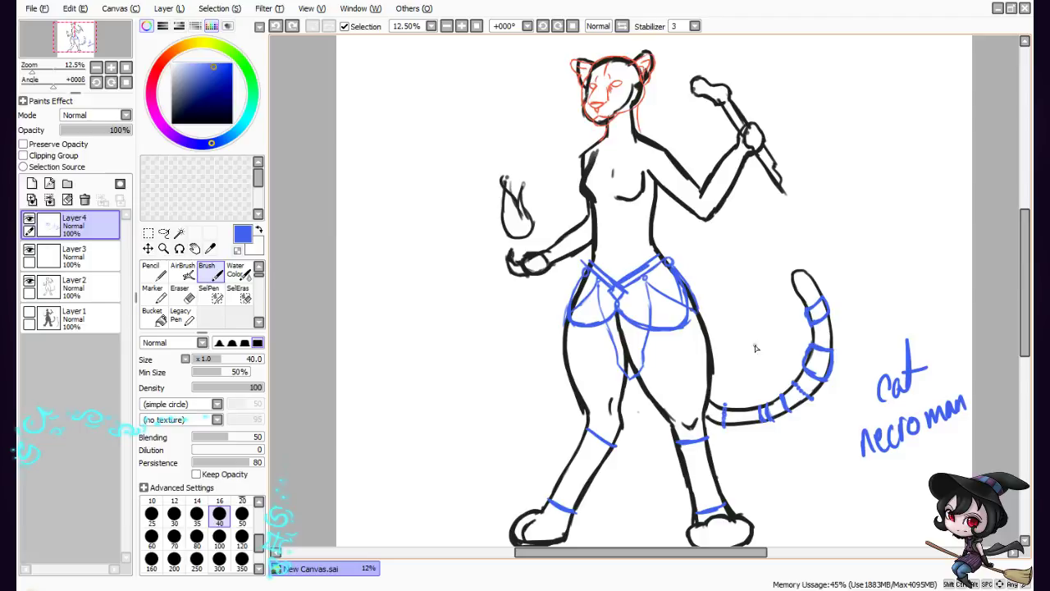
Erase the blue V-shaped belt, side drapes and hanging front cloth from the hips
key("e")
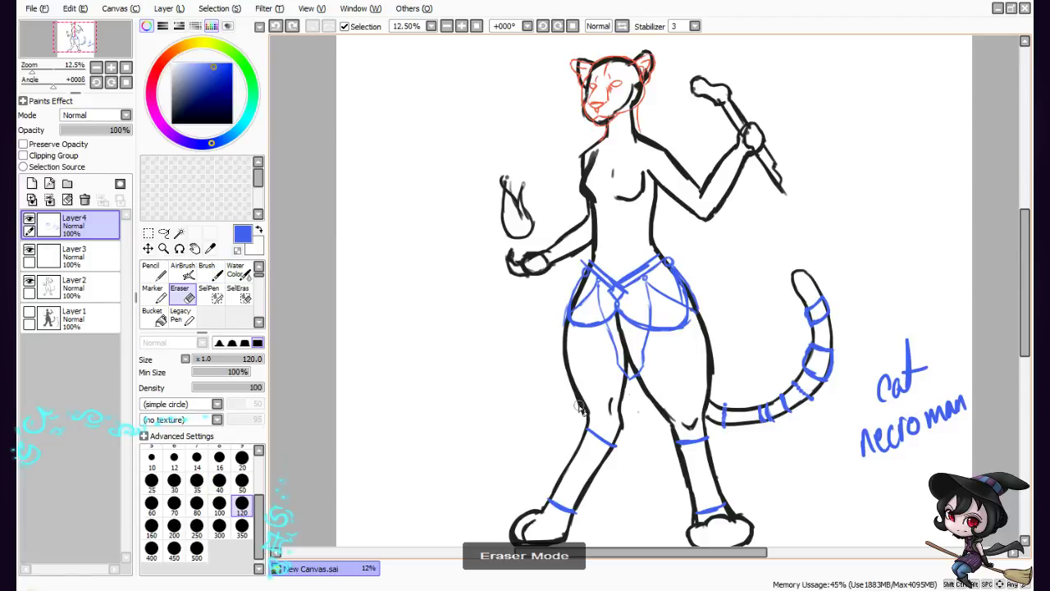
left_click(219, 525)
mouse_move(590, 263)
left_mouse_down()
mouse_move(576, 335)
mouse_move(612, 289)
mouse_move(647, 268)
mouse_move(668, 257)
mouse_move(690, 274)
mouse_move(685, 308)
mouse_move(643, 347)
mouse_move(632, 397)
left_mouse_up()
Draw a blue one-shoulder cropped top over the chest with the Brush and tidy the strap end at the shoulder
key("b")
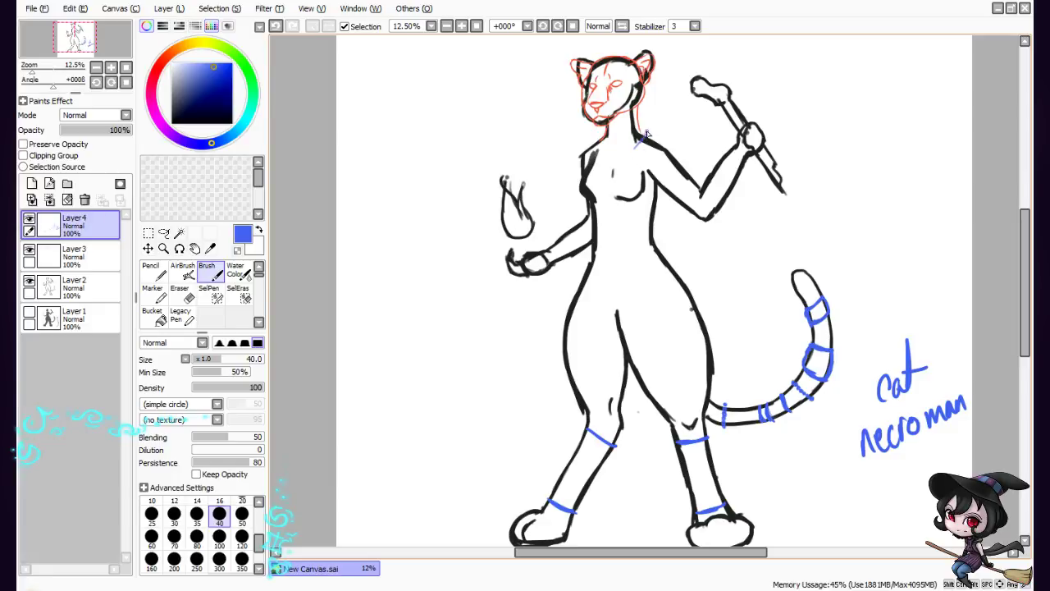
left_click_drag(649, 130, 614, 187)
mouse_move(644, 132)
left_mouse_down()
mouse_move(654, 142)
mouse_move(632, 176)
left_mouse_up()
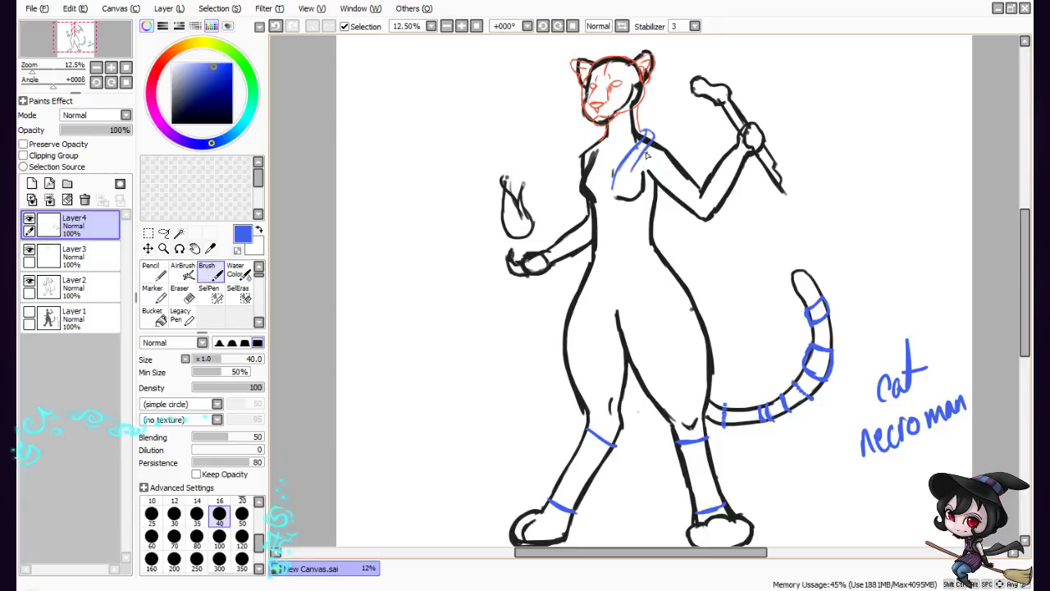
left_click_drag(649, 141, 636, 183)
mouse_move(617, 166)
left_mouse_down()
mouse_move(583, 173)
mouse_move(589, 197)
mouse_move(581, 189)
mouse_move(603, 209)
mouse_move(623, 206)
mouse_move(593, 208)
mouse_move(661, 202)
left_mouse_up()
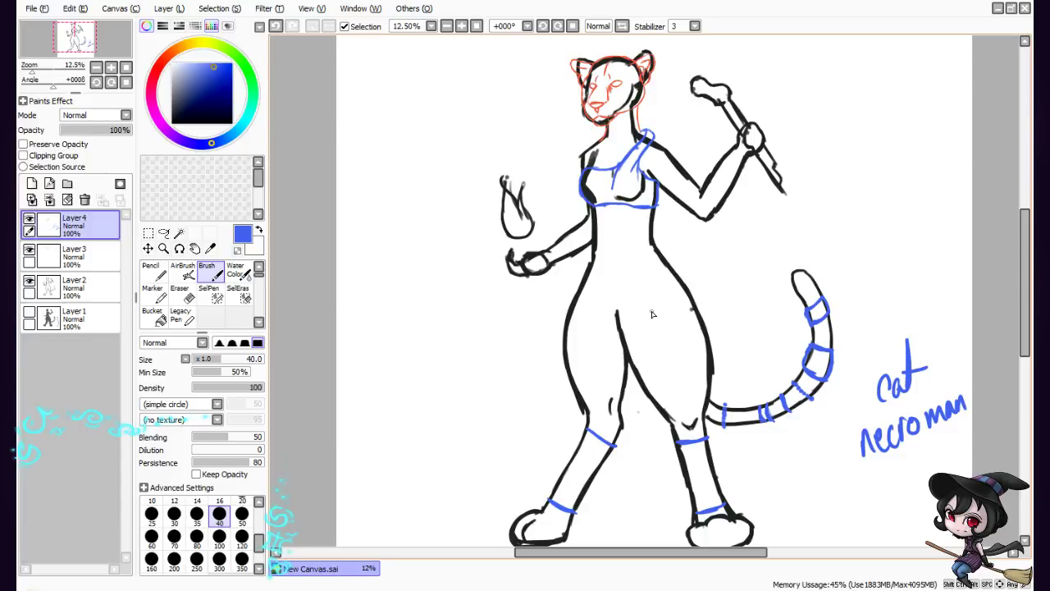
key("e")
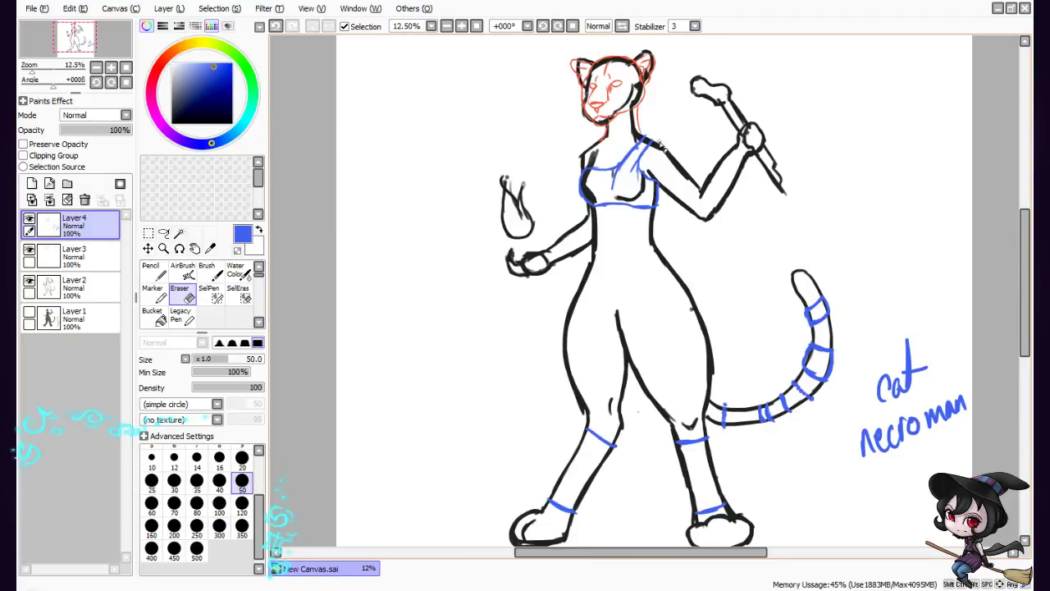
key("e")
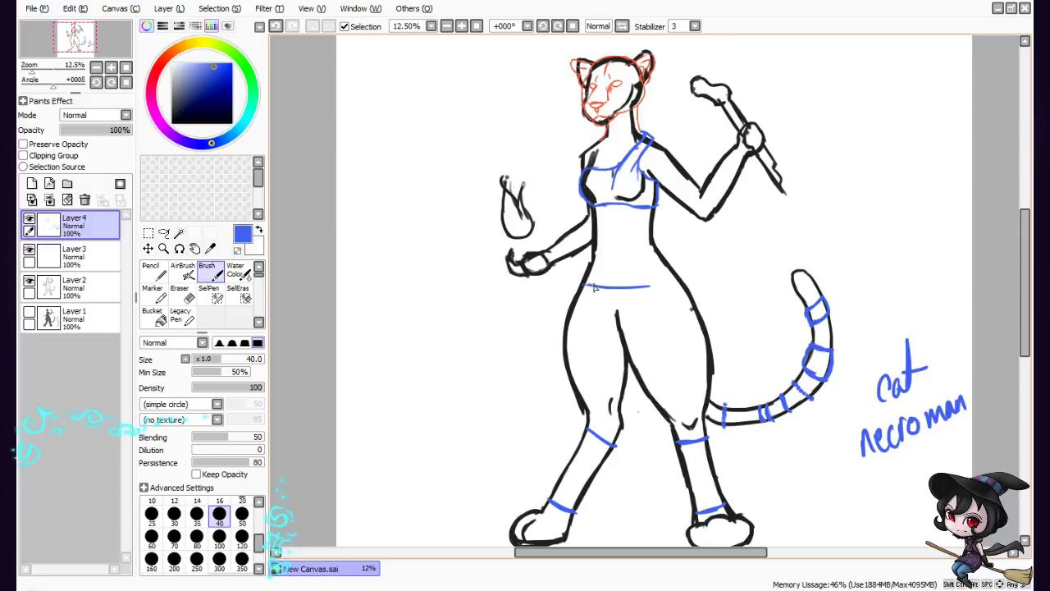
Draw a curved blue double-line belt around the hips with a triangular brief below its centre
left_click_drag(583, 286, 674, 281)
mouse_move(585, 284)
left_mouse_down()
mouse_move(648, 302)
mouse_move(635, 300)
mouse_move(683, 280)
mouse_move(658, 298)
left_mouse_up()
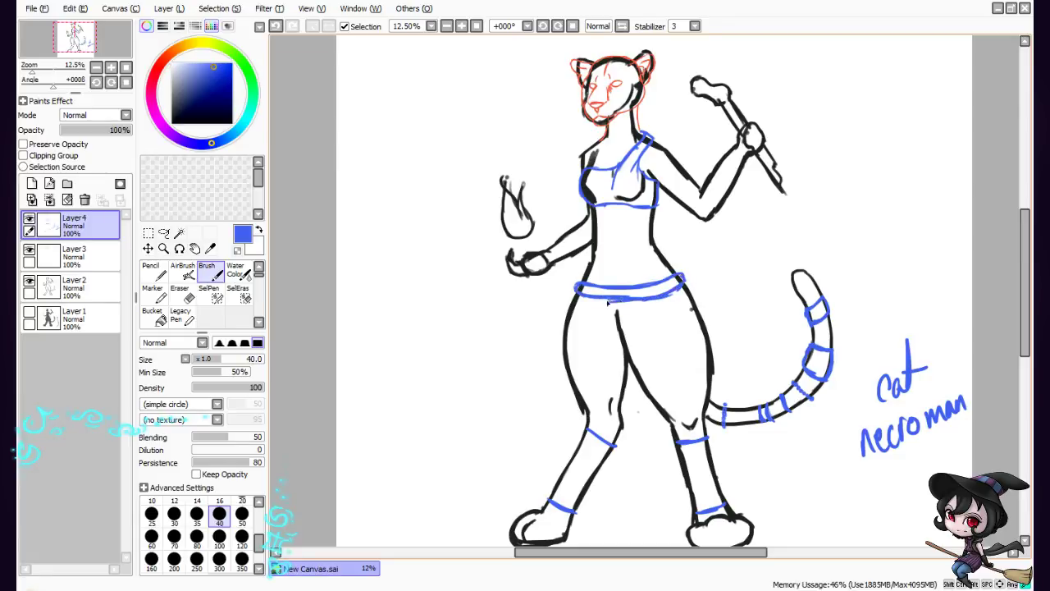
mouse_move(593, 298)
left_mouse_down()
mouse_move(625, 338)
mouse_move(635, 312)
left_mouse_up()
left_click_drag(644, 298, 619, 337)
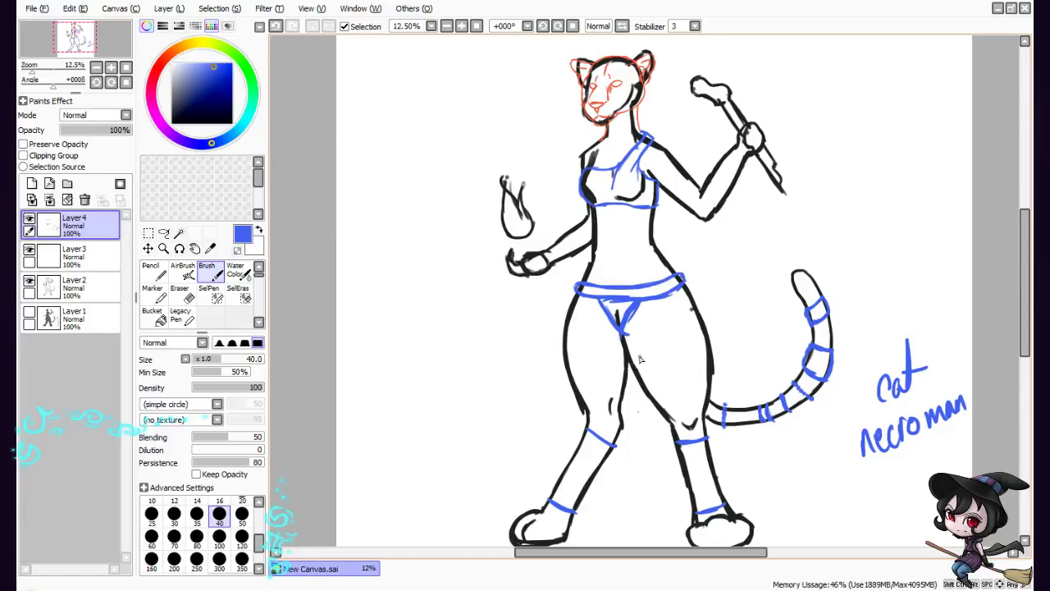
Draw blue bands on both arms, on the raised arm's upper arm and wrist and along the lowered forearm
mouse_move(665, 186)
left_mouse_down()
mouse_move(676, 175)
mouse_move(669, 188)
mouse_move(694, 187)
mouse_move(688, 200)
mouse_move(694, 190)
left_mouse_up()
mouse_move(730, 147)
left_mouse_down()
mouse_move(746, 171)
mouse_move(719, 176)
mouse_move(733, 189)
mouse_move(714, 168)
left_mouse_up()
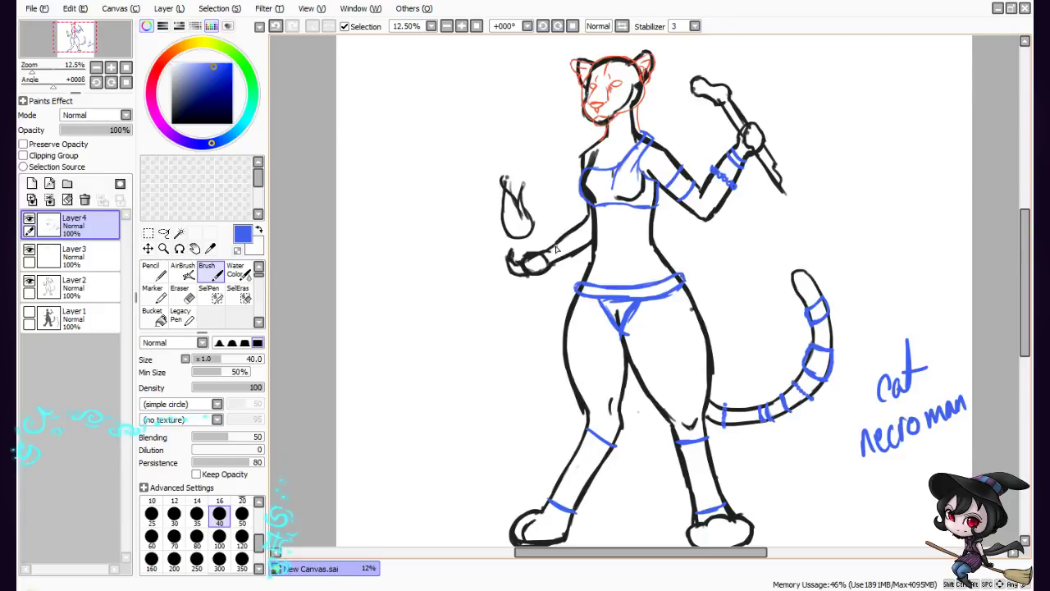
left_click_drag(549, 248, 560, 252)
left_click_drag(574, 233, 585, 244)
left_click_drag(578, 233, 586, 250)
Add a new layer and draw bright green guide lines down the torso and around the pelvis
left_click(172, 9)
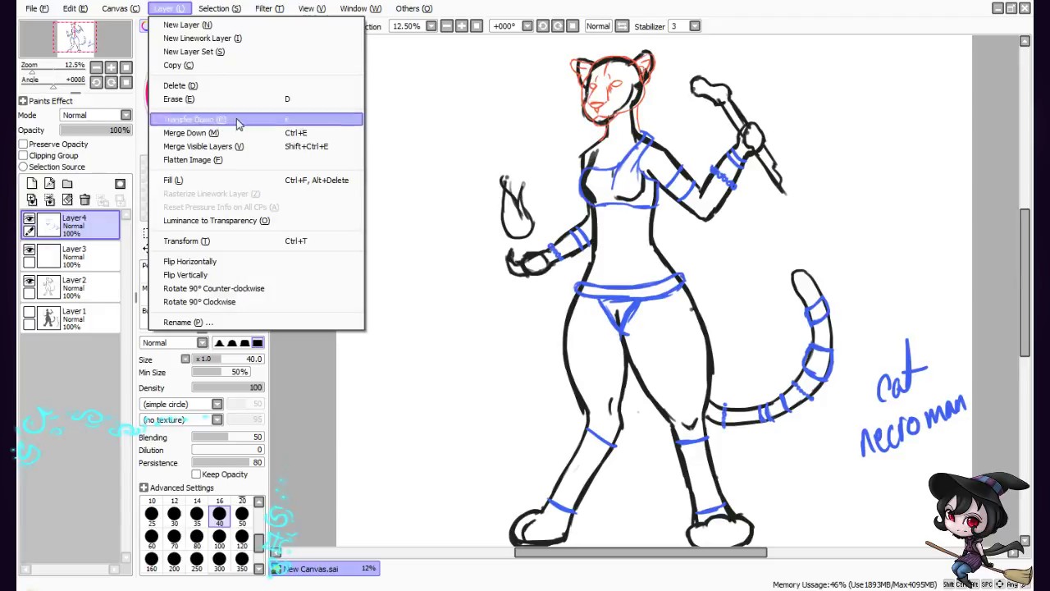
key("n")
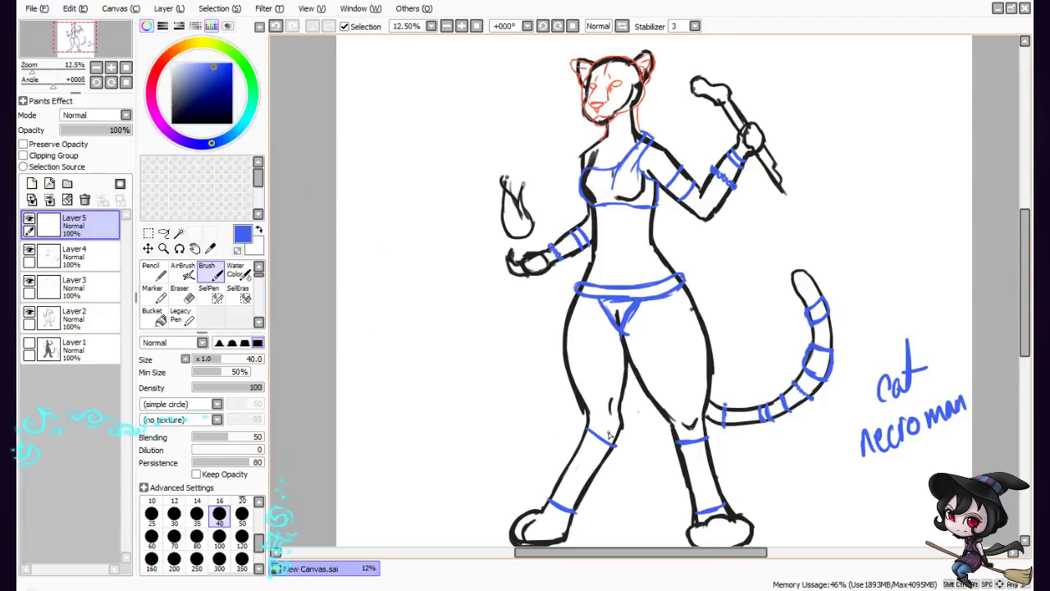
left_click(246, 172)
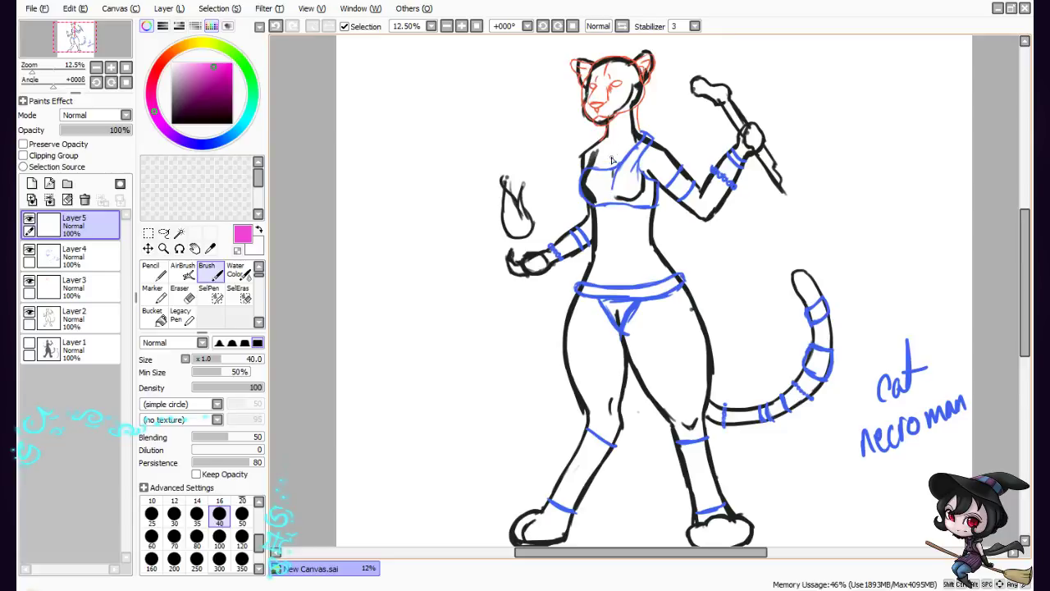
left_click(243, 64)
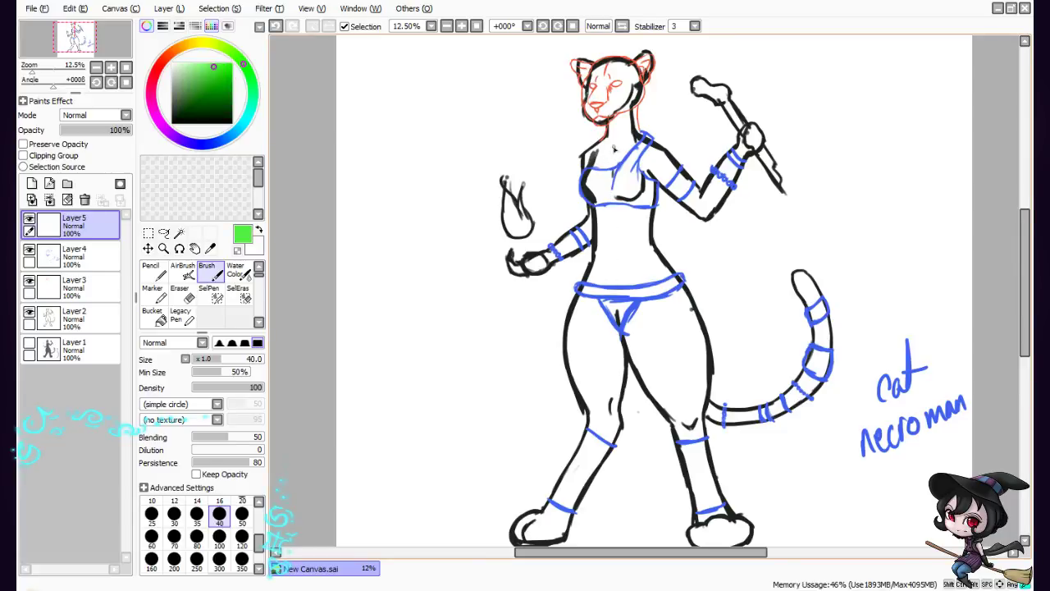
left_click_drag(616, 137, 622, 333)
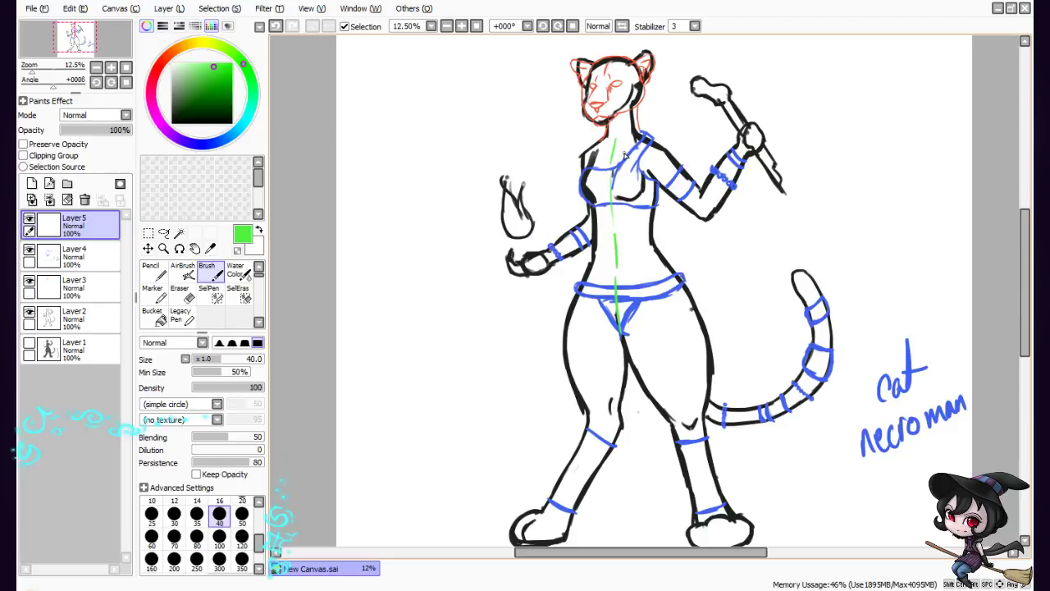
mouse_move(621, 141)
left_mouse_down()
mouse_move(641, 191)
mouse_move(633, 266)
mouse_move(632, 256)
mouse_move(647, 306)
mouse_move(638, 274)
mouse_move(645, 305)
mouse_move(628, 350)
left_mouse_up()
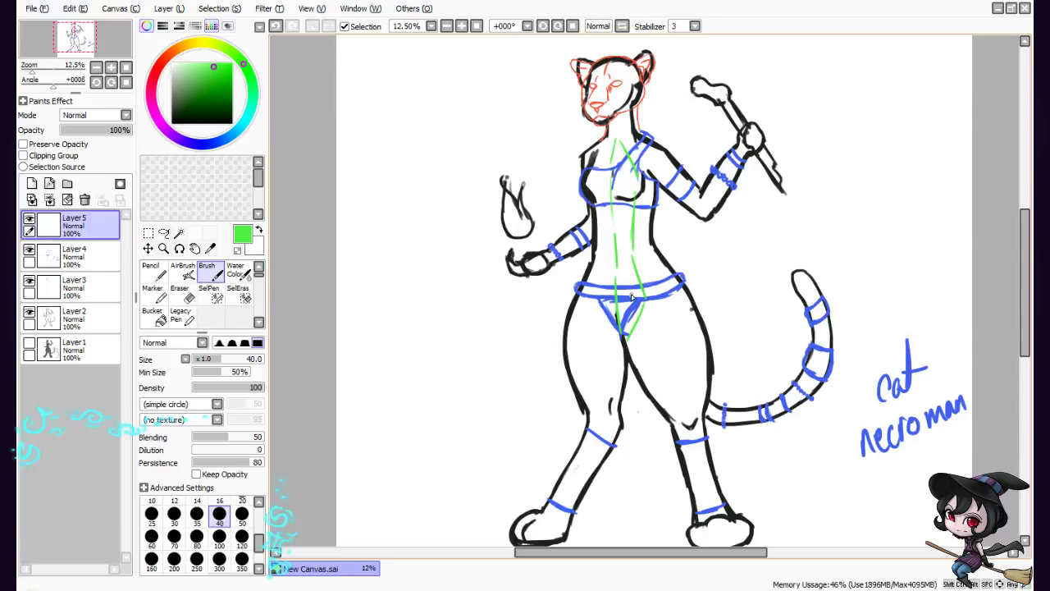
mouse_move(636, 287)
left_mouse_down()
mouse_move(665, 267)
mouse_move(648, 281)
mouse_move(672, 284)
mouse_move(656, 310)
mouse_move(669, 296)
mouse_move(631, 324)
mouse_move(652, 313)
mouse_move(627, 332)
left_mouse_up()
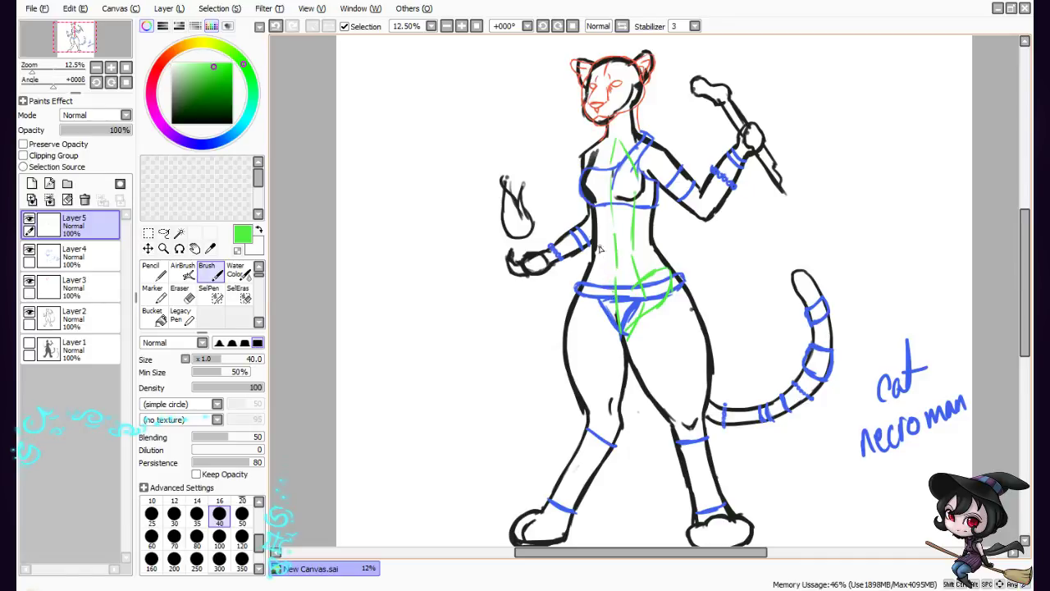
left_click_drag(620, 291, 598, 273)
left_click_drag(591, 281, 628, 335)
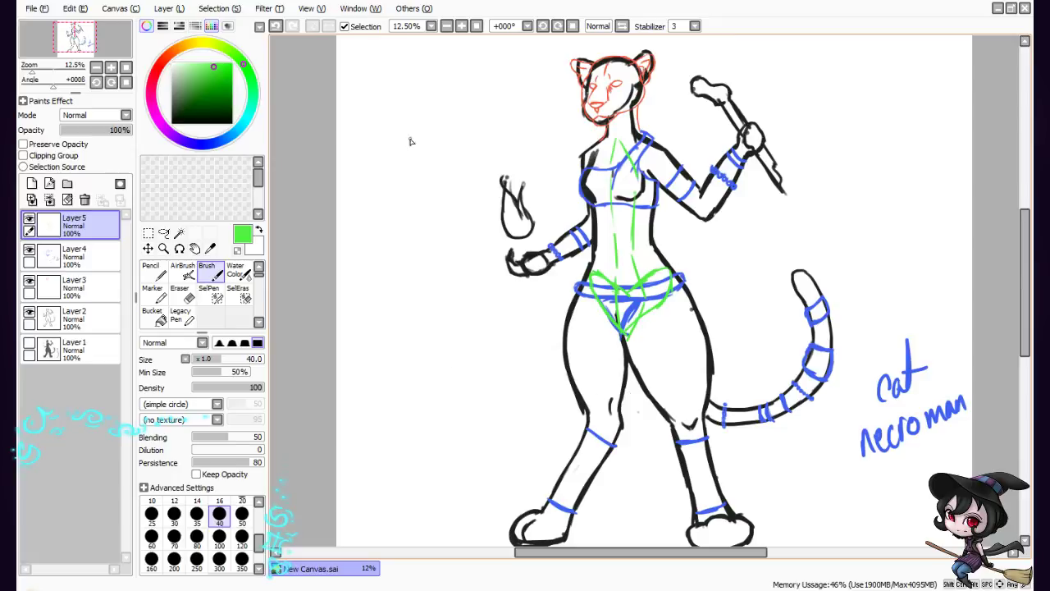
Choose a vivid magenta brush colour and add another new layer above the green guide lines
left_click(160, 67)
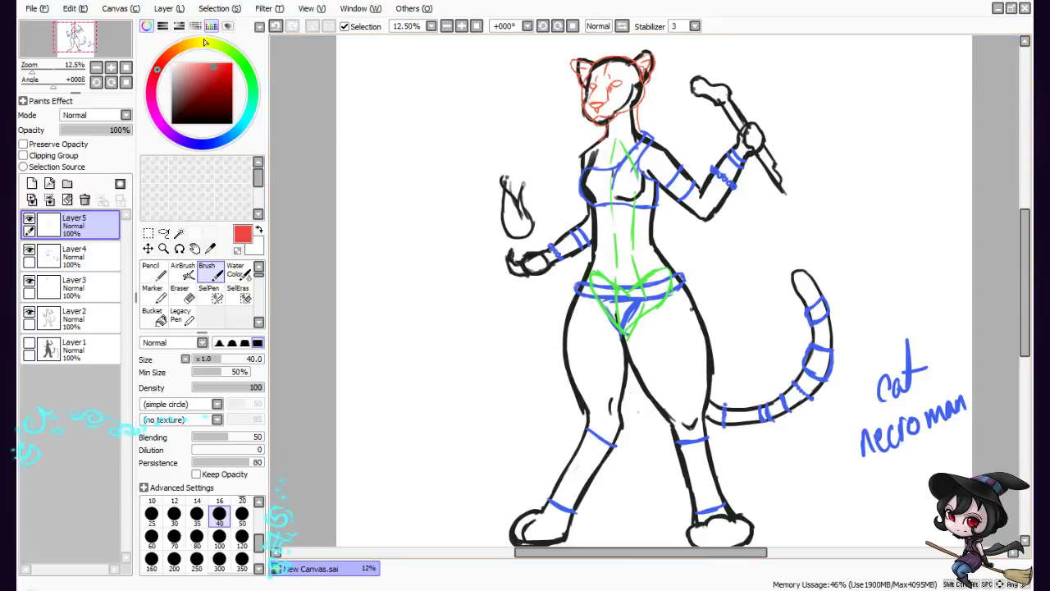
left_click(156, 110)
left_click(232, 70)
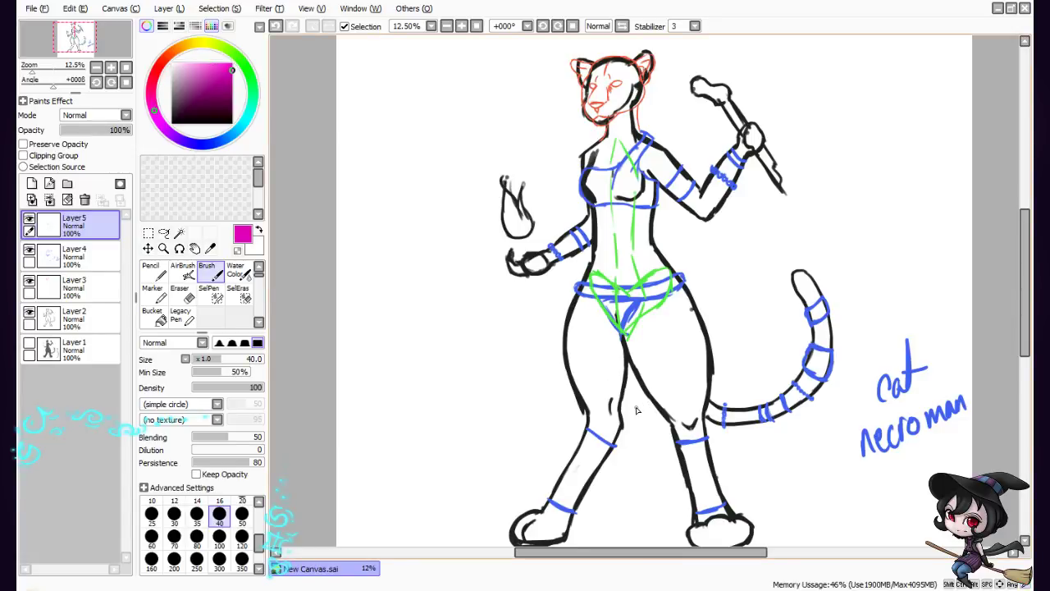
left_click(169, 9)
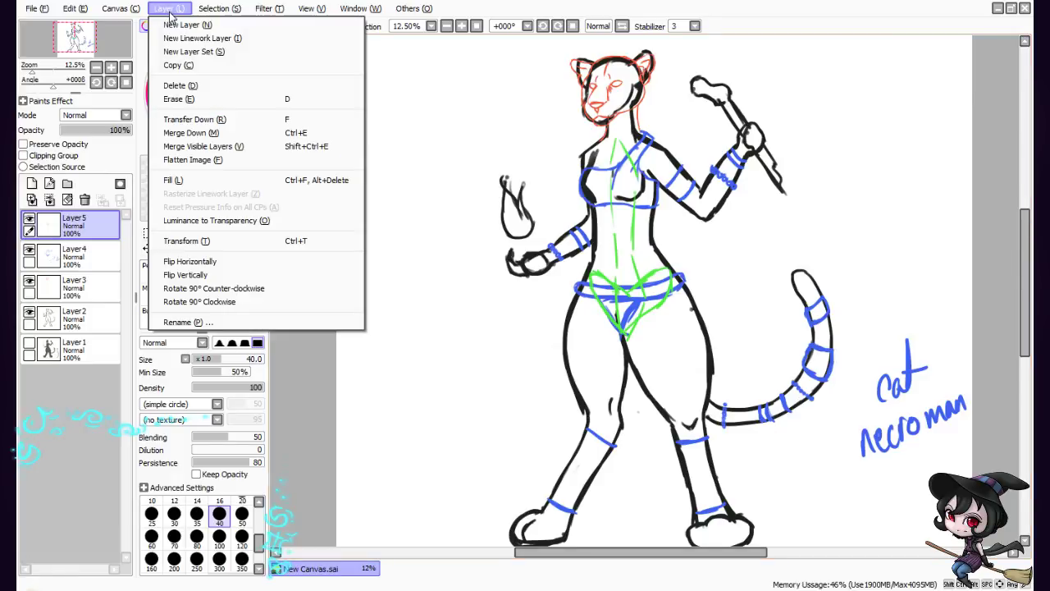
left_click(177, 25)
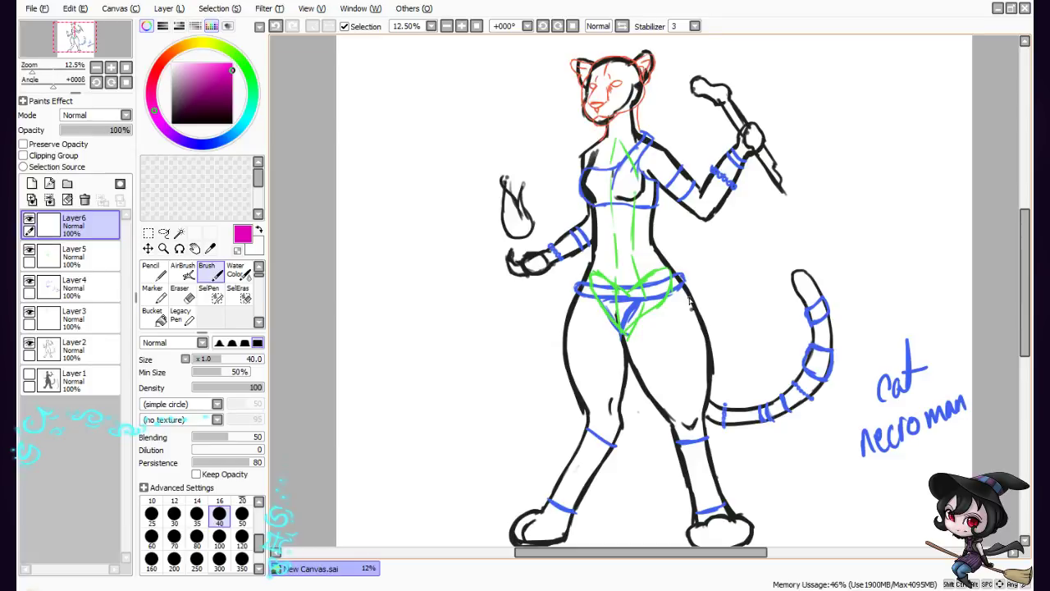
Lower the green guide layer Layer5 to 27% opacity and make Layer6 the active layer
left_click(74, 256)
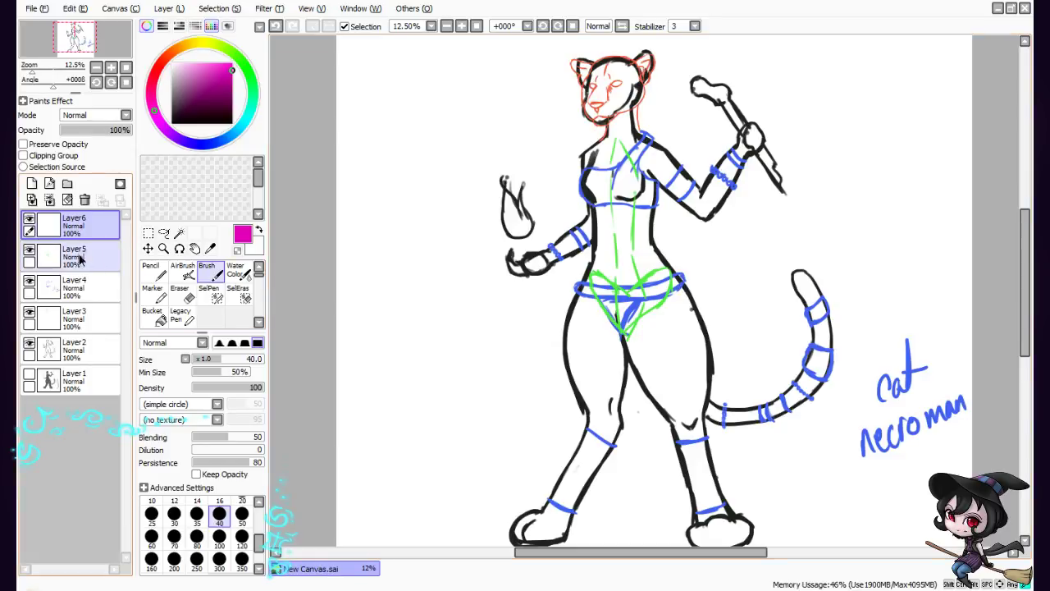
left_click_drag(119, 131, 81, 140)
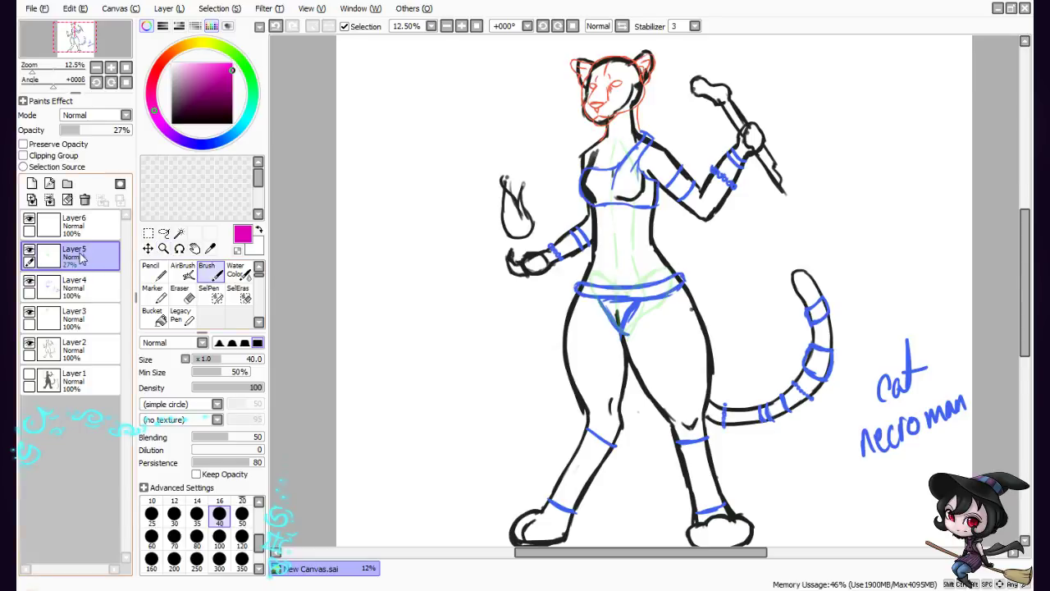
left_click(74, 225)
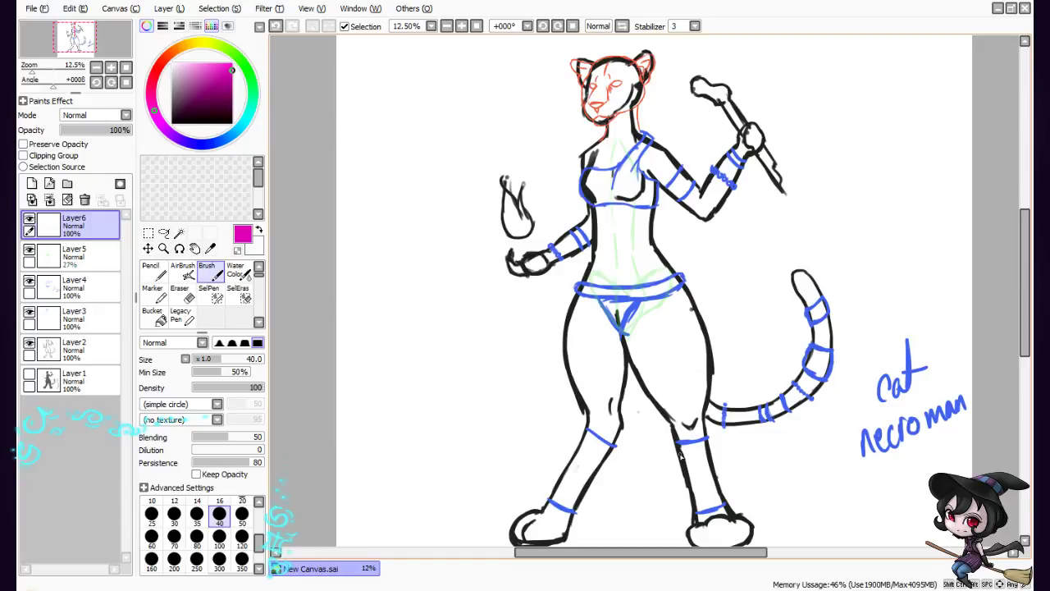
Draw small magenta rings on the belt with two long cords hanging between the thighs, ending in tassels near the knee
left_click(592, 293)
left_click(644, 294)
left_click(645, 296)
mouse_move(646, 297)
left_mouse_down()
mouse_move(642, 338)
mouse_move(644, 294)
mouse_move(633, 360)
mouse_move(646, 418)
left_mouse_up()
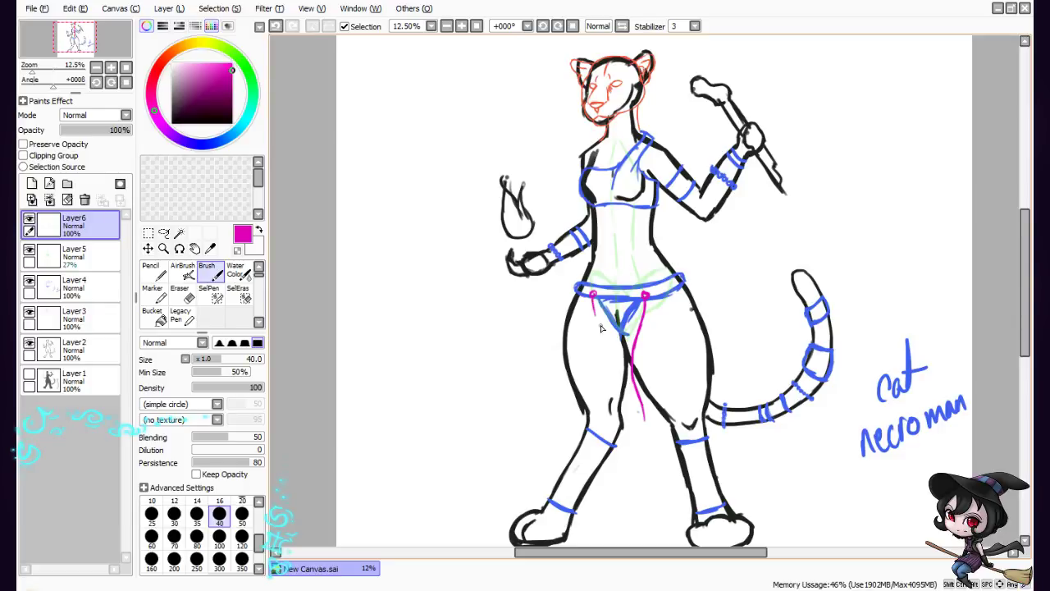
mouse_move(592, 297)
left_mouse_down()
mouse_move(624, 409)
mouse_move(615, 376)
mouse_move(624, 410)
left_mouse_up()
left_click_drag(614, 366, 629, 423)
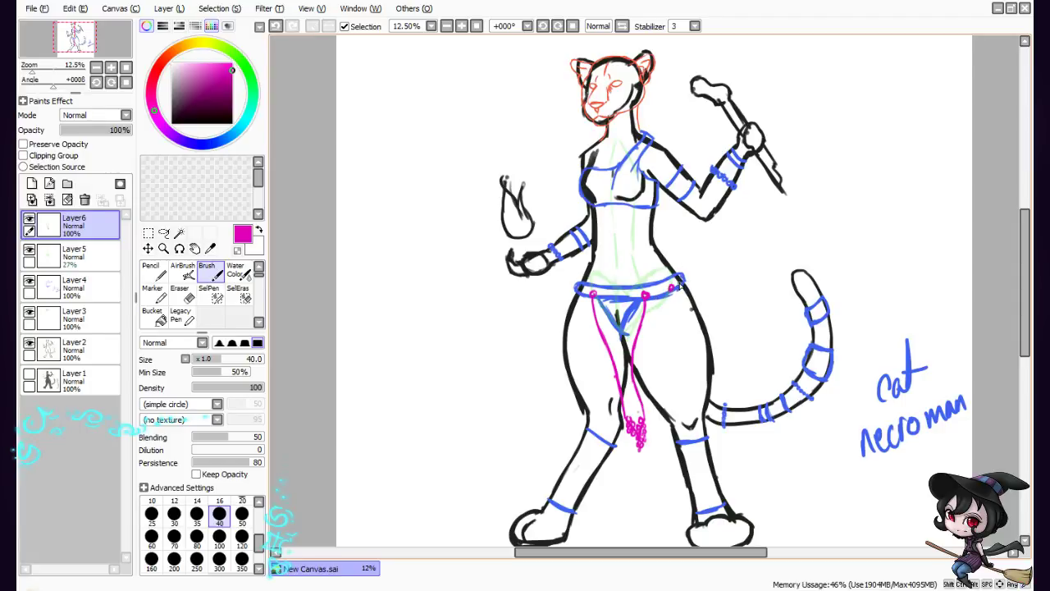
Draw magenta strands draping from the belt over both hips and add a line between the two hanging cords
left_click_drag(673, 293, 700, 323)
mouse_move(693, 282)
left_mouse_down()
mouse_move(704, 323)
mouse_move(689, 311)
mouse_move(704, 325)
left_mouse_up()
left_click_drag(575, 302, 565, 328)
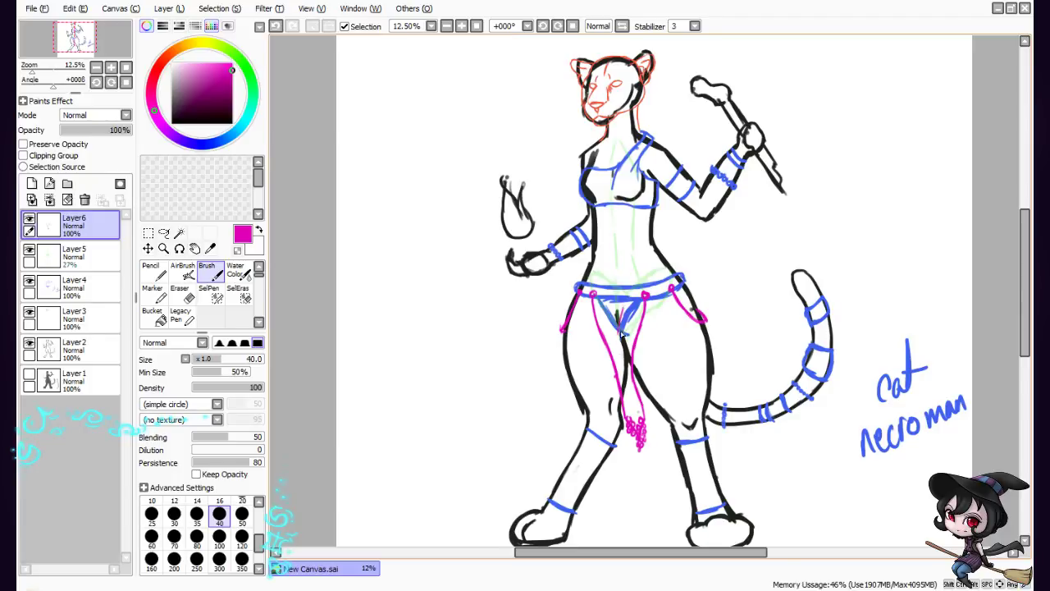
left_click_drag(621, 310, 634, 411)
Handwrite magenta labels with pointer lines, "chain" beside the hip strand and "beads" below the tassels
mouse_move(711, 314)
left_mouse_down()
mouse_move(731, 294)
mouse_move(785, 278)
left_mouse_up()
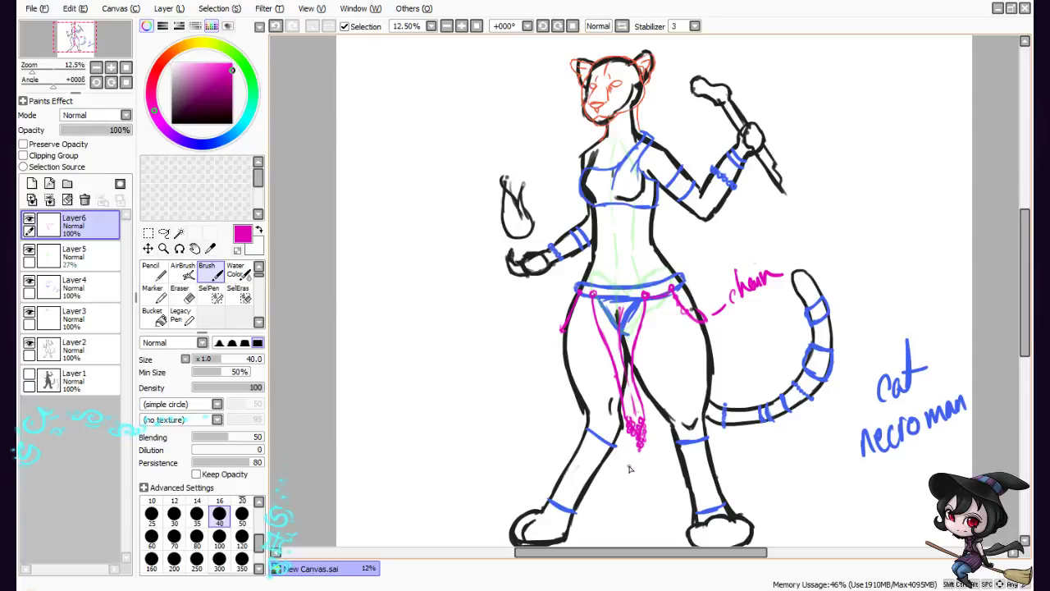
mouse_move(630, 462)
left_mouse_down()
mouse_move(610, 528)
mouse_move(635, 507)
left_mouse_up()
mouse_move(637, 503)
left_mouse_down()
mouse_move(647, 495)
mouse_move(657, 504)
left_mouse_up()
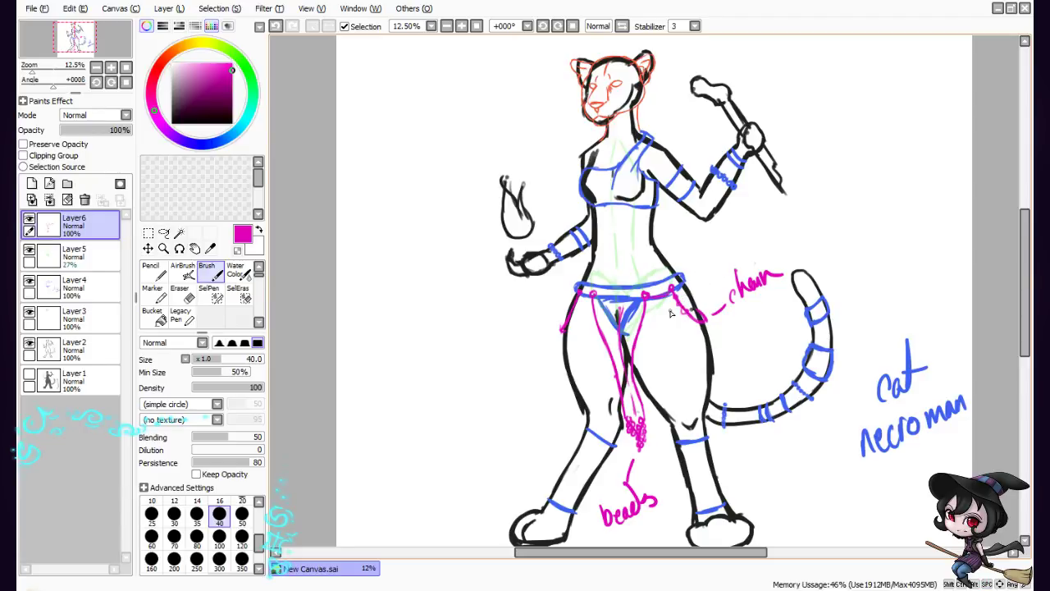
Save the canvas as a .sai file named Dethina in the Pictures folder
mouse_move(1025, 282)
left_mouse_down()
mouse_move(1025, 249)
mouse_move(1025, 260)
left_mouse_up()
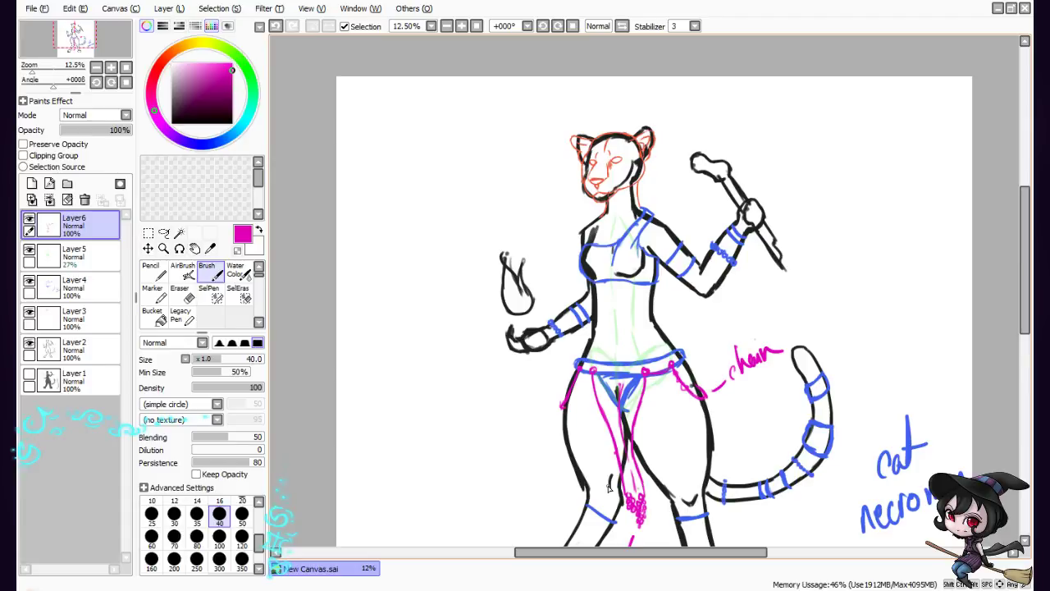
mouse_move(1026, 303)
left_mouse_down()
mouse_move(1025, 342)
mouse_move(1026, 294)
left_mouse_up()
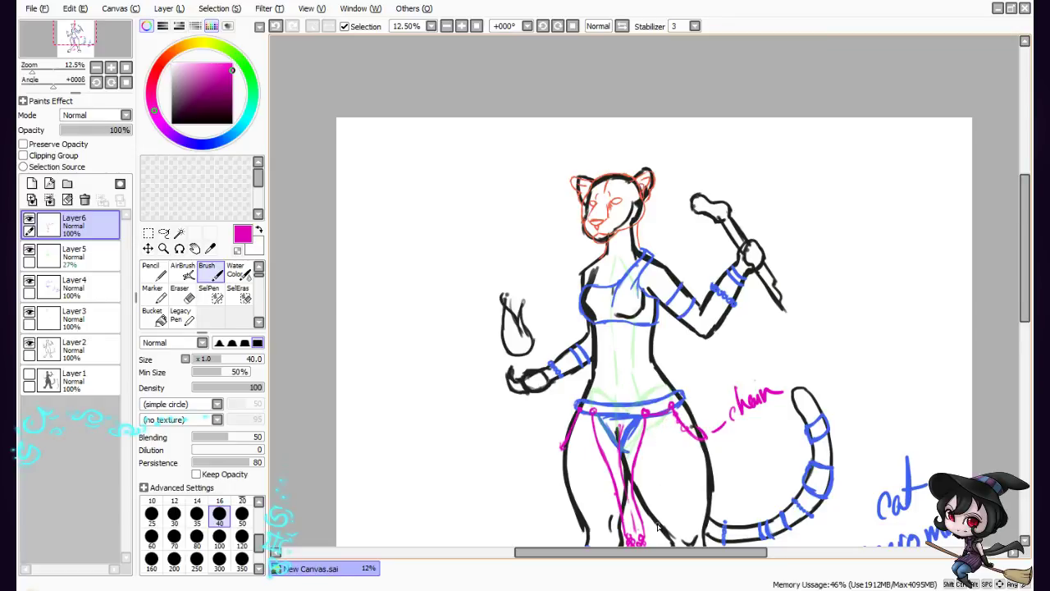
scroll(654, 512, "down", 3)
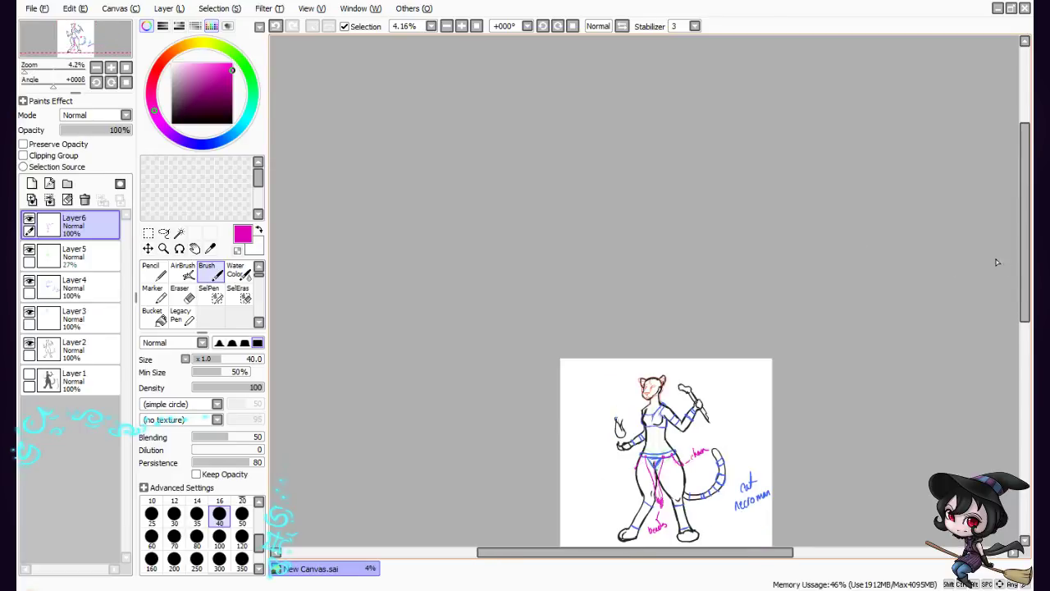
left_click_drag(1025, 282, 1012, 326)
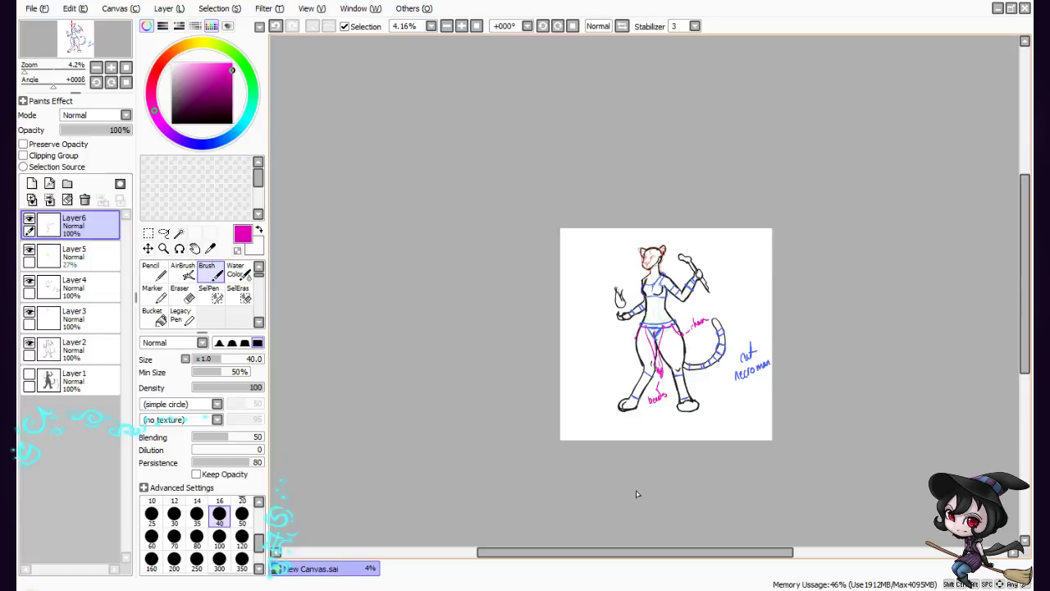
left_click(42, 9)
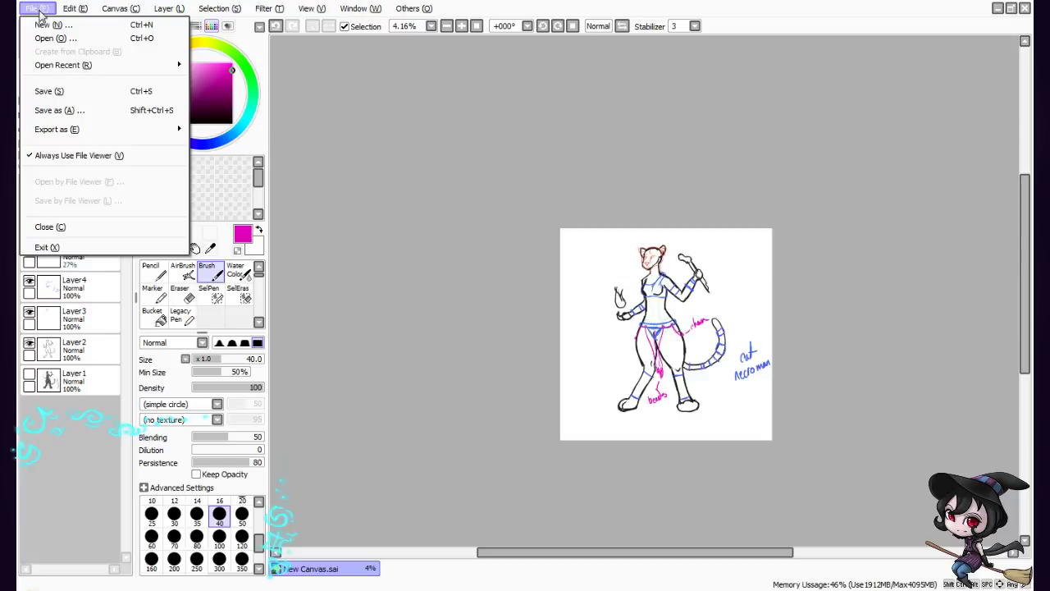
left_click(56, 110)
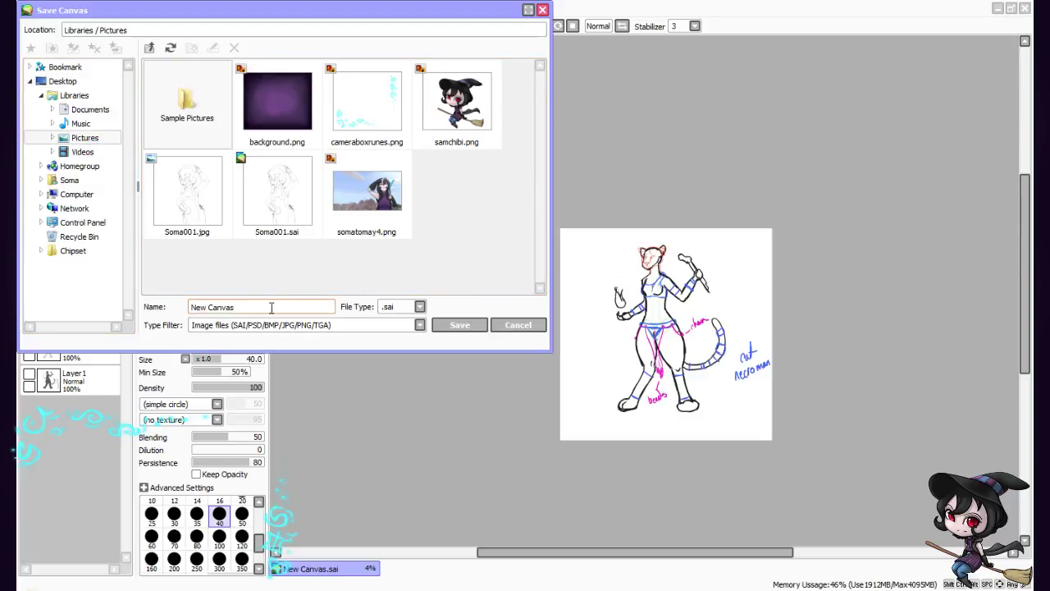
left_click_drag(258, 310, 178, 311)
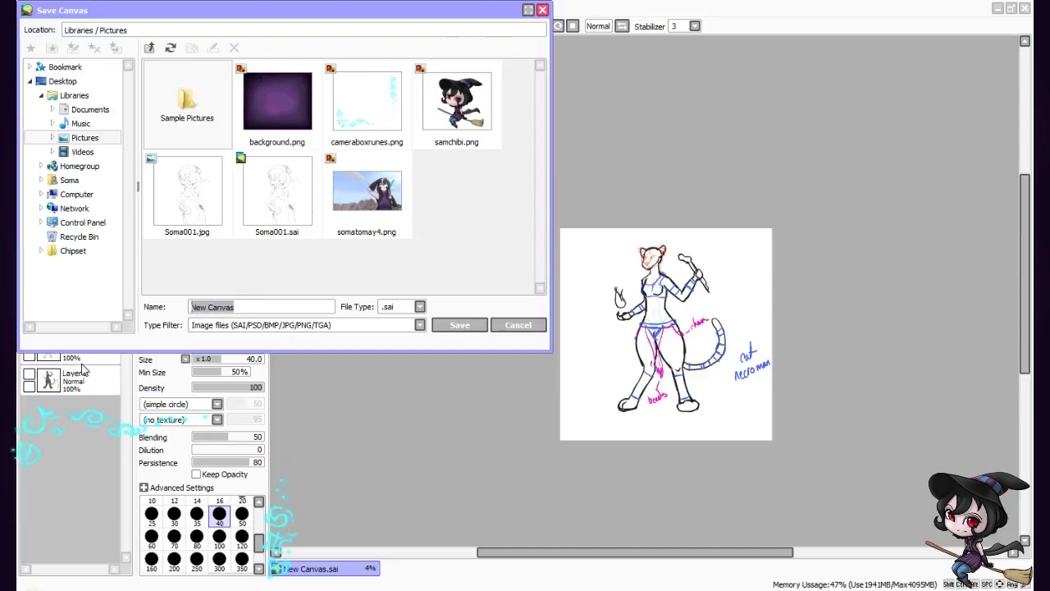
type("Dethina")
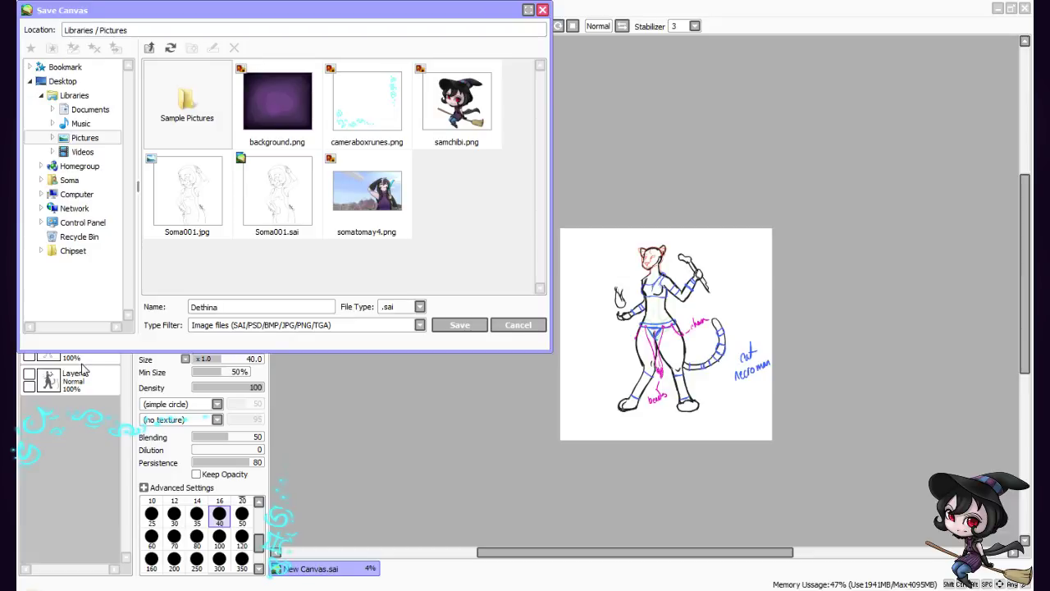
left_click(459, 326)
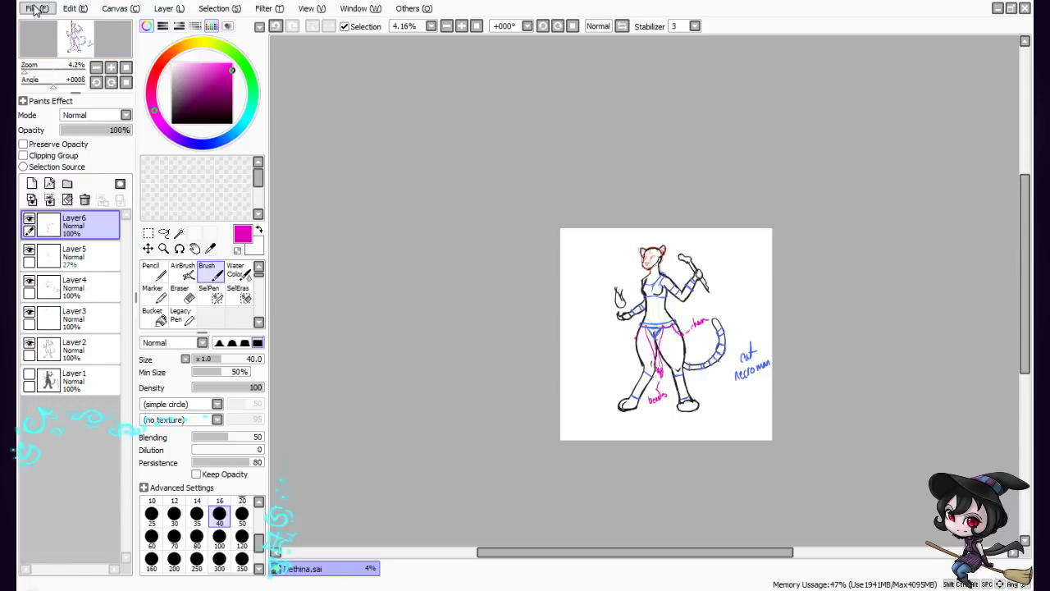
Export the drawing as a .jpg named Dethina with the default JPEG quality of 70
left_click(38, 10)
mouse_move(90, 132)
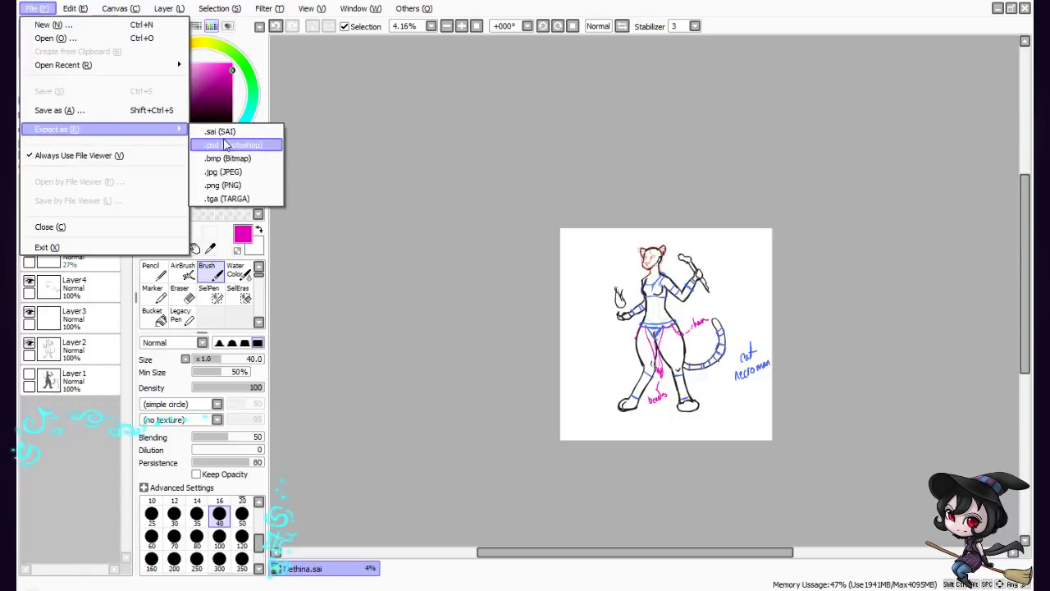
left_click(245, 173)
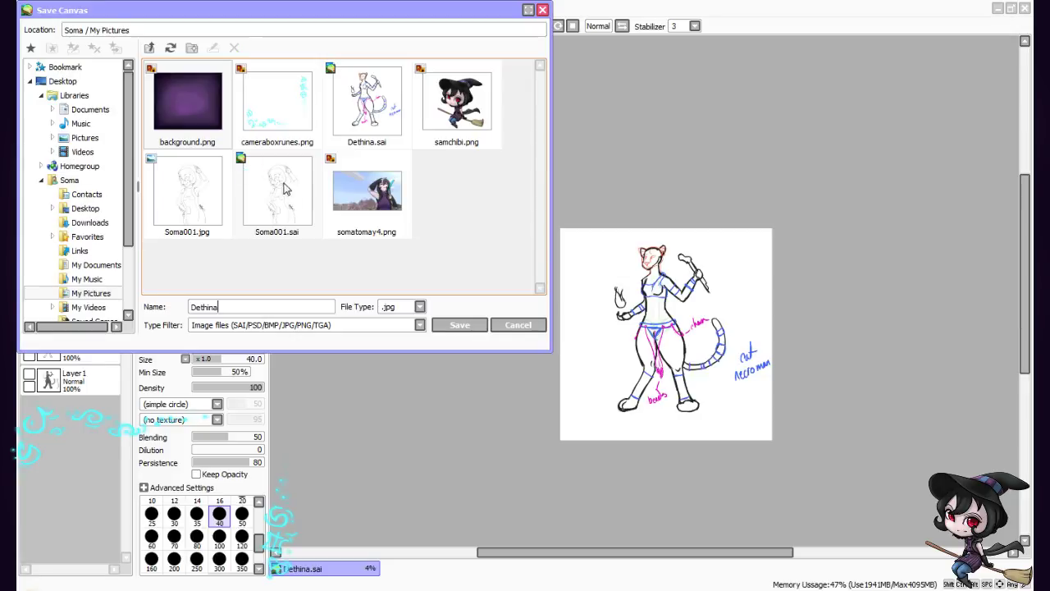
left_click(474, 326)
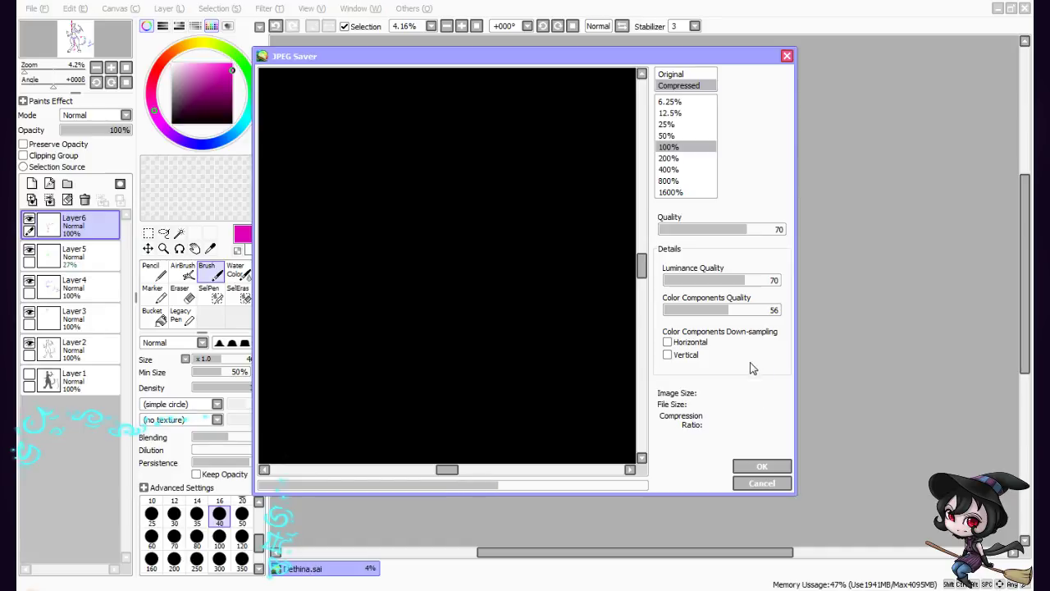
left_click(774, 466)
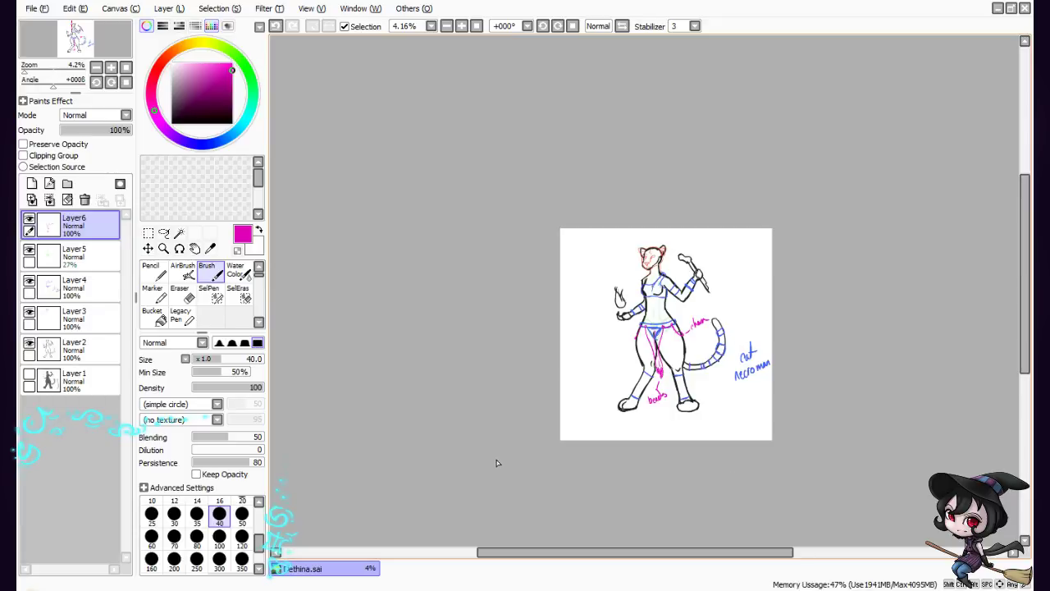
Create a new 100 x 100 inch canvas at 72 pixel/inch and close the Dethina.sai drawing
left_click(37, 9)
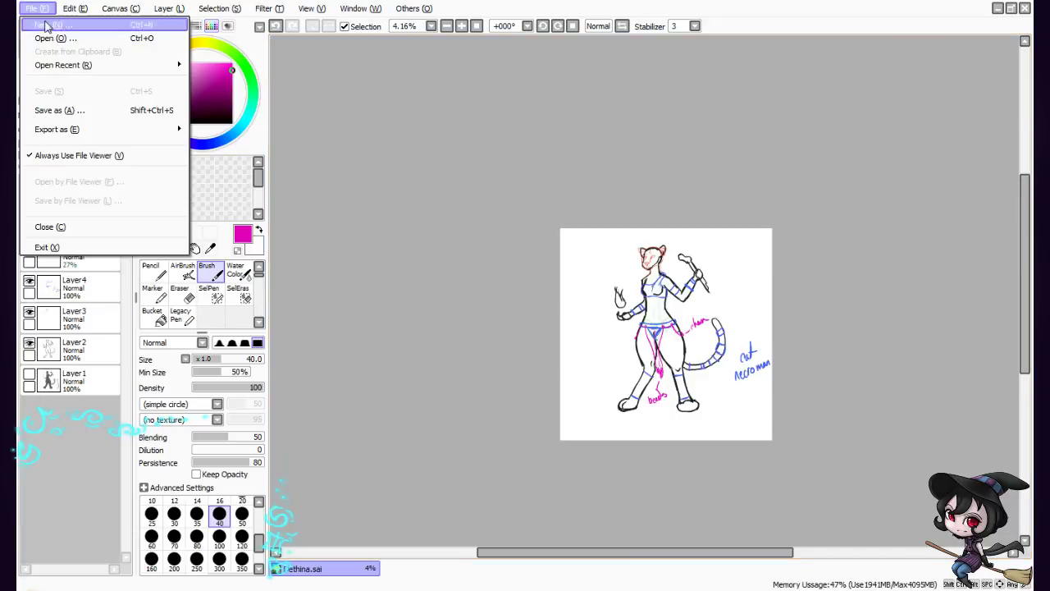
mouse_move(62, 27)
mouse_move(37, 10)
left_click(58, 26)
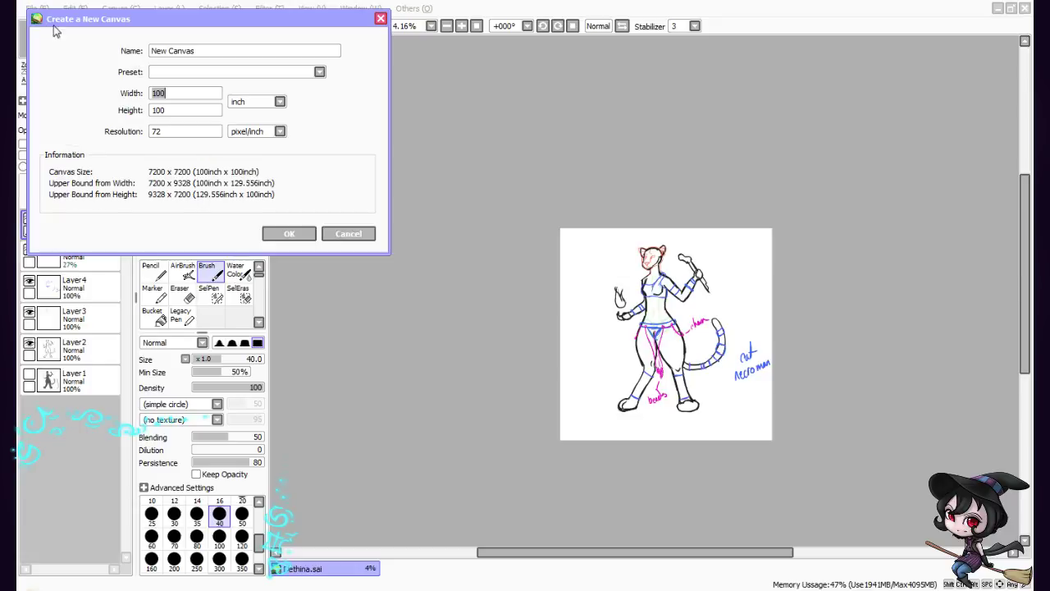
left_click(289, 235)
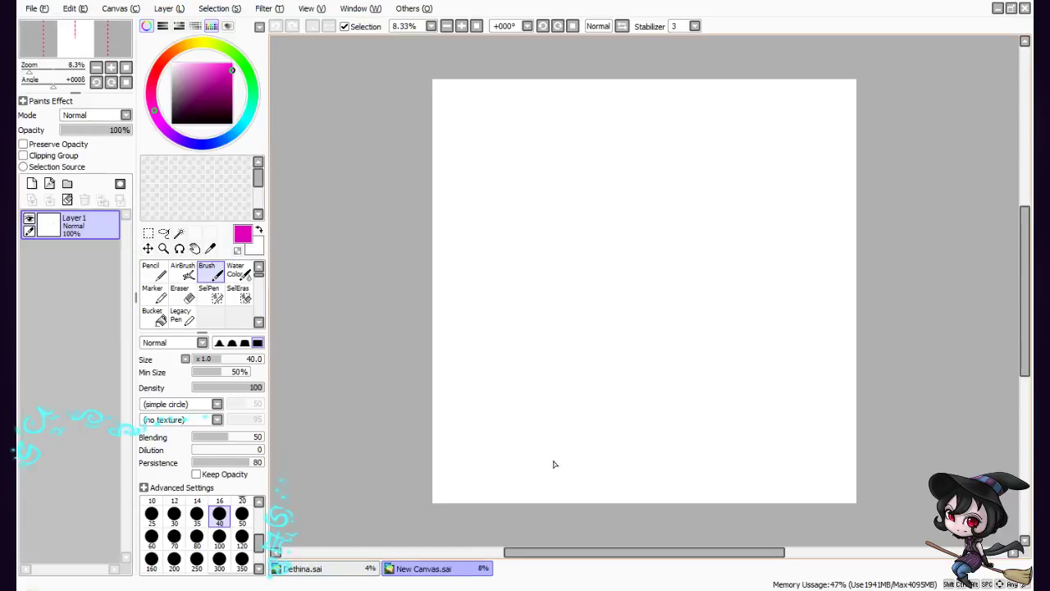
left_click(343, 569)
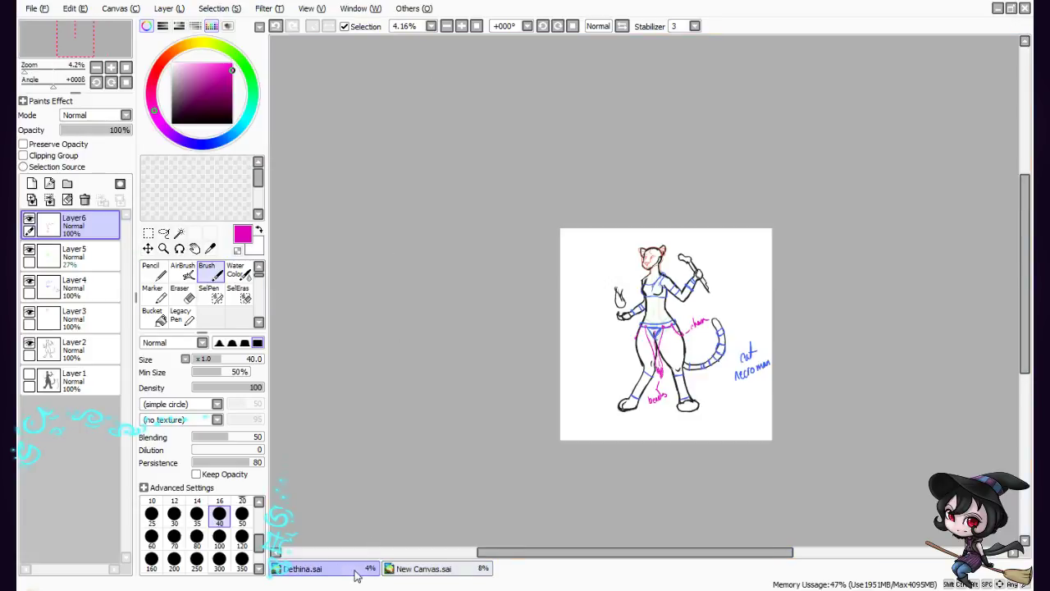
left_click(1025, 8)
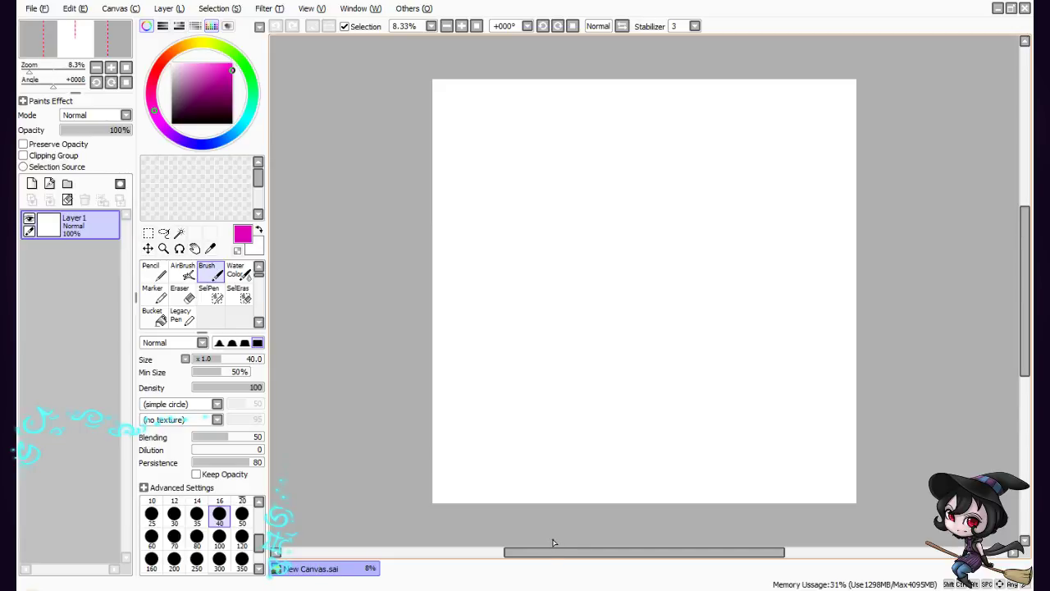
Draw a thick mid-grey ring in the upper middle of the blank canvas with a size 120 brush
left_click(242, 538)
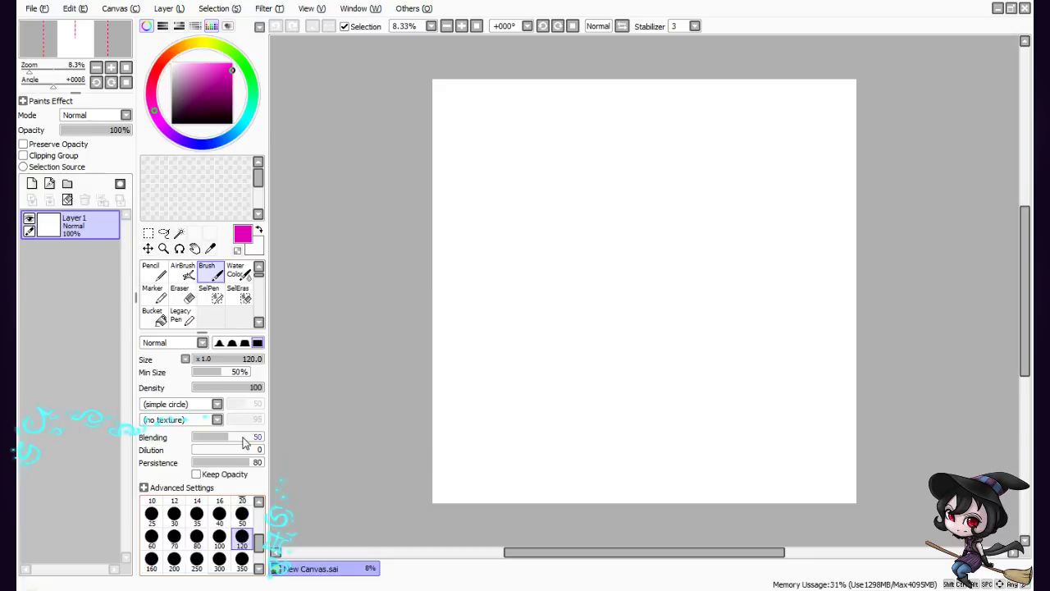
mouse_move(182, 88)
left_mouse_down()
mouse_move(171, 115)
mouse_move(184, 110)
mouse_move(174, 99)
left_mouse_up()
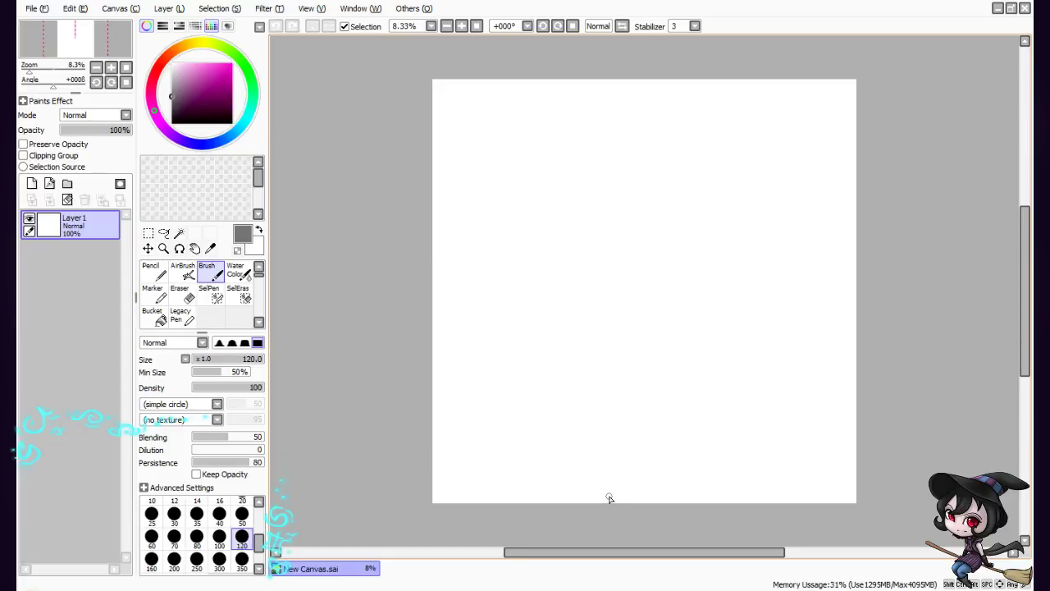
scroll(610, 501, "down", 1)
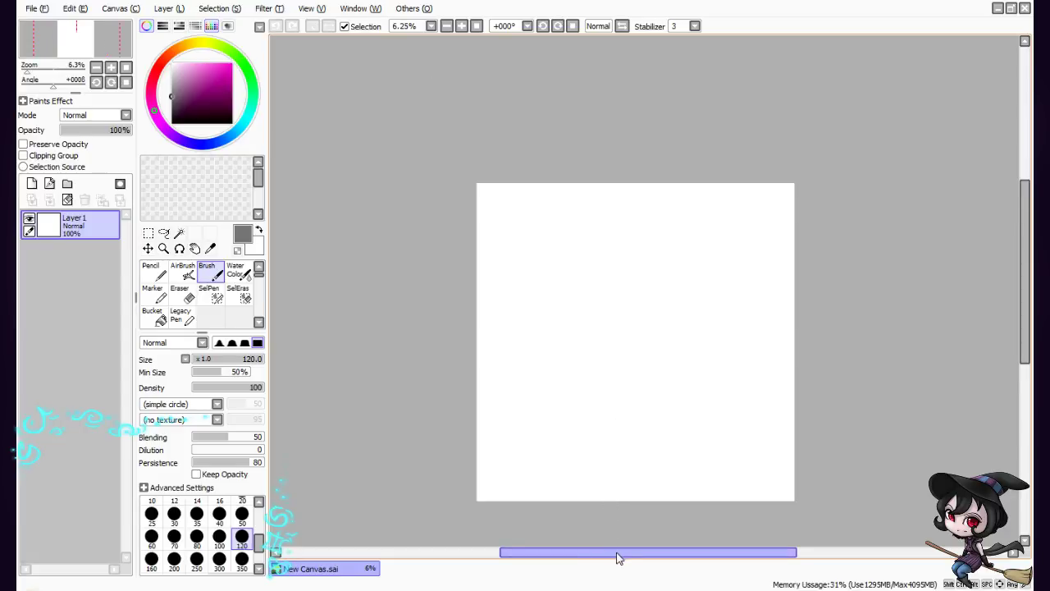
left_click_drag(619, 552, 612, 549)
left_click_drag(1026, 332, 1025, 344)
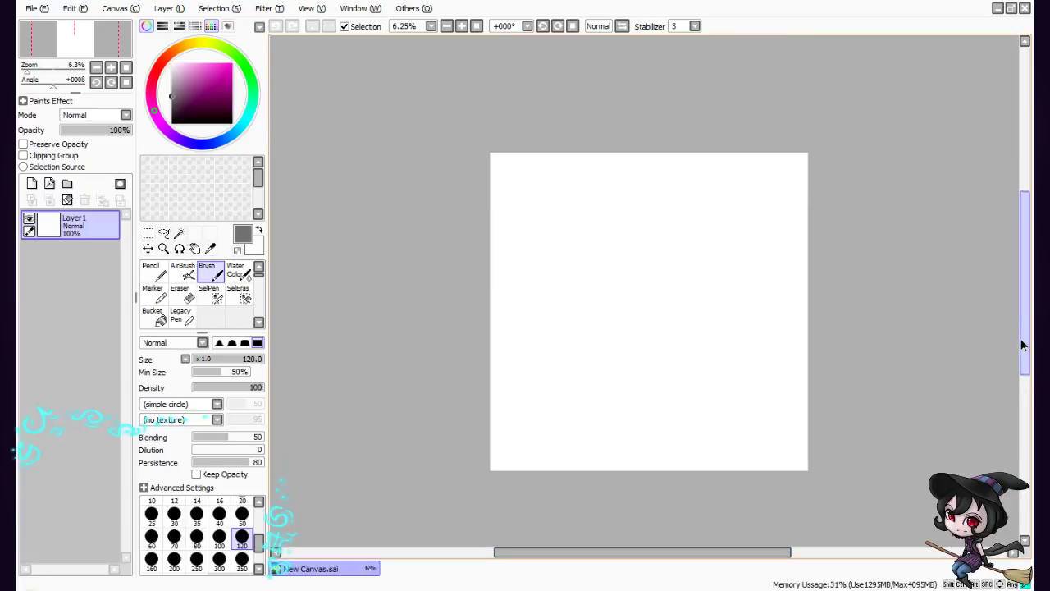
left_click_drag(599, 556, 614, 556)
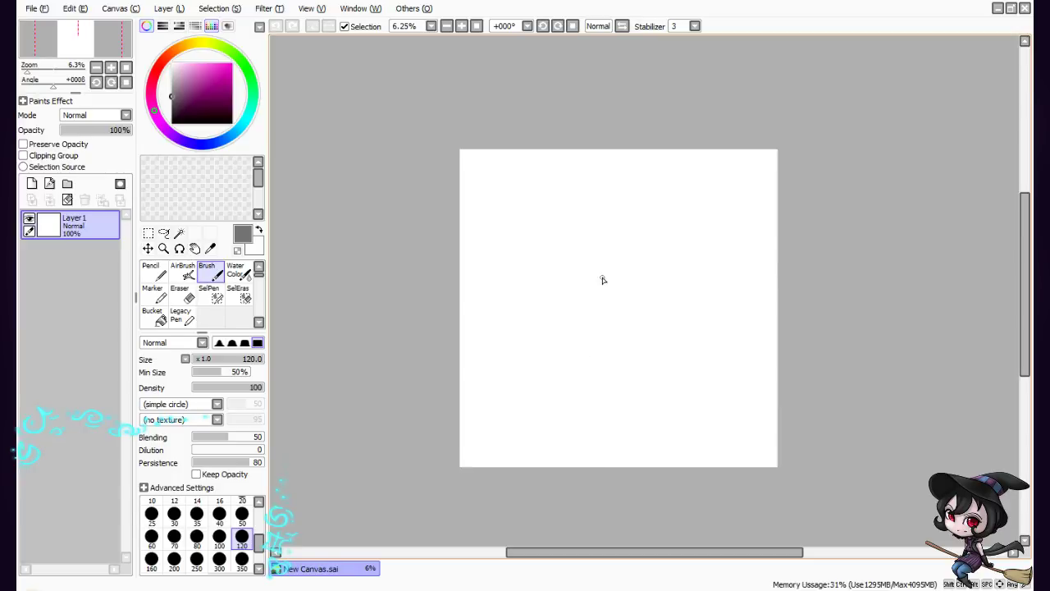
mouse_move(609, 238)
left_mouse_down()
mouse_move(623, 287)
mouse_move(617, 239)
mouse_move(602, 295)
mouse_move(606, 243)
mouse_move(633, 277)
mouse_move(615, 241)
mouse_move(623, 287)
mouse_move(599, 245)
mouse_move(630, 265)
mouse_move(584, 280)
mouse_move(604, 246)
mouse_move(627, 282)
mouse_move(607, 244)
mouse_move(586, 265)
mouse_move(624, 248)
mouse_move(596, 288)
mouse_move(589, 259)
mouse_move(620, 252)
mouse_move(624, 283)
left_mouse_up()
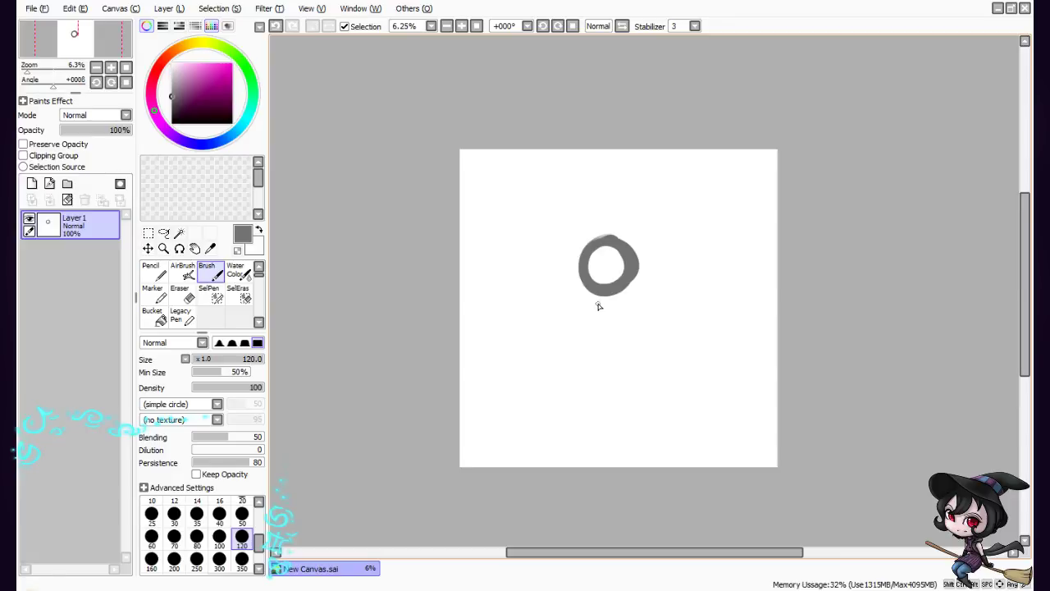
Draw two wavy grey contour lines below the ring, one for each side of a simple body
left_click_drag(595, 306, 596, 320)
mouse_move(594, 312)
left_mouse_down()
mouse_move(602, 337)
mouse_move(593, 386)
mouse_move(597, 343)
mouse_move(589, 377)
mouse_move(597, 398)
mouse_move(596, 354)
mouse_move(589, 372)
mouse_move(599, 421)
left_mouse_up()
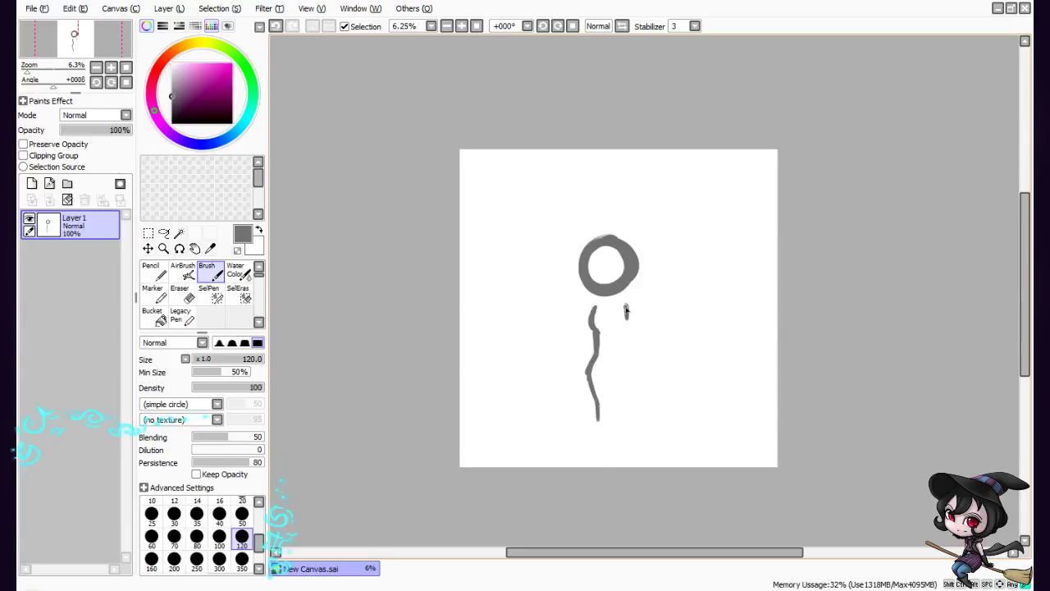
left_click_drag(626, 307, 627, 413)
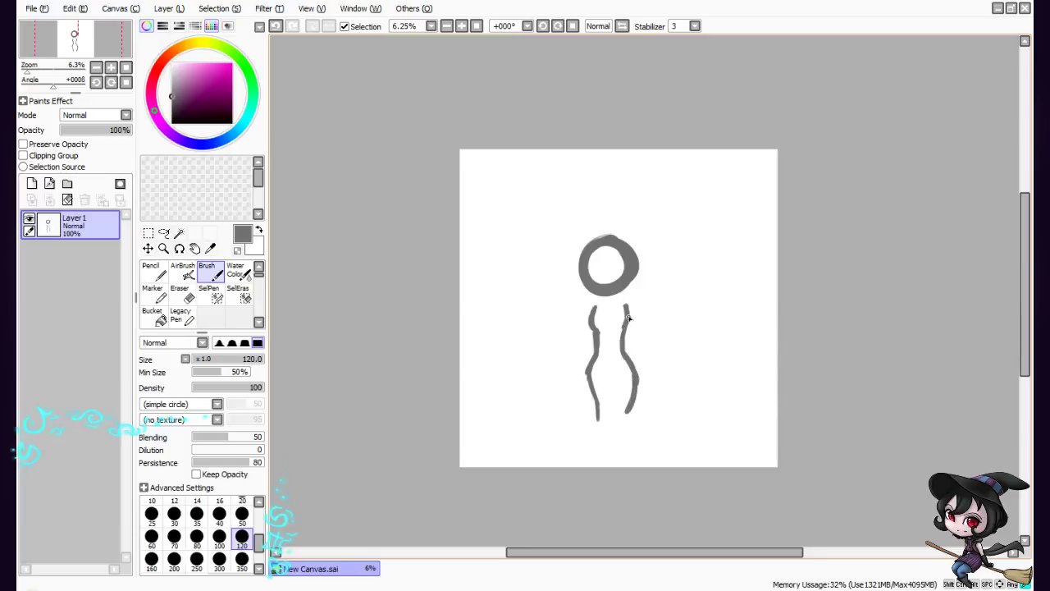
left_click_drag(627, 312, 622, 338)
scroll(720, 438, "up", 1)
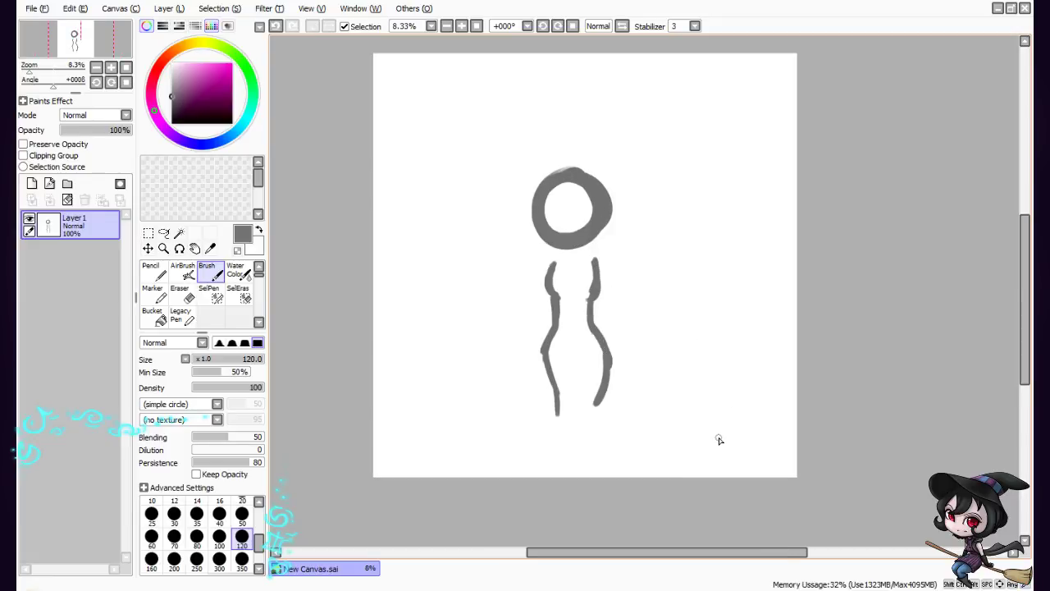
left_click_drag(668, 556, 638, 485)
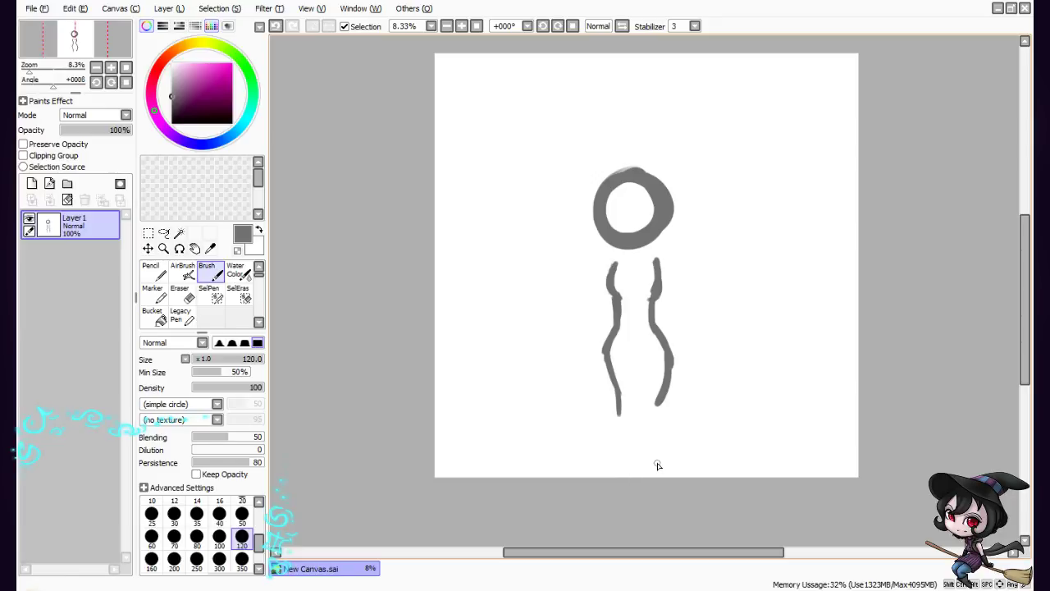
Undo the right-hand body contour and the lower end of the left-hand one
key("e")
key("e")
key("ctrl+z")
key("ctrl+z")
key("ctrl+z")
key("ctrl+z")
key("ctrl+z")
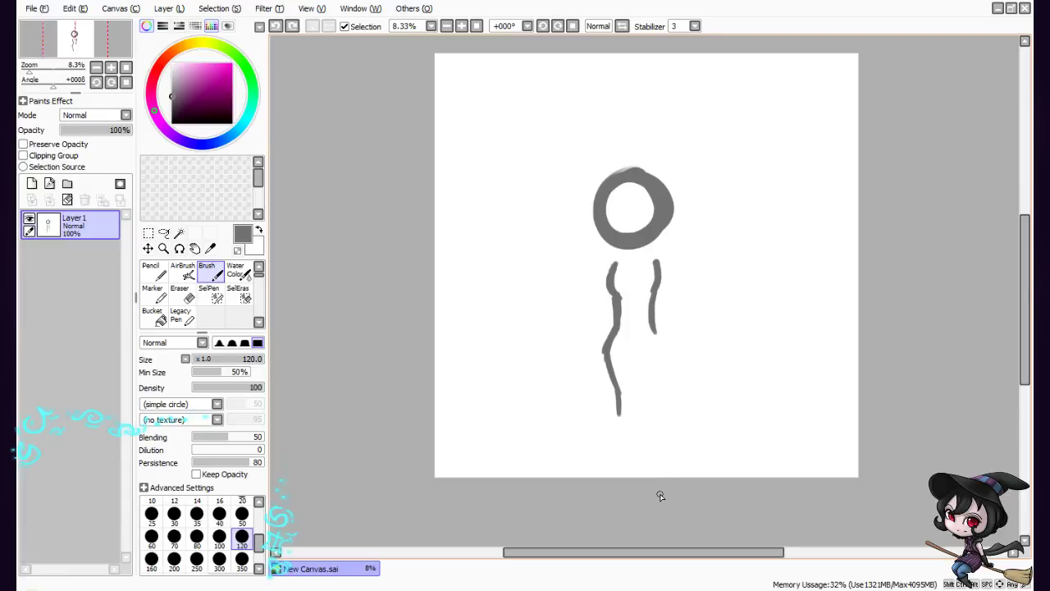
key("ctrl+z")
key("ctrl+z")
key("ctrl+z")
key("ctrl+z")
key("ctrl+z")
key("ctrl+z")
key("ctrl+z")
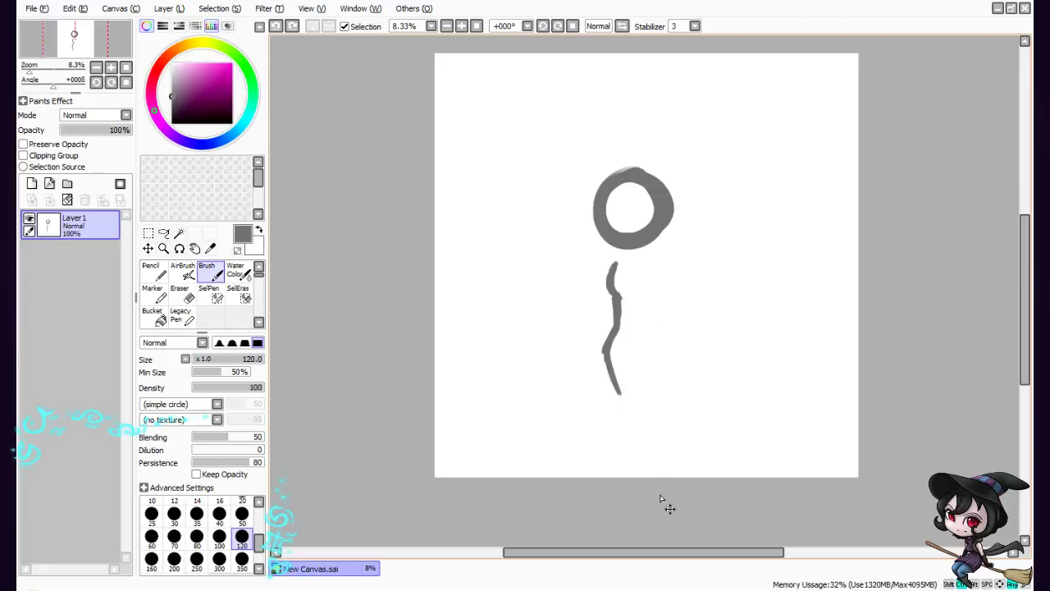
Undo all the grey brush strokes, including the ring and the wavy line, until the canvas is blank
key("ctrl+z")
key("ctrl+z")
key("ctrl+z")
key("ctrl+z")
key("ctrl+z")
key("ctrl+z")
key("ctrl+z")
key("ctrl+z")
key("ctrl+z")
key("ctrl+z")
key("ctrl+z")
key("ctrl+z")
key("ctrl+z")
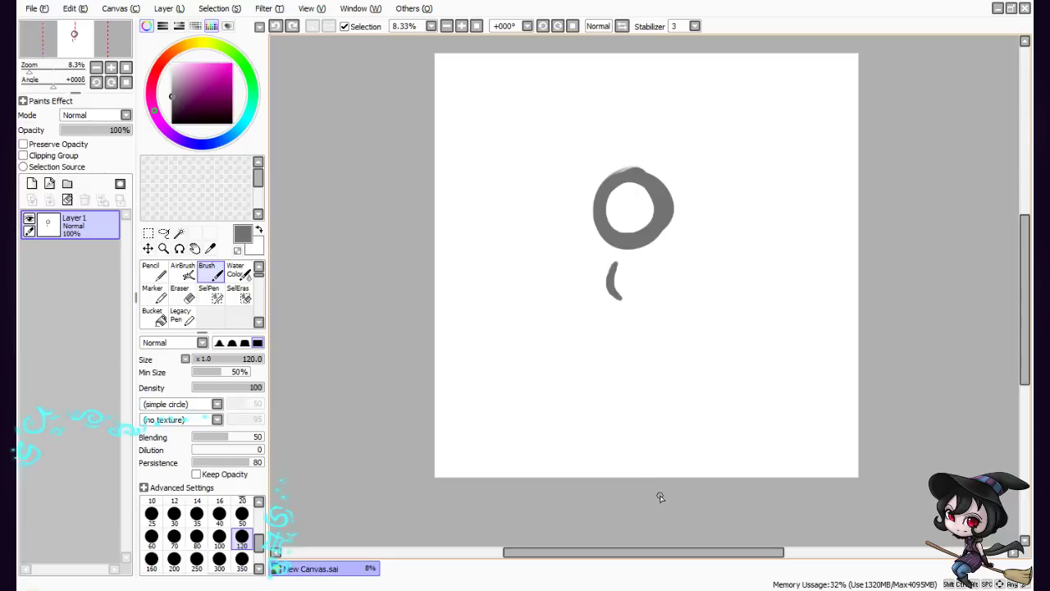
key("ctrl+z")
key("ctrl+z")
key("ctrl+z")
key("ctrl+z")
key("ctrl+z")
key("ctrl+z")
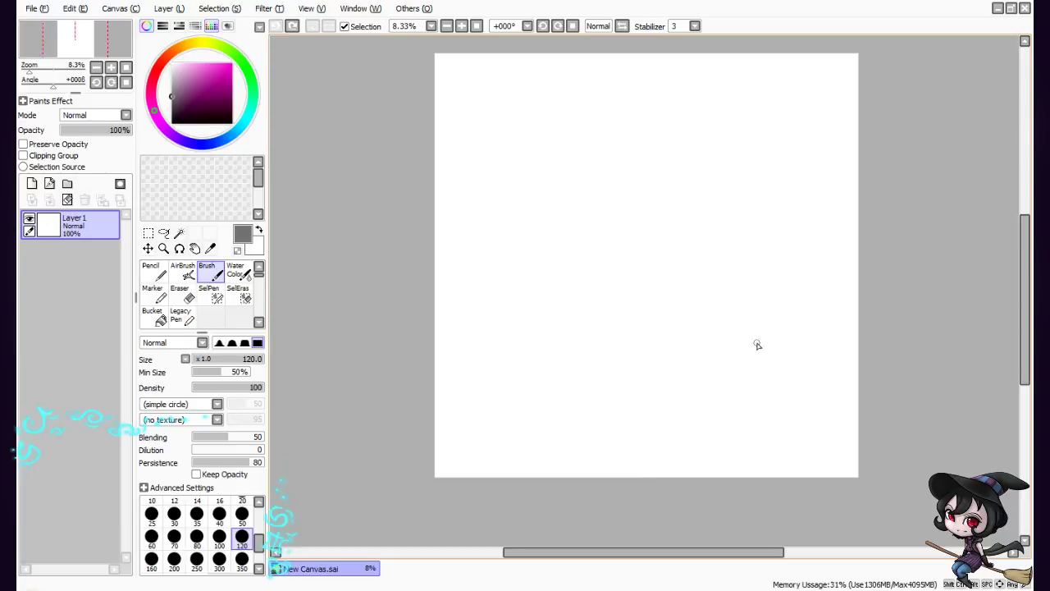
Set the brush colour to a medium blue-violet and the brush size to 40
left_click_drag(626, 551, 642, 552)
left_click_drag(1026, 337, 980, 349)
left_click_drag(647, 561, 647, 551)
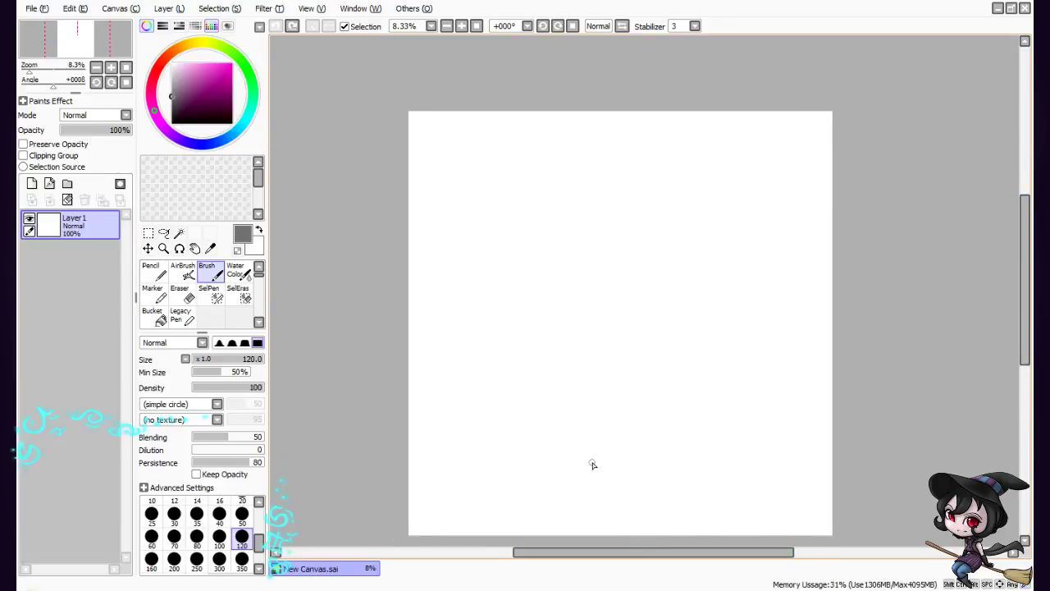
left_click(175, 123)
left_click(196, 143)
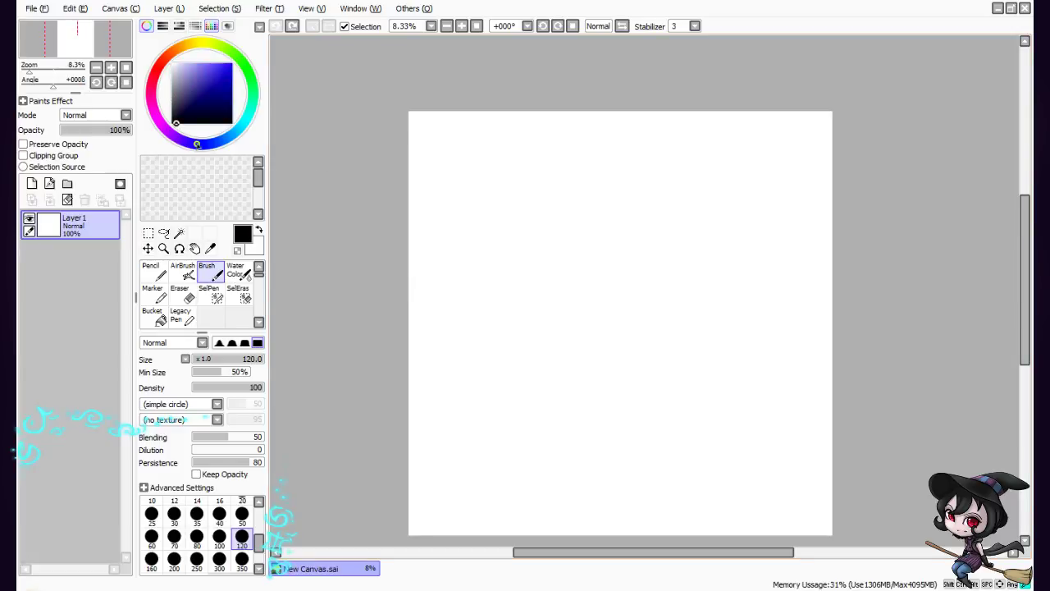
left_click_drag(215, 86, 210, 69)
scroll(237, 523, "up", 1)
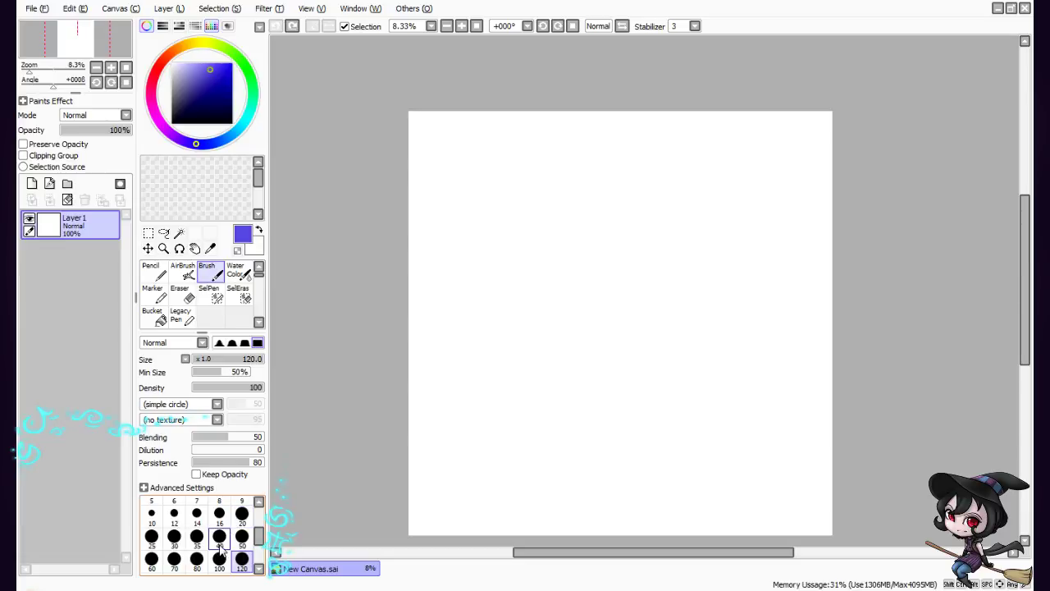
left_click(219, 536)
scroll(575, 460, "up", 1)
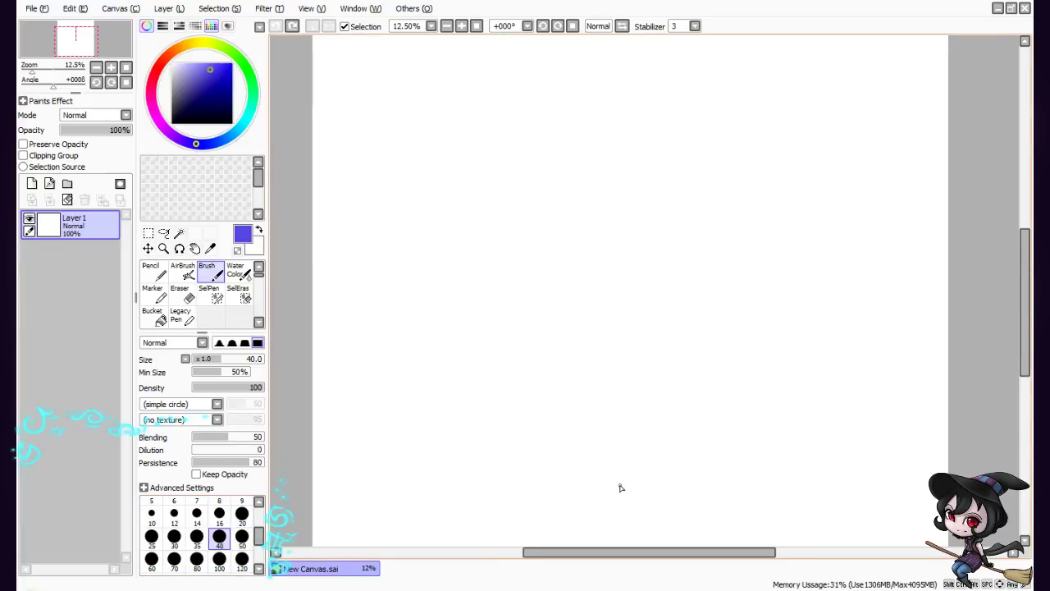
scroll(621, 488, "down", 1)
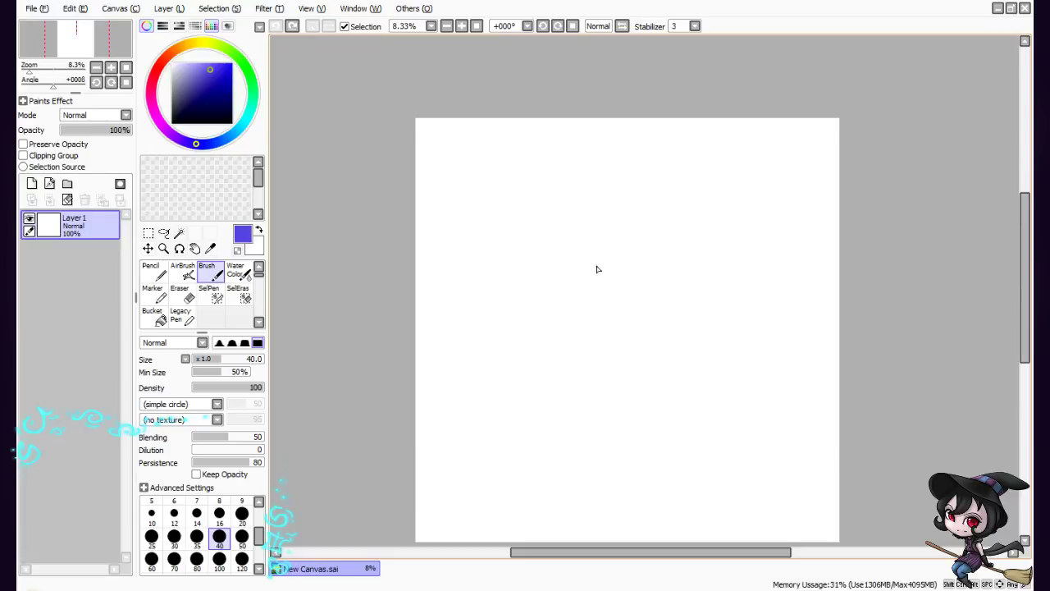
Sketch a round smiley face with two small circle eyes near the canvas centre, plus a heart above and to its right
mouse_move(602, 206)
left_mouse_down()
mouse_move(588, 340)
mouse_move(602, 206)
mouse_move(612, 221)
mouse_move(557, 279)
mouse_move(681, 246)
mouse_move(574, 238)
mouse_move(668, 228)
mouse_move(572, 231)
mouse_move(668, 246)
mouse_move(632, 215)
mouse_move(607, 343)
left_mouse_up()
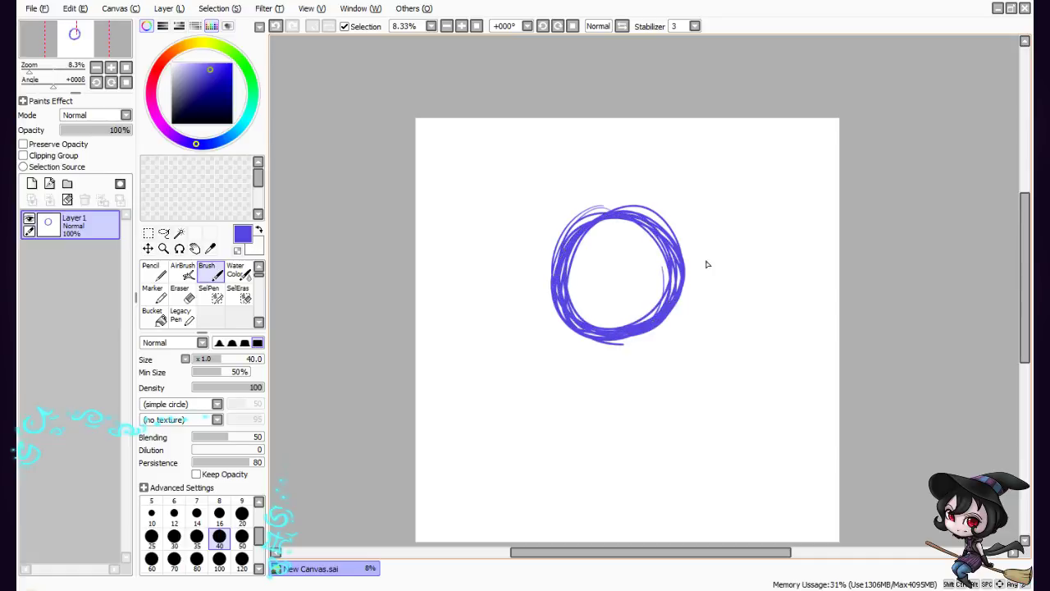
mouse_move(626, 272)
left_mouse_down()
mouse_move(625, 257)
mouse_move(588, 273)
mouse_move(591, 284)
mouse_move(588, 271)
mouse_move(594, 277)
left_mouse_up()
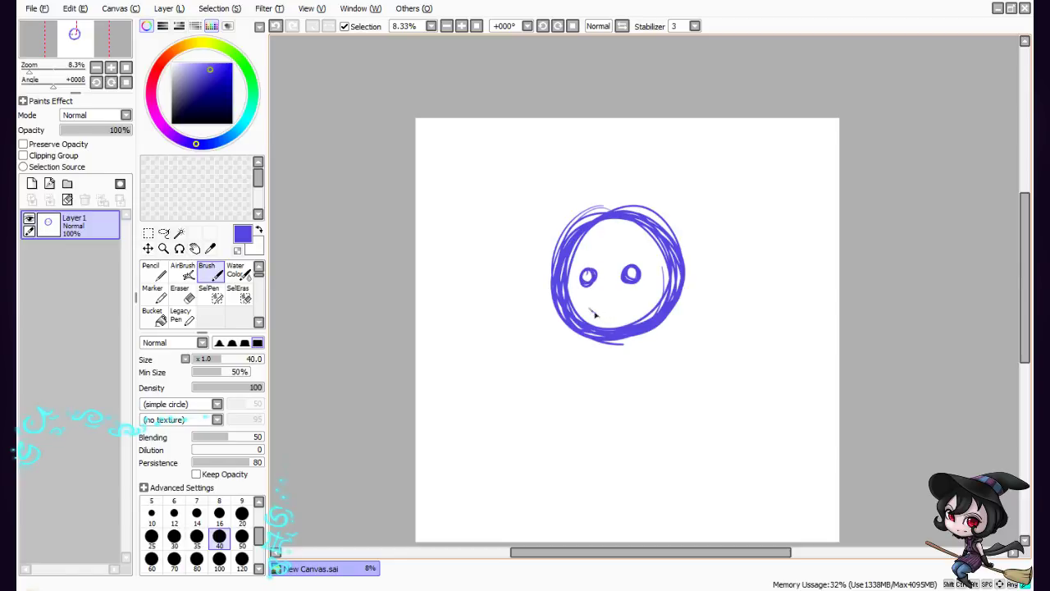
mouse_move(589, 309)
left_mouse_down()
mouse_move(612, 318)
mouse_move(636, 308)
mouse_move(597, 314)
mouse_move(617, 319)
left_mouse_up()
mouse_move(716, 179)
left_mouse_down()
mouse_move(739, 162)
mouse_move(714, 202)
left_mouse_up()
left_click_drag(715, 161, 715, 202)
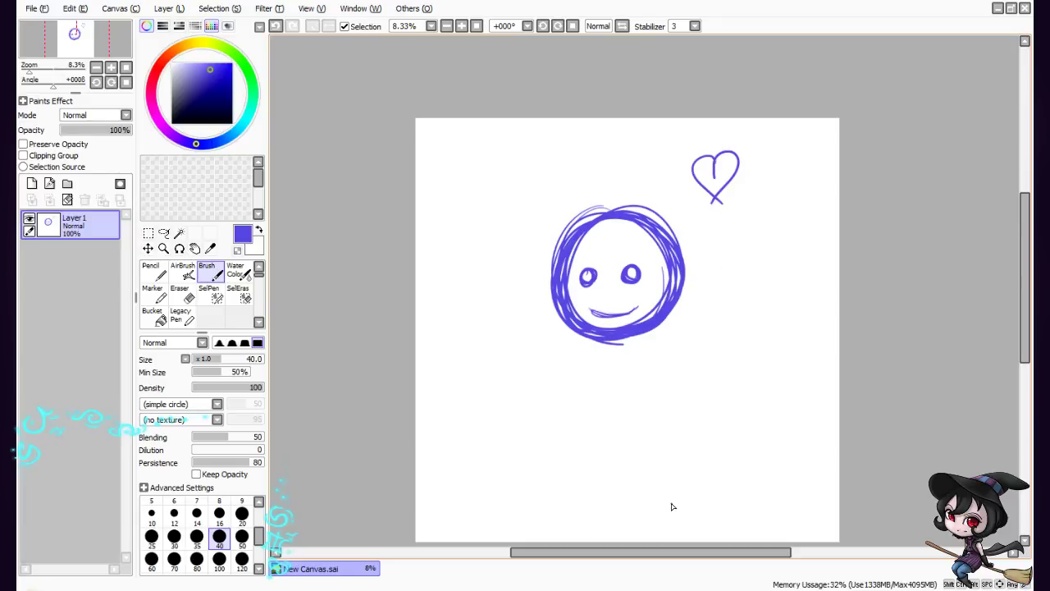
Lasso the smiley face without the heart, move it straight down the canvas, and release the selection
key("l")
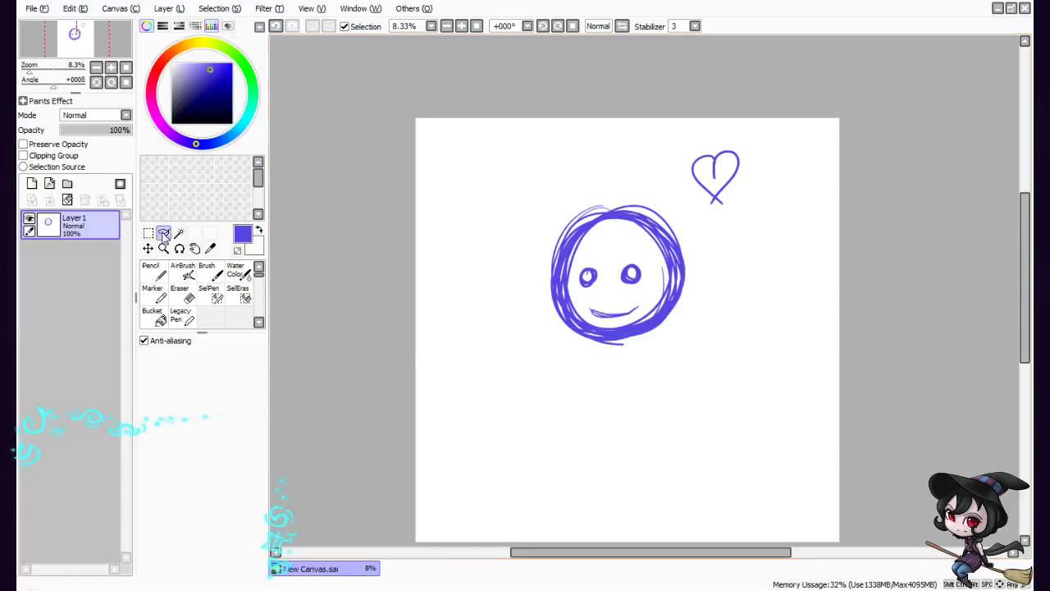
mouse_move(572, 151)
left_mouse_down()
mouse_move(500, 291)
mouse_move(655, 394)
mouse_move(711, 261)
mouse_move(648, 167)
mouse_move(519, 212)
left_mouse_up()
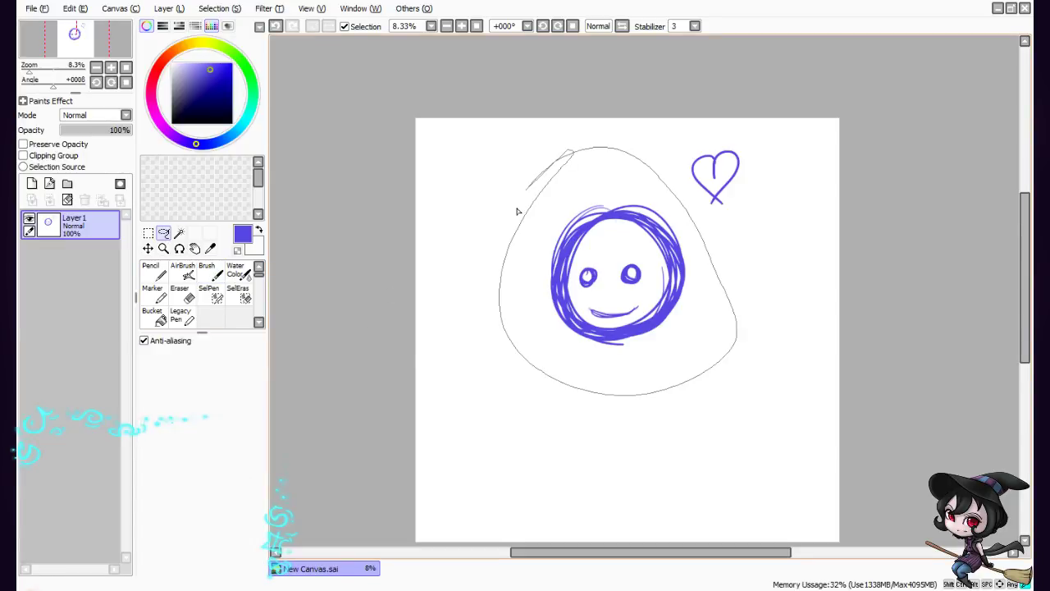
left_click(148, 248)
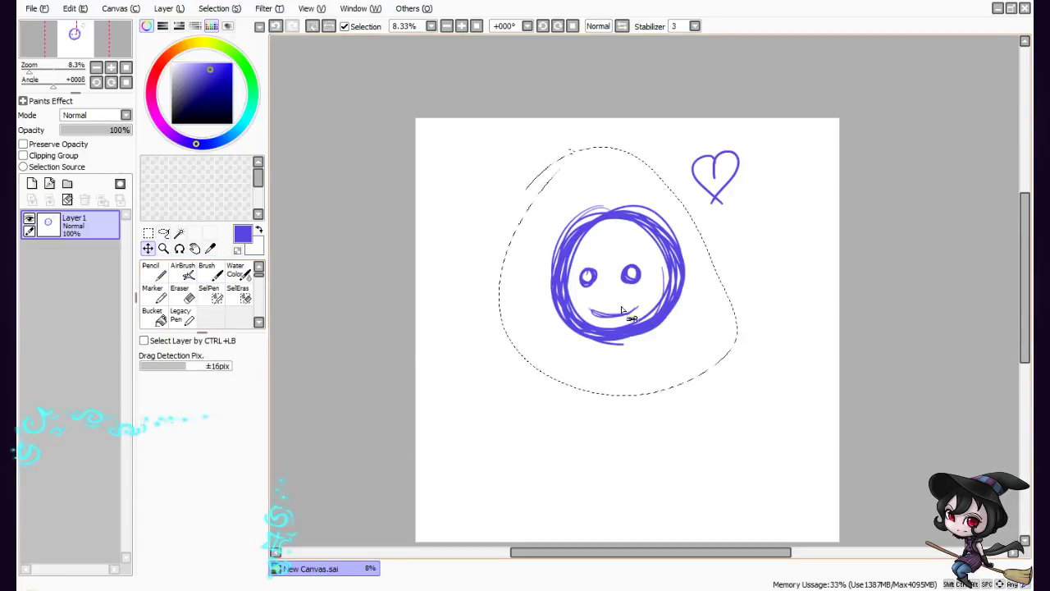
mouse_move(648, 296)
left_mouse_down()
mouse_move(638, 372)
mouse_move(655, 404)
left_mouse_up()
key("ctrl+t")
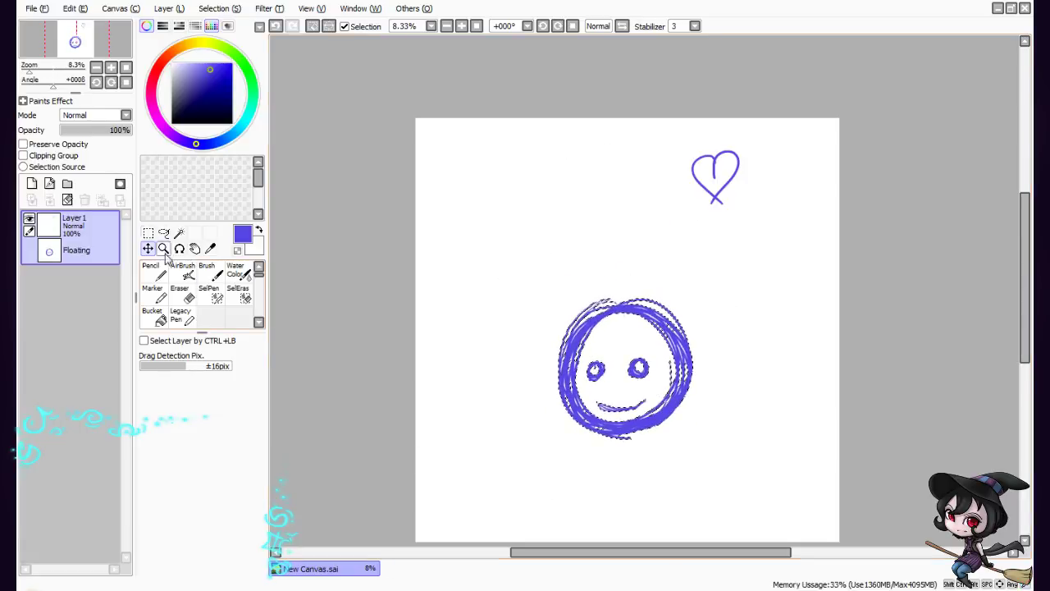
key("Return")
Sketch a slanted, narrow oval hat band across the top of the face with the Brush
left_click(206, 271)
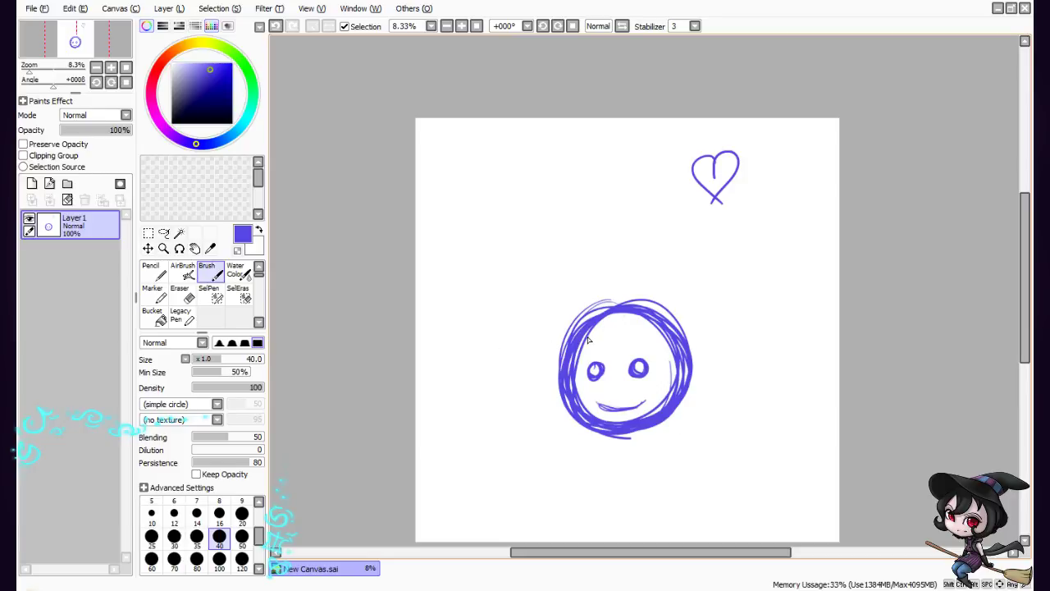
left_click_drag(558, 338, 641, 318)
mouse_move(557, 354)
left_mouse_down()
mouse_move(673, 314)
mouse_move(641, 315)
mouse_move(663, 274)
mouse_move(535, 169)
left_mouse_up()
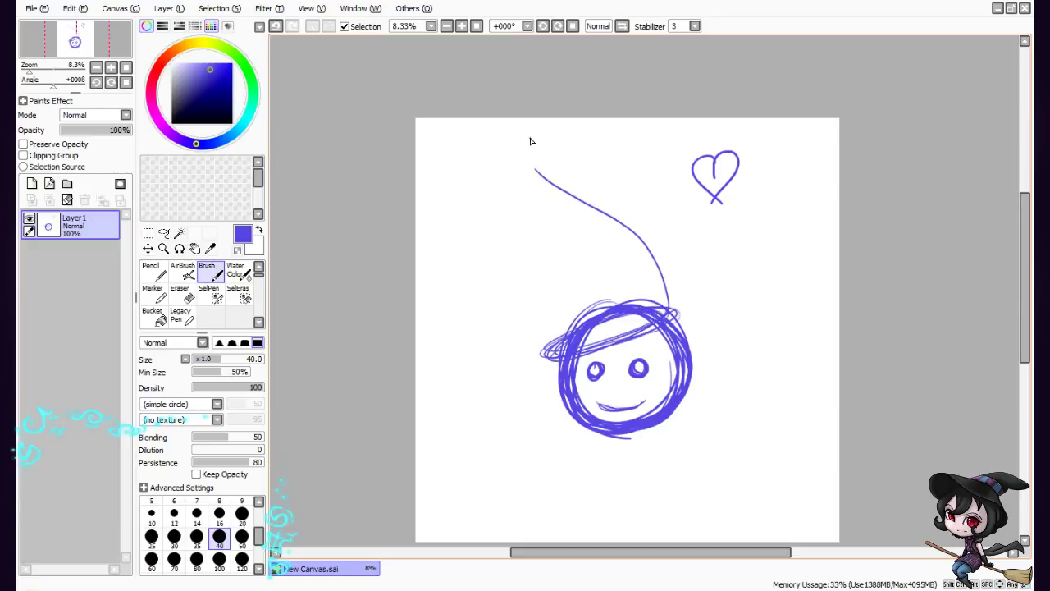
left_click_drag(549, 357, 537, 333)
key("ctrl+z")
key("ctrl+z")
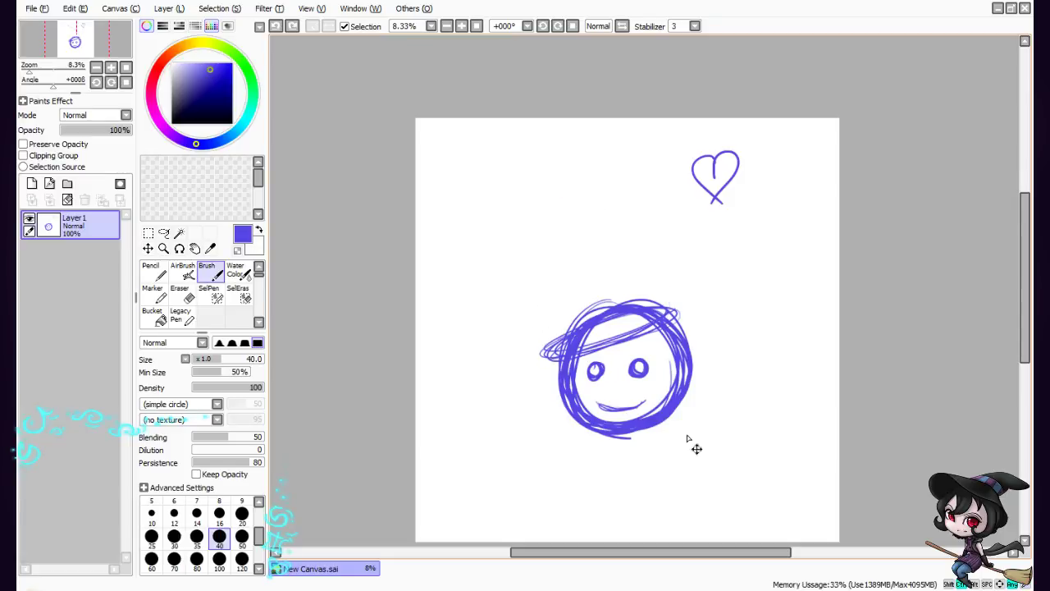
Draw the pointed witch hat crown rising from both ends of the band, with its tip folded down to the left
mouse_move(673, 319)
left_mouse_down()
mouse_move(649, 276)
mouse_move(535, 234)
mouse_move(507, 273)
left_mouse_up()
left_click_drag(533, 238, 503, 278)
mouse_move(530, 238)
left_mouse_down()
mouse_move(494, 284)
mouse_move(540, 272)
mouse_move(543, 258)
mouse_move(538, 341)
mouse_move(559, 361)
mouse_move(532, 279)
left_mouse_up()
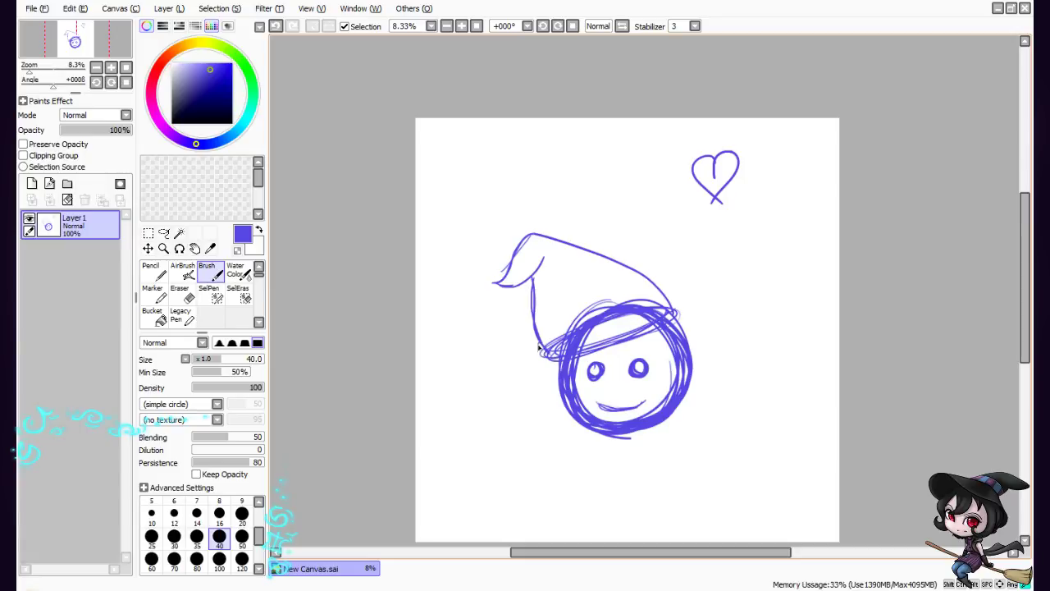
Draw the witch hat's wide brim flaring out on both sides of the head and reinforce the band at the crown's base
left_click_drag(542, 353, 490, 391)
mouse_move(671, 303)
left_mouse_down()
mouse_move(705, 293)
mouse_move(736, 308)
left_mouse_up()
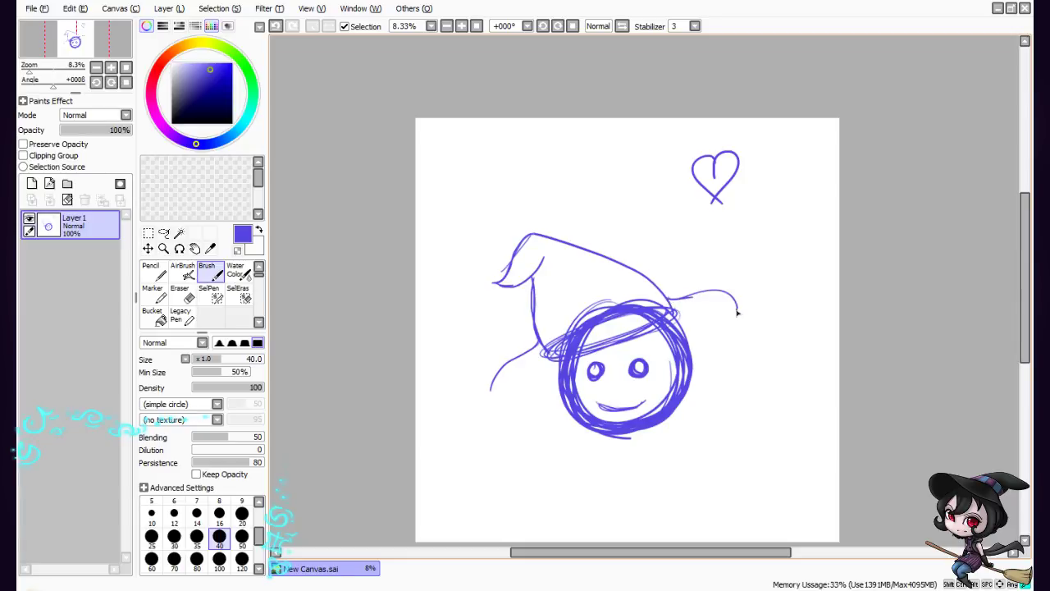
mouse_move(737, 310)
left_mouse_down()
mouse_move(709, 332)
mouse_move(607, 353)
mouse_move(474, 418)
left_mouse_up()
key("ctrl+z")
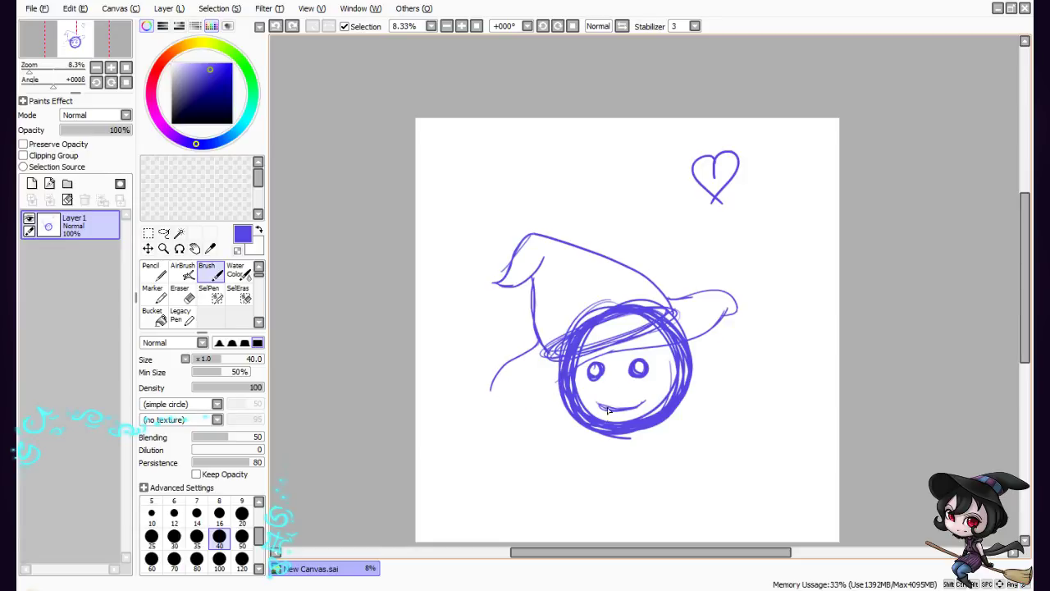
mouse_move(610, 354)
left_mouse_down()
mouse_move(492, 395)
mouse_move(506, 392)
left_mouse_up()
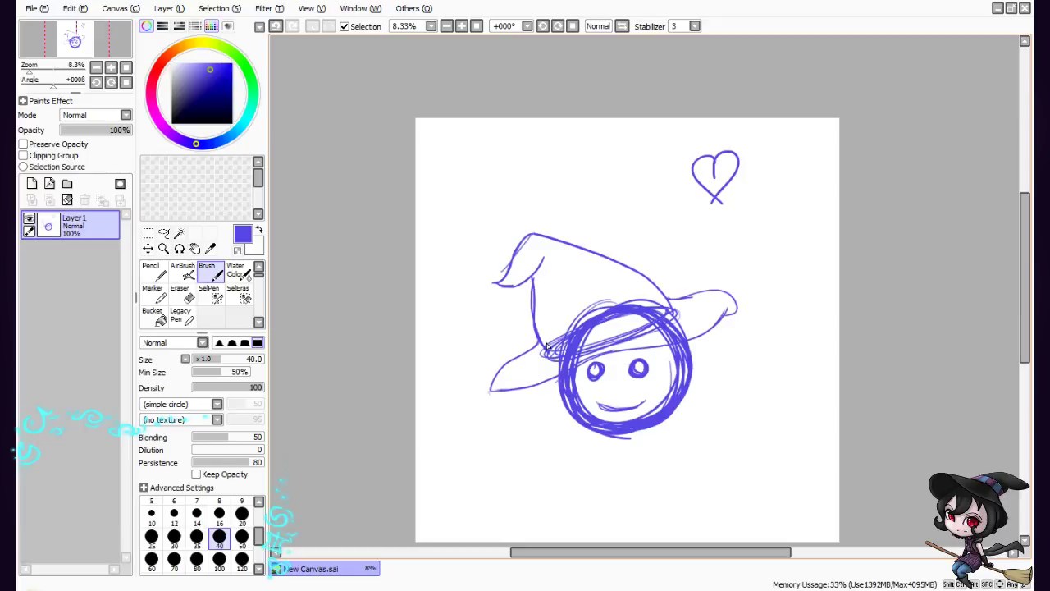
mouse_move(548, 345)
left_mouse_down()
mouse_move(639, 320)
mouse_move(598, 334)
mouse_move(666, 298)
mouse_move(612, 329)
mouse_move(538, 349)
mouse_move(567, 357)
mouse_move(661, 325)
left_mouse_up()
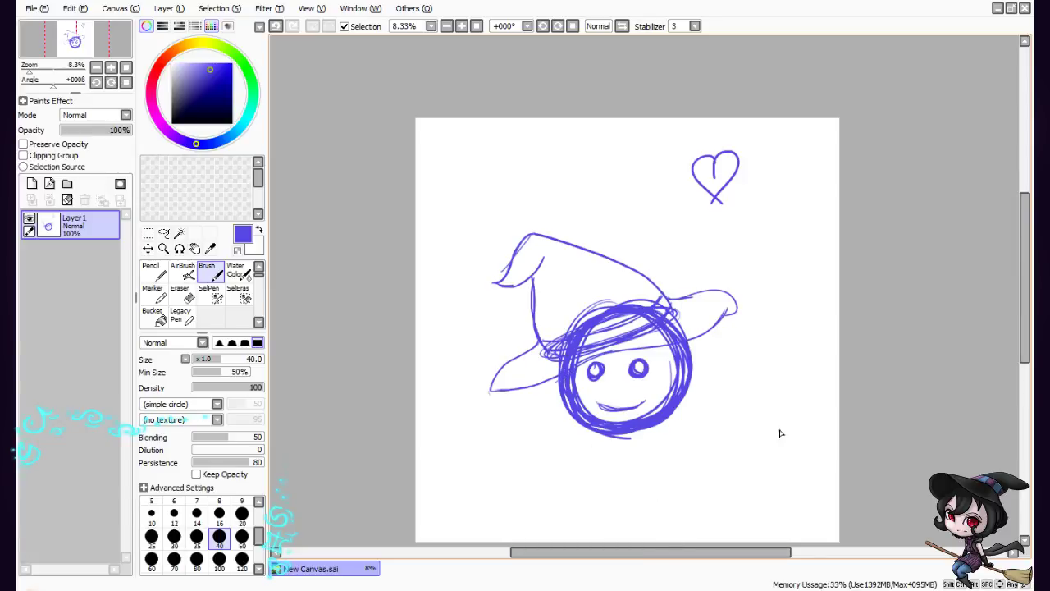
Sketch two flat, rounded foot shapes under the face, one on each side
scroll(784, 435, "down", 2)
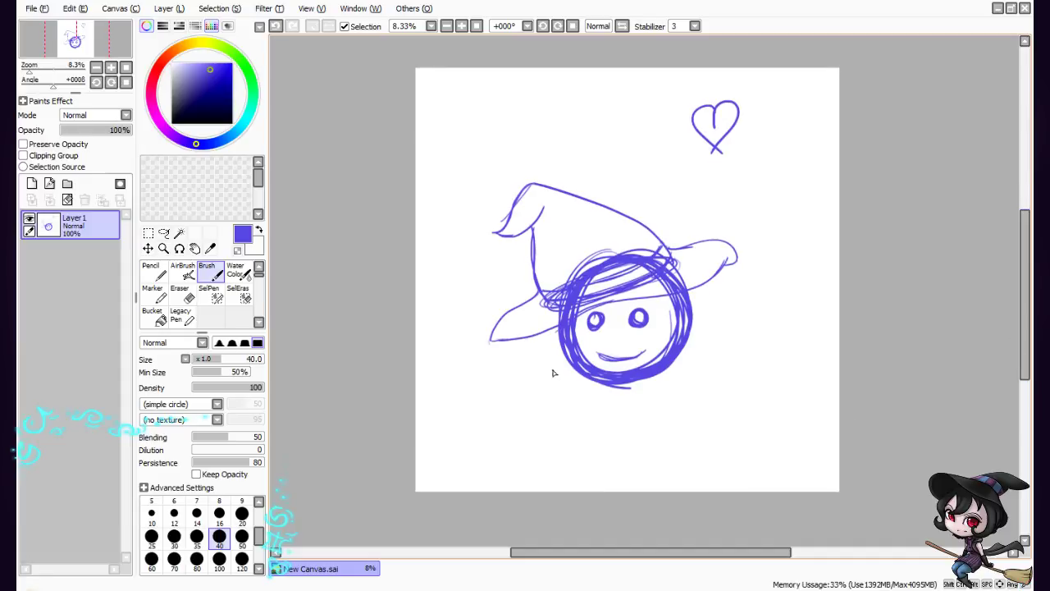
mouse_move(551, 376)
left_mouse_down()
mouse_move(575, 367)
mouse_move(646, 386)
left_mouse_up()
mouse_move(548, 380)
left_mouse_down()
mouse_move(594, 396)
mouse_move(585, 391)
mouse_move(650, 389)
left_mouse_up()
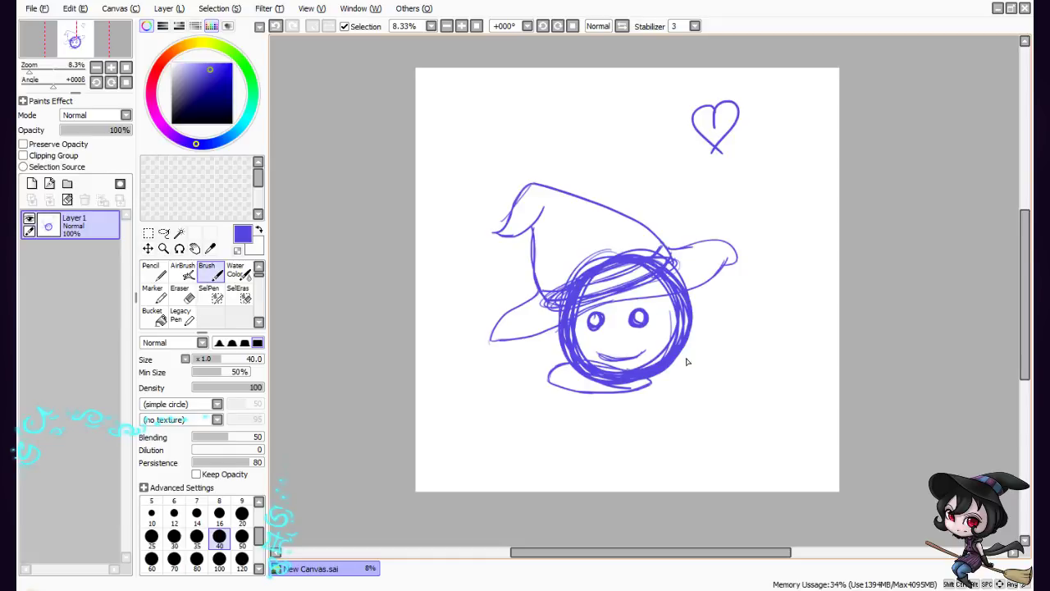
mouse_move(628, 371)
left_mouse_down()
mouse_move(719, 357)
mouse_move(684, 357)
mouse_move(718, 370)
mouse_move(648, 382)
mouse_move(717, 373)
mouse_move(707, 354)
mouse_move(713, 361)
mouse_move(657, 362)
left_mouse_up()
Add a new layer above the sketch and change the brush colour to magenta
mouse_move(616, 552)
left_mouse_down()
mouse_move(601, 549)
mouse_move(623, 540)
left_mouse_up()
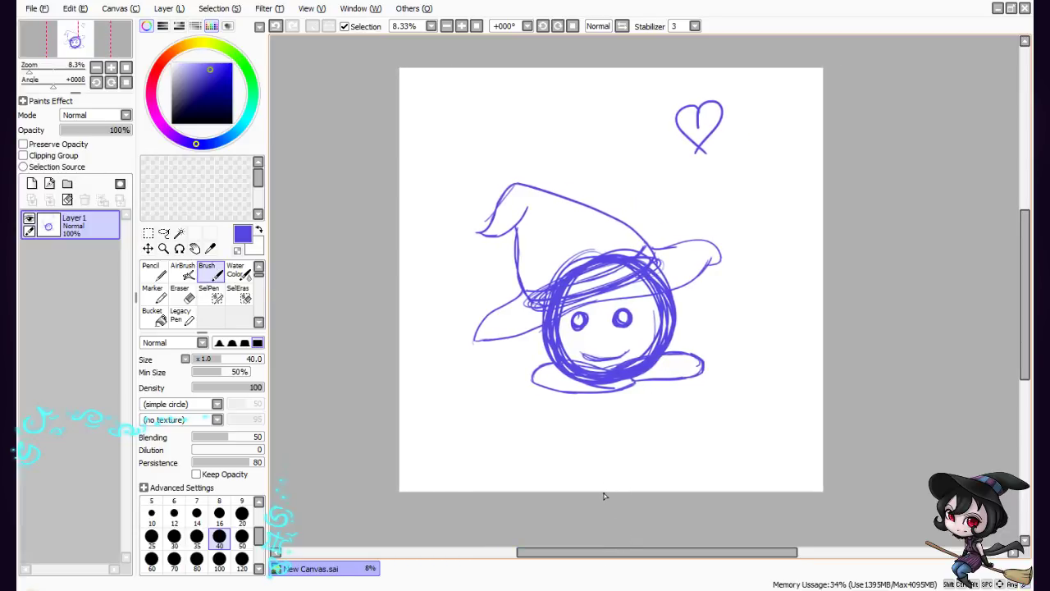
left_click(169, 8)
left_click(175, 22)
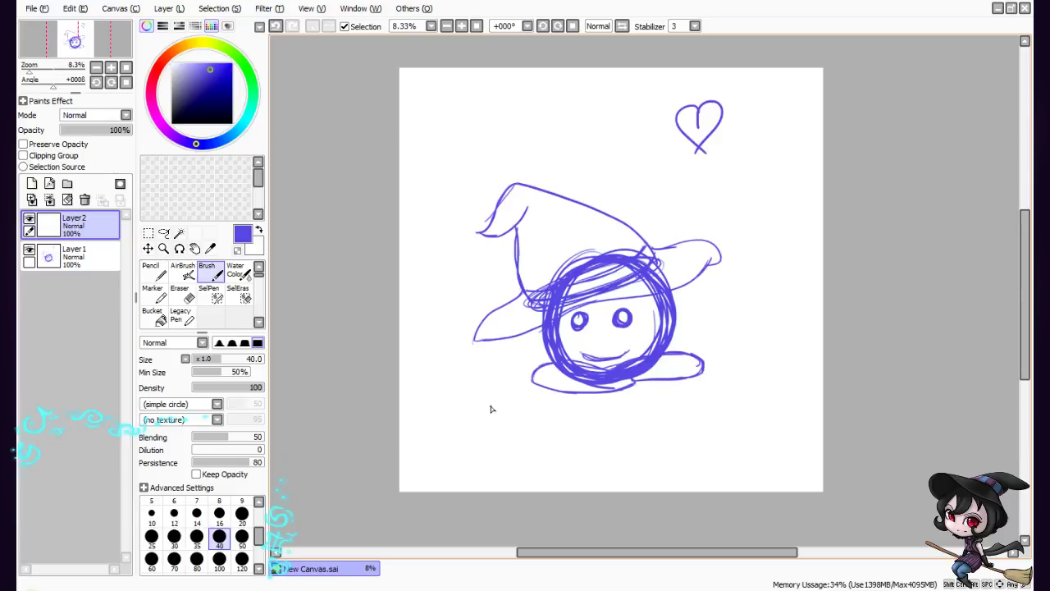
left_click_drag(157, 98, 157, 117)
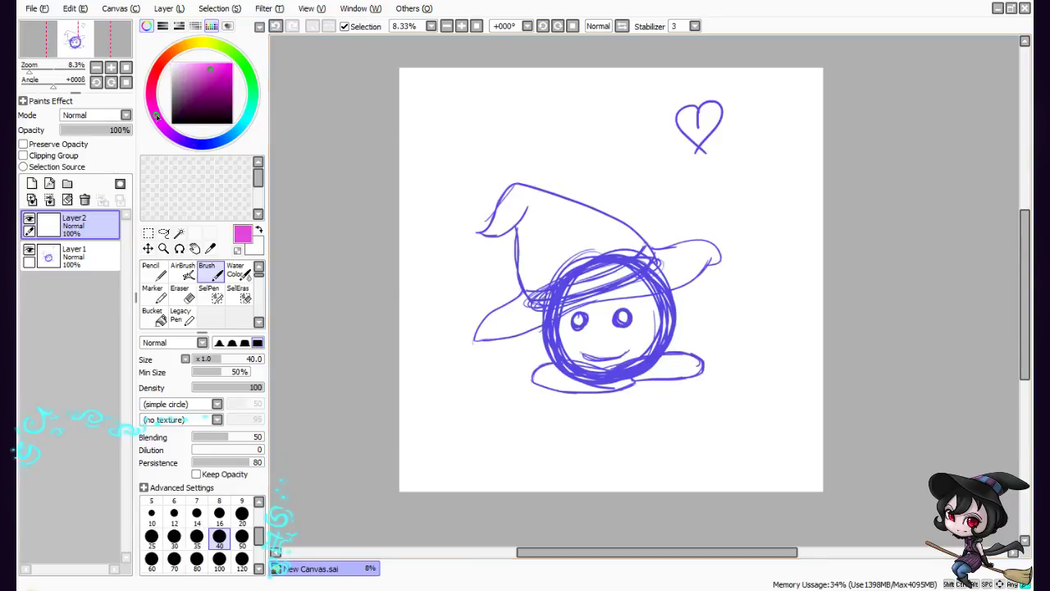
Trace the hat brim's left end, curled right flap and lower edge across the face in magenta
scroll(617, 473, "up", 1)
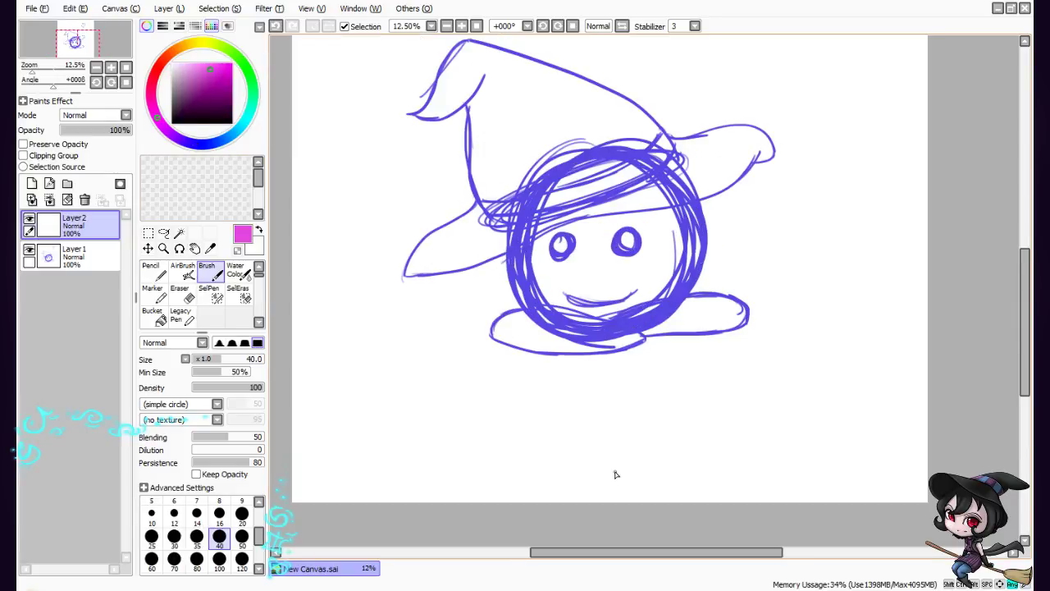
left_click_drag(1026, 353, 1026, 329)
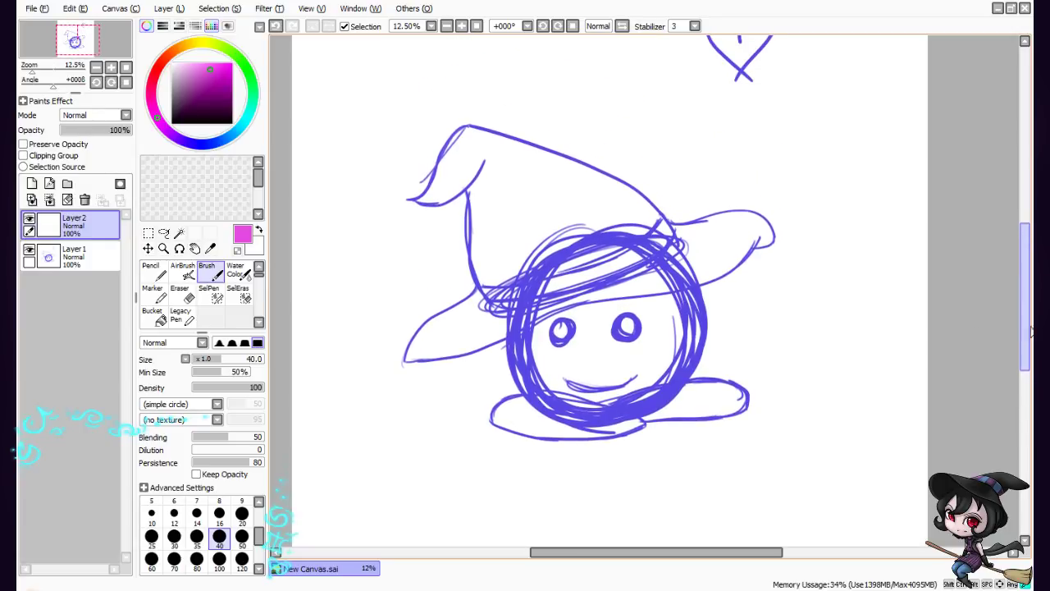
left_click_drag(633, 552, 620, 543)
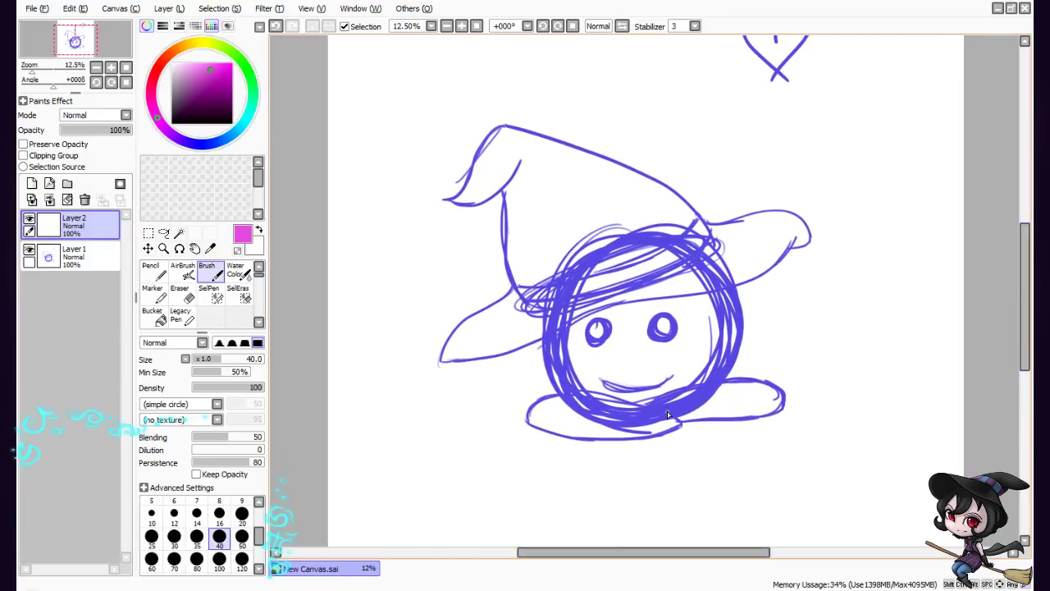
scroll(661, 439, "up", 1)
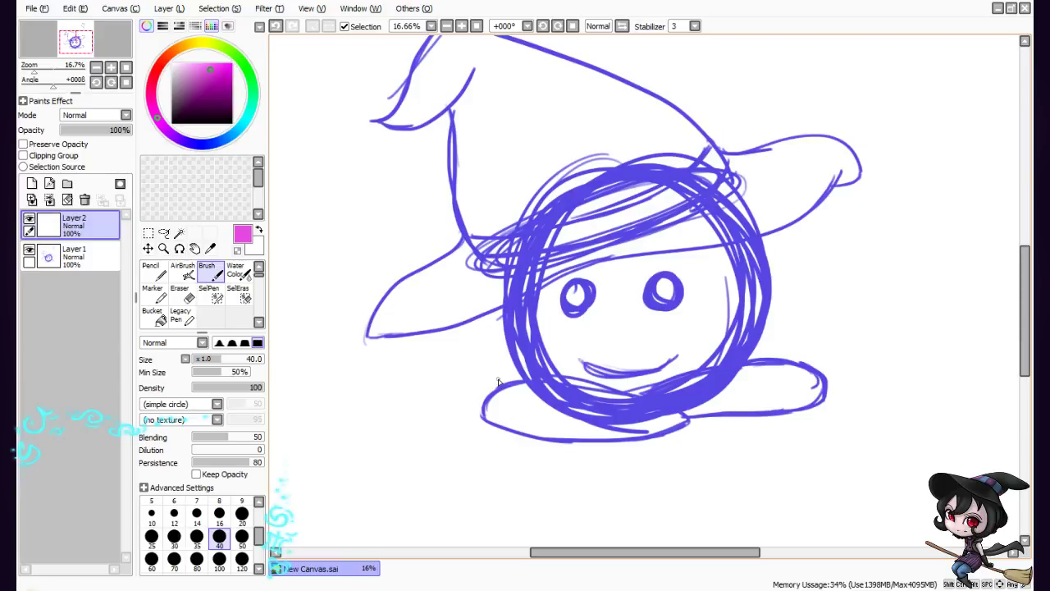
mouse_move(464, 235)
left_mouse_down()
mouse_move(375, 312)
mouse_move(389, 294)
mouse_move(391, 338)
left_mouse_up()
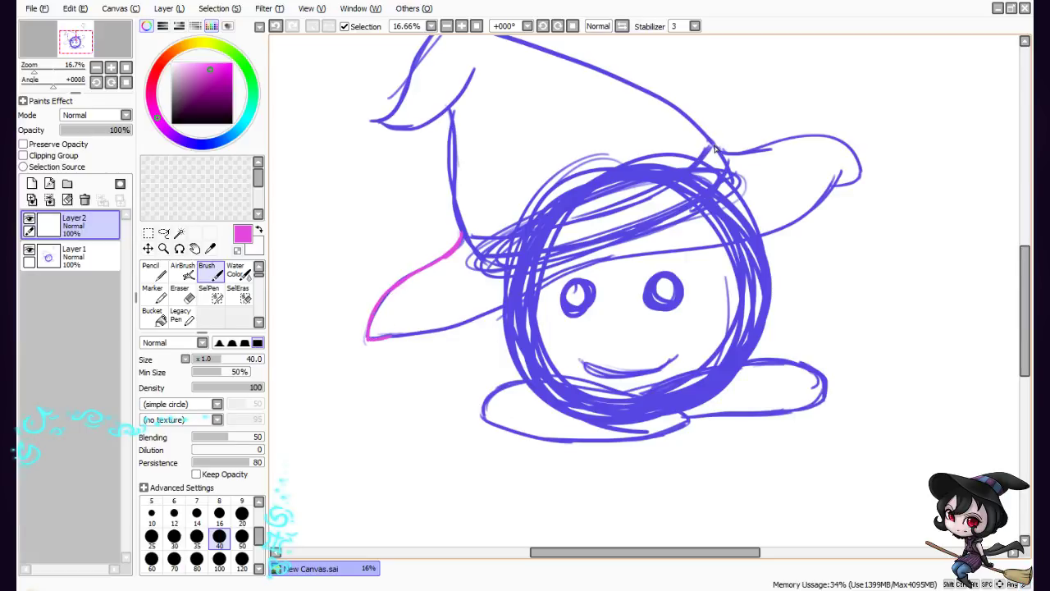
mouse_move(717, 149)
left_mouse_down()
mouse_move(811, 135)
mouse_move(862, 151)
left_mouse_up()
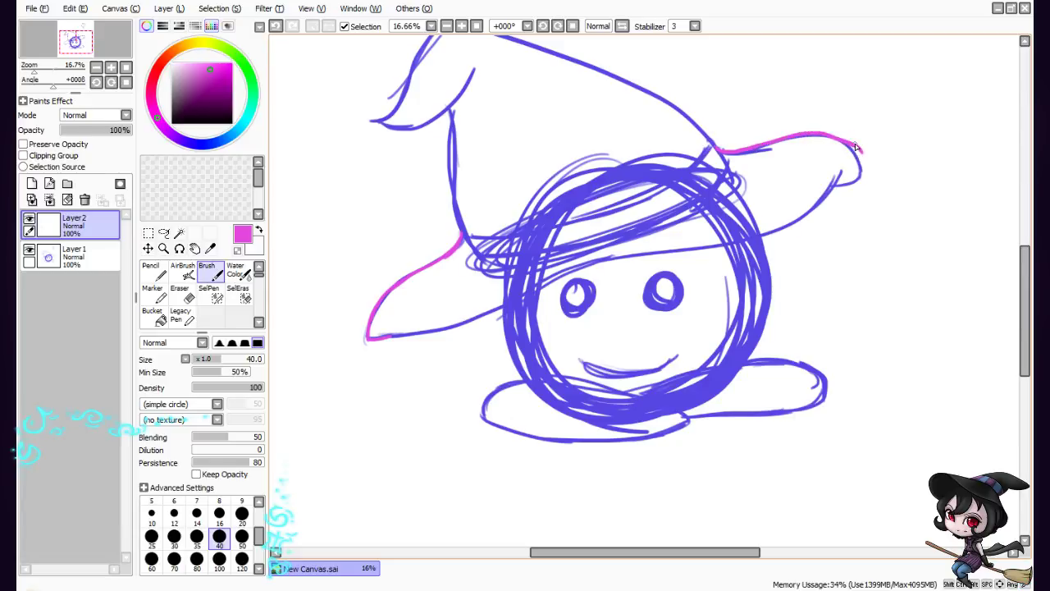
key("ctrl+z")
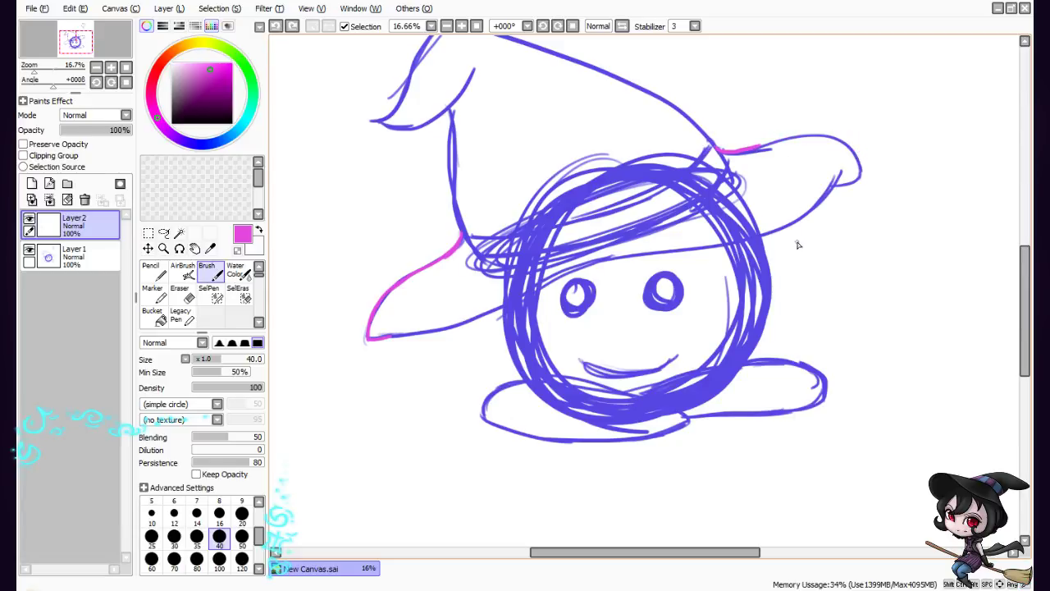
mouse_move(725, 151)
left_mouse_down()
mouse_move(784, 140)
mouse_move(864, 162)
mouse_move(853, 182)
mouse_move(833, 187)
mouse_move(841, 171)
mouse_move(757, 245)
left_mouse_up()
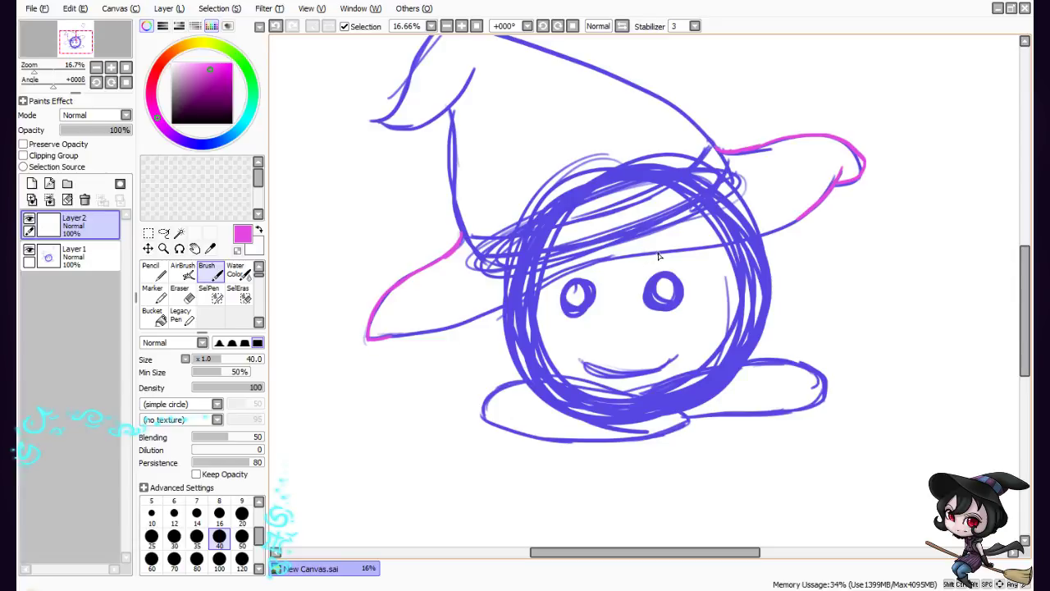
mouse_move(733, 245)
left_mouse_down()
mouse_move(545, 276)
mouse_move(472, 337)
left_mouse_up()
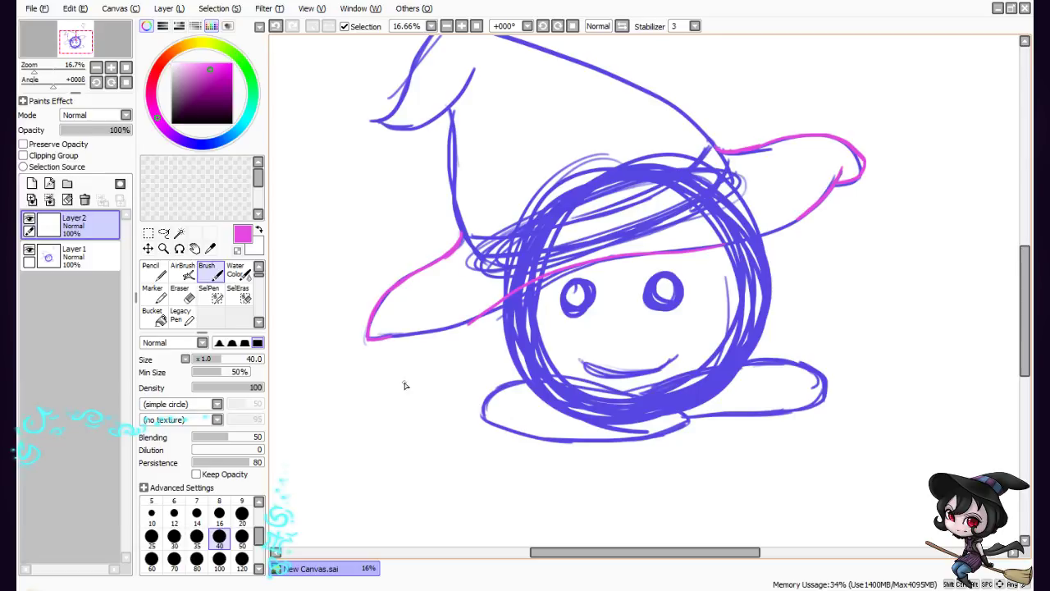
Close the gaps in the brim's lower edge on both sides and erase the stray line ends at its left part
key("e")
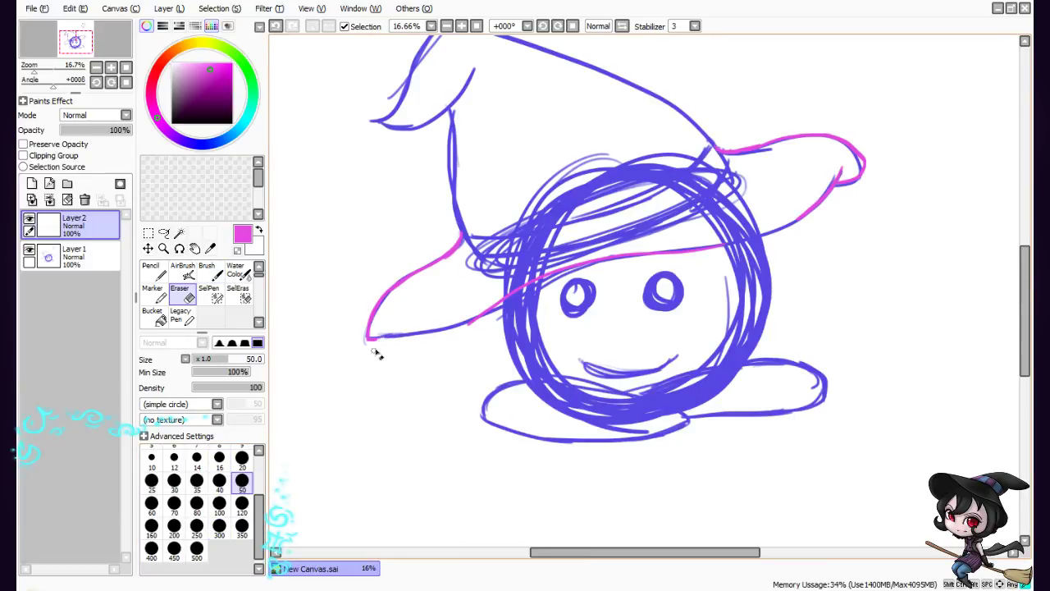
key("b")
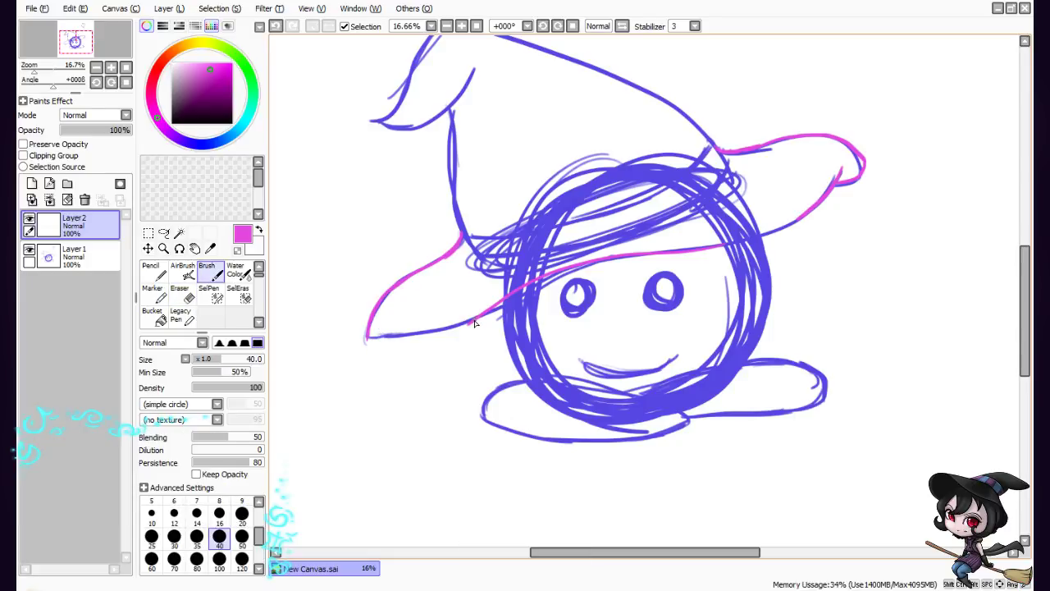
left_click_drag(474, 323, 367, 342)
left_click_drag(458, 333, 483, 318)
left_click_drag(806, 215, 708, 249)
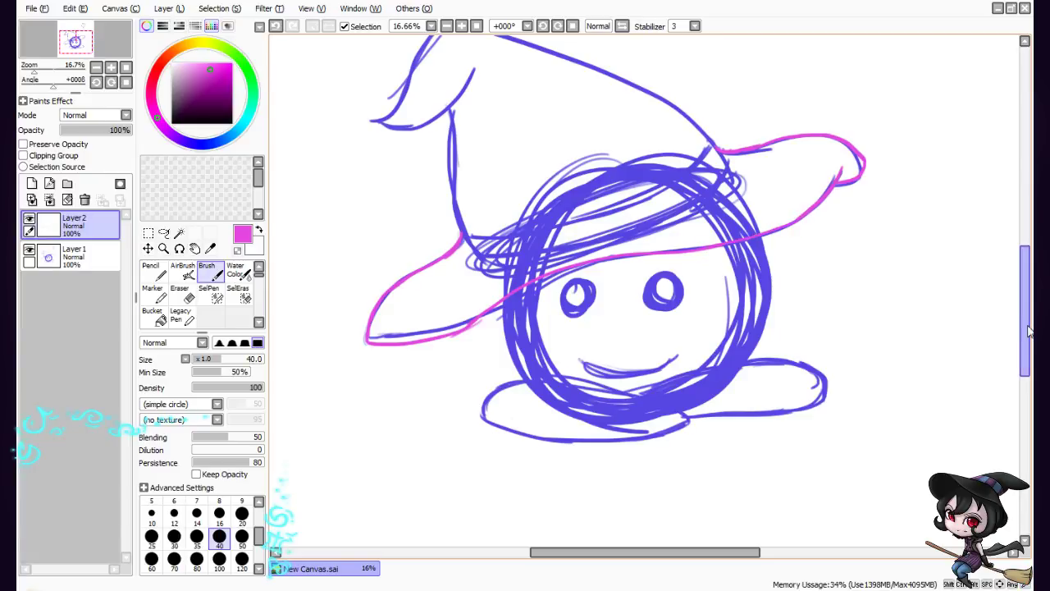
scroll(1029, 330, "up", 2)
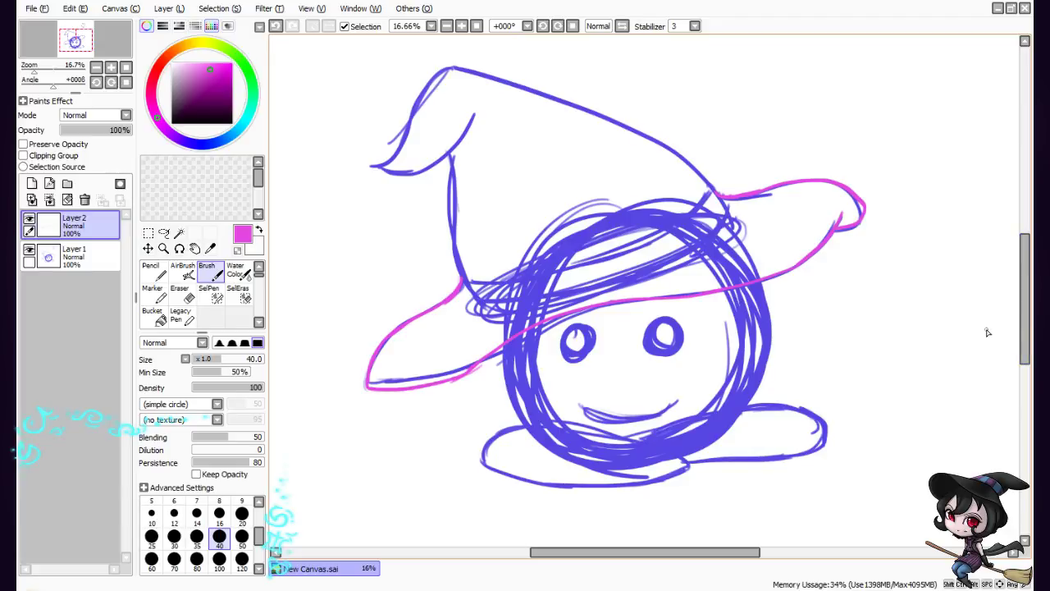
key("e")
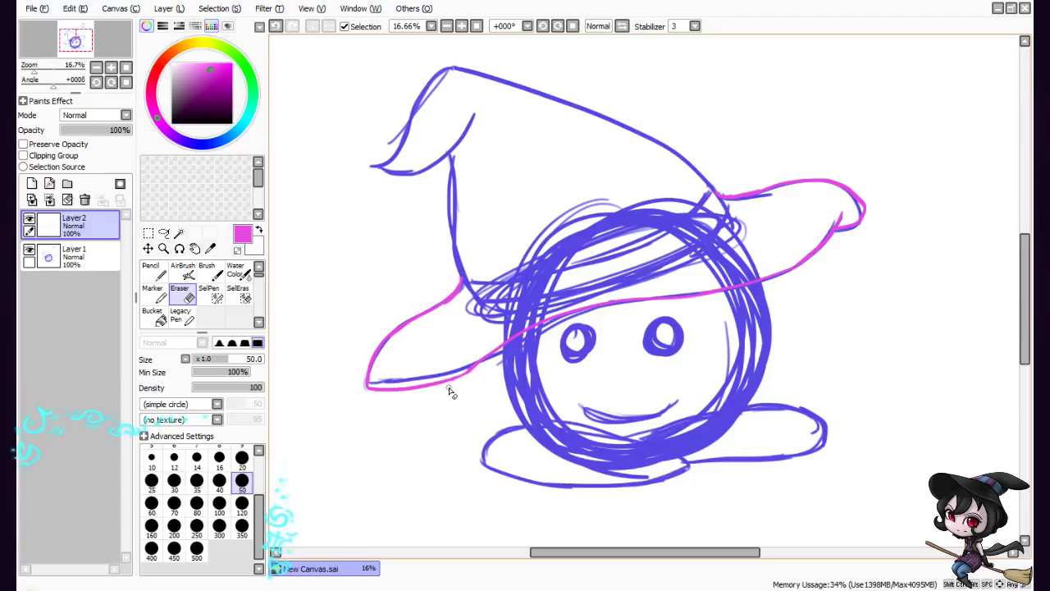
key("e")
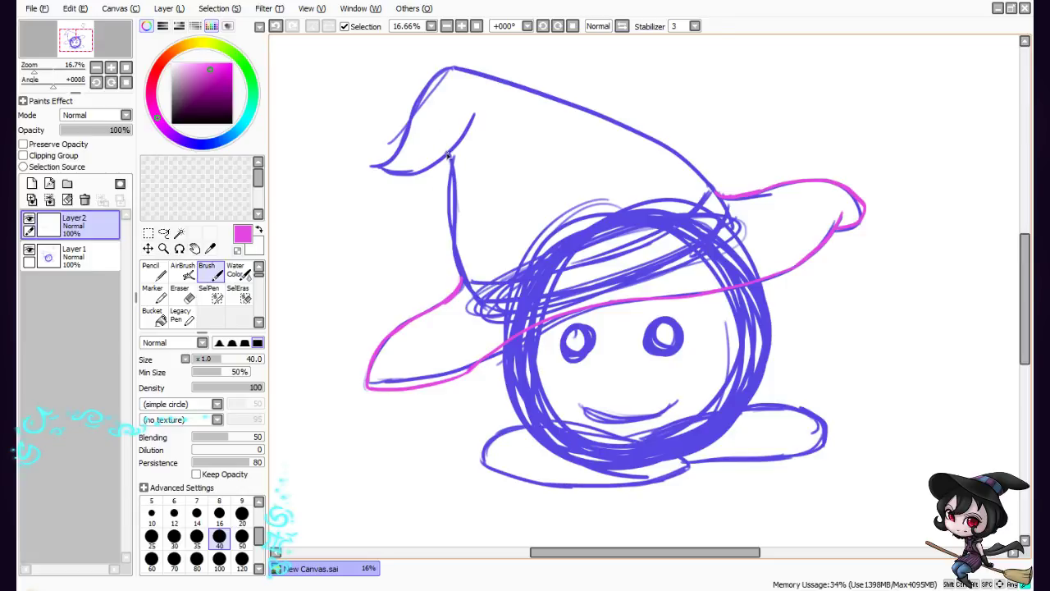
Trace the left side of the hat's crown and both edges of its folded-over tip in magenta
mouse_move(449, 156)
left_mouse_down()
mouse_move(451, 248)
mouse_move(474, 302)
left_mouse_up()
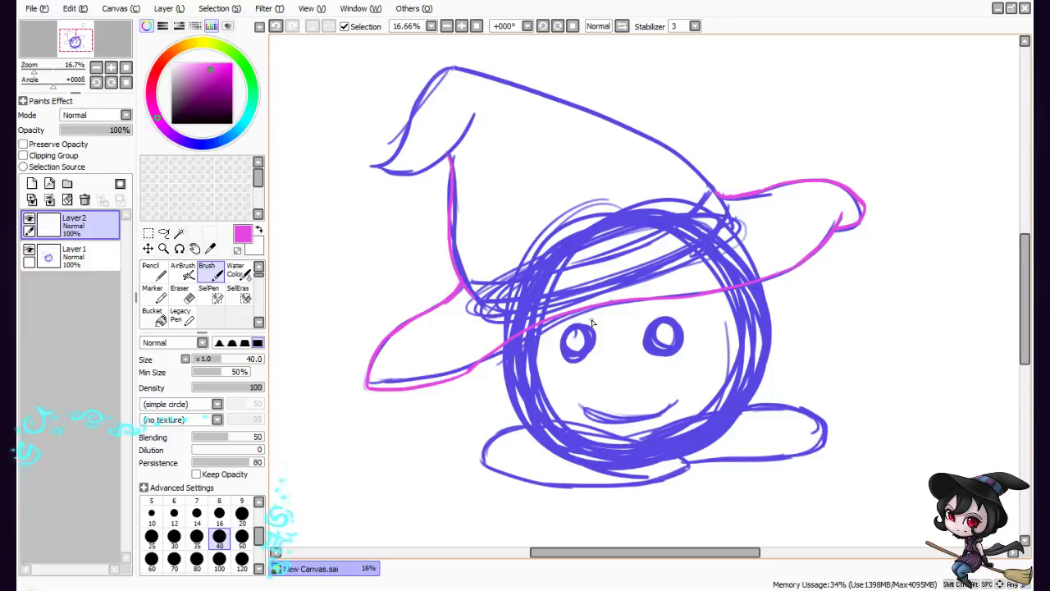
mouse_move(374, 166)
left_mouse_down()
mouse_move(450, 150)
mouse_move(473, 115)
left_mouse_up()
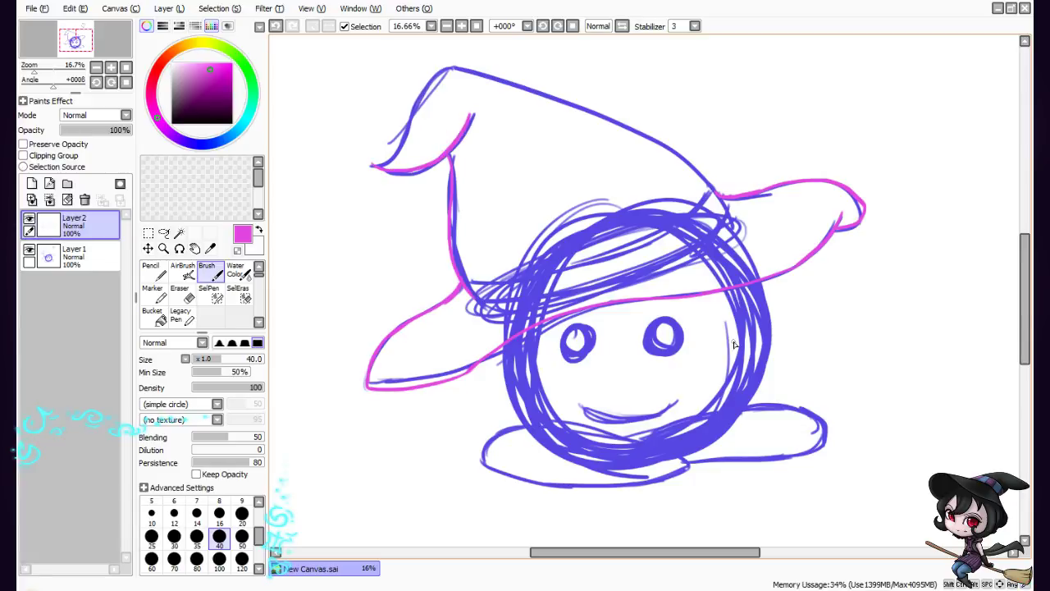
mouse_move(373, 164)
left_mouse_down()
mouse_move(418, 98)
mouse_move(482, 58)
left_mouse_up()
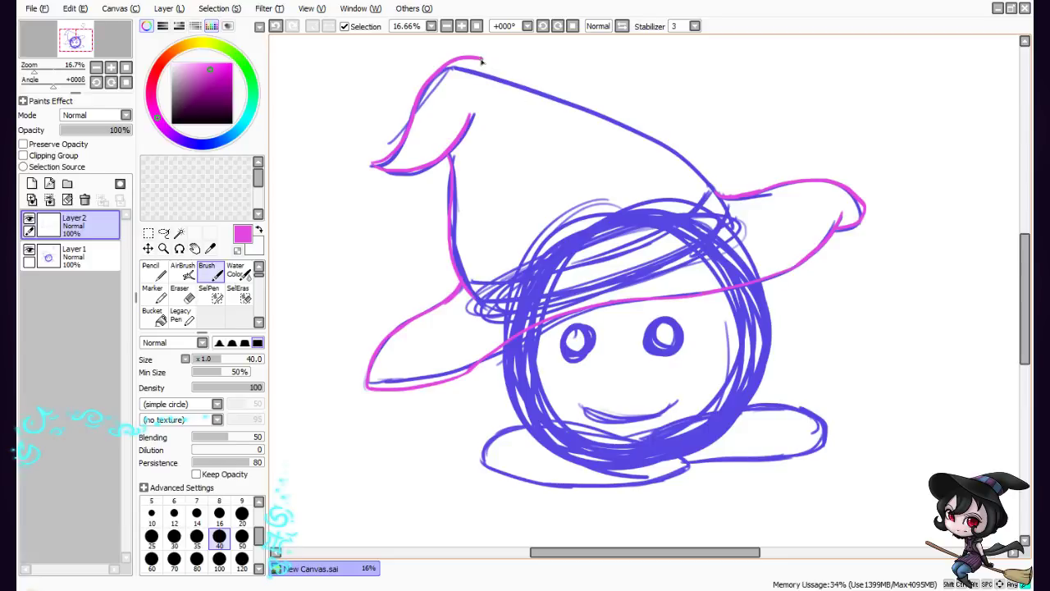
Trace the crown's long right slope down to the brim and outline the hat band with two curved lines
mouse_move(477, 57)
left_mouse_down()
mouse_move(633, 122)
mouse_move(715, 193)
left_mouse_up()
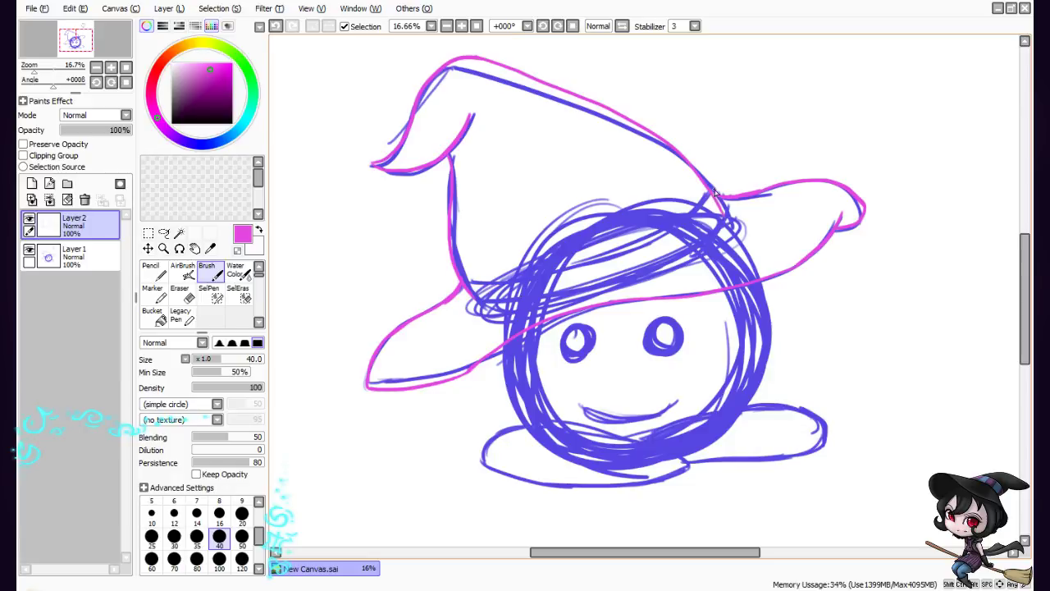
key("ctrl+z")
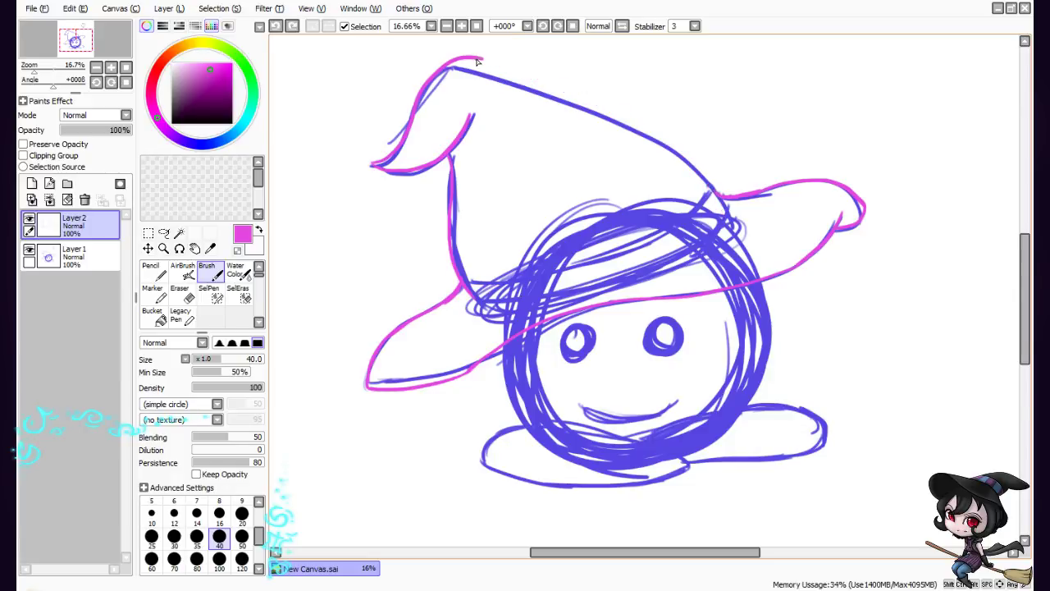
mouse_move(480, 61)
left_mouse_down()
mouse_move(584, 104)
mouse_move(676, 161)
mouse_move(727, 212)
left_mouse_up()
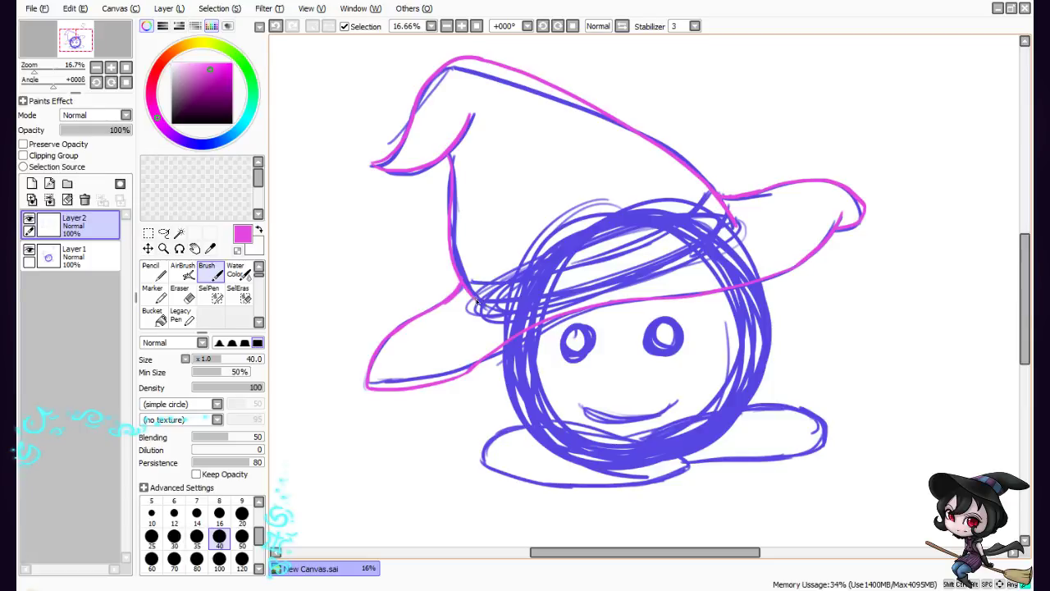
mouse_move(474, 301)
left_mouse_down()
mouse_move(515, 311)
mouse_move(592, 297)
mouse_move(661, 267)
mouse_move(730, 212)
left_mouse_up()
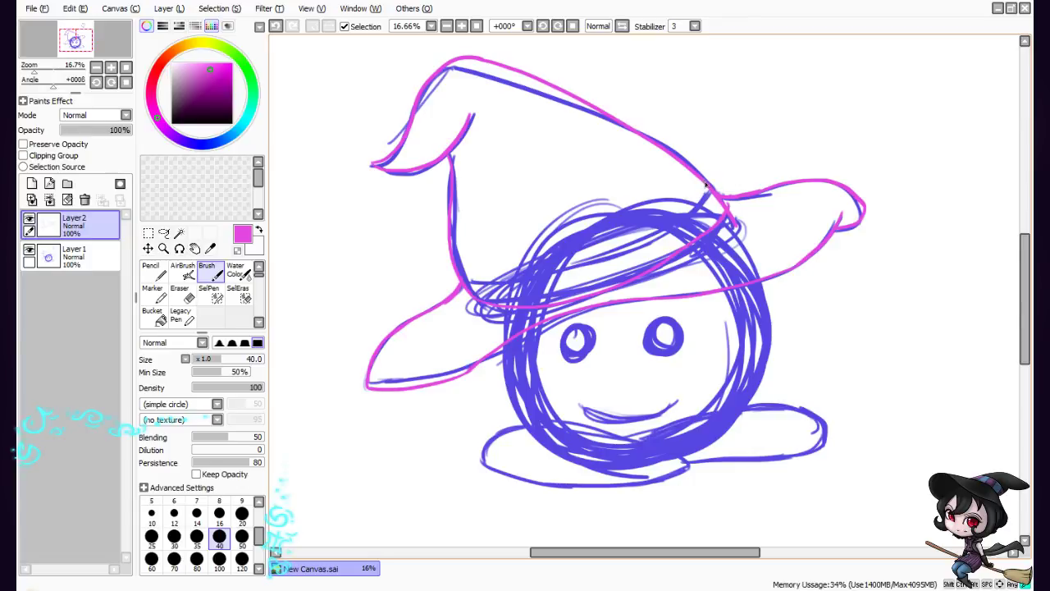
mouse_move(709, 185)
left_mouse_down()
mouse_move(626, 248)
mouse_move(552, 271)
mouse_move(457, 277)
mouse_move(510, 279)
mouse_move(454, 271)
mouse_move(528, 277)
left_mouse_up()
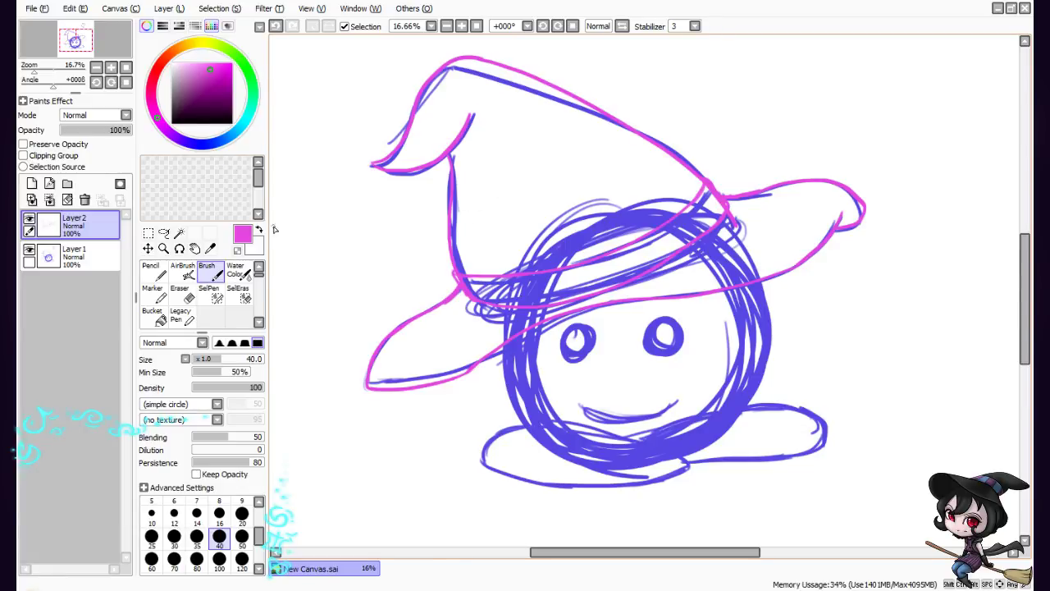
Add a new layer directly beneath the hat line-art layer (Layer2) and change the brush colour to green
left_click(179, 9)
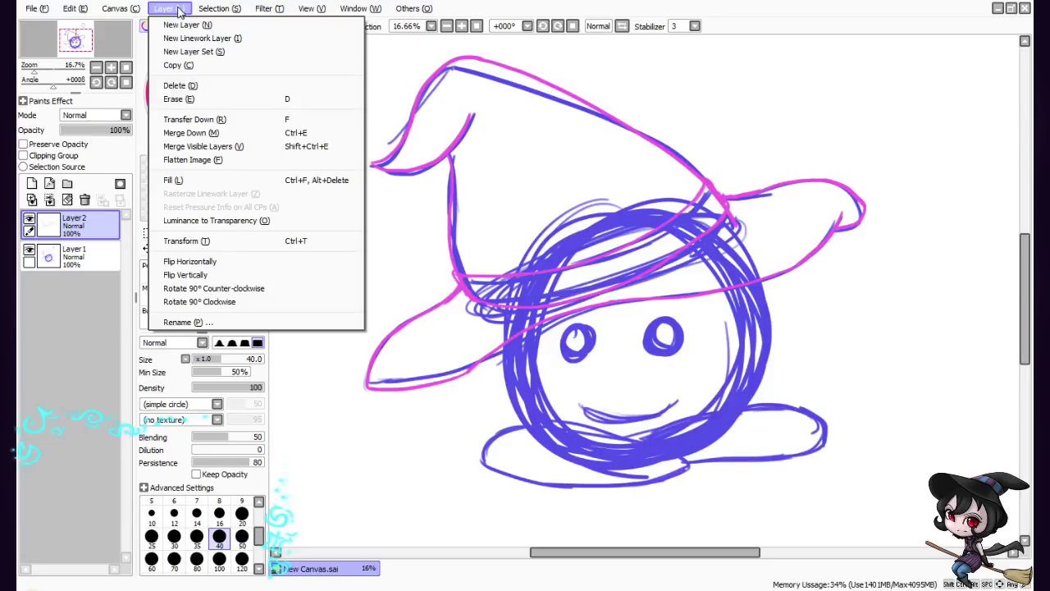
left_click(175, 37)
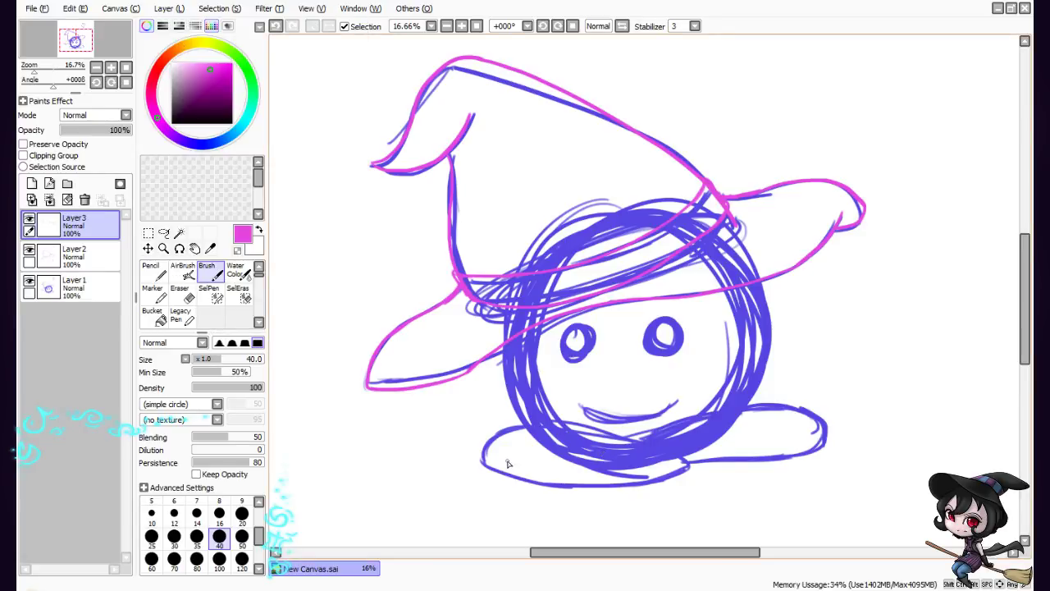
left_click(244, 64)
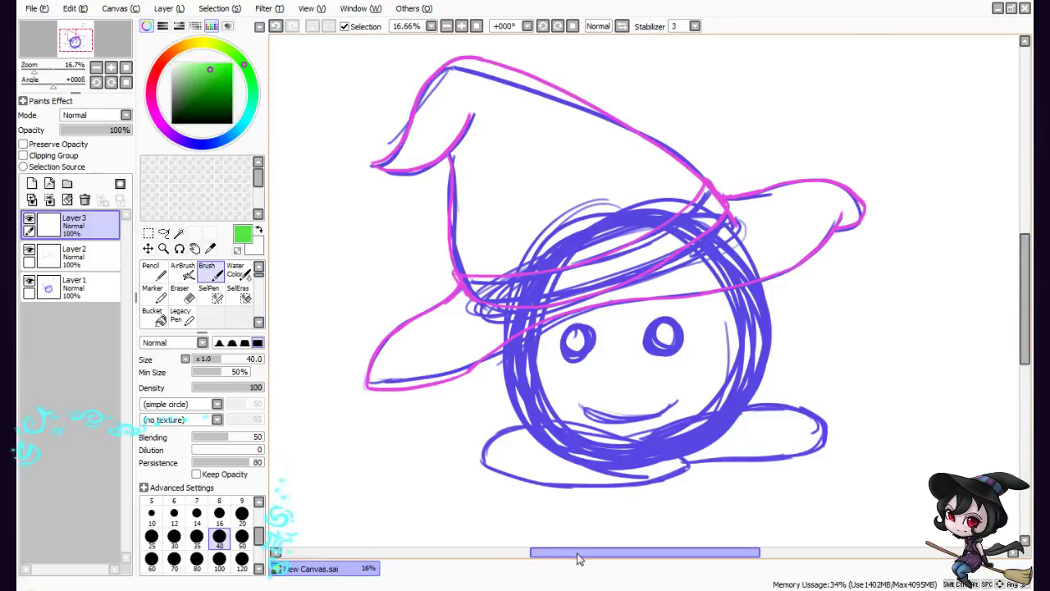
left_click_drag(579, 559, 587, 549)
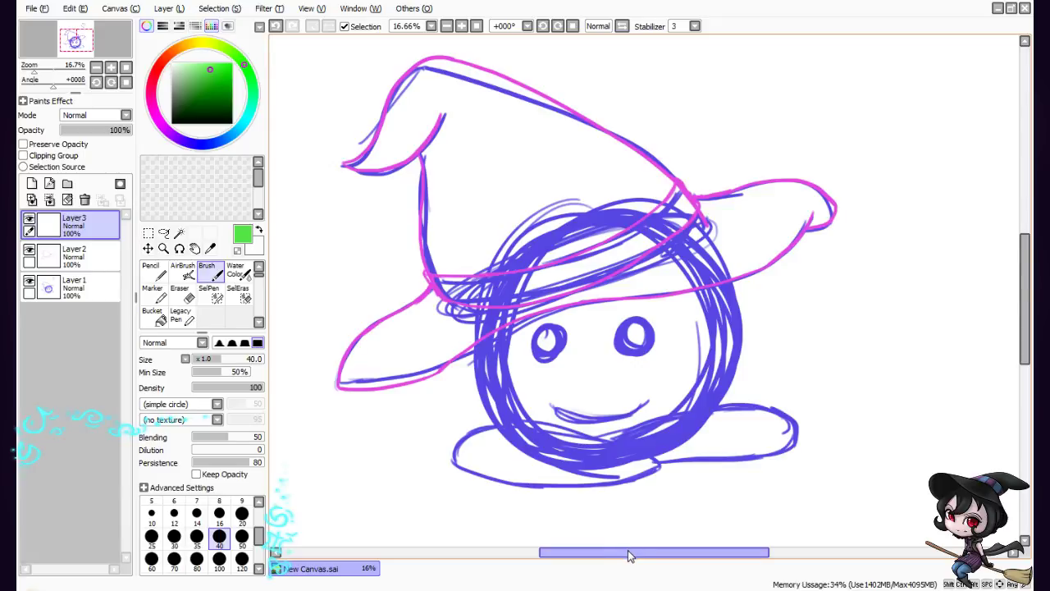
mouse_move(628, 551)
left_mouse_down()
mouse_move(634, 557)
mouse_move(625, 551)
left_mouse_up()
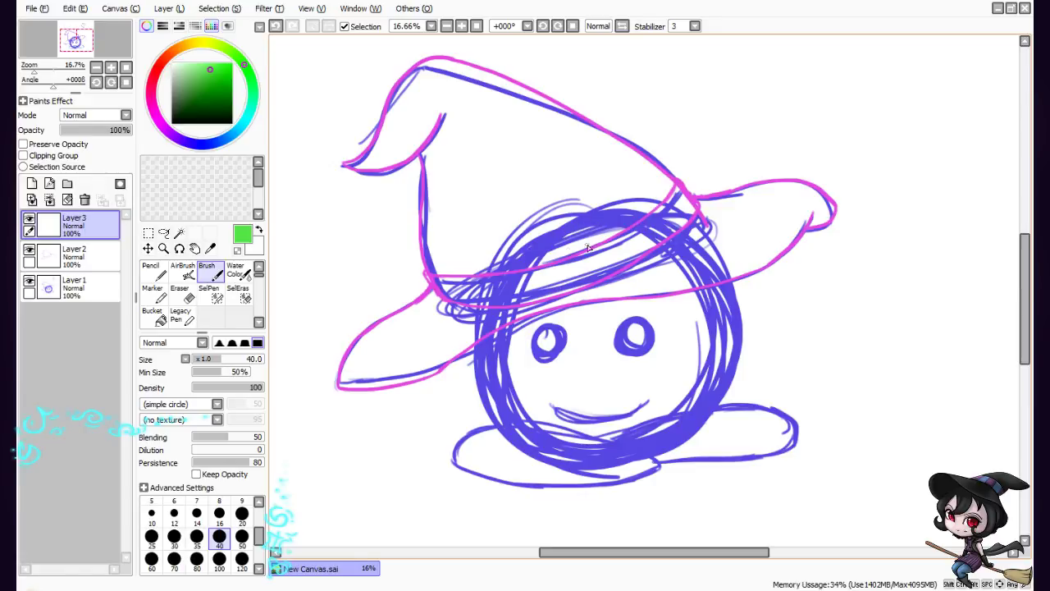
left_click_drag(89, 227, 91, 264)
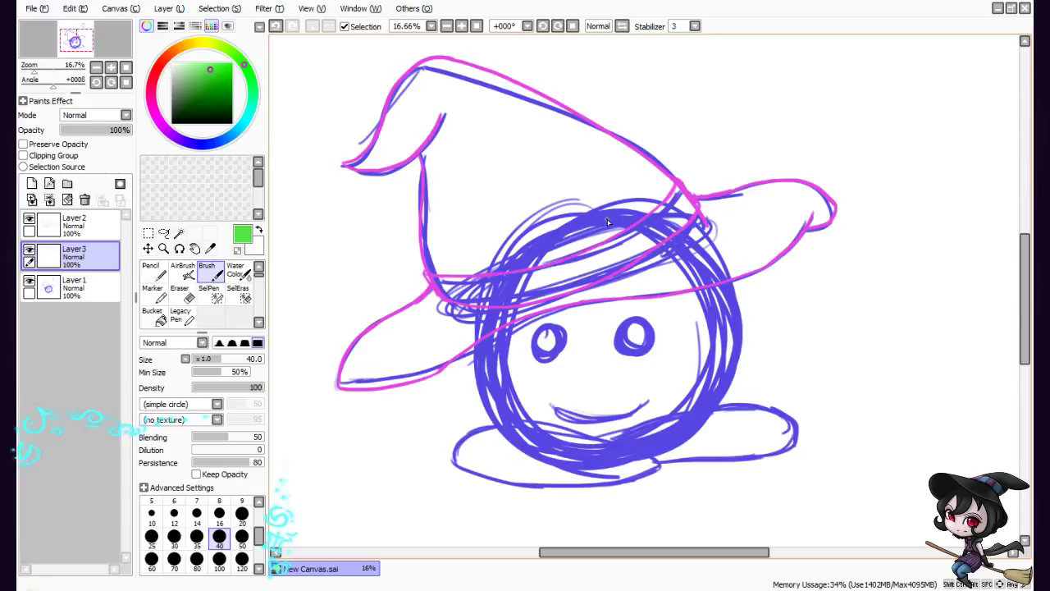
Trace the round head outline in green over the sketched circle, reinforcing its lower curve
mouse_move(598, 223)
left_mouse_down()
mouse_move(528, 248)
mouse_move(553, 233)
mouse_move(507, 284)
mouse_move(521, 261)
mouse_move(495, 328)
mouse_move(502, 287)
mouse_move(494, 364)
mouse_move(515, 421)
mouse_move(494, 359)
left_mouse_up()
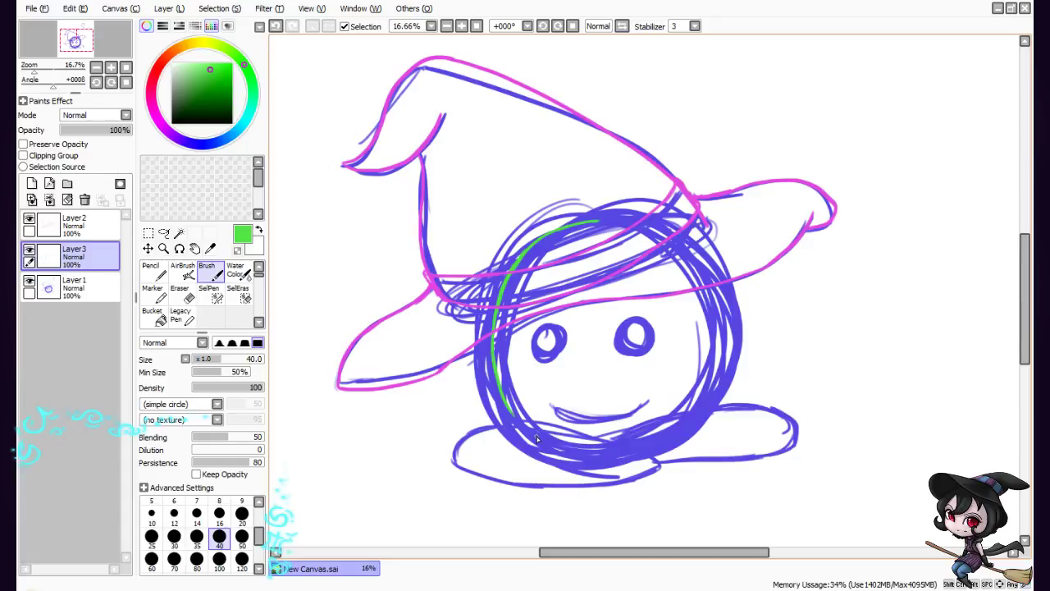
left_click_drag(509, 407, 542, 438)
mouse_move(504, 401)
left_mouse_down()
mouse_move(551, 444)
mouse_move(524, 423)
mouse_move(572, 449)
mouse_move(611, 451)
left_mouse_up()
mouse_move(598, 220)
left_mouse_down()
mouse_move(654, 233)
mouse_move(604, 223)
mouse_move(695, 258)
left_mouse_up()
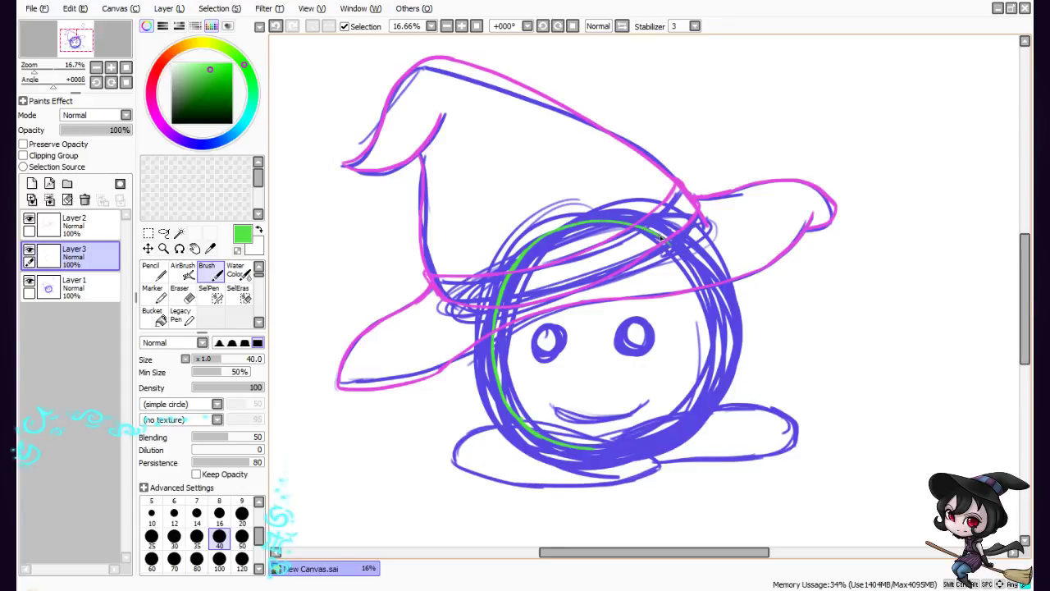
mouse_move(678, 256)
left_mouse_down()
mouse_move(716, 353)
mouse_move(704, 294)
mouse_move(713, 355)
mouse_move(716, 330)
mouse_move(713, 320)
mouse_move(708, 390)
mouse_move(665, 437)
mouse_move(699, 407)
mouse_move(708, 386)
mouse_move(674, 435)
mouse_move(687, 423)
mouse_move(645, 446)
mouse_move(584, 448)
mouse_move(643, 440)
left_mouse_up()
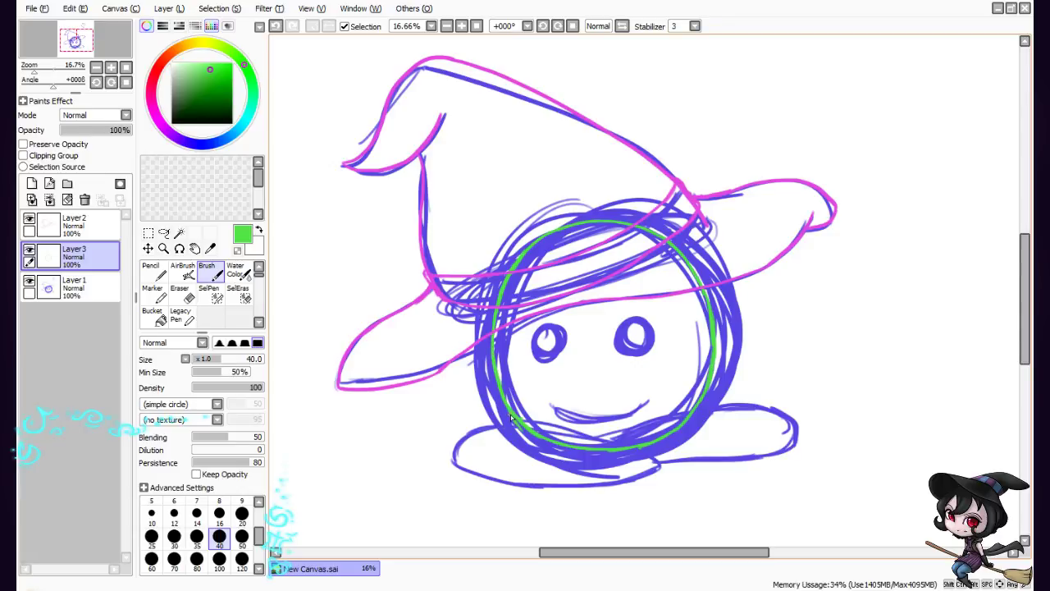
mouse_move(511, 418)
left_mouse_down()
mouse_move(557, 452)
mouse_move(521, 425)
mouse_move(583, 462)
mouse_move(541, 443)
mouse_move(566, 456)
mouse_move(612, 459)
left_mouse_up()
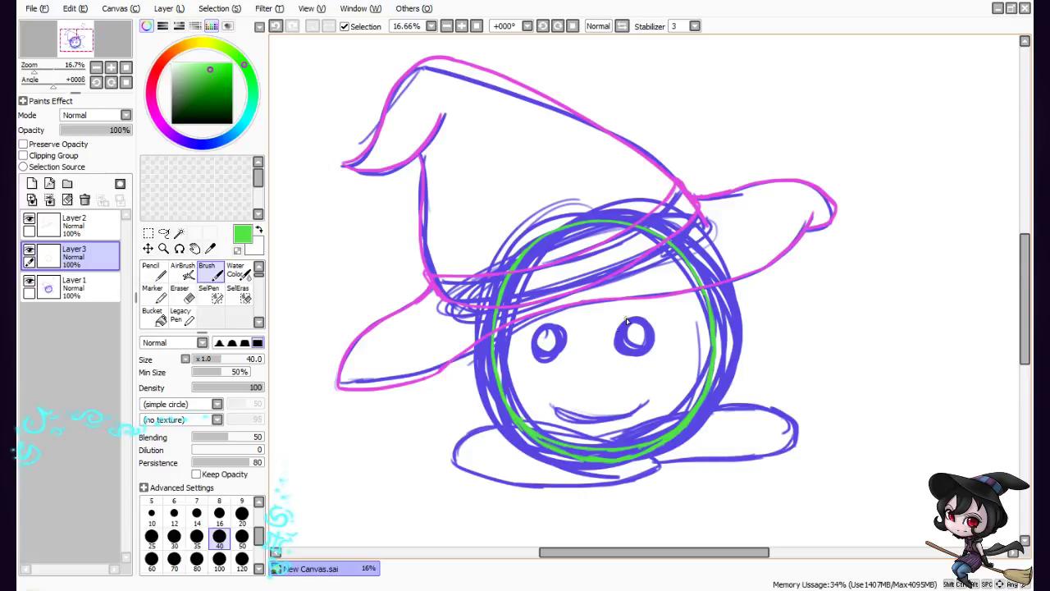
Trace the two round eyes and the curved smile in green
mouse_move(550, 329)
left_mouse_down()
mouse_move(544, 353)
mouse_move(555, 332)
left_mouse_up()
mouse_move(642, 327)
left_mouse_down()
mouse_move(650, 331)
mouse_move(622, 348)
left_mouse_up()
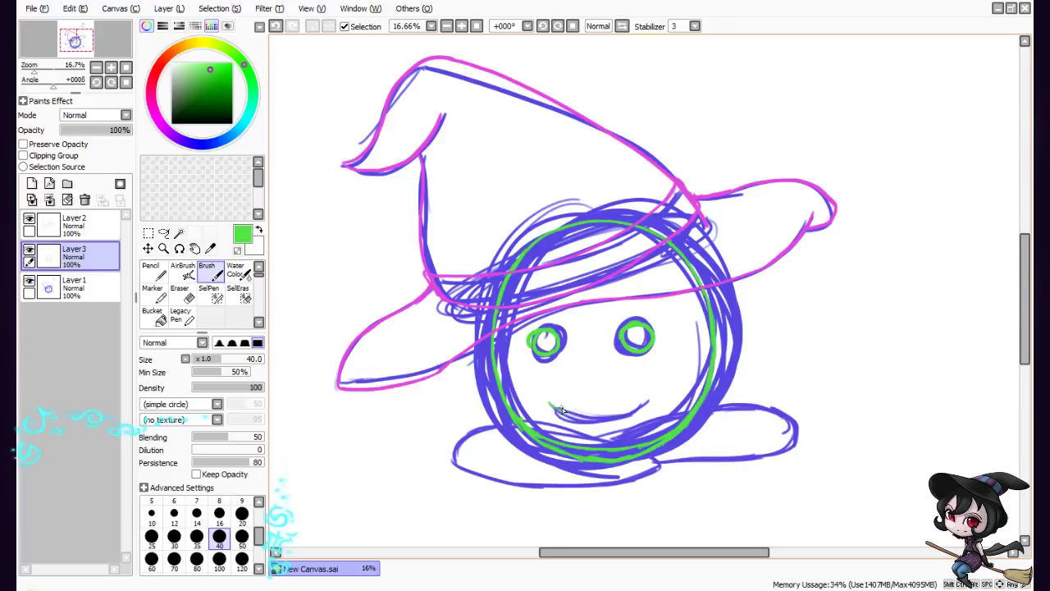
mouse_move(550, 406)
left_mouse_down()
mouse_move(629, 408)
mouse_move(594, 418)
mouse_move(649, 404)
mouse_move(621, 416)
mouse_move(648, 402)
left_mouse_up()
Add another new layer directly above the green face layer
left_click(169, 8)
left_click(177, 28)
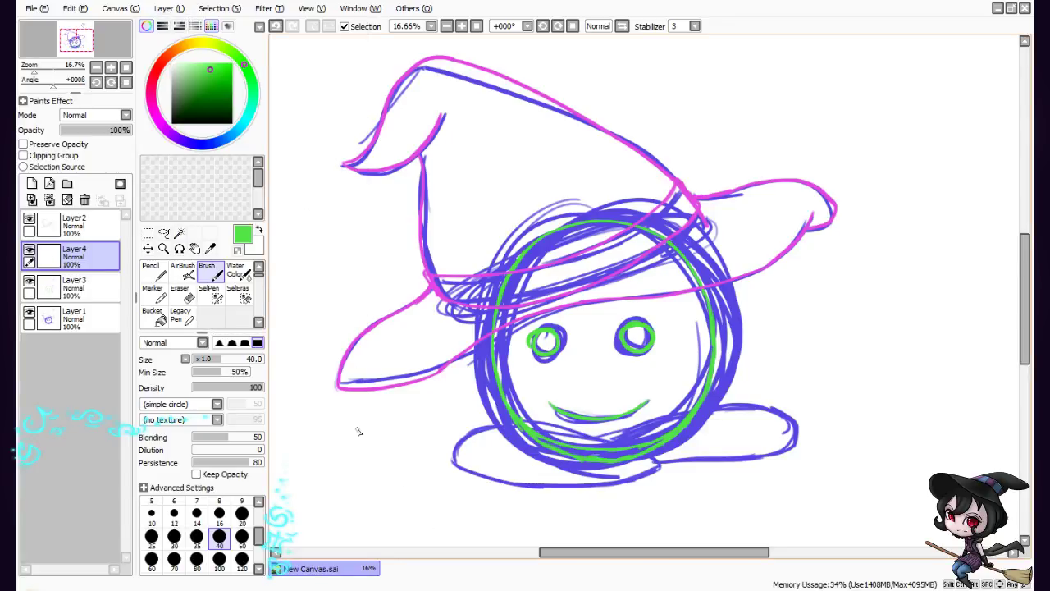
Change the brush colour to cyan and trace the two overlapping rounded shapes beneath the head
left_click(246, 121)
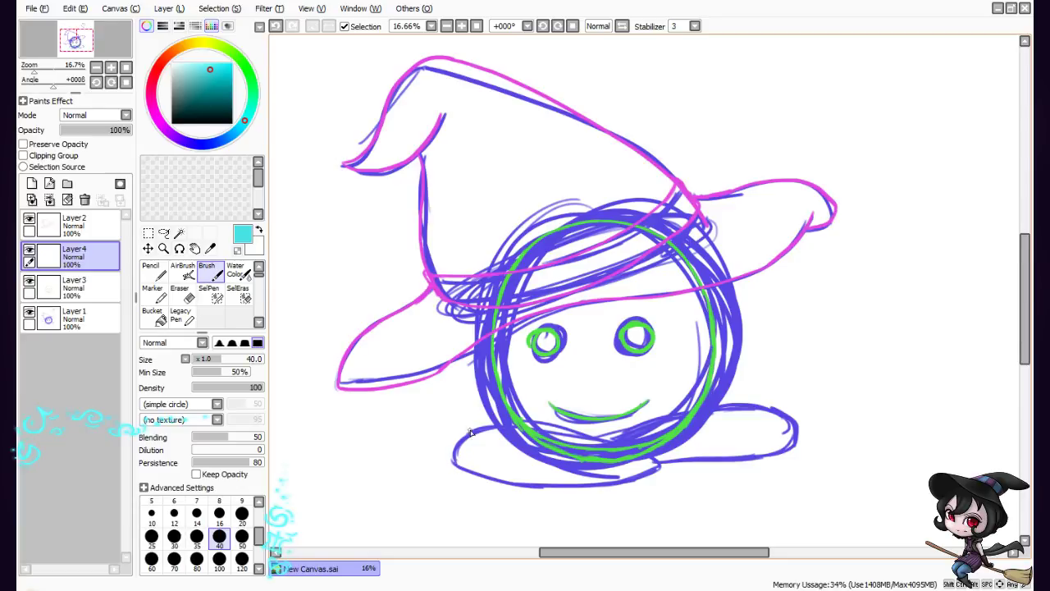
mouse_move(454, 462)
left_mouse_down()
mouse_move(472, 432)
mouse_move(528, 429)
mouse_move(500, 423)
mouse_move(614, 446)
mouse_move(565, 428)
mouse_move(658, 461)
mouse_move(650, 455)
mouse_move(655, 472)
mouse_move(617, 484)
left_mouse_up()
mouse_move(453, 457)
left_mouse_down()
mouse_move(461, 472)
mouse_move(497, 479)
mouse_move(648, 475)
left_mouse_up()
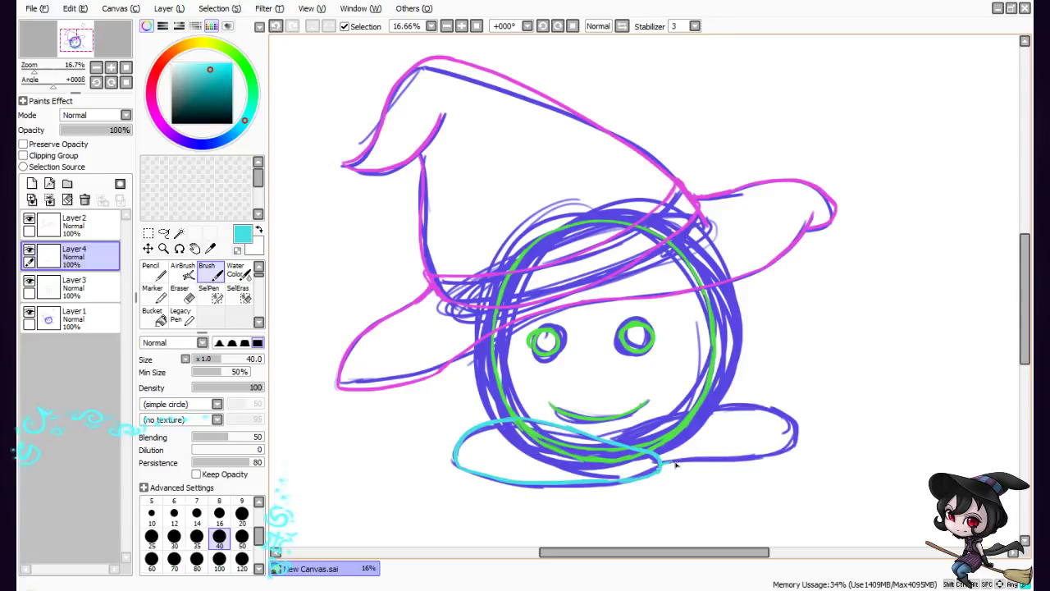
mouse_move(681, 462)
left_mouse_down()
mouse_move(778, 452)
mouse_move(763, 454)
mouse_move(779, 440)
mouse_move(774, 413)
mouse_move(782, 442)
mouse_move(772, 410)
mouse_move(756, 403)
mouse_move(771, 409)
mouse_move(704, 410)
mouse_move(742, 404)
mouse_move(724, 405)
mouse_move(631, 435)
left_mouse_up()
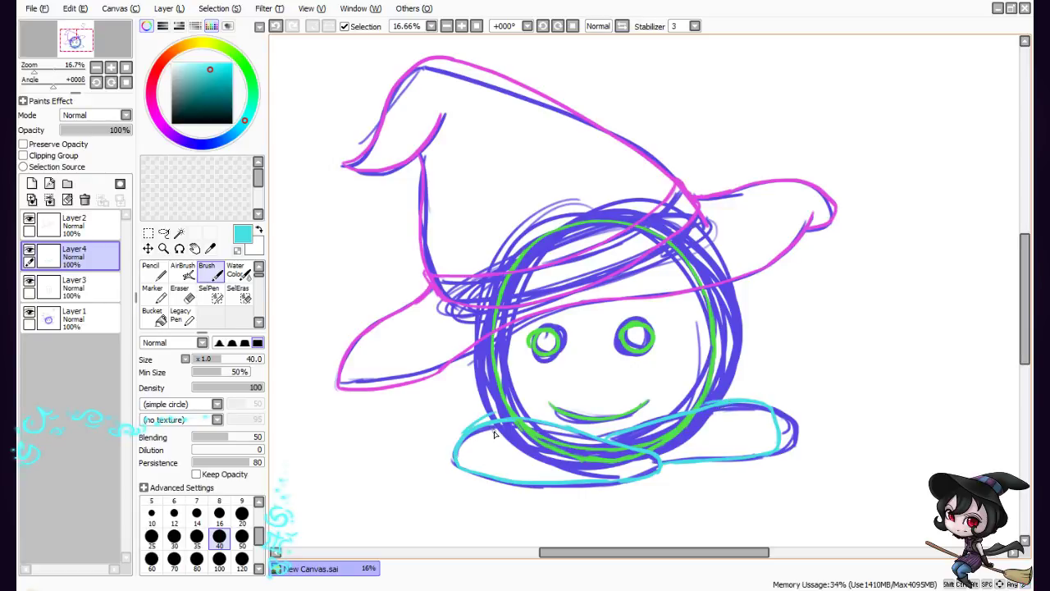
key("ctrl+z")
left_click_drag(463, 433, 492, 419)
Add a new layer directly above the cyan line layer (Layer4) and change the brush colour to orange-red
left_click(169, 8)
left_click(177, 23)
left_click(168, 55)
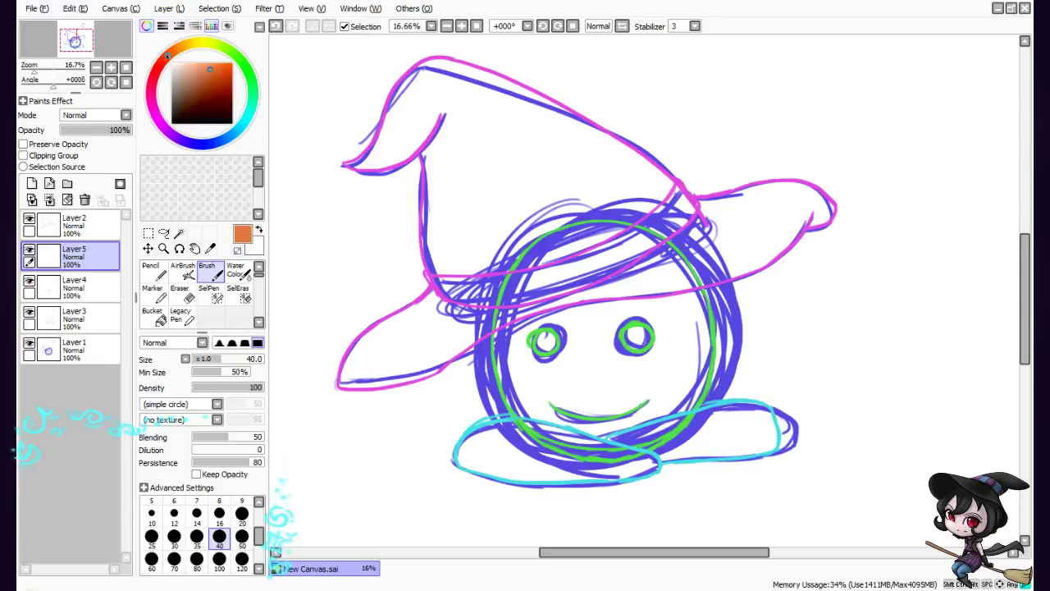
left_click_drag(168, 55, 164, 59)
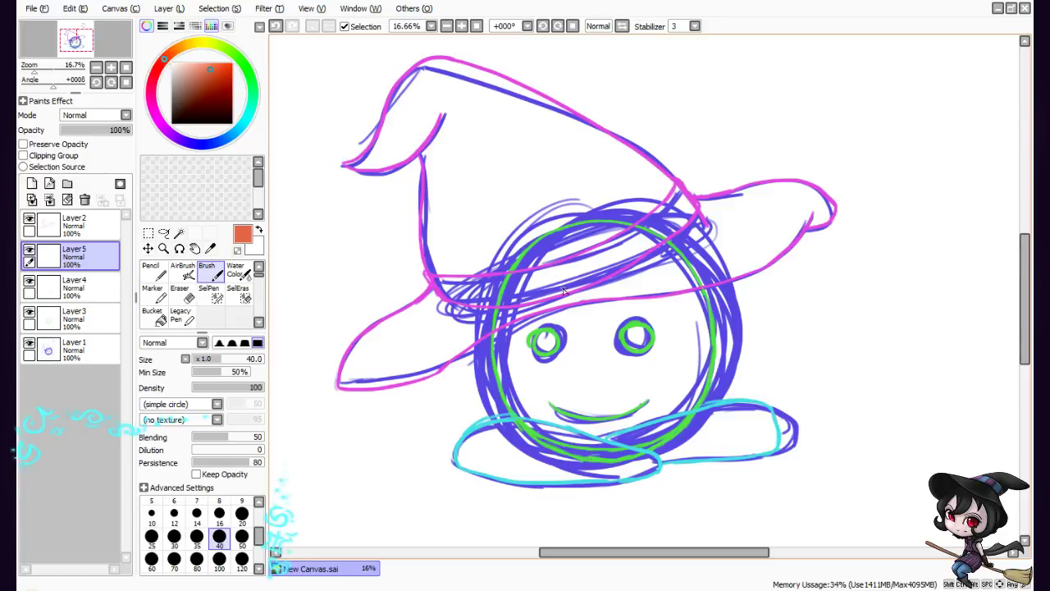
Draw pointed orange-red bangs between and over the eyes, plus the curved inner lock along the right side of the face
mouse_move(539, 279)
left_mouse_down()
mouse_move(581, 356)
mouse_move(562, 383)
left_mouse_up()
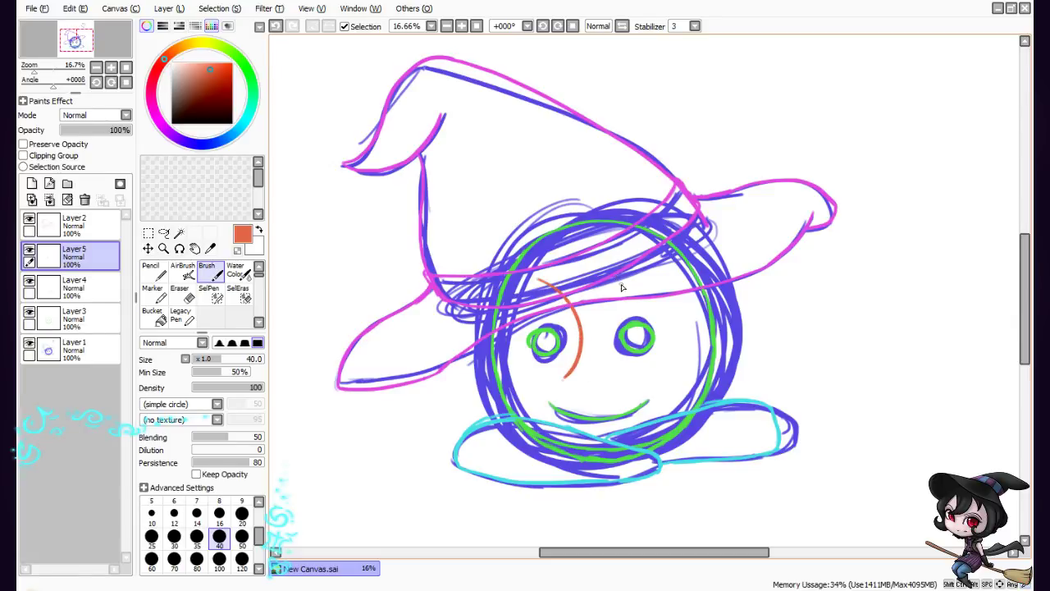
left_click_drag(624, 278, 566, 379)
mouse_move(626, 277)
left_mouse_down()
mouse_move(650, 312)
mouse_move(656, 282)
mouse_move(679, 364)
mouse_move(630, 389)
left_mouse_up()
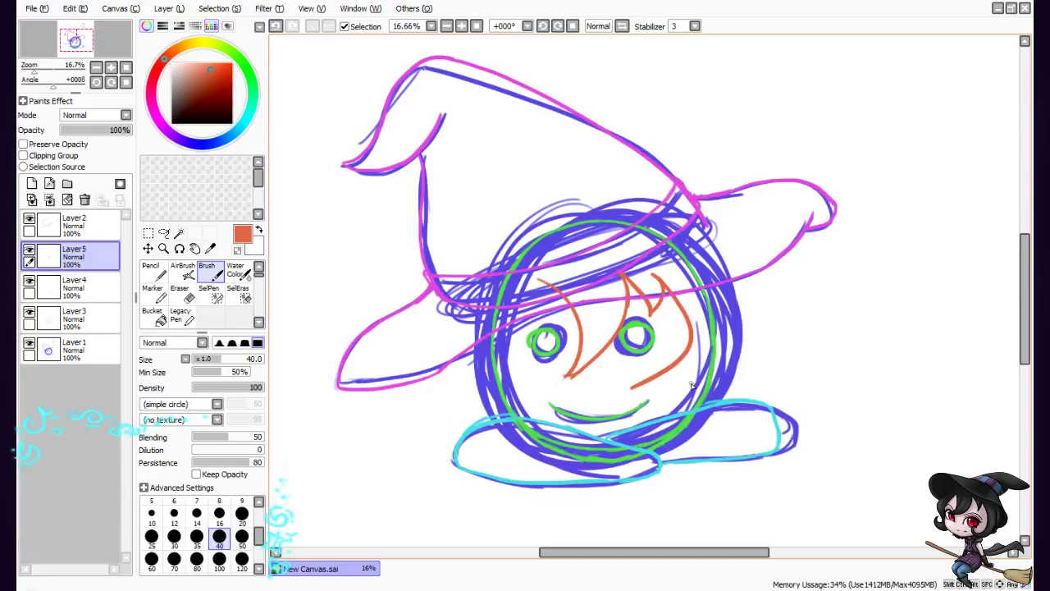
key("ctrl+z")
mouse_move(660, 278)
left_mouse_down()
mouse_move(669, 296)
mouse_move(656, 374)
mouse_move(727, 412)
left_mouse_up()
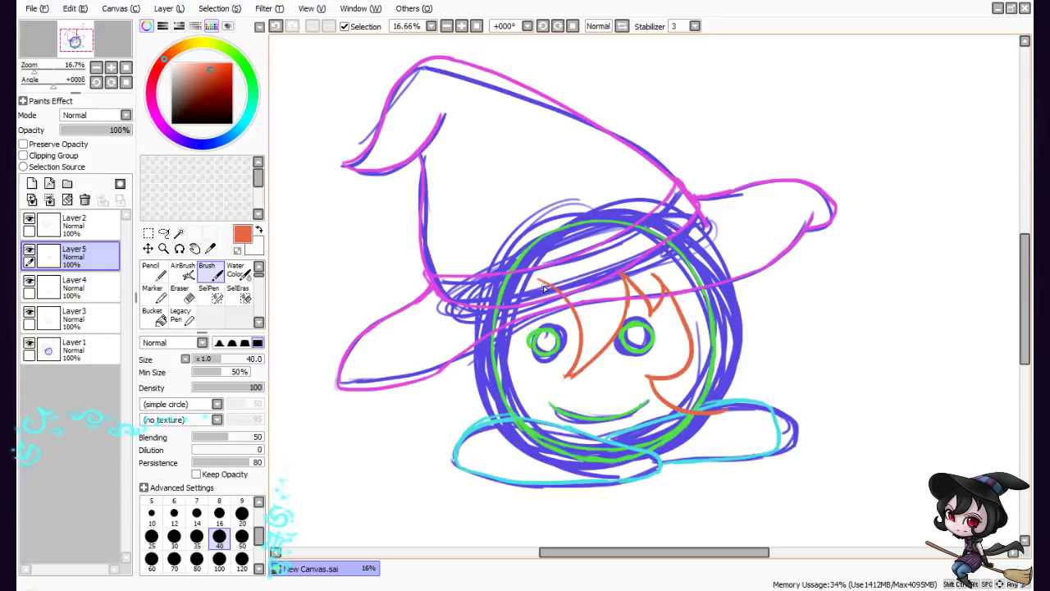
left_click_drag(543, 287, 517, 330)
mouse_move(509, 292)
left_mouse_down()
mouse_move(528, 330)
mouse_move(504, 298)
mouse_move(491, 419)
left_mouse_up()
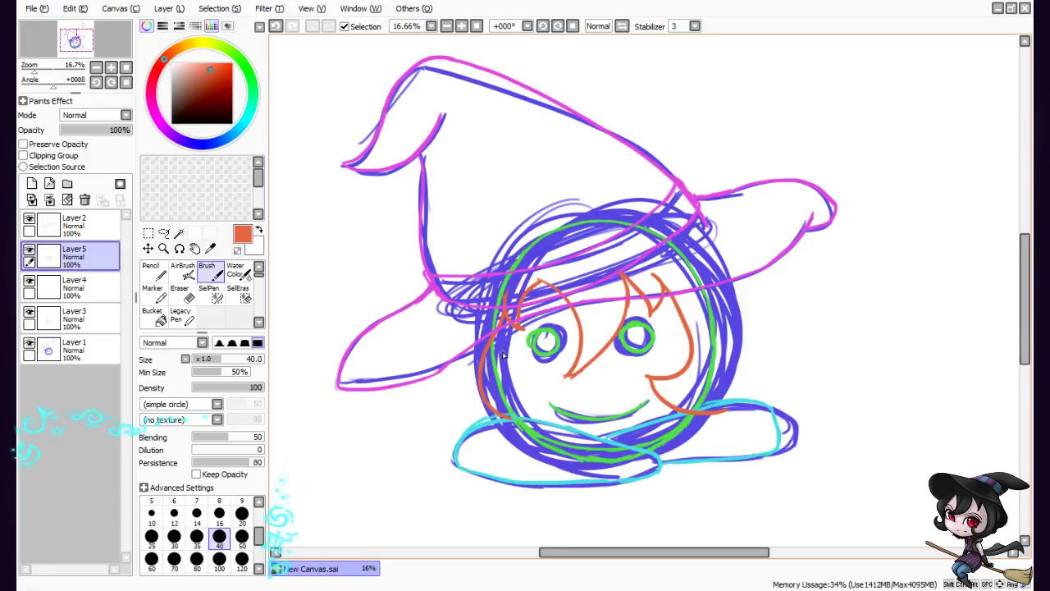
left_click_drag(472, 318, 494, 420)
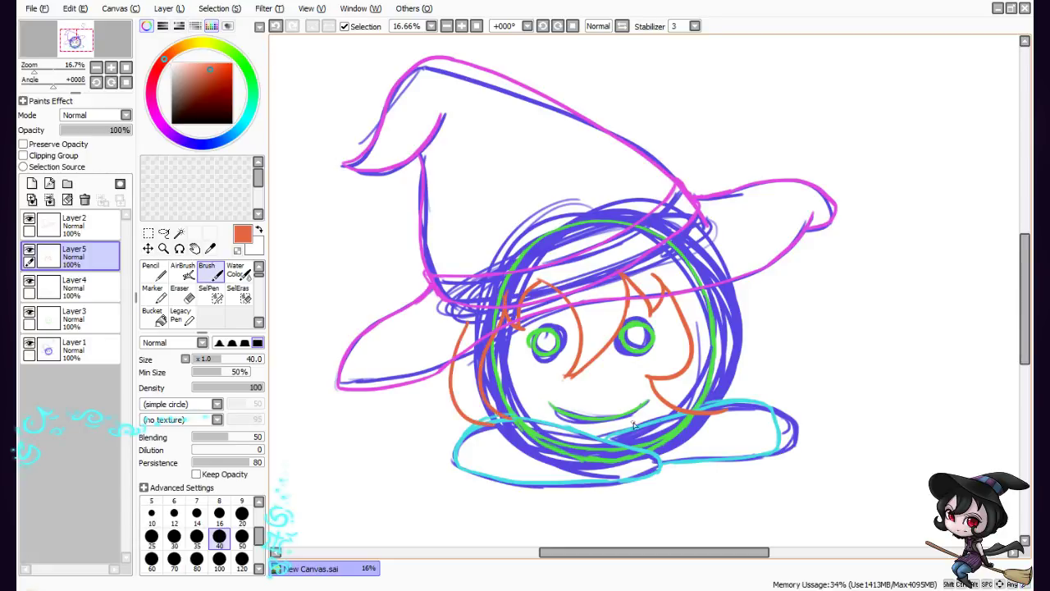
key("ctrl+z")
key("ctrl+z")
key("ctrl+z")
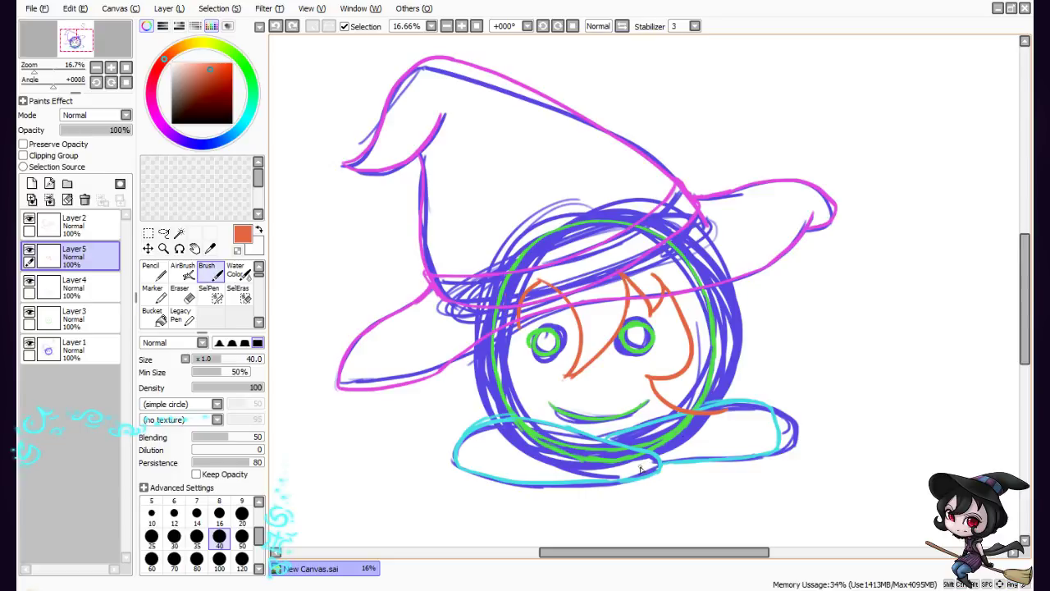
key("ctrl+z")
Draw the left side lock, the outer hair edges on both sides and a short strand across the right bangs in orange-red
mouse_move(542, 284)
left_mouse_down()
mouse_move(531, 349)
mouse_move(513, 290)
mouse_move(530, 331)
mouse_move(517, 339)
mouse_move(509, 292)
mouse_move(507, 309)
mouse_move(536, 395)
mouse_move(580, 384)
mouse_move(556, 385)
mouse_move(512, 421)
left_mouse_up()
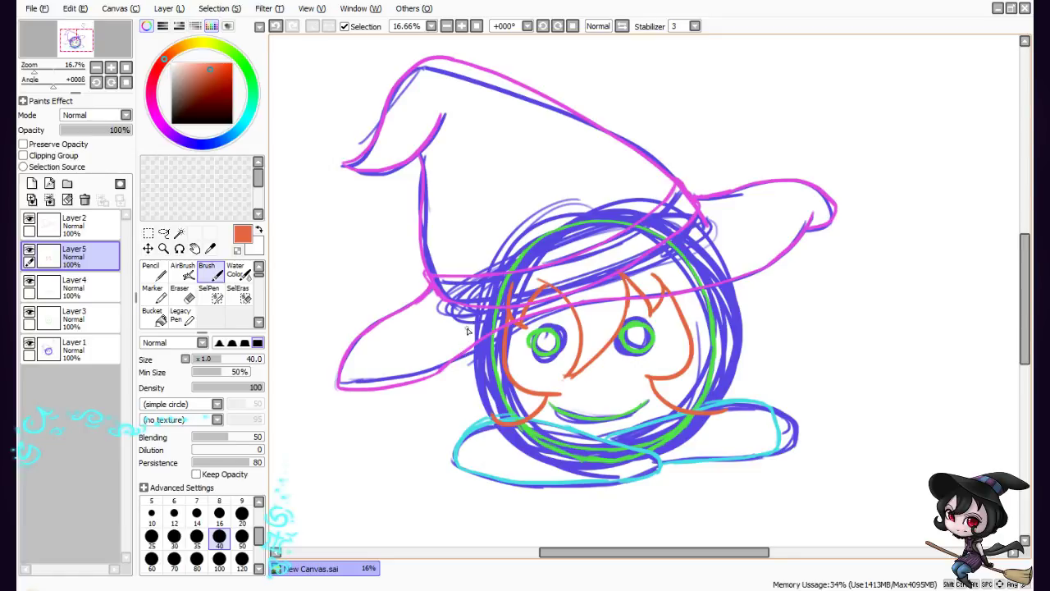
mouse_move(477, 279)
left_mouse_down()
mouse_move(466, 338)
mouse_move(513, 412)
left_mouse_up()
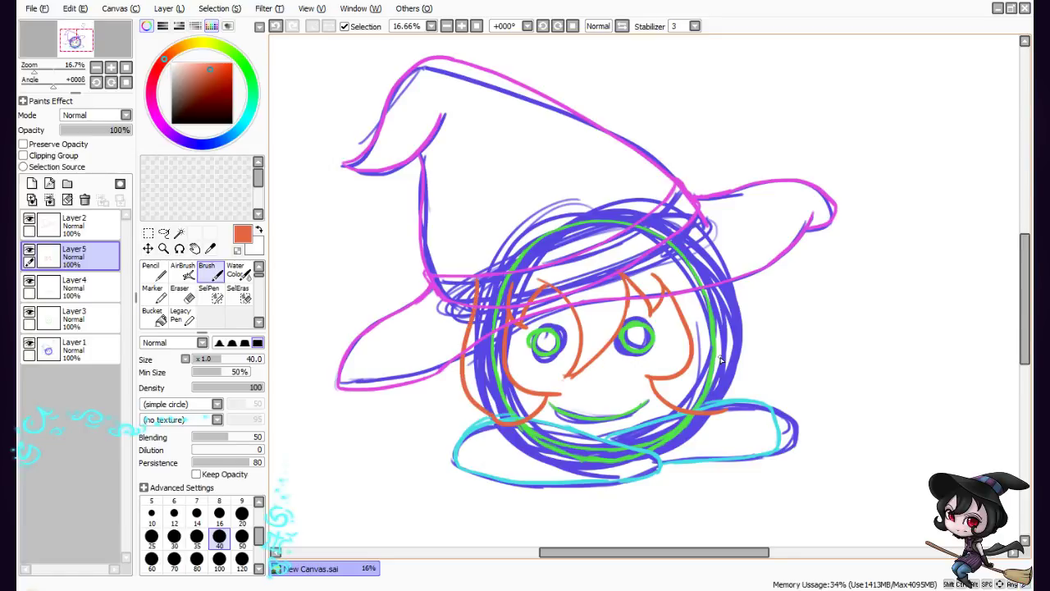
mouse_move(704, 244)
left_mouse_down()
mouse_move(742, 343)
mouse_move(710, 410)
left_mouse_up()
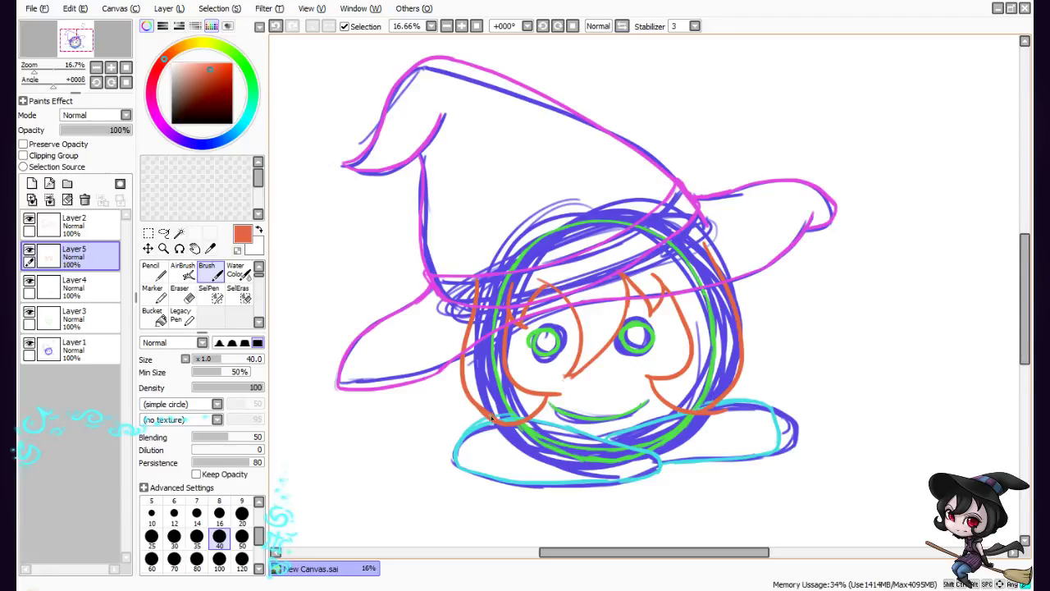
left_click_drag(706, 411, 727, 408)
left_click_drag(621, 299, 658, 290)
Add a new layer at the top of the layer stack and set the brush to black at size 20
left_click(169, 9)
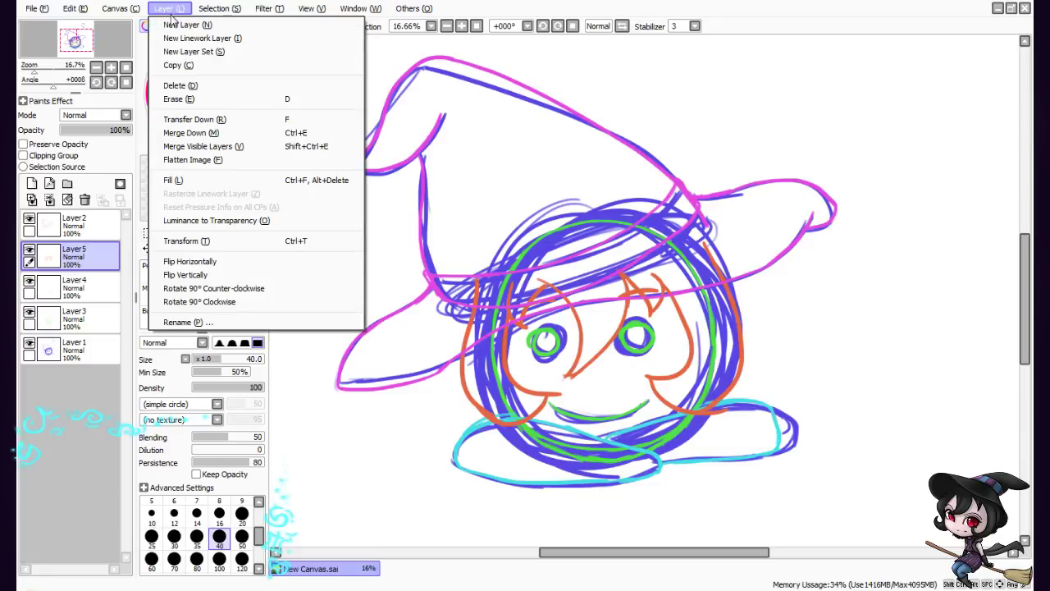
left_click(181, 24)
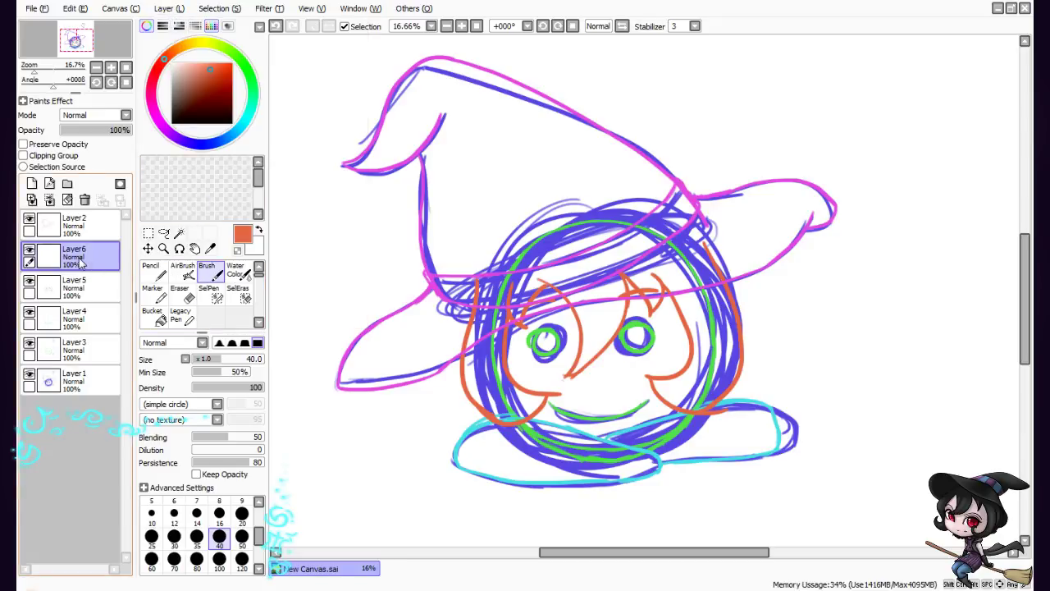
left_click_drag(81, 261, 76, 223)
left_click(171, 123)
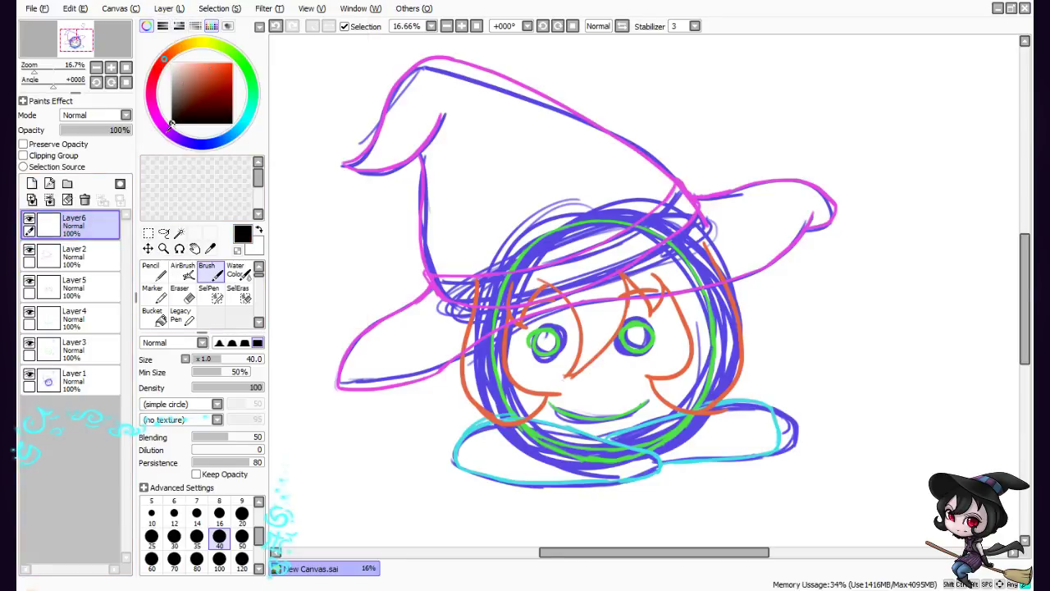
left_click(242, 513)
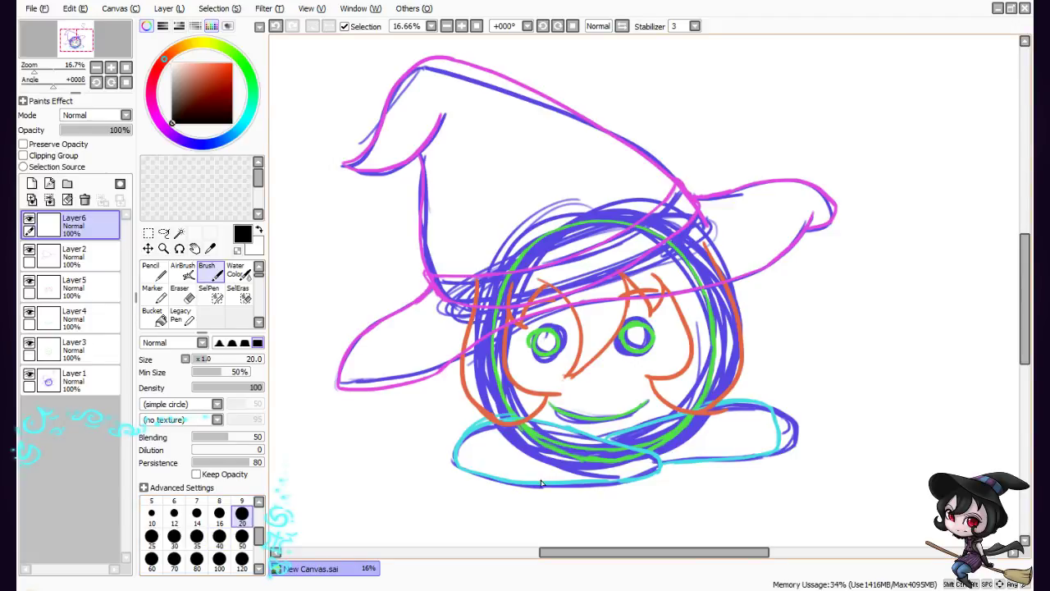
Ink both round eyes in black over the green eye circles
scroll(542, 482, "up", 1)
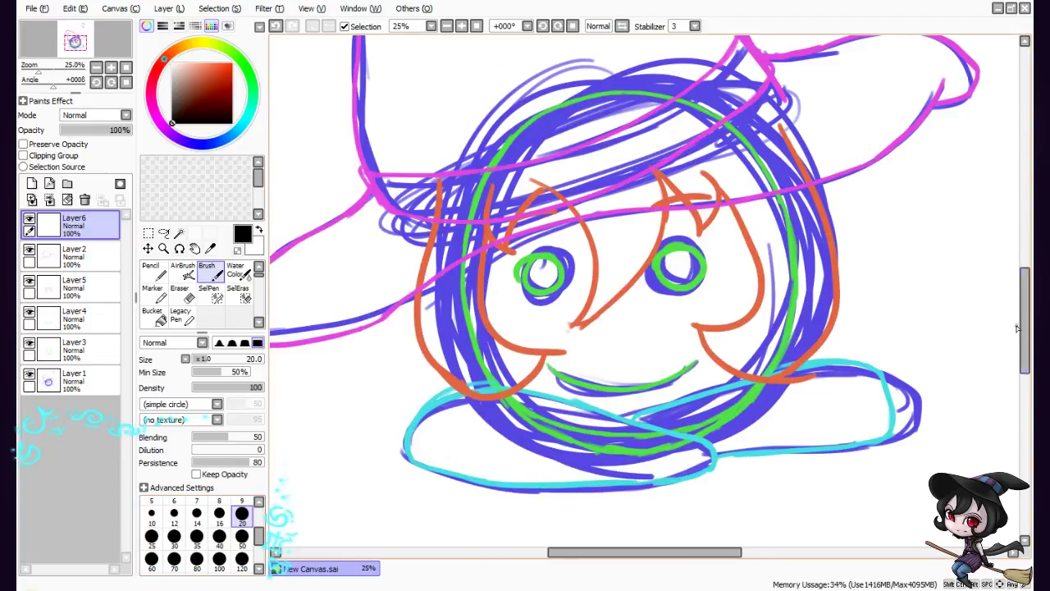
left_click_drag(1025, 325, 1025, 304)
scroll(977, 340, "up", 1)
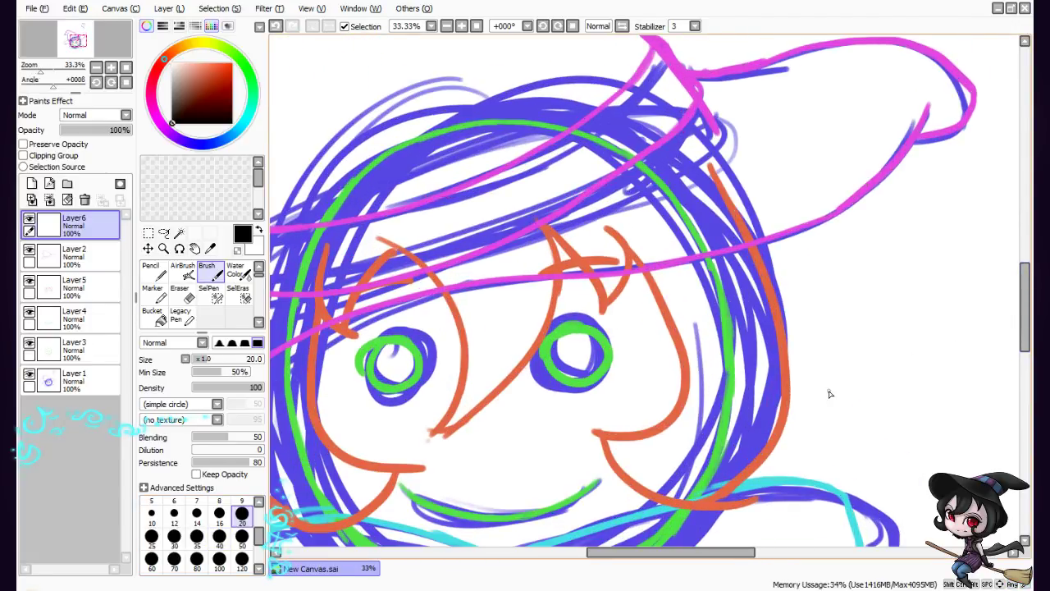
left_click_drag(710, 553, 671, 557)
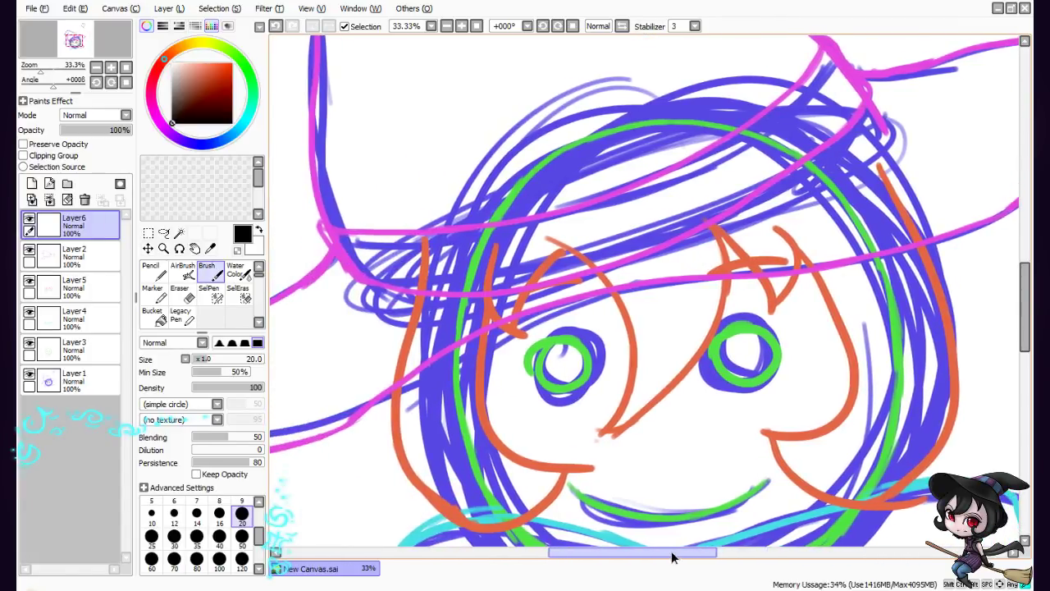
left_click_drag(1025, 307, 988, 314)
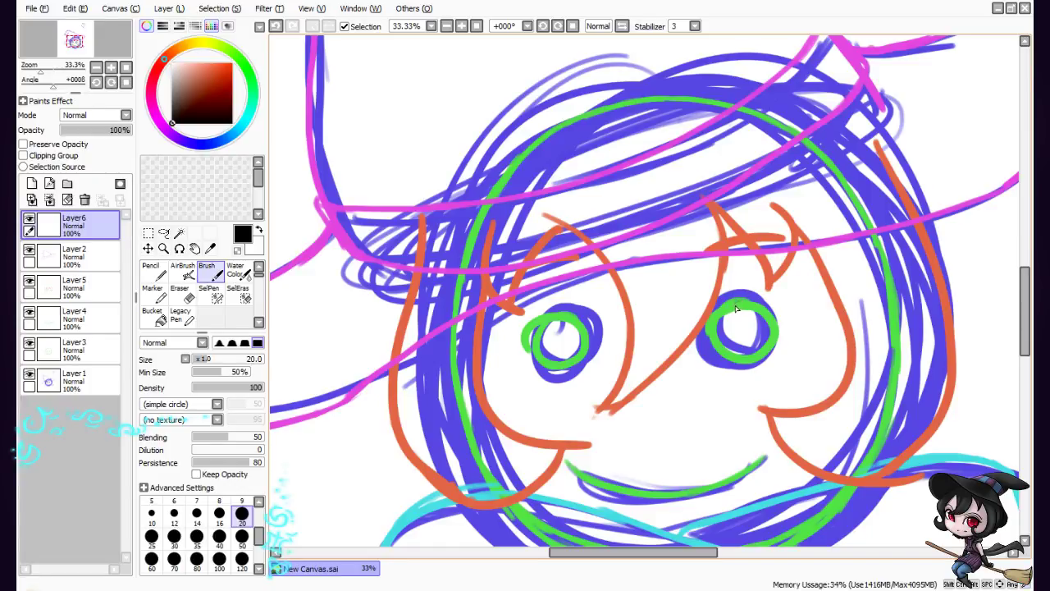
mouse_move(741, 301)
left_mouse_down()
mouse_move(719, 337)
mouse_move(749, 354)
mouse_move(722, 347)
mouse_move(765, 349)
mouse_move(752, 356)
mouse_move(771, 334)
mouse_move(769, 345)
mouse_move(759, 311)
mouse_move(719, 325)
mouse_move(743, 305)
mouse_move(766, 315)
mouse_move(757, 309)
mouse_move(770, 324)
mouse_move(759, 311)
mouse_move(772, 332)
mouse_move(766, 350)
left_mouse_up()
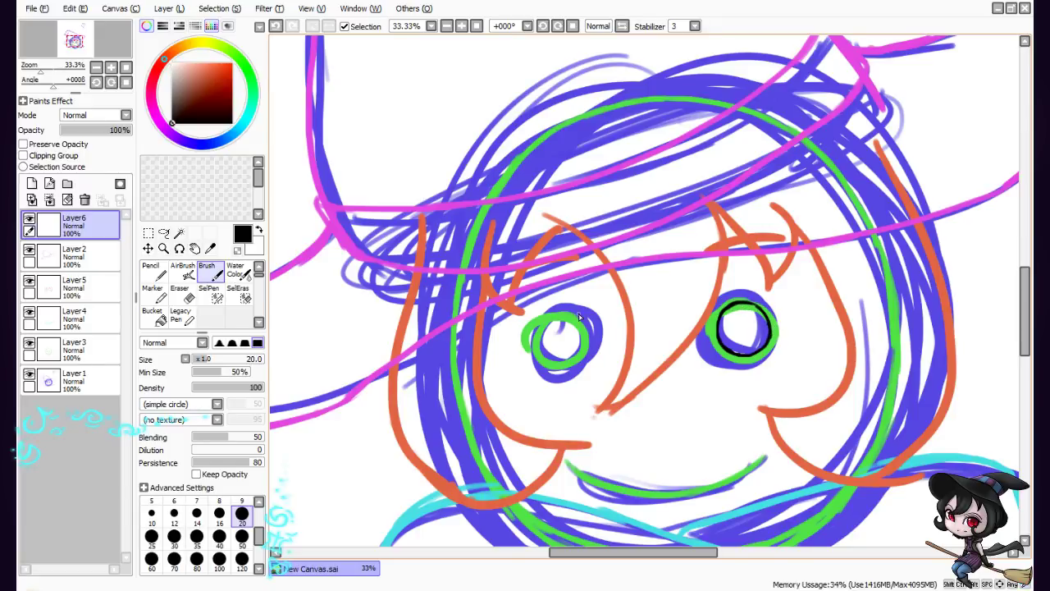
mouse_move(557, 315)
left_mouse_down()
mouse_move(546, 356)
mouse_move(539, 341)
mouse_move(561, 362)
mouse_move(541, 353)
mouse_move(586, 339)
left_mouse_up()
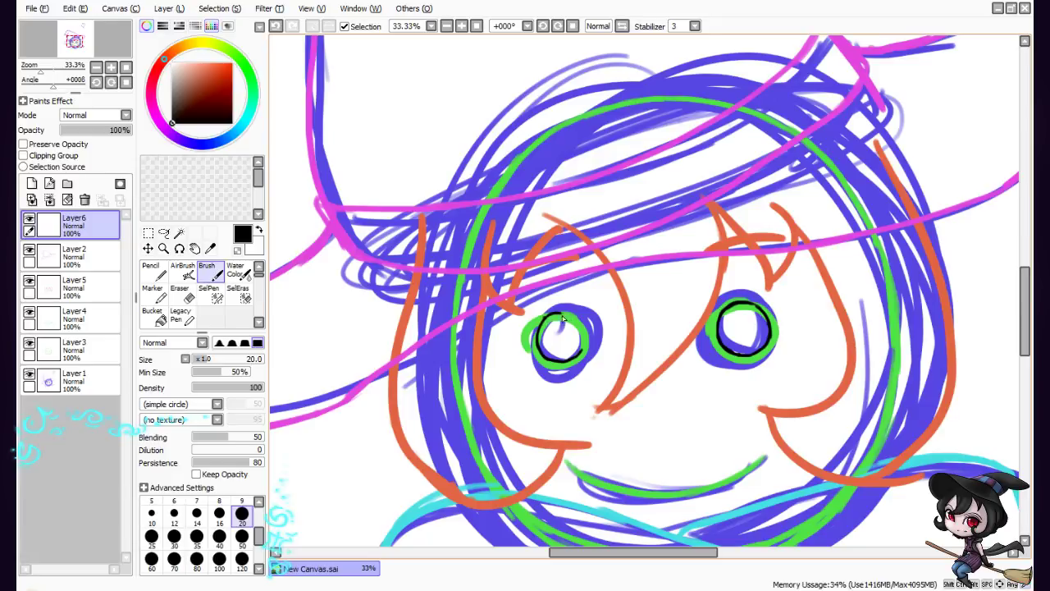
key("ctrl+z")
mouse_move(551, 317)
left_mouse_down()
mouse_move(573, 319)
mouse_move(585, 341)
left_mouse_up()
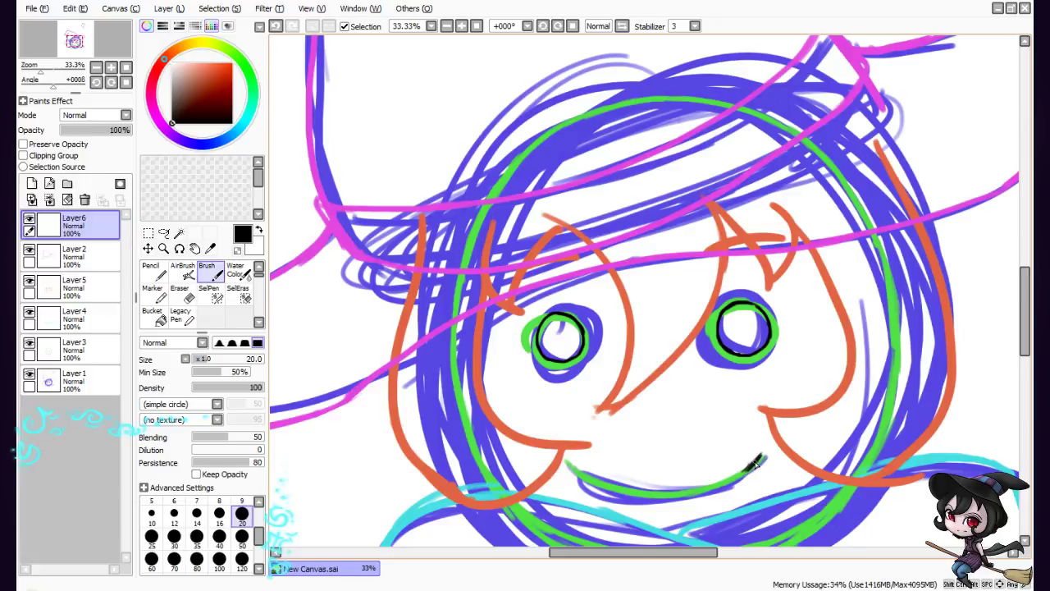
Ink the curved smile in black along the green line, with short ticks at the mouth corners
key("ctrl+z")
key("ctrl+z")
left_click(591, 476)
mouse_move(574, 465)
left_mouse_down()
mouse_move(630, 490)
mouse_move(599, 480)
mouse_move(630, 491)
left_mouse_up()
left_click_drag(577, 465, 649, 491)
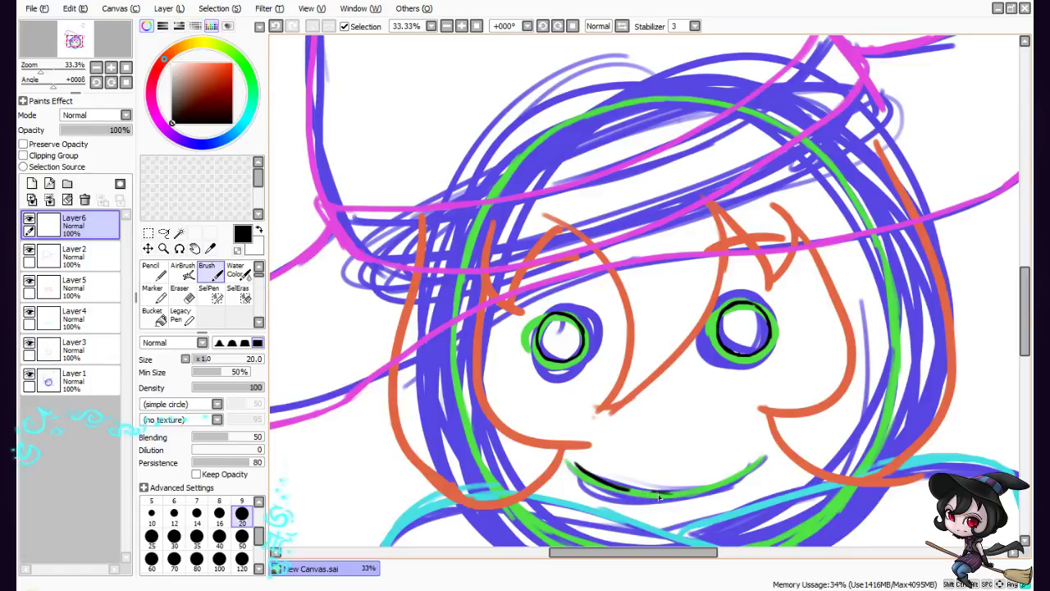
mouse_move(659, 497)
left_mouse_down()
mouse_move(732, 478)
mouse_move(703, 491)
mouse_move(734, 471)
mouse_move(705, 490)
mouse_move(727, 486)
mouse_move(702, 489)
mouse_move(762, 459)
left_mouse_up()
key("ctrl+z")
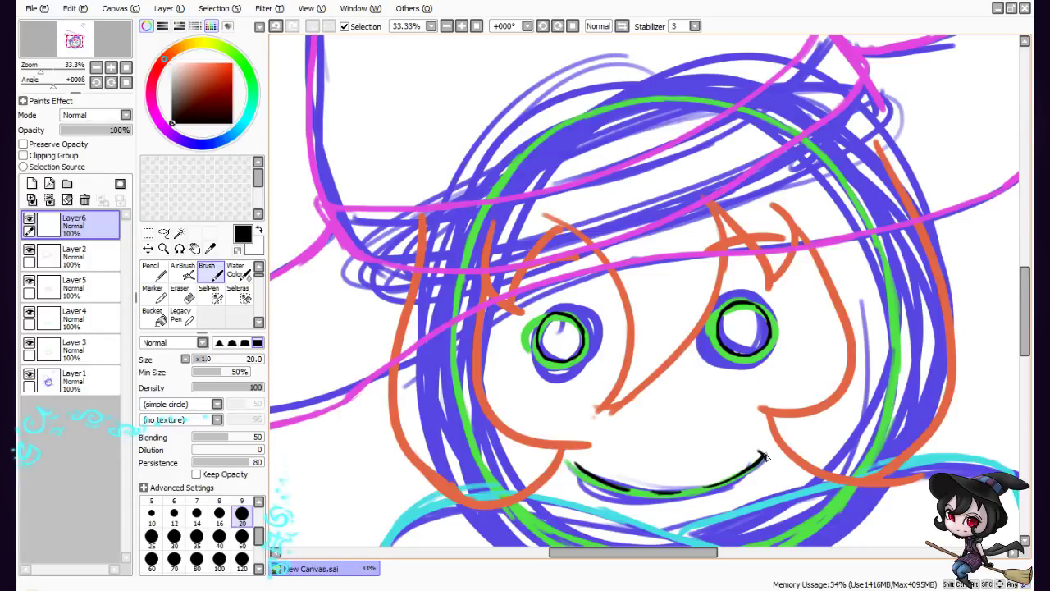
left_click_drag(762, 457, 765, 466)
left_click_drag(755, 466, 708, 491)
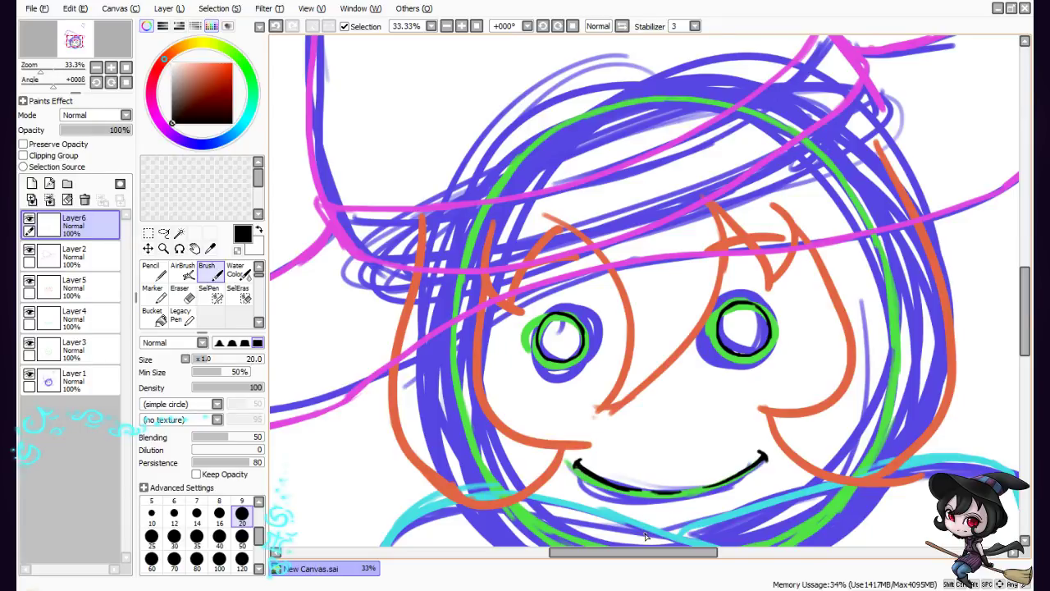
Erase the left part of the inked smile and redraw it in black as a cleaner curve
key("e")
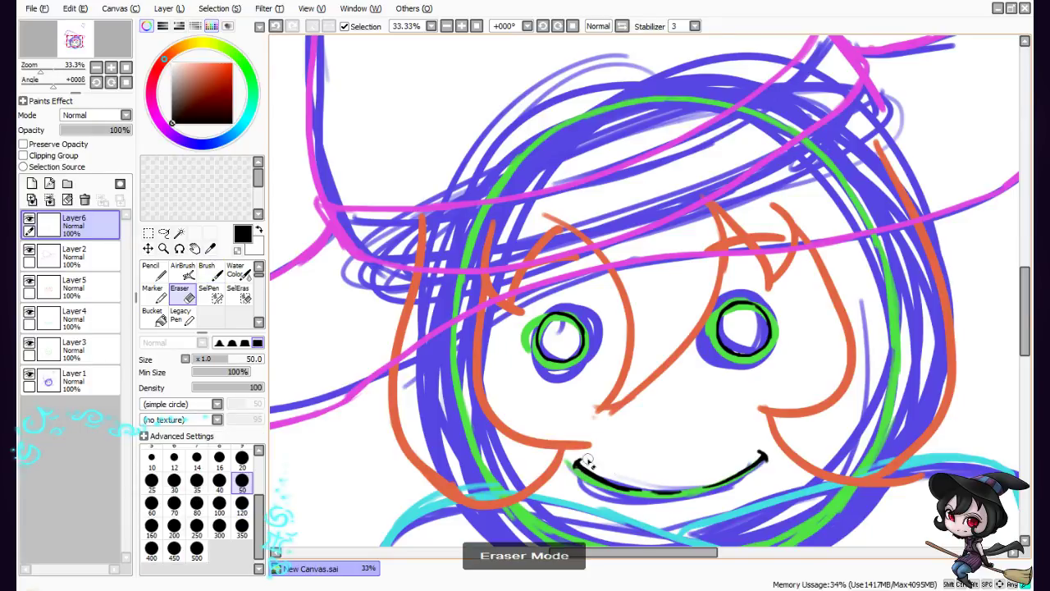
mouse_move(591, 462)
left_mouse_down()
mouse_move(574, 480)
mouse_move(645, 494)
left_mouse_up()
key("b")
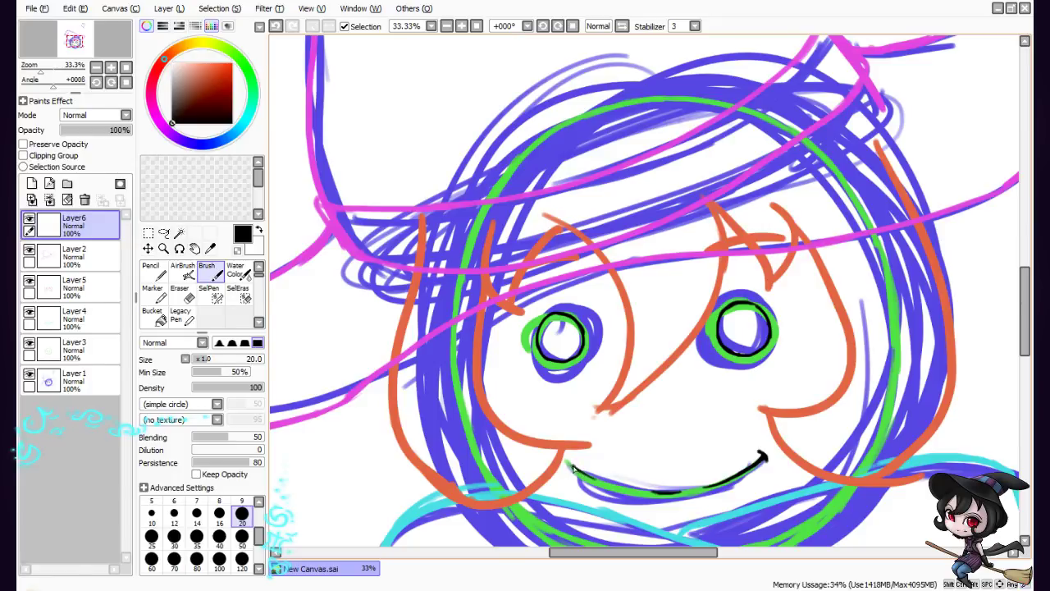
left_click_drag(574, 469, 605, 484)
key("ctrl+z")
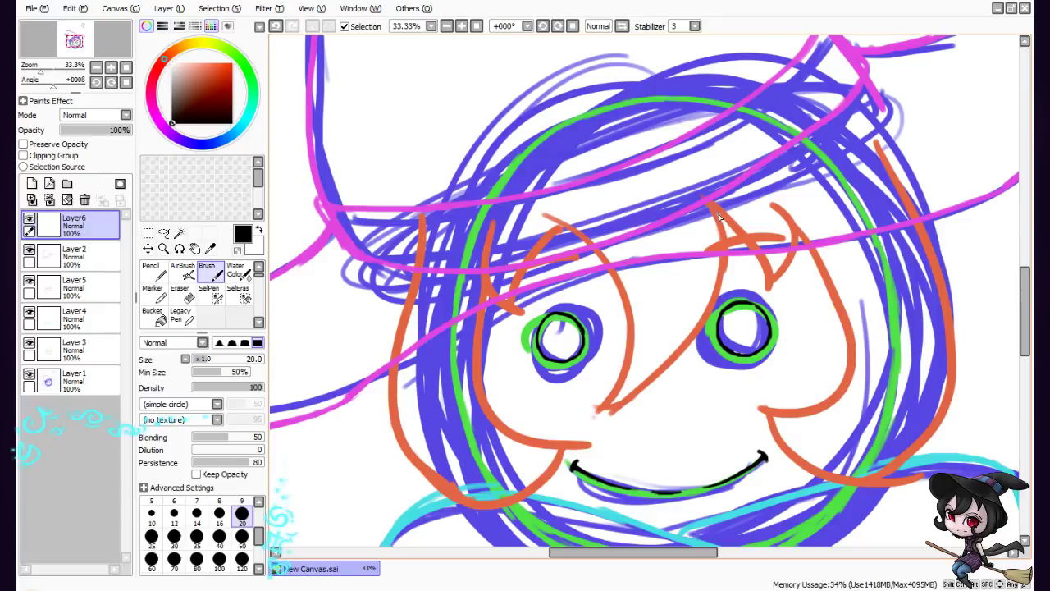
Ink the pointed central bangs and the small strand above the right eye in black over the orange-red lines
mouse_move(716, 211)
left_mouse_down()
mouse_move(727, 252)
mouse_move(704, 324)
mouse_move(620, 397)
left_mouse_up()
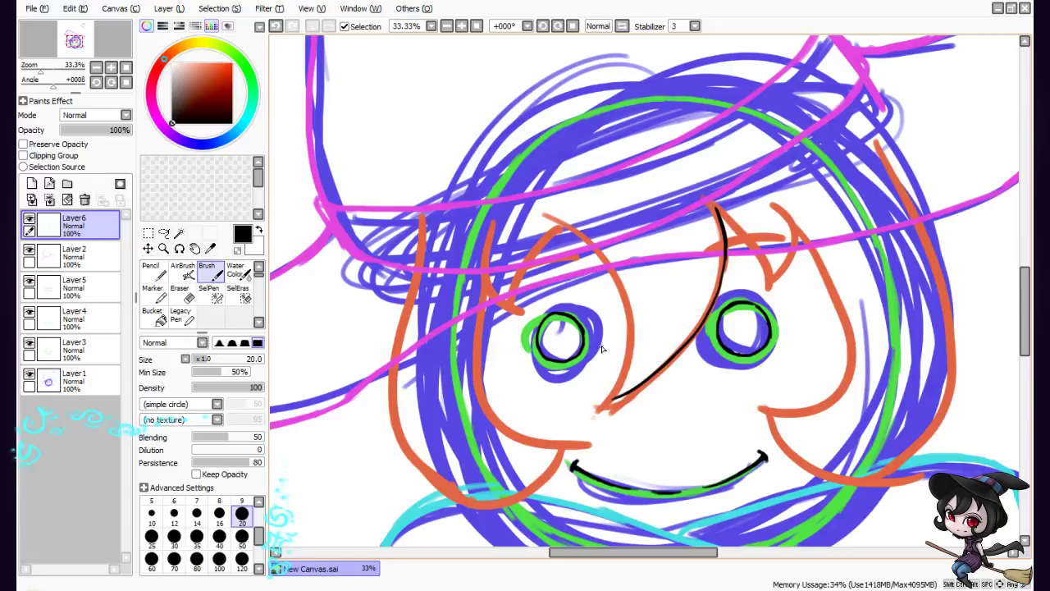
mouse_move(558, 227)
left_mouse_down()
mouse_move(632, 291)
mouse_move(628, 359)
mouse_move(595, 405)
left_mouse_up()
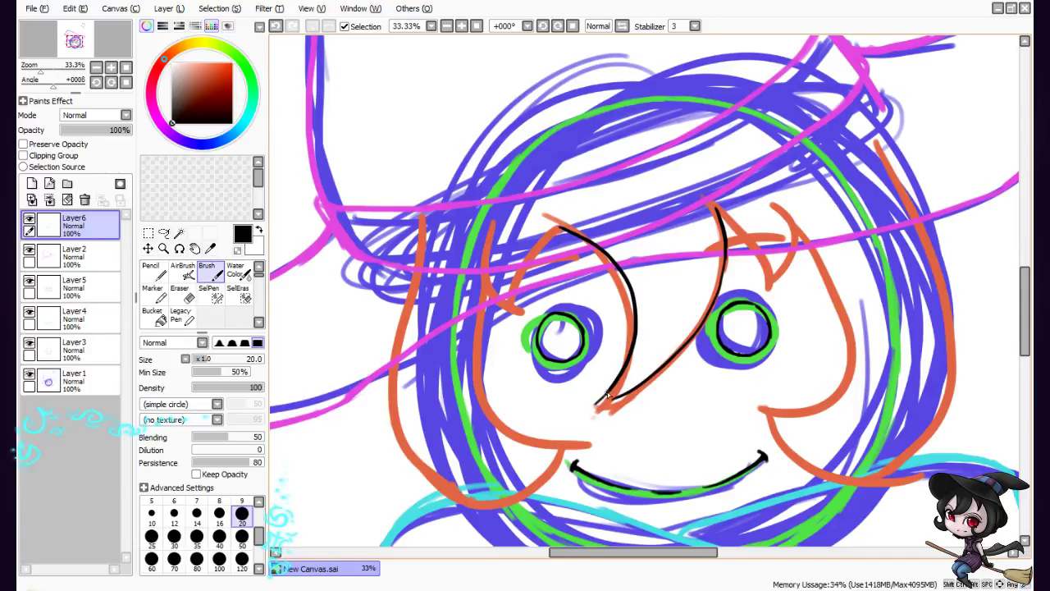
left_click_drag(638, 371, 602, 406)
mouse_move(719, 211)
left_mouse_down()
mouse_move(769, 261)
mouse_move(770, 287)
left_mouse_up()
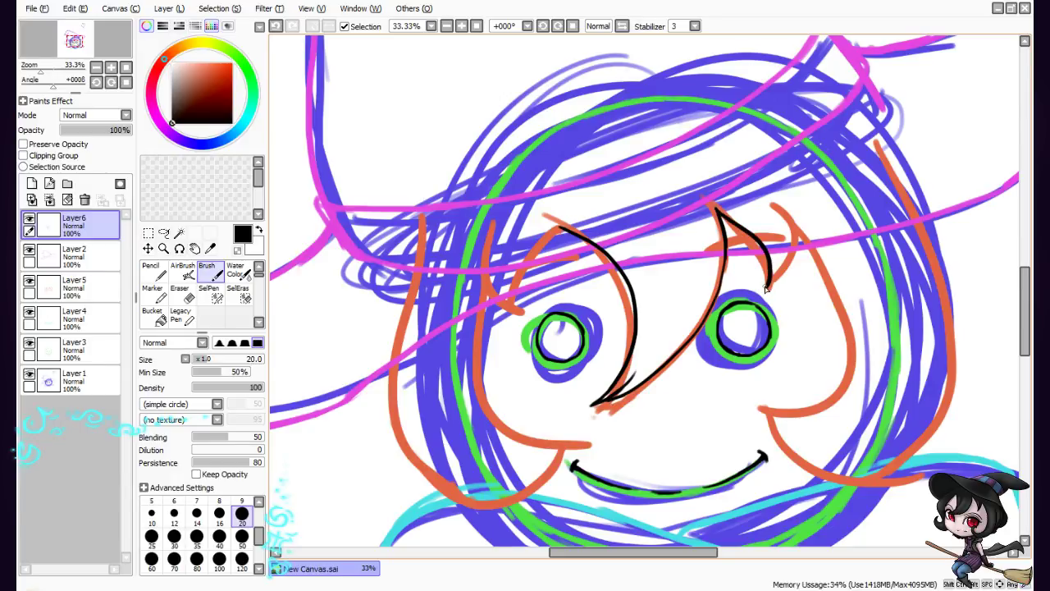
mouse_move(779, 205)
left_mouse_down()
mouse_move(799, 238)
mouse_move(769, 294)
left_mouse_up()
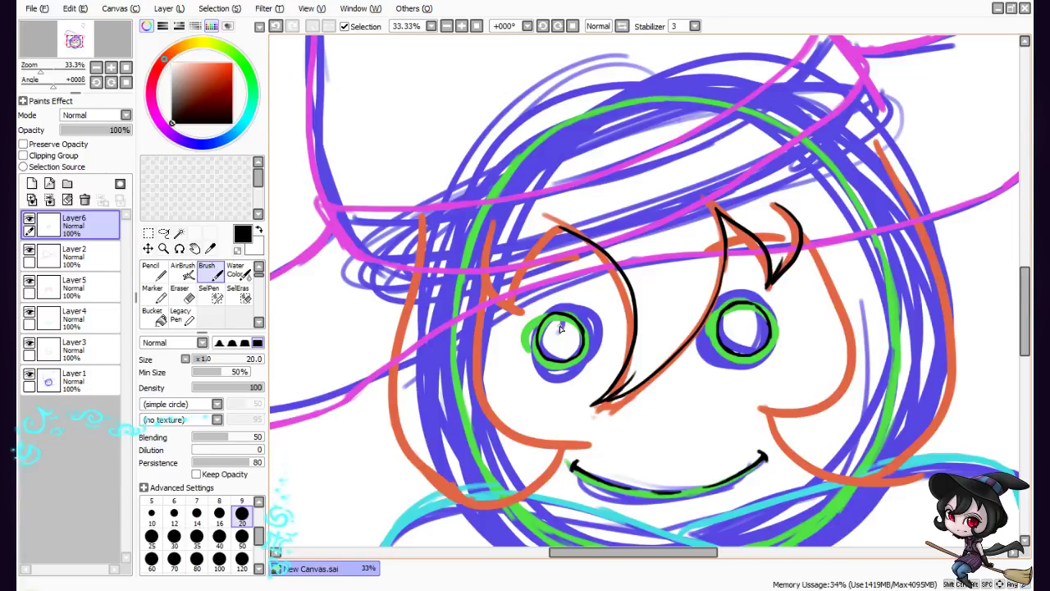
Ink the left bang strands and the inner edges of both side locks in black over the orange-red hair lines
mouse_move(563, 228)
left_mouse_down()
mouse_move(536, 249)
mouse_move(517, 313)
left_mouse_up()
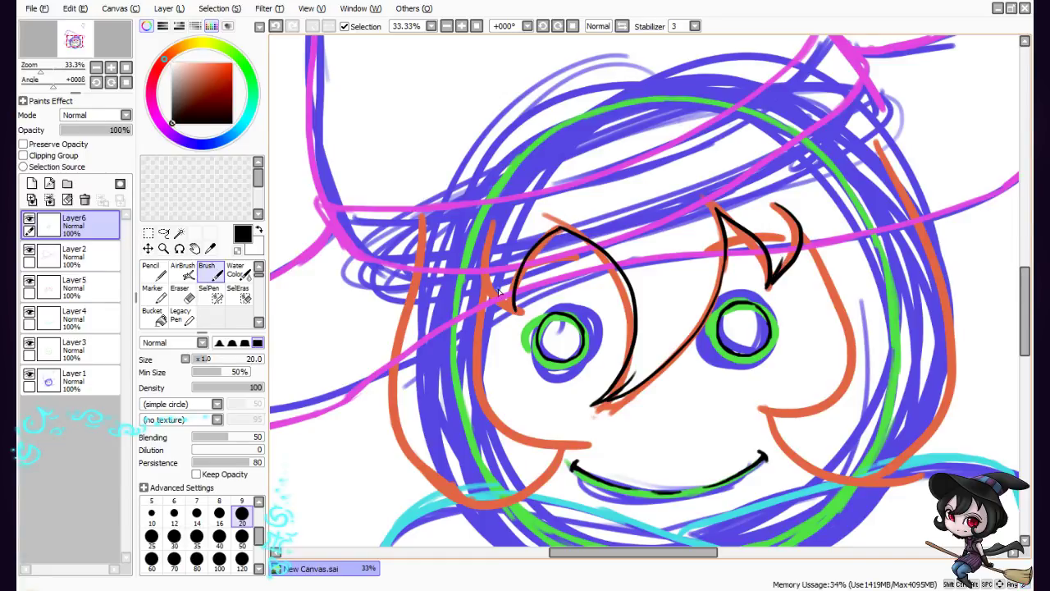
mouse_move(492, 224)
left_mouse_down()
mouse_move(495, 302)
mouse_move(521, 310)
left_mouse_up()
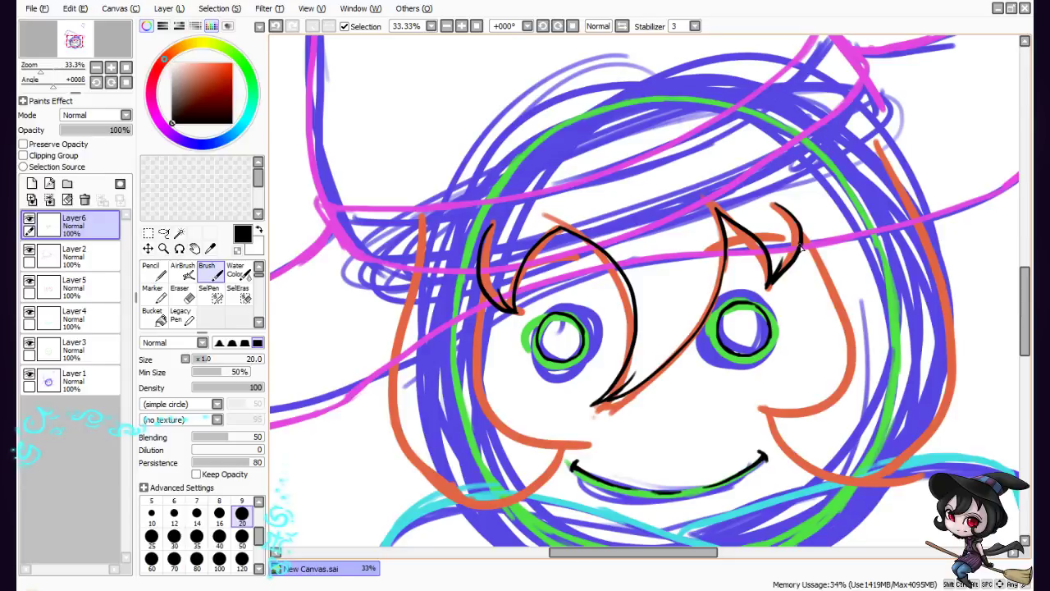
mouse_move(802, 246)
left_mouse_down()
mouse_move(832, 312)
mouse_move(843, 396)
mouse_move(764, 402)
left_mouse_up()
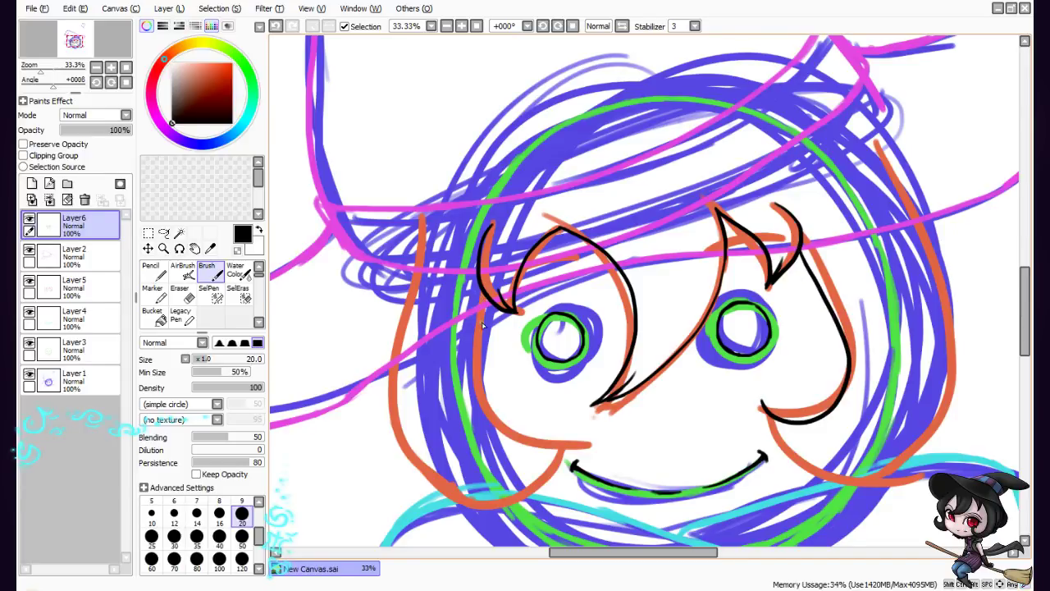
mouse_move(482, 296)
left_mouse_down()
mouse_move(505, 431)
mouse_move(566, 437)
left_mouse_up()
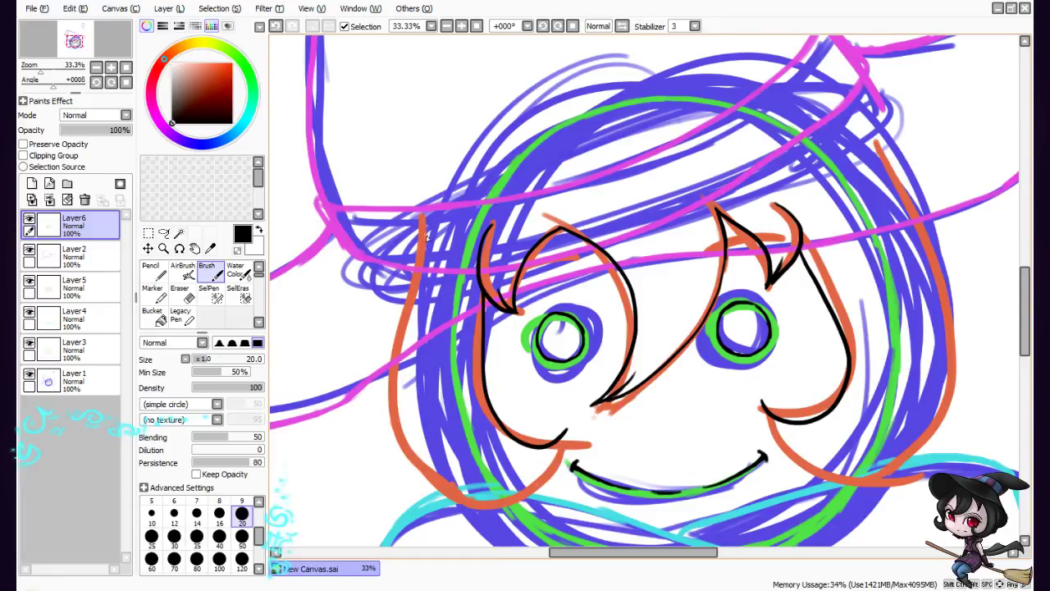
Ink the outer edges of both side locks in black, curving them under into pointed, notched tips beside the mouth
mouse_move(424, 224)
left_mouse_down()
mouse_move(409, 463)
mouse_move(473, 508)
mouse_move(564, 461)
mouse_move(566, 448)
mouse_move(546, 466)
mouse_move(566, 446)
mouse_move(554, 470)
left_mouse_up()
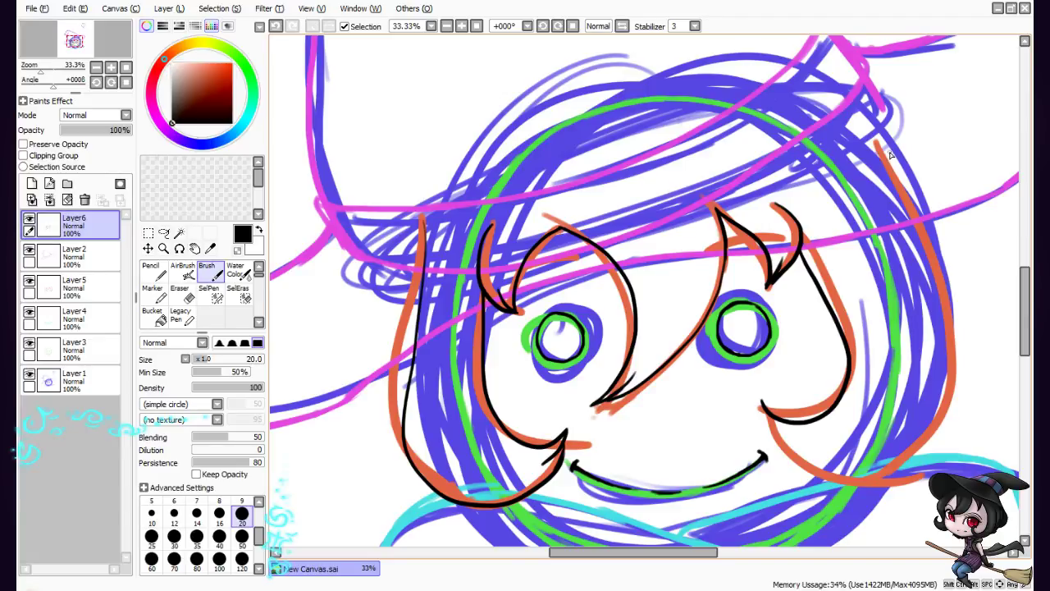
mouse_move(886, 152)
left_mouse_down()
mouse_move(893, 207)
mouse_move(943, 304)
mouse_move(965, 427)
mouse_move(763, 415)
left_mouse_up()
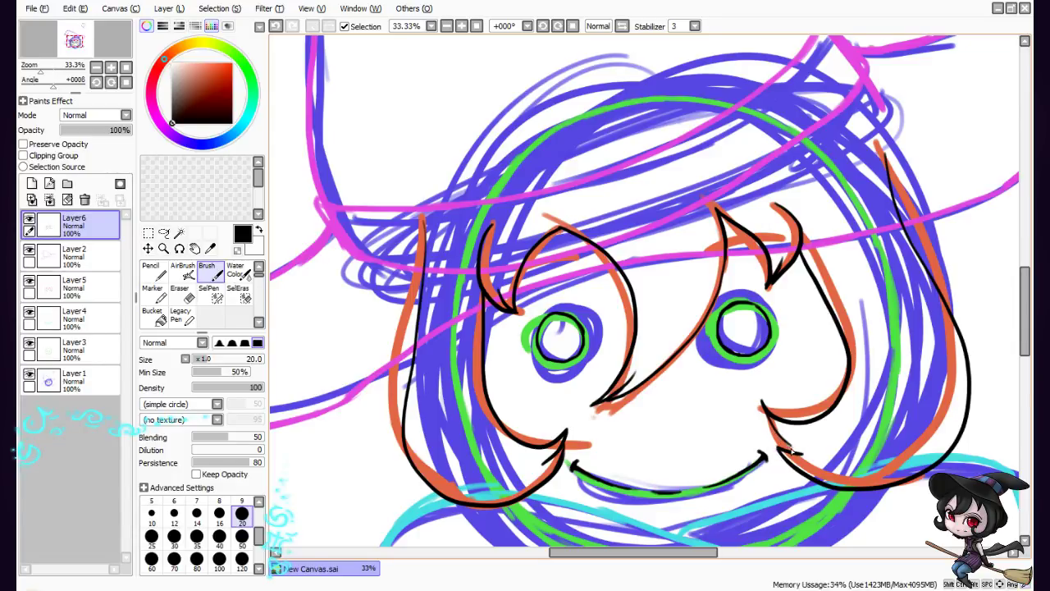
left_click_drag(790, 453, 821, 464)
Ink a short arched black eyebrow above each eye, crossing the bangs
left_click_drag(714, 545, 719, 551)
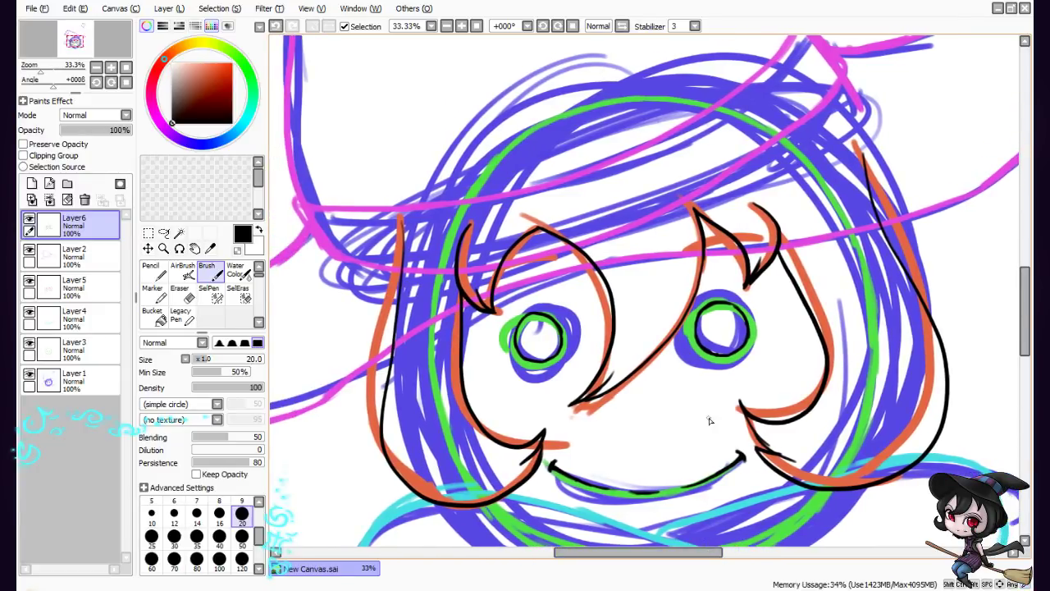
left_click_drag(696, 248, 743, 279)
left_click_drag(546, 261, 483, 272)
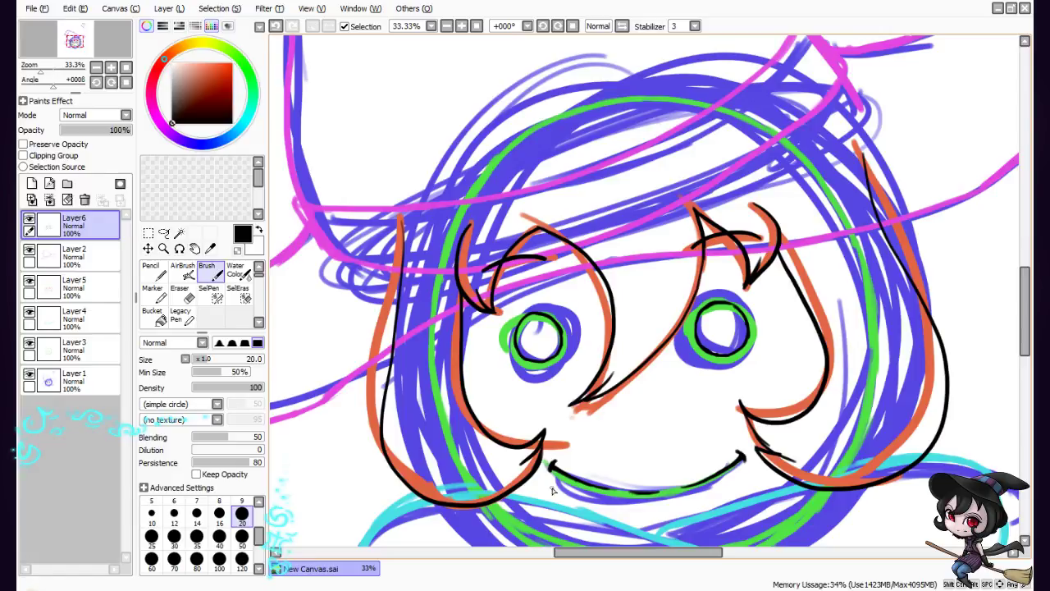
Lasso the cyan shapes below the face on Layer4, move them slightly down, and deselect
left_click_drag(688, 552, 686, 558)
left_click_drag(1025, 308, 972, 371)
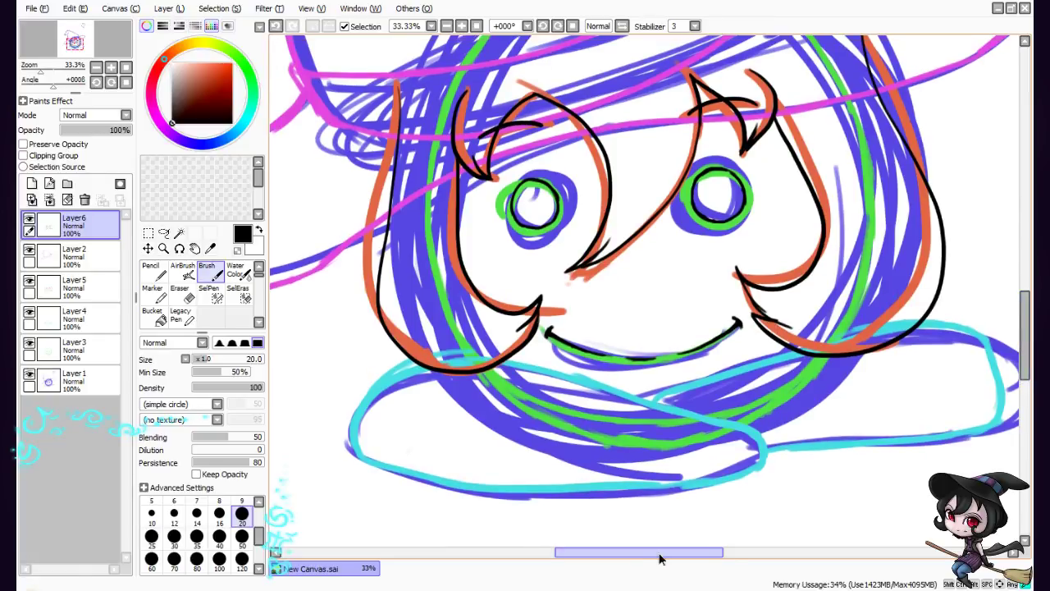
left_click_drag(660, 559, 672, 556)
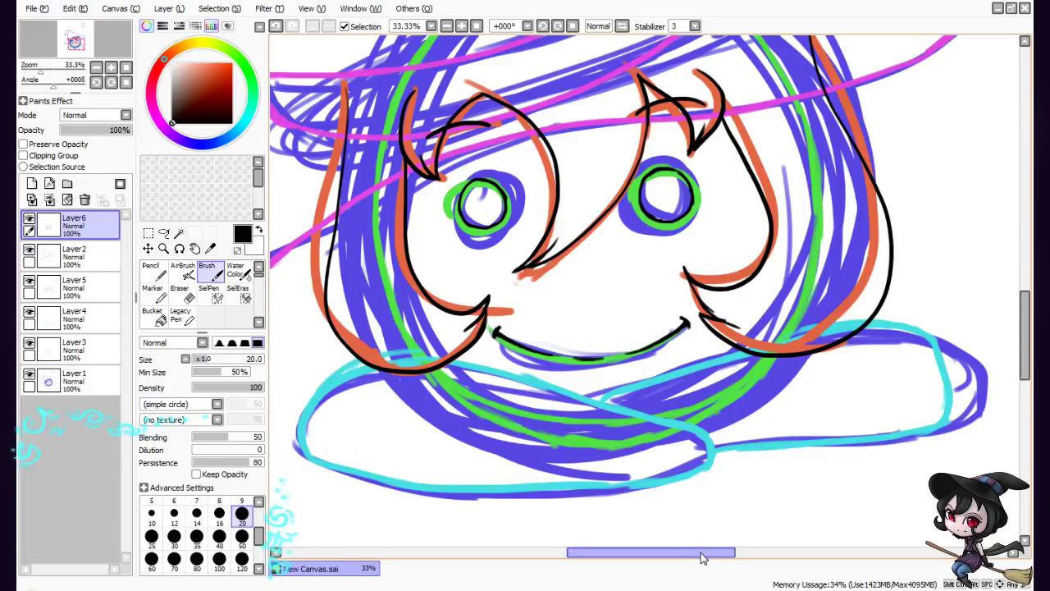
left_click_drag(702, 555, 696, 558)
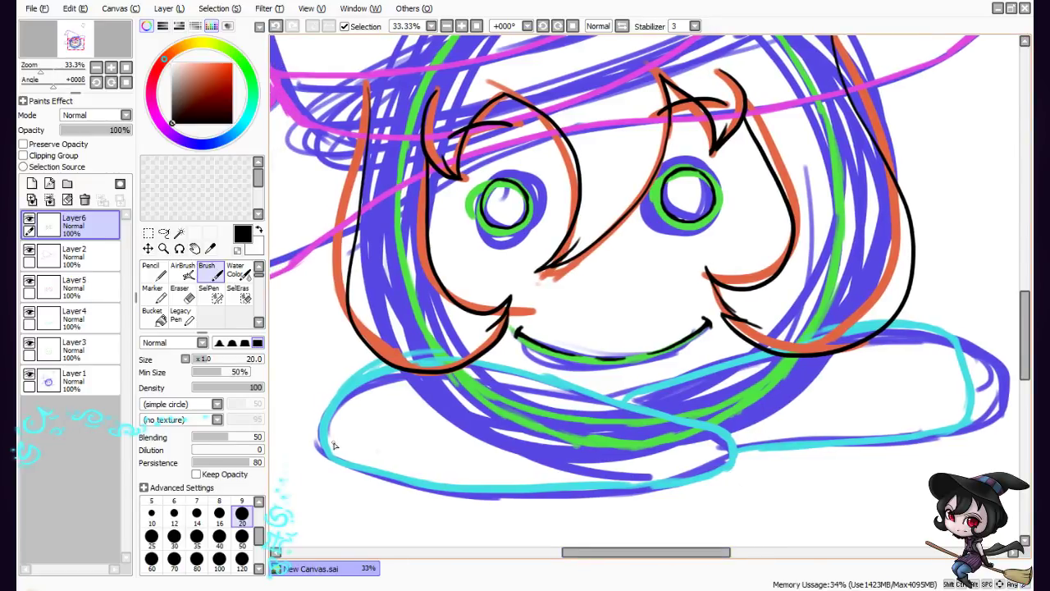
left_click(74, 318)
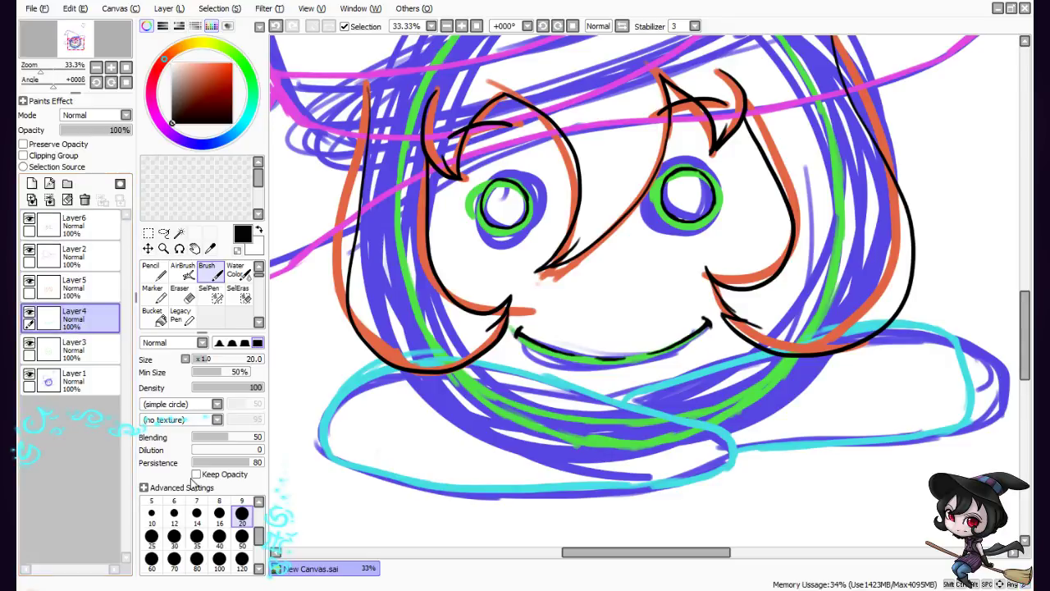
left_click(163, 233)
mouse_move(314, 484)
left_mouse_down()
mouse_move(320, 359)
mouse_move(829, 331)
mouse_move(1005, 398)
mouse_move(750, 497)
mouse_move(364, 497)
mouse_move(291, 468)
left_mouse_up()
left_click(148, 248)
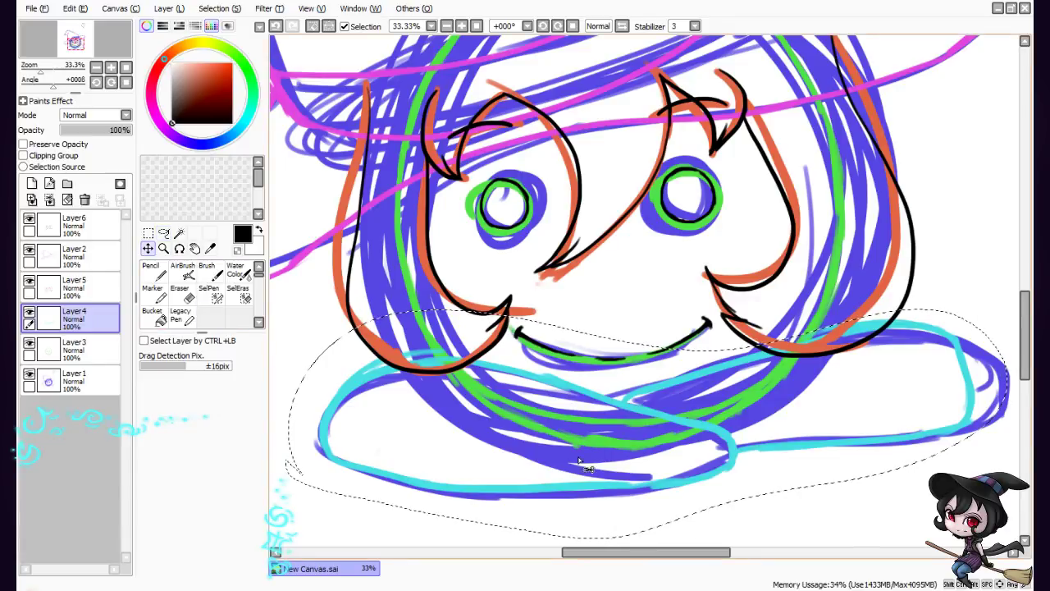
left_click_drag(730, 434, 736, 461)
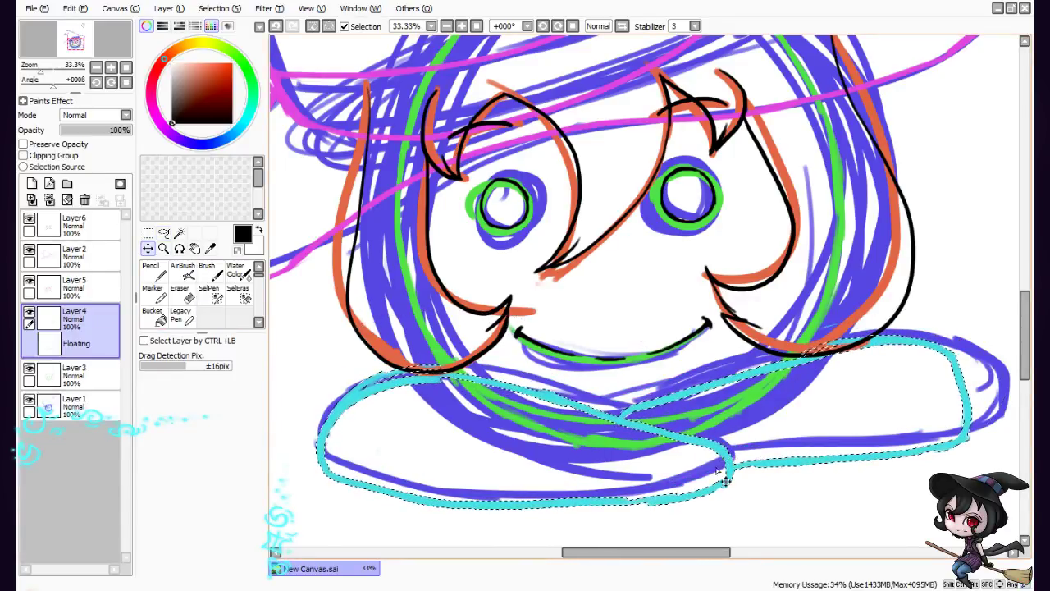
left_click(148, 233)
key("ctrl+d")
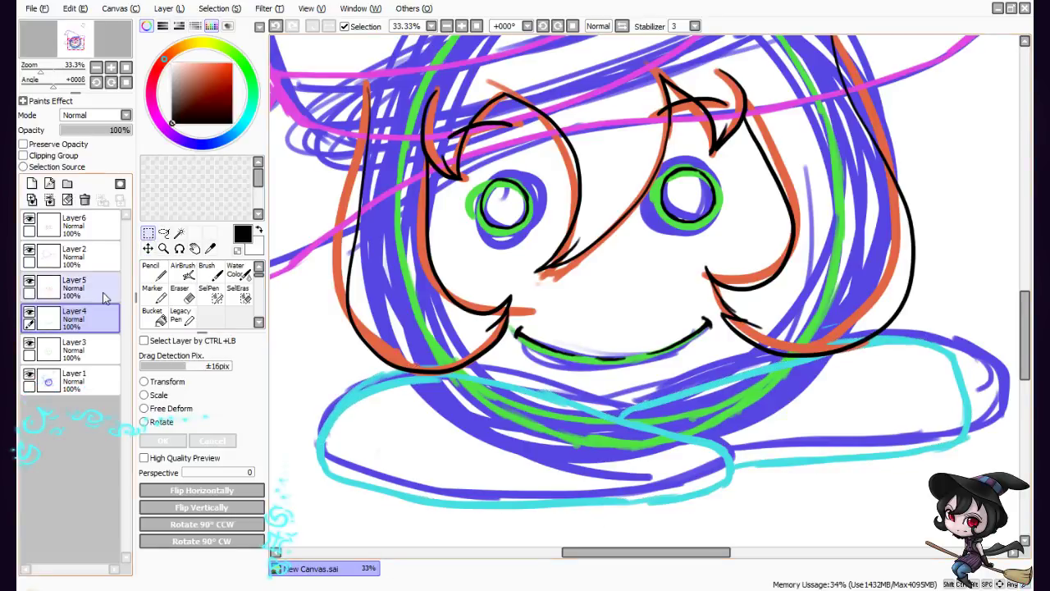
Ink the right cyan shape below the face in black on Layer6 with the Brush, adding a curved band line near its outer end
left_click(82, 226)
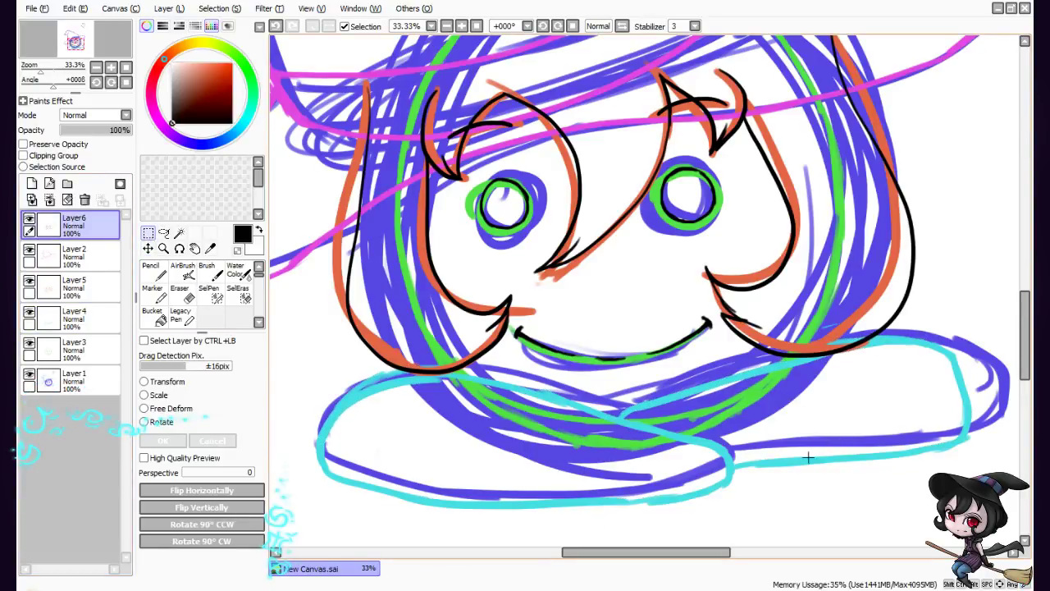
left_click(215, 273)
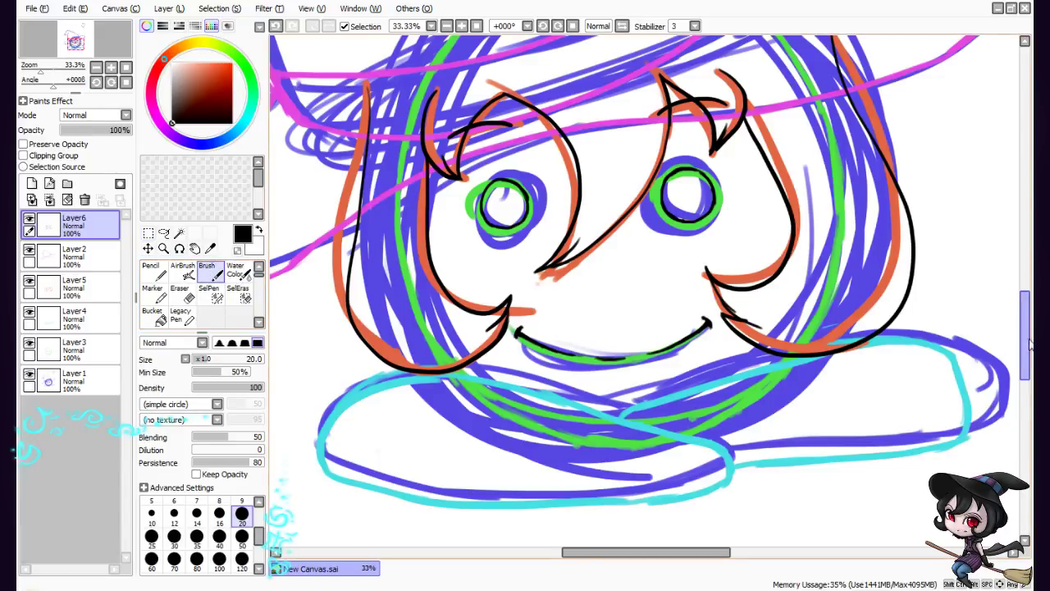
left_click_drag(1024, 351, 1024, 359)
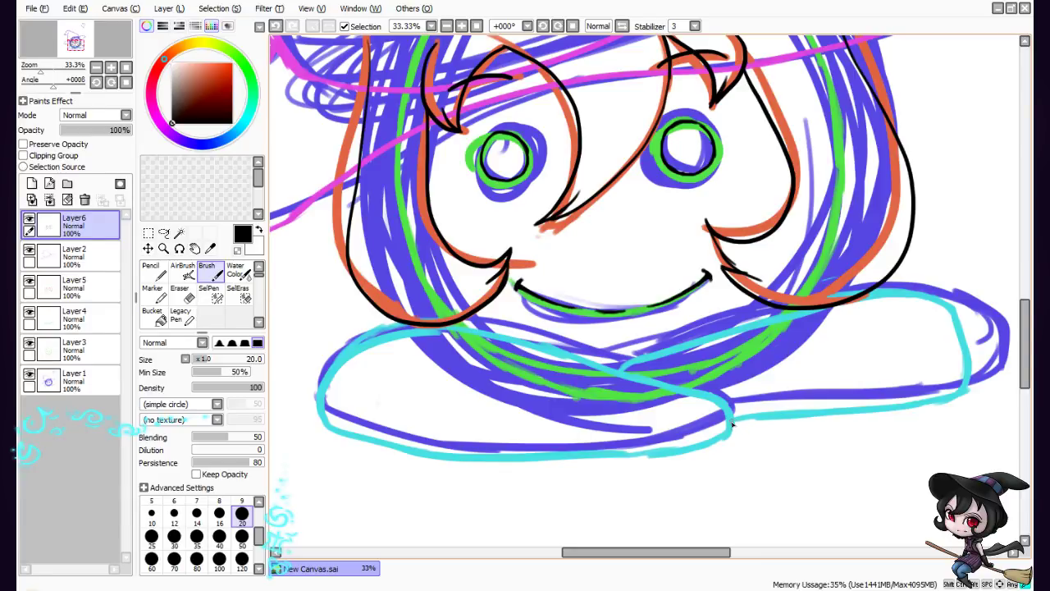
left_click_drag(733, 420, 879, 405)
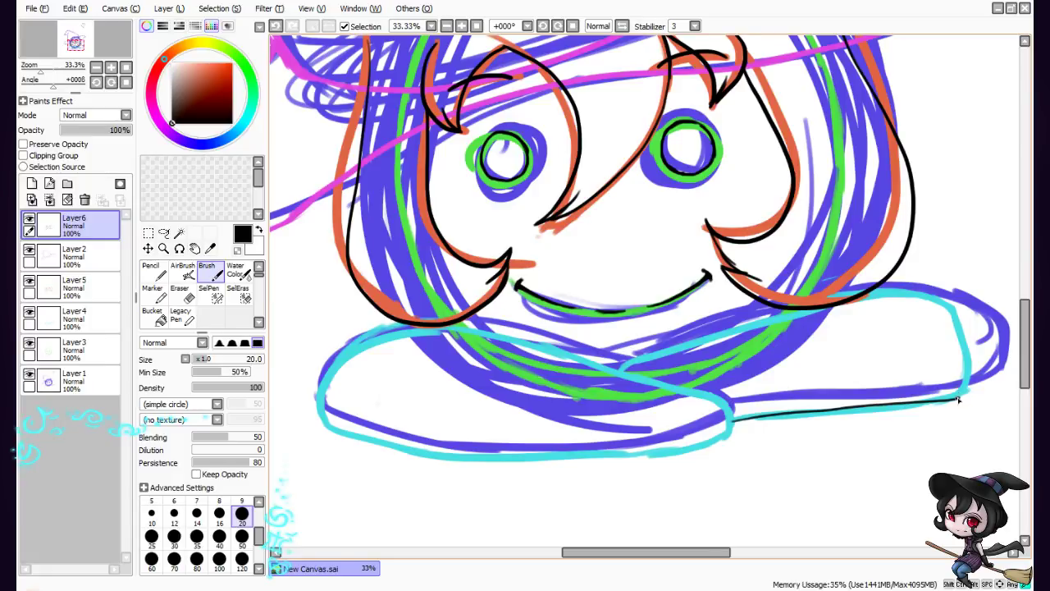
mouse_move(959, 399)
left_mouse_down()
mouse_move(964, 340)
mouse_move(925, 297)
mouse_move(793, 316)
mouse_move(623, 374)
left_mouse_up()
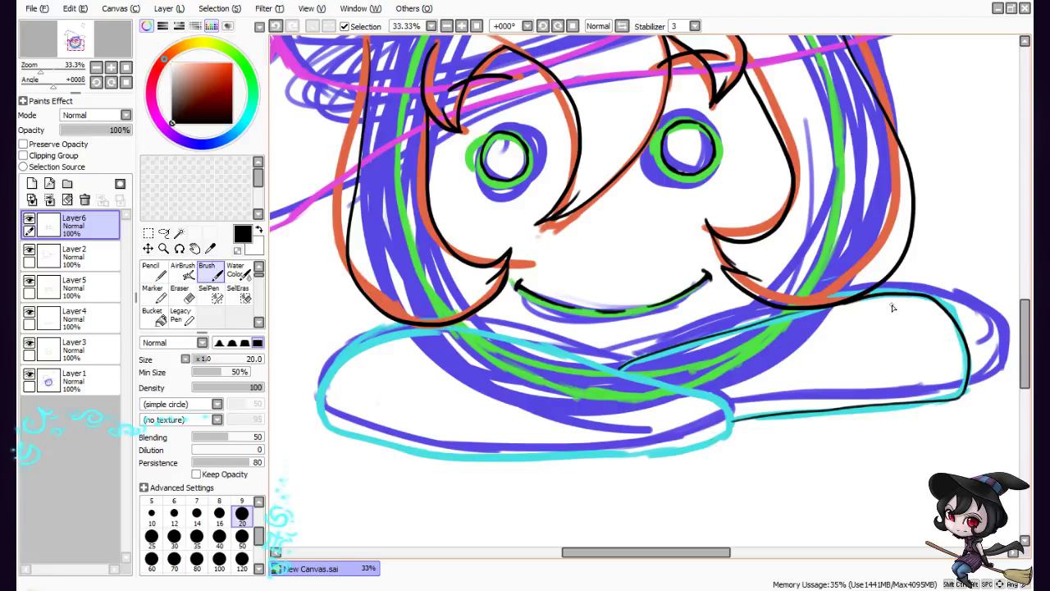
mouse_move(898, 296)
left_mouse_down()
mouse_move(911, 311)
mouse_move(916, 406)
left_mouse_up()
Ink the outline of the left cyan shape in black, undoing and redrawing strokes until its rounded contour closes
mouse_move(320, 413)
left_mouse_down()
mouse_move(322, 378)
mouse_move(348, 350)
mouse_move(412, 334)
left_mouse_up()
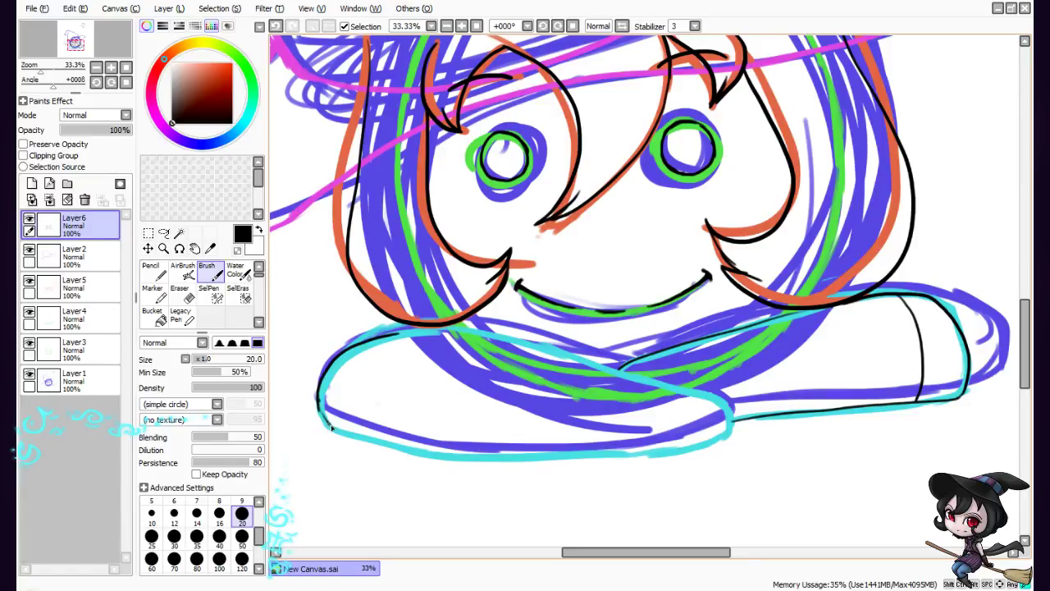
key("ctrl+z")
mouse_move(320, 400)
left_mouse_down()
mouse_move(358, 442)
mouse_move(455, 449)
mouse_move(397, 449)
mouse_move(486, 452)
mouse_move(718, 429)
left_mouse_up()
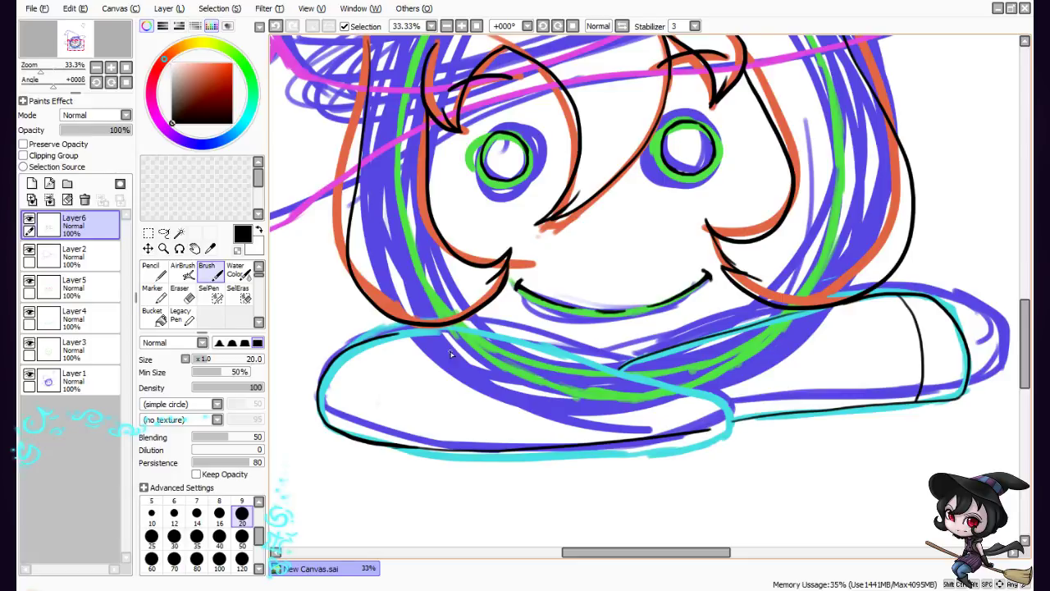
mouse_move(371, 343)
left_mouse_down()
mouse_move(451, 331)
mouse_move(550, 342)
mouse_move(720, 404)
left_mouse_up()
key("ctrl+z")
mouse_move(382, 339)
left_mouse_down()
mouse_move(565, 357)
mouse_move(735, 411)
mouse_move(739, 423)
mouse_move(721, 433)
mouse_move(704, 398)
left_mouse_up()
key("ctrl+z")
key("ctrl+z")
key("ctrl+z")
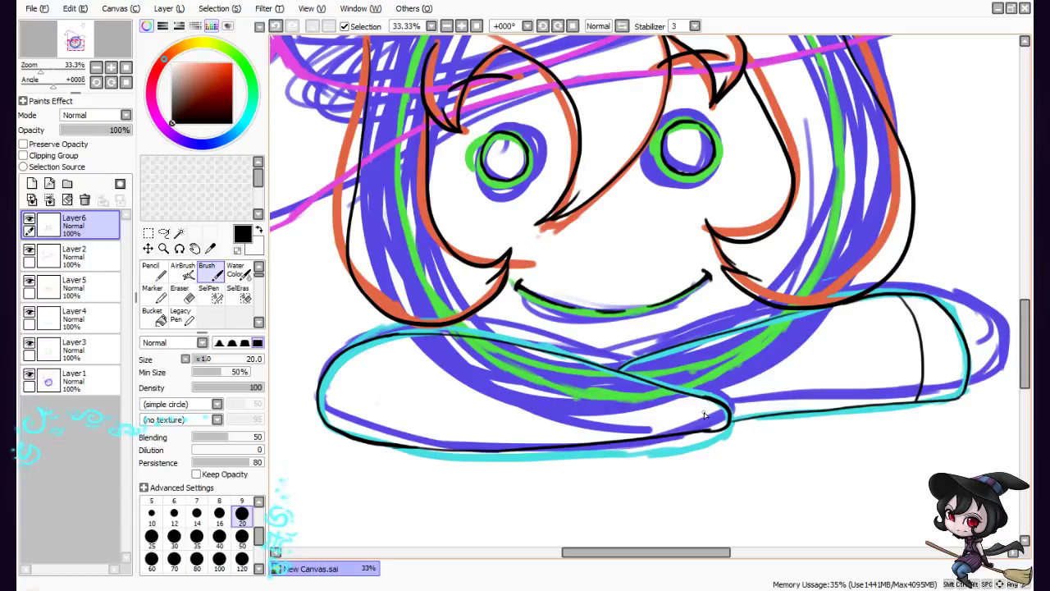
Ink curved dividing lines near both ends of the left cyan shape and a short line inside its small rounded tip
left_click_drag(709, 403, 713, 430)
left_click_drag(376, 338, 361, 437)
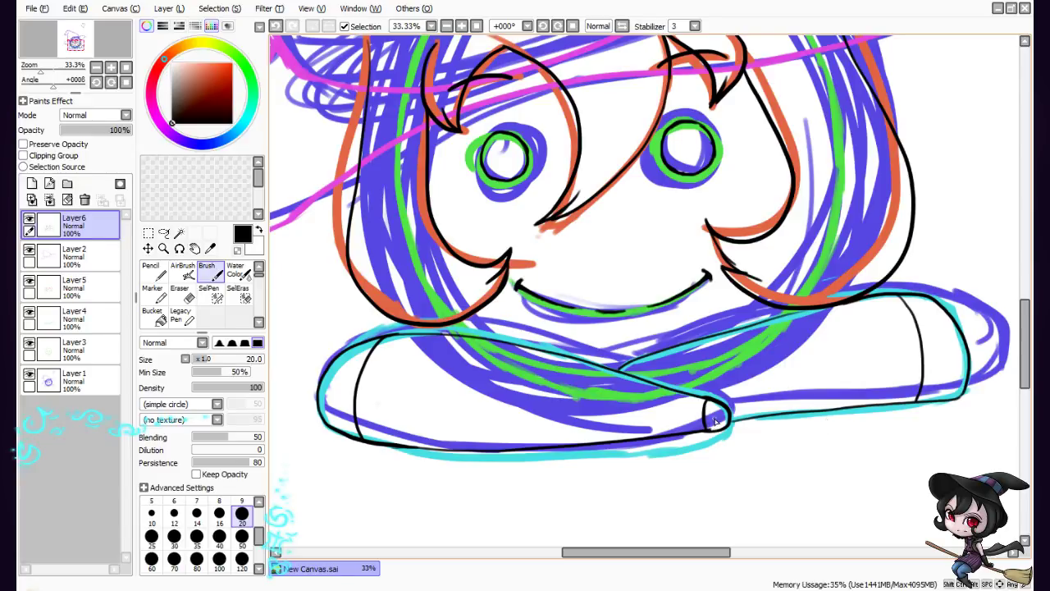
left_click_drag(719, 411, 712, 429)
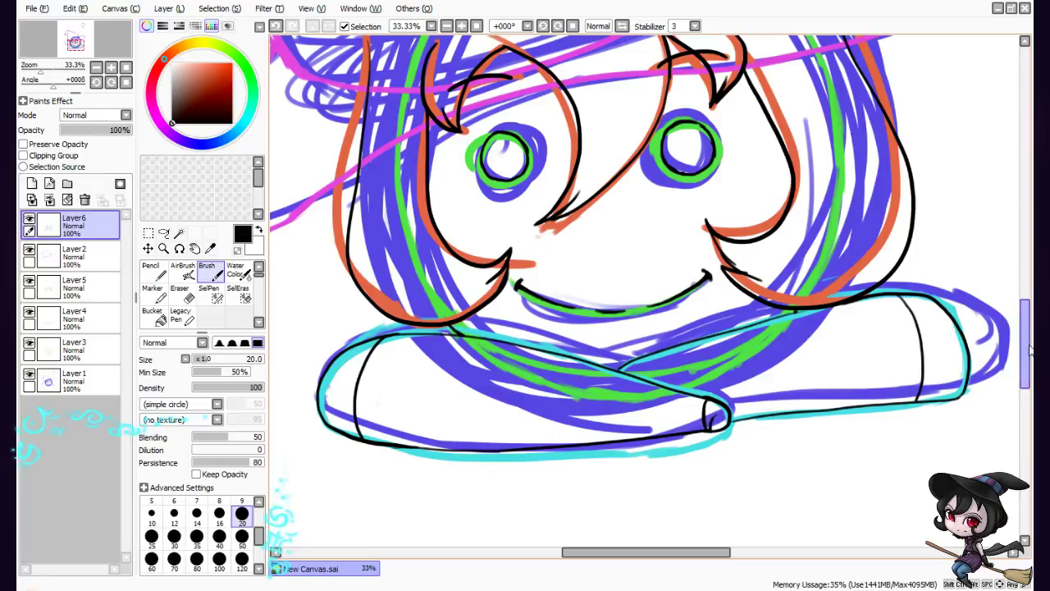
Add a new layer above Layer6 and ink the upper edge of the hat's left brim in black along the magenta line
left_click_drag(1026, 358, 1031, 311)
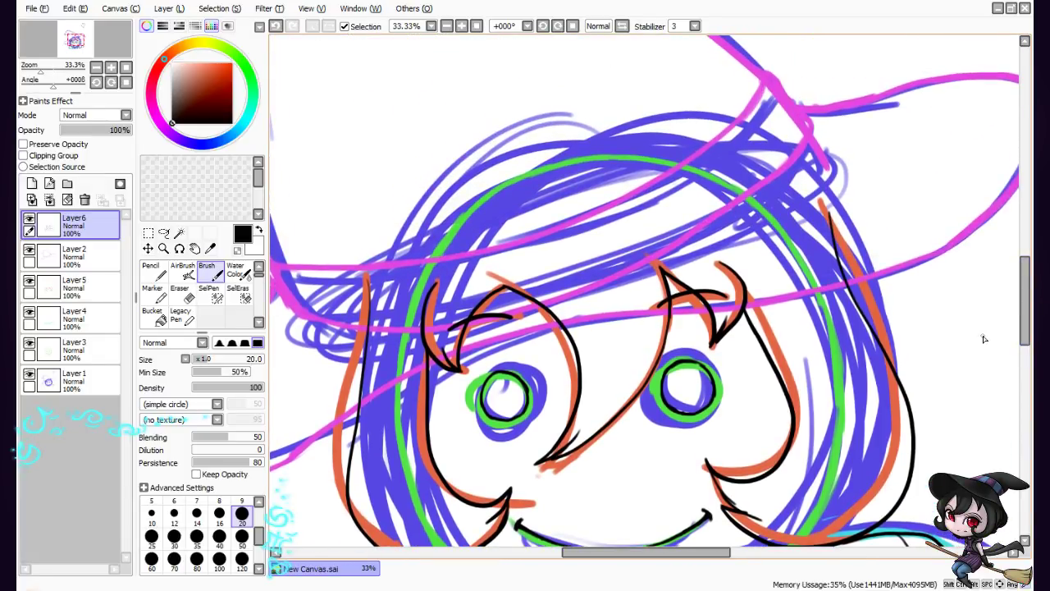
left_click_drag(632, 558, 590, 556)
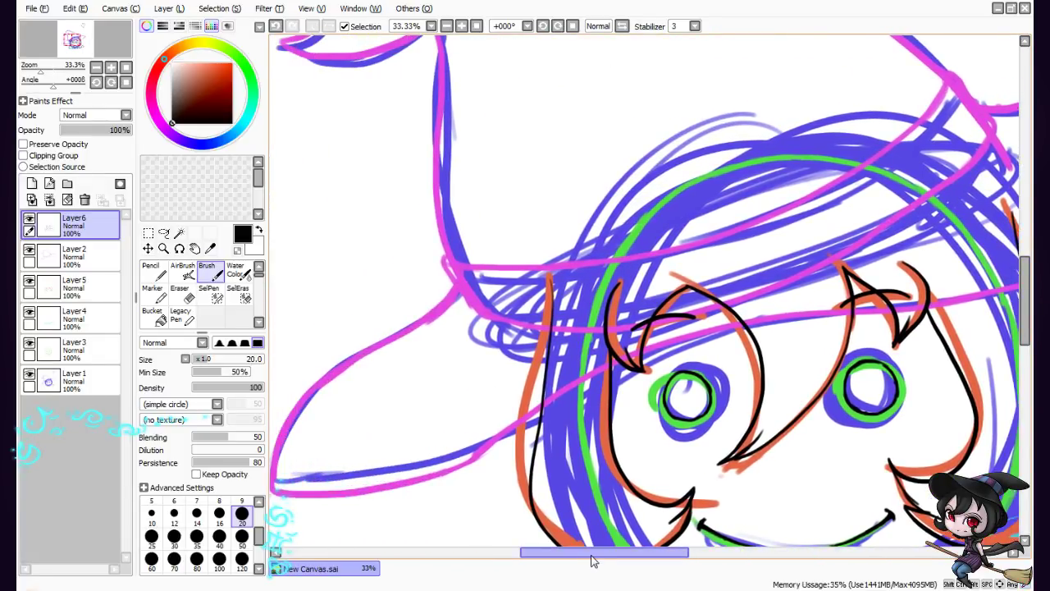
left_click(172, 10)
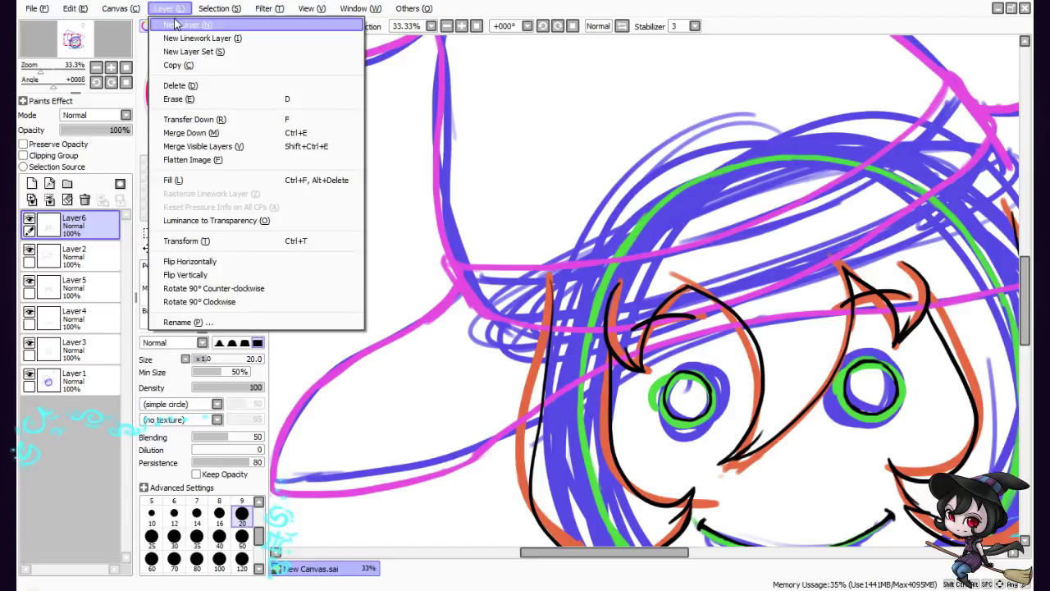
left_click(177, 24)
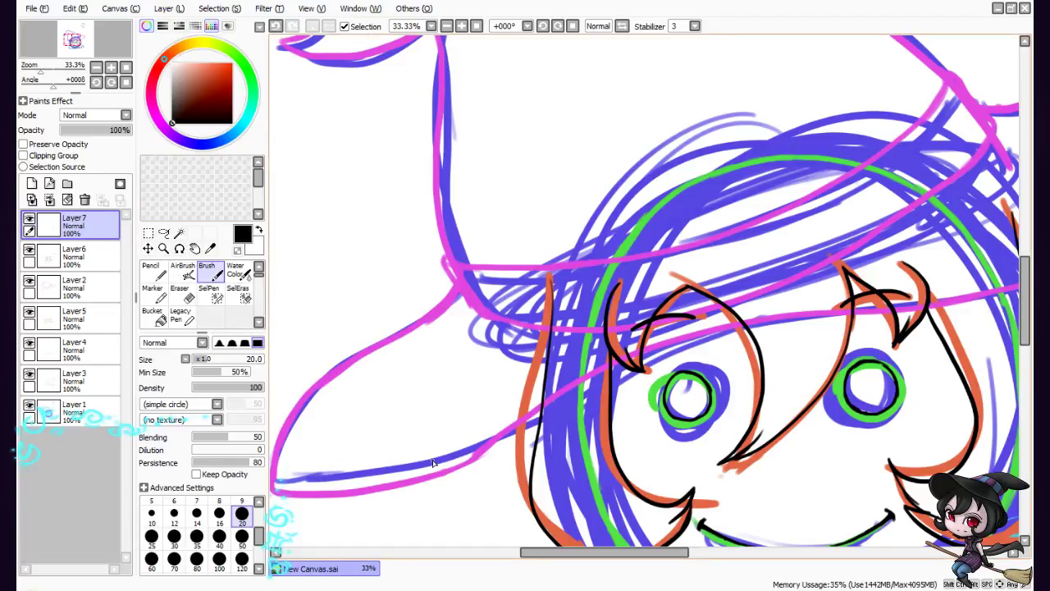
left_click_drag(604, 553, 581, 551)
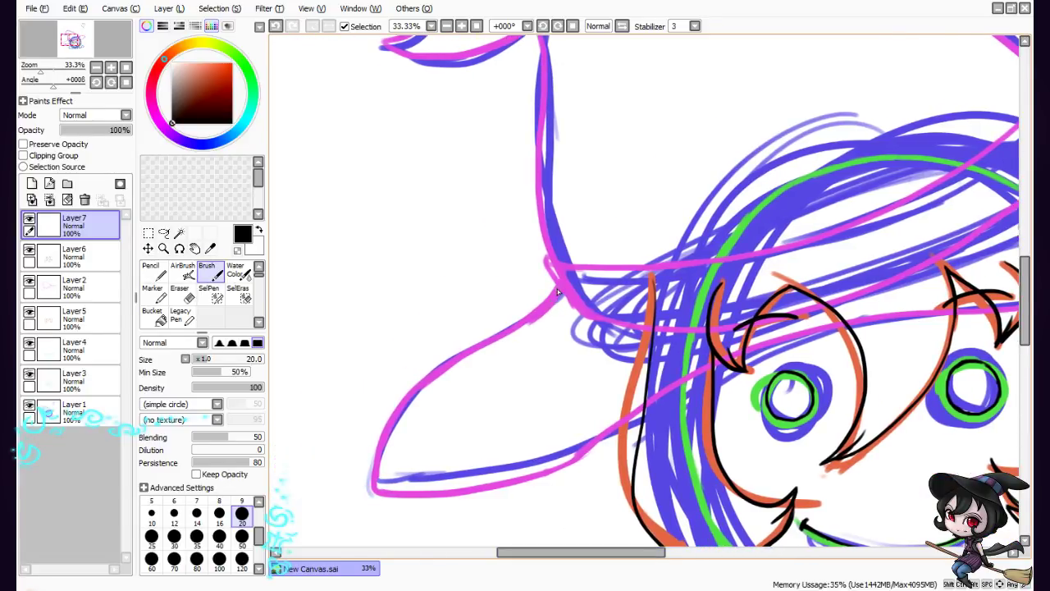
mouse_move(562, 279)
left_mouse_down()
mouse_move(432, 376)
mouse_move(386, 433)
mouse_move(376, 486)
left_mouse_up()
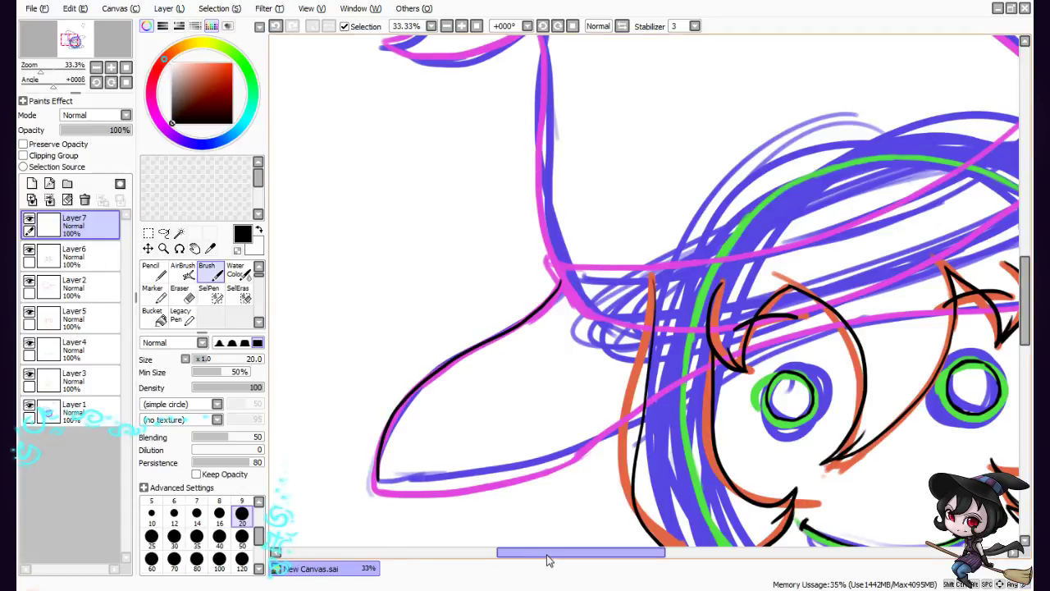
Ink the hat's right brim in black along its upper edge and around the folded tip, redrawing strokes as needed
left_click_drag(549, 553, 671, 548)
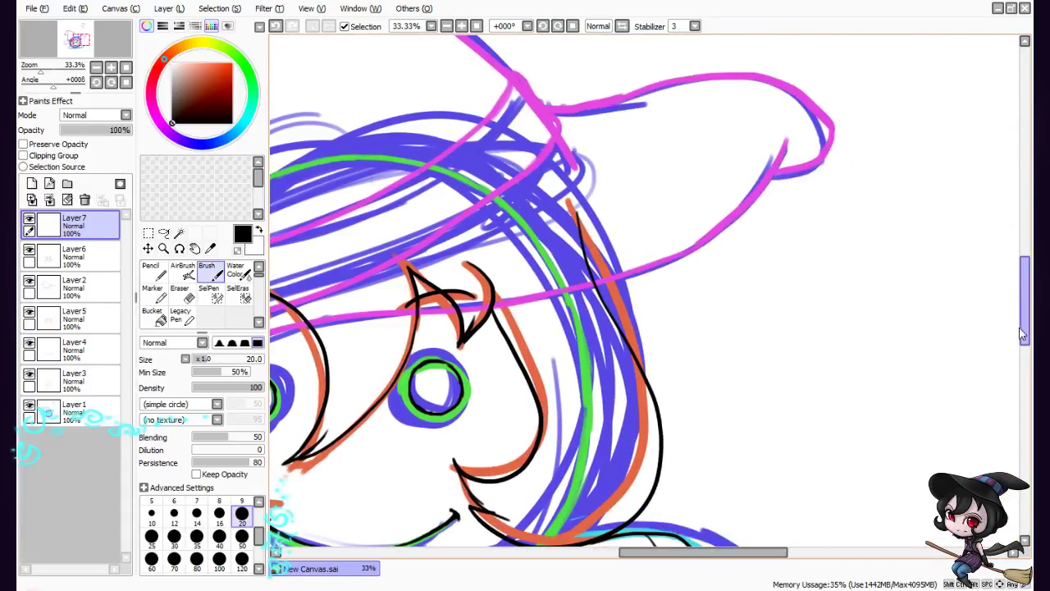
left_click_drag(1025, 300, 1025, 287)
mouse_move(548, 175)
left_mouse_down()
mouse_move(762, 151)
mouse_move(838, 194)
mouse_move(844, 226)
left_mouse_up()
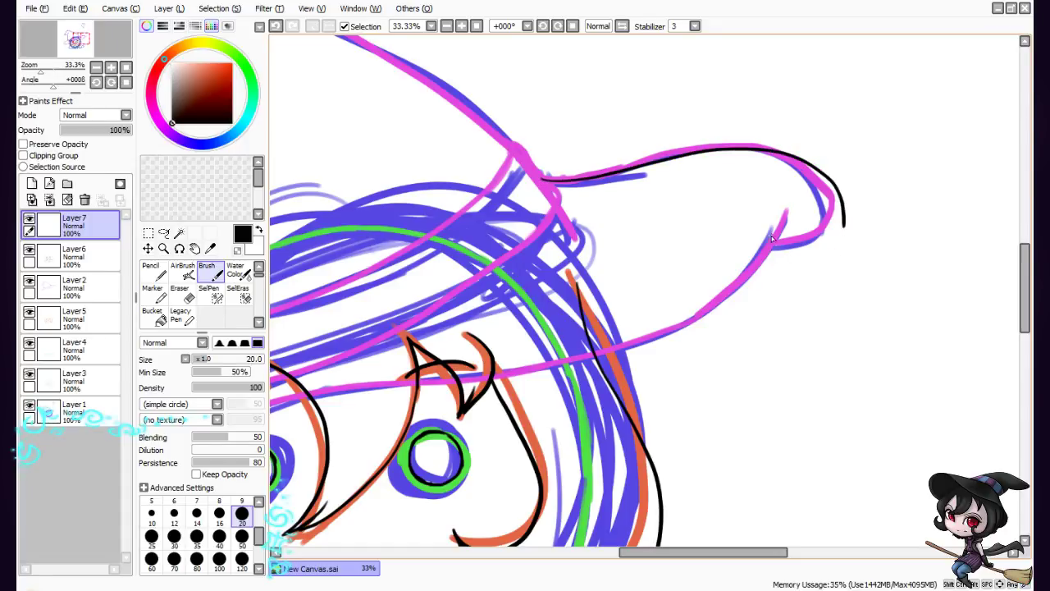
mouse_move(774, 242)
left_mouse_down()
mouse_move(834, 232)
mouse_move(843, 220)
mouse_move(775, 233)
mouse_move(759, 271)
mouse_move(724, 299)
left_mouse_up()
key("ctrl+z")
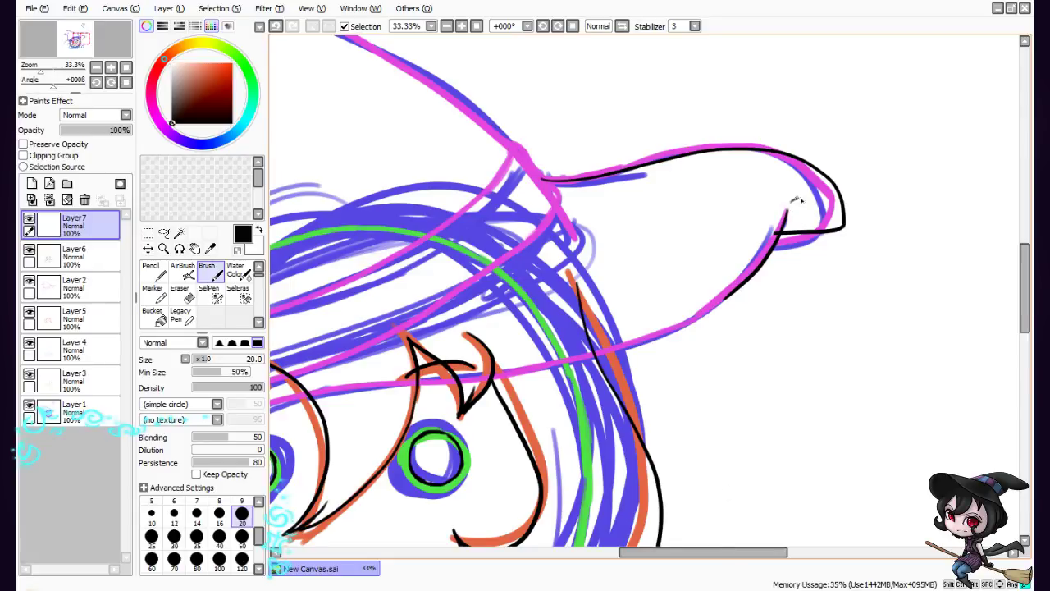
left_click_drag(794, 199, 829, 212)
key("ctrl+z")
left_click_drag(709, 552, 664, 552)
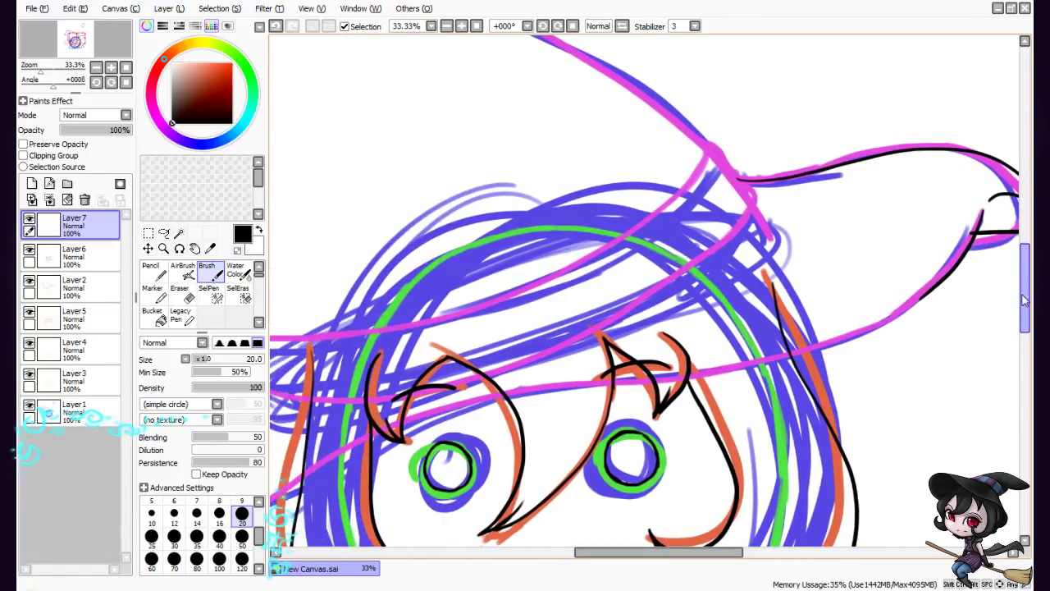
Ink the hat brim's lower edge in black from the right side across the forehead to the left tip, and tidy the tip
scroll(888, 351, "down", 3)
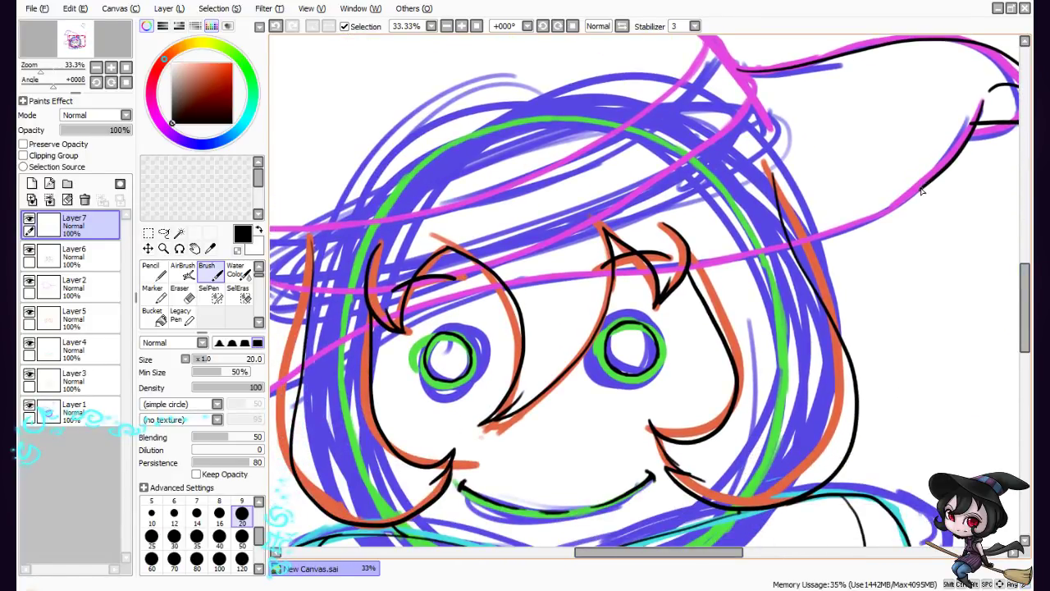
mouse_move(922, 192)
left_mouse_down()
mouse_move(854, 230)
mouse_move(656, 276)
mouse_move(398, 291)
left_mouse_up()
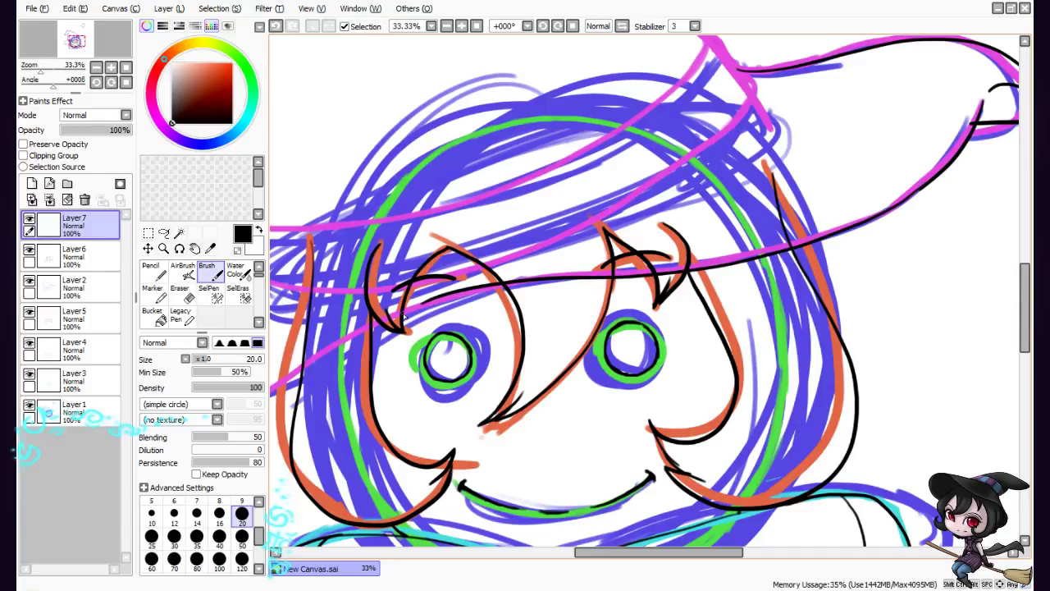
left_click_drag(668, 551, 584, 552)
left_click_drag(1028, 328, 1028, 343)
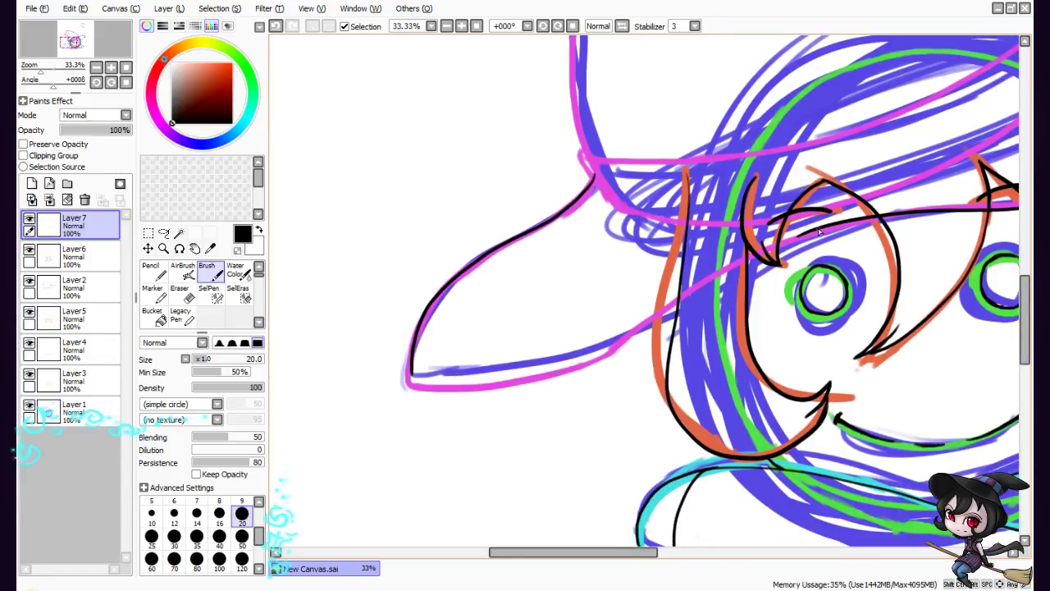
mouse_move(810, 234)
left_mouse_down()
mouse_move(688, 294)
mouse_move(427, 386)
mouse_move(435, 400)
left_mouse_up()
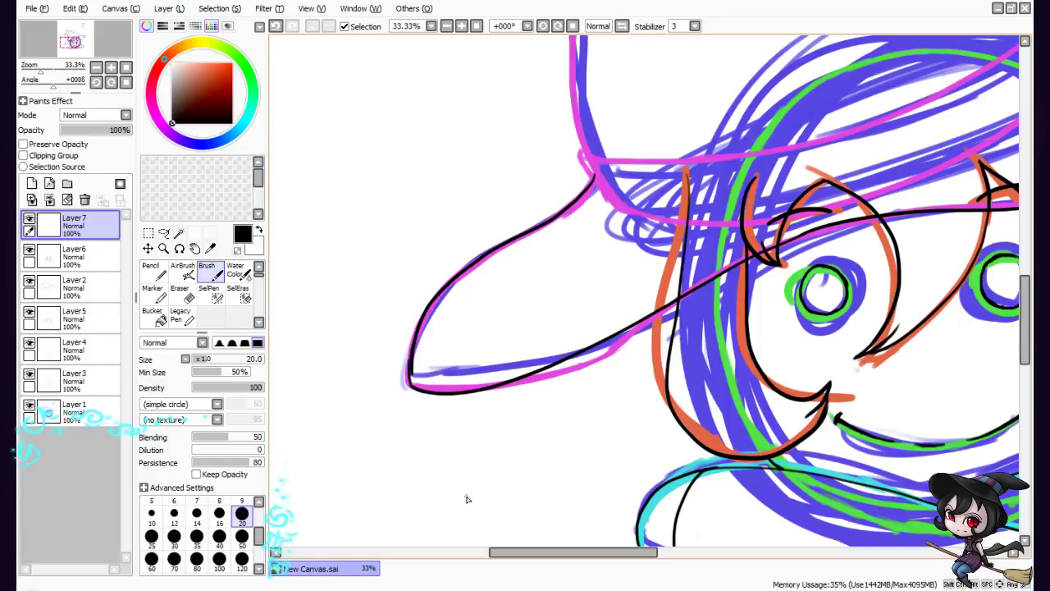
key("e")
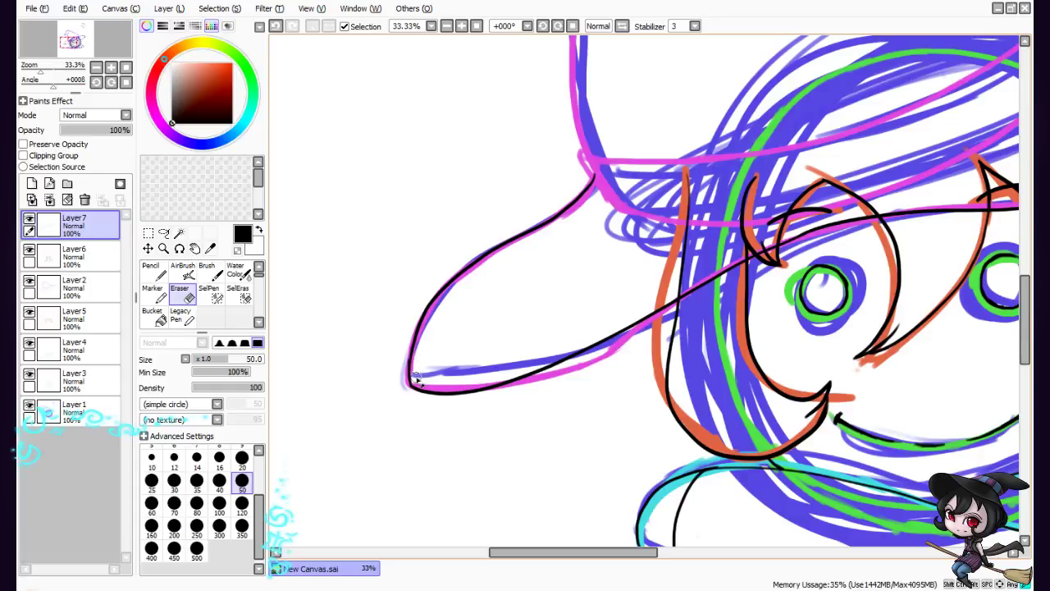
key("b")
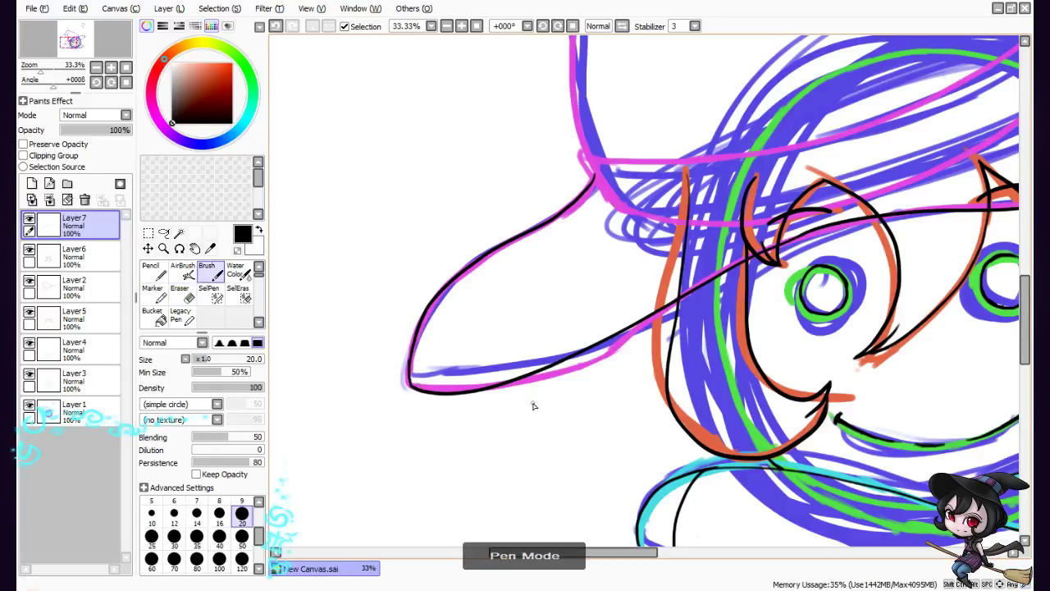
Ink the short curved left and right ends of the hat band in black, redrawing the right end until it follows the magenta line
left_click_drag(624, 552, 637, 552)
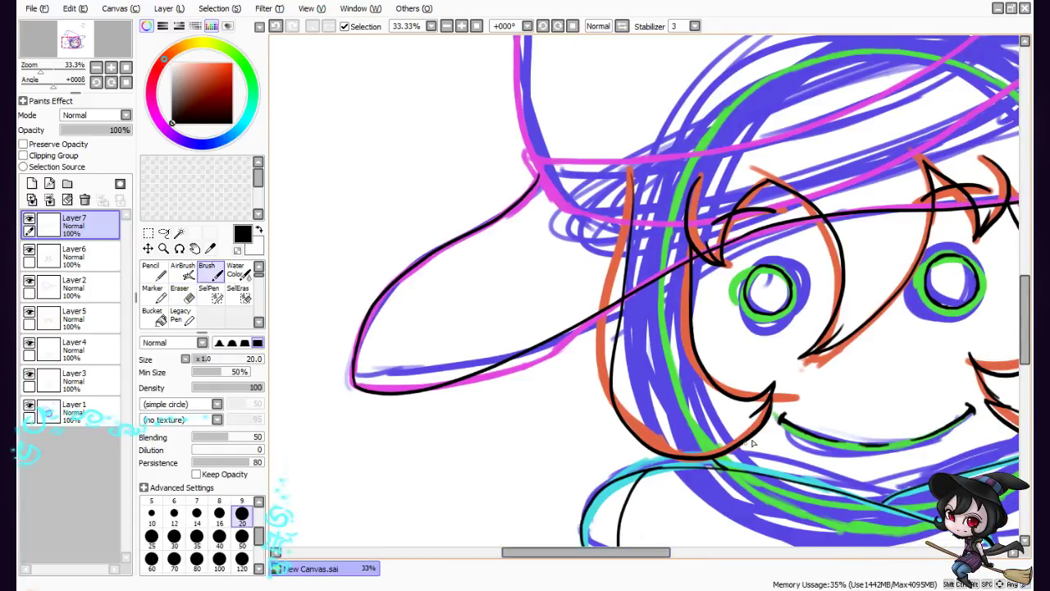
scroll(1025, 343, "up", 5)
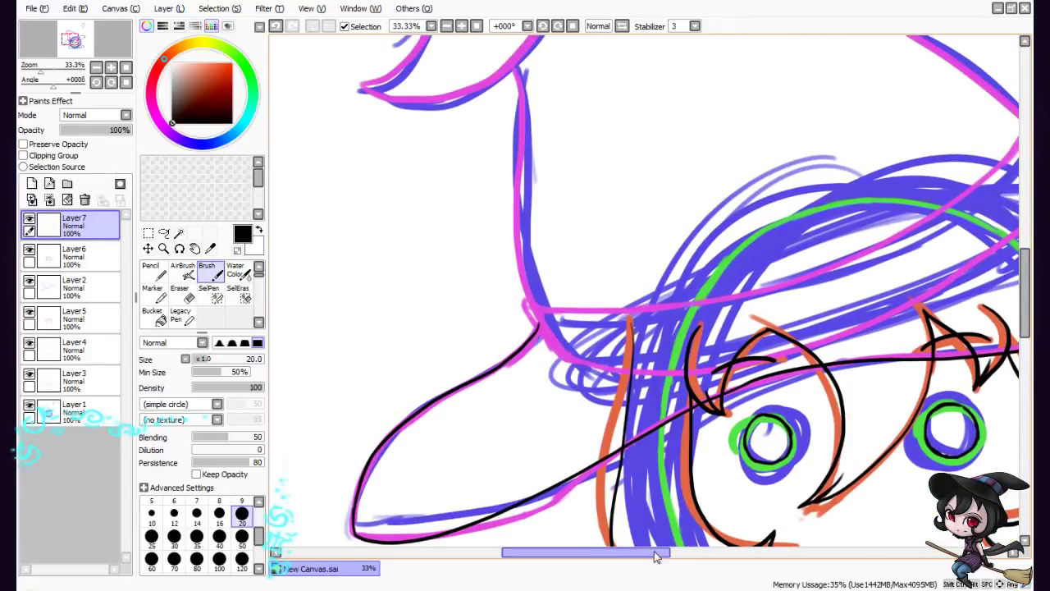
left_click_drag(637, 552, 669, 551)
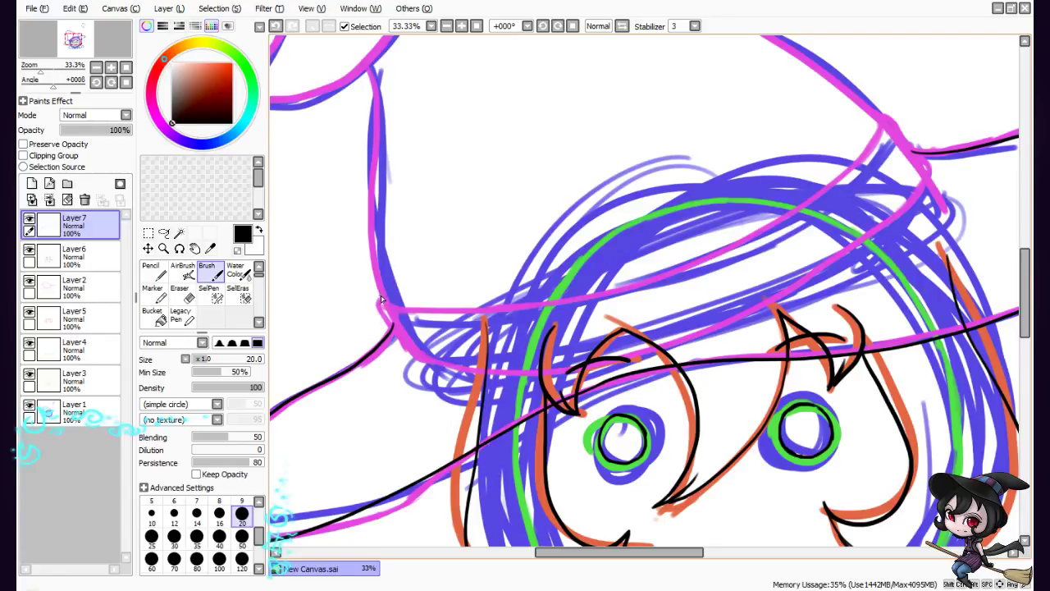
mouse_move(381, 300)
left_mouse_down()
mouse_move(410, 355)
mouse_move(415, 363)
left_mouse_up()
left_click_drag(665, 557, 679, 557)
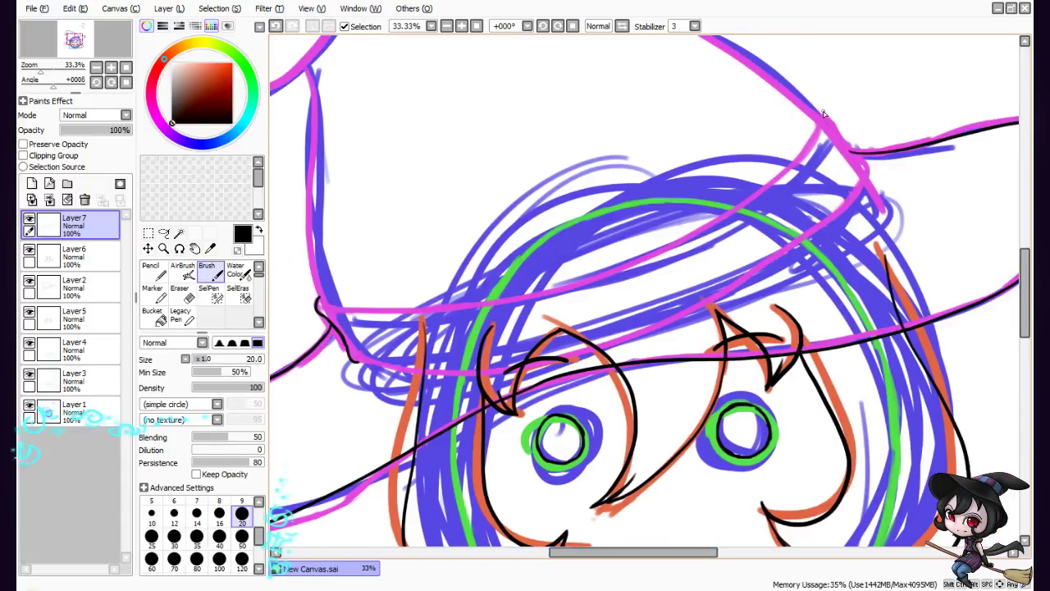
left_click_drag(819, 123, 878, 179)
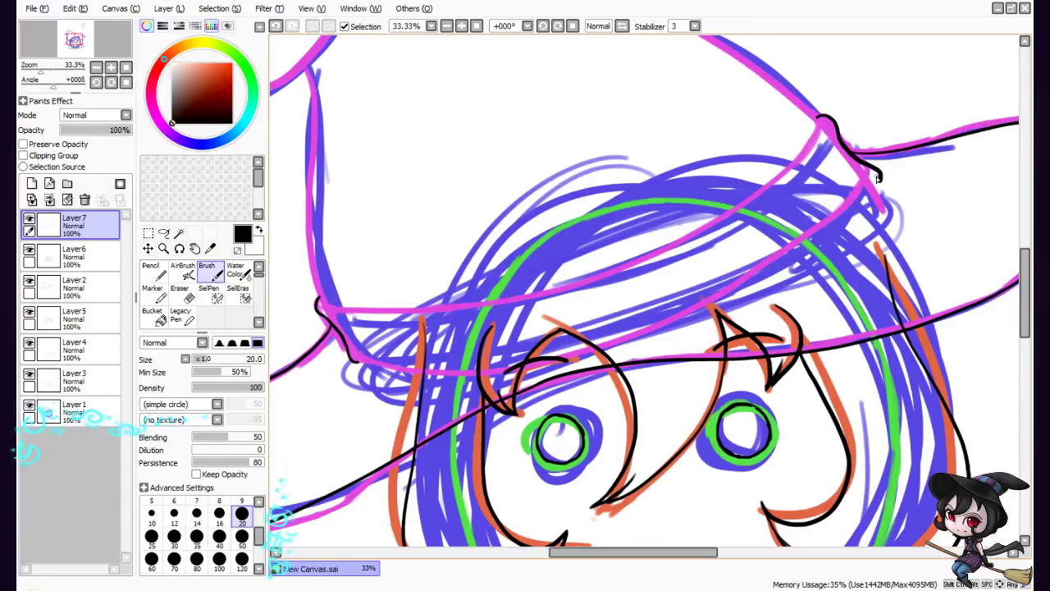
key("ctrl+z")
mouse_move(816, 119)
left_mouse_down()
mouse_move(842, 133)
mouse_move(871, 184)
left_mouse_up()
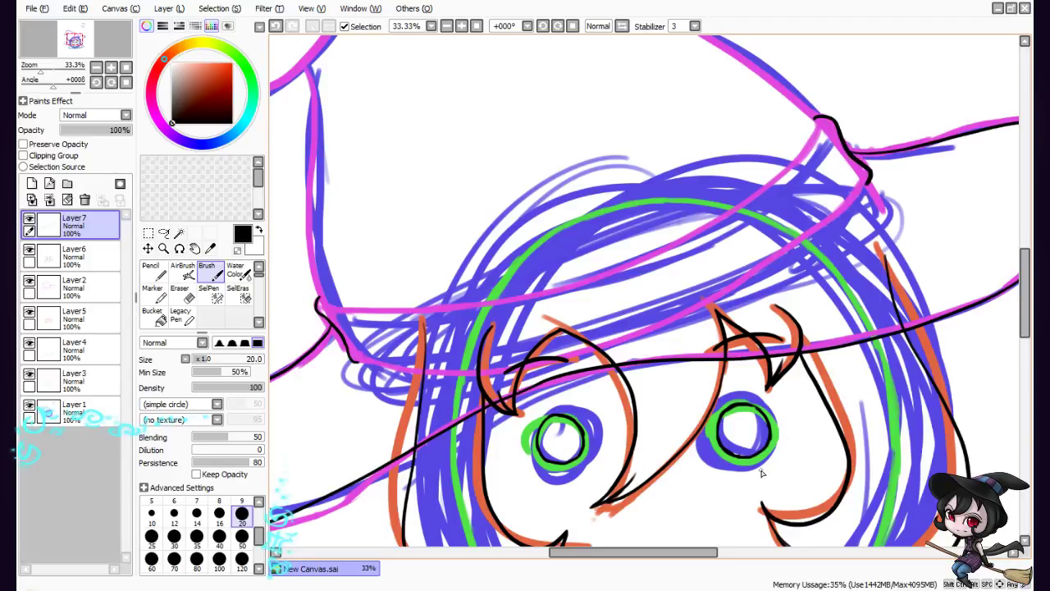
key("ctrl+z")
mouse_move(818, 120)
left_mouse_down()
mouse_move(866, 166)
mouse_move(868, 186)
left_mouse_up()
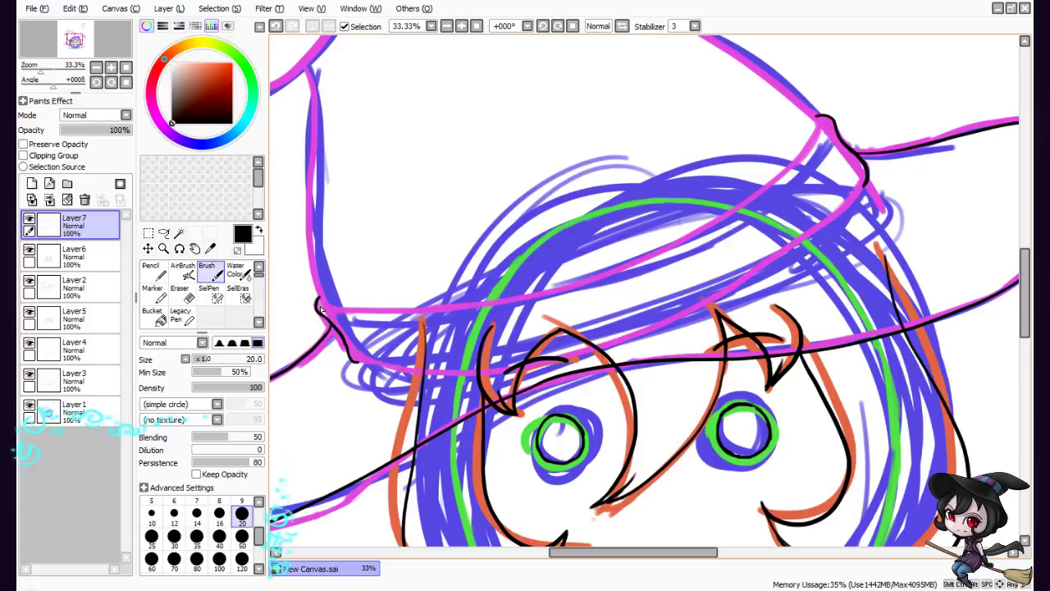
Ink the upper and lower edges of the hat band in black, joining its left and right ends
mouse_move(321, 308)
left_mouse_down()
mouse_move(464, 313)
mouse_move(556, 298)
mouse_move(676, 252)
mouse_move(743, 207)
mouse_move(826, 123)
left_mouse_up()
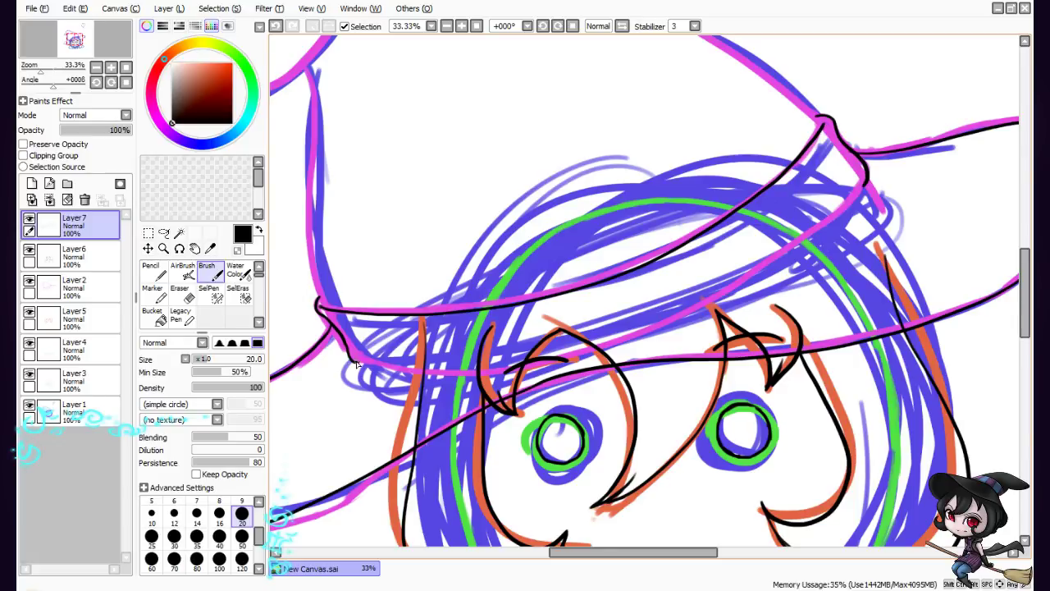
left_click_drag(355, 364, 636, 339)
key("ctrl+z")
mouse_move(351, 364)
left_mouse_down()
mouse_move(435, 371)
mouse_move(660, 334)
mouse_move(747, 292)
mouse_move(866, 195)
left_mouse_up()
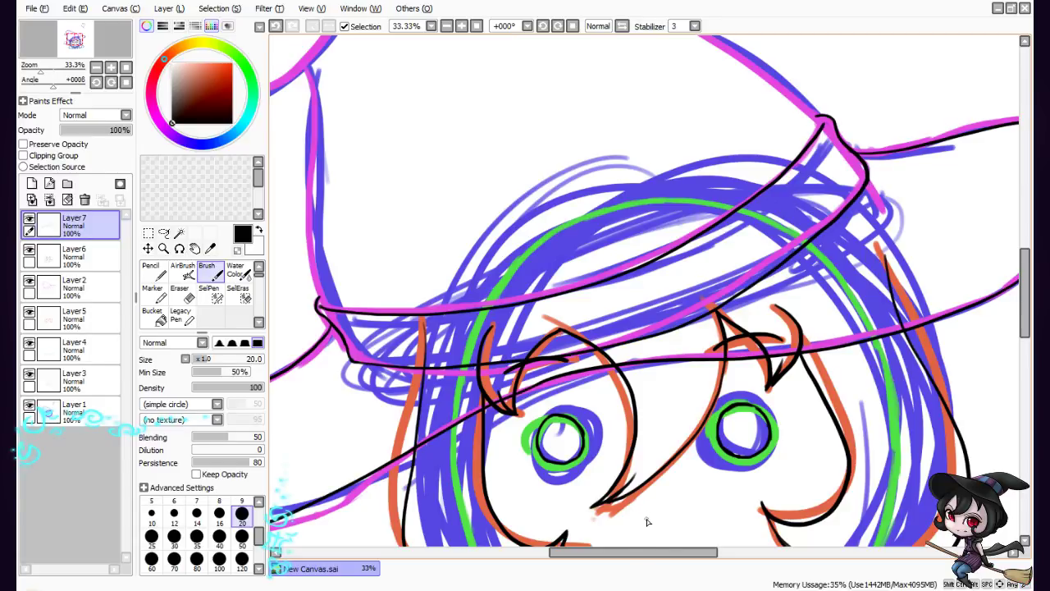
Ink the left side of the hat's crown in black between the band and the folded tip
left_click_drag(661, 552, 648, 551)
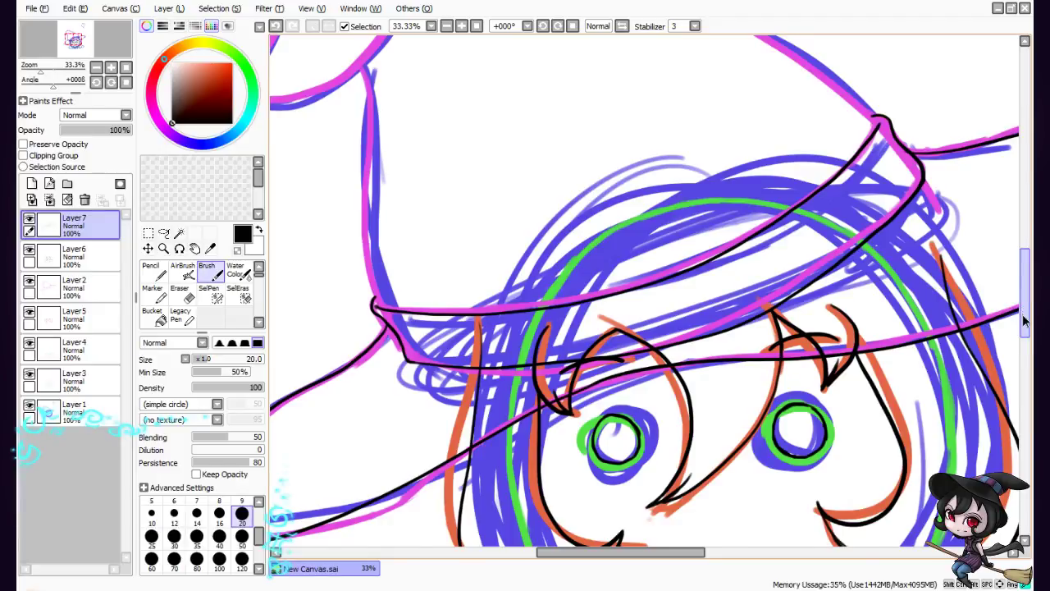
left_click_drag(1025, 293, 1025, 270)
left_click_drag(674, 560, 619, 570)
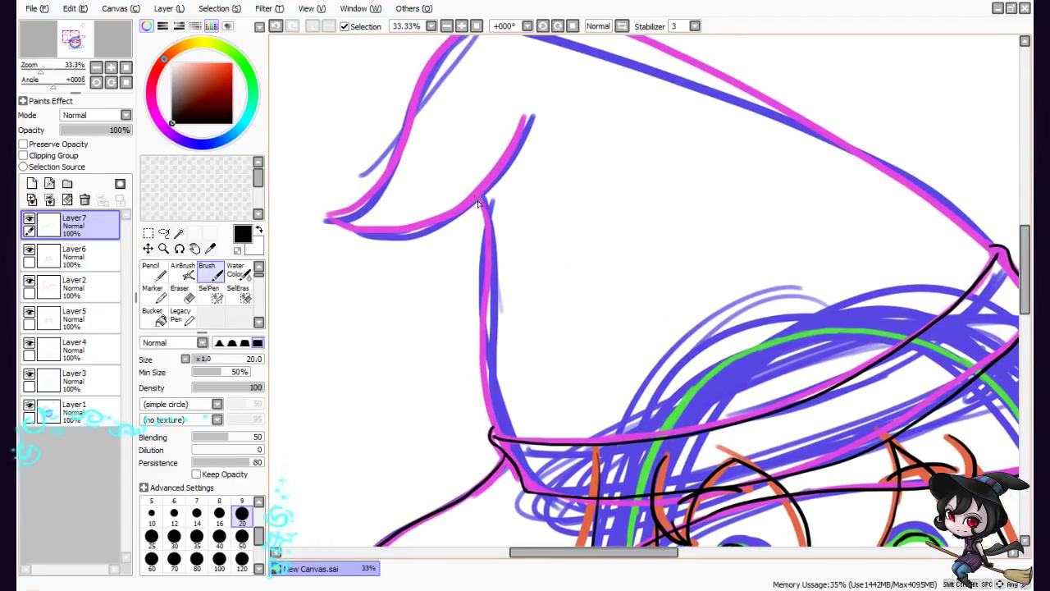
mouse_move(479, 202)
left_mouse_down()
mouse_move(481, 384)
mouse_move(502, 443)
left_mouse_up()
mouse_move(496, 439)
left_mouse_down()
mouse_move(483, 397)
mouse_move(483, 198)
left_mouse_up()
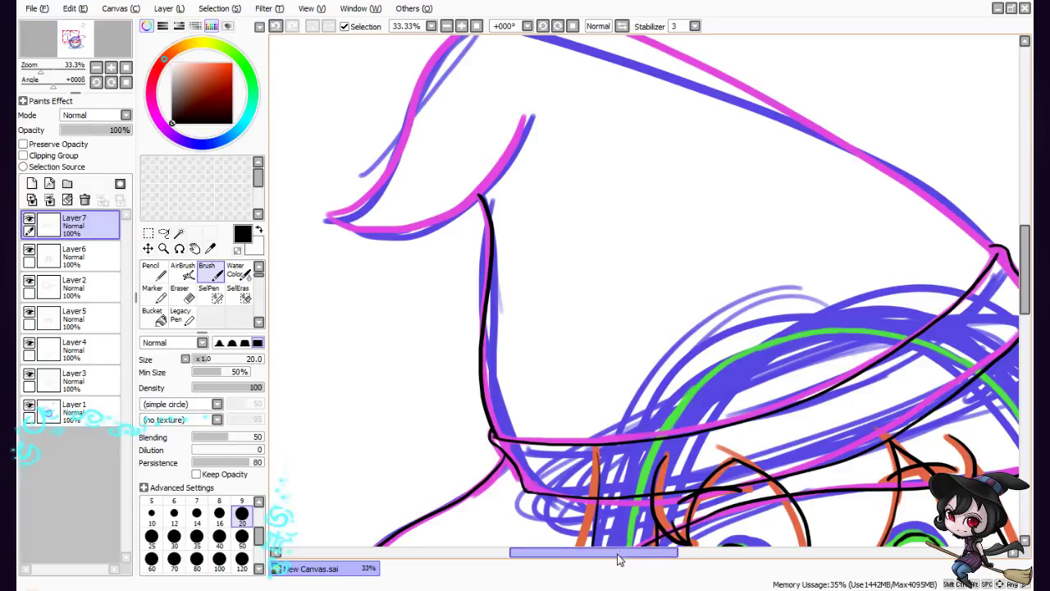
Ink the curved underside of the hat's drooping tip in black, ending in the short fold line inside the crown
left_click_drag(618, 560, 599, 558)
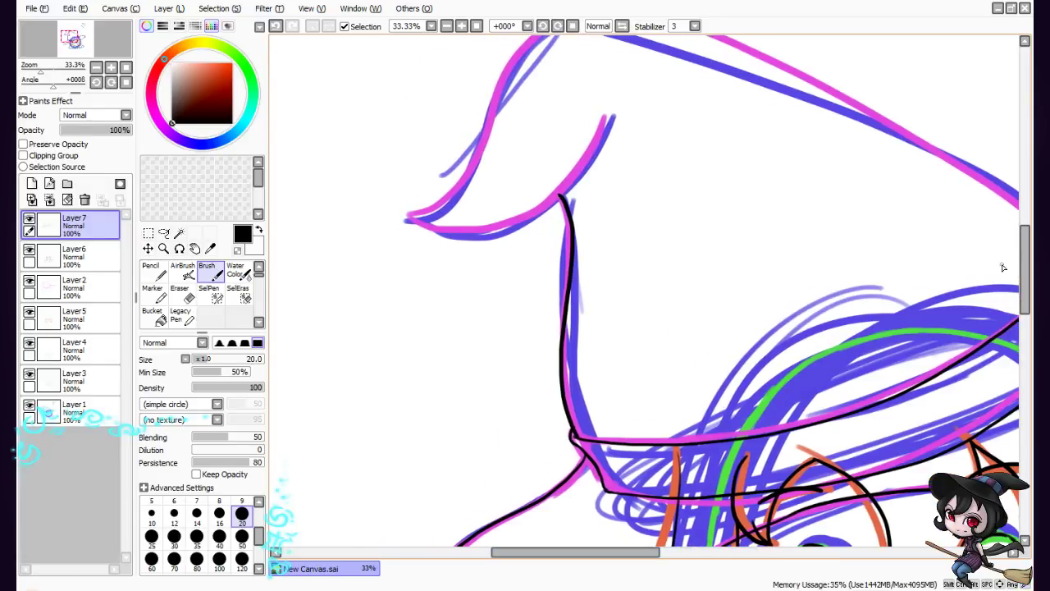
scroll(1021, 292, "up", 3)
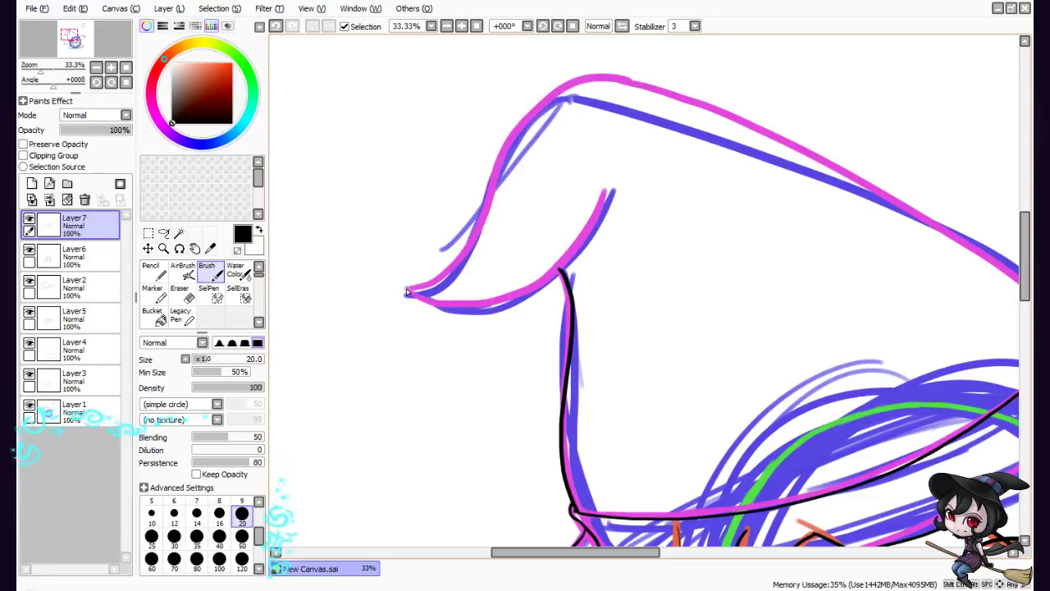
mouse_move(419, 303)
left_mouse_down()
mouse_move(449, 314)
mouse_move(552, 282)
left_mouse_up()
key("ctrl+z")
mouse_move(609, 190)
left_mouse_down()
mouse_move(597, 232)
mouse_move(511, 304)
mouse_move(399, 283)
left_mouse_up()
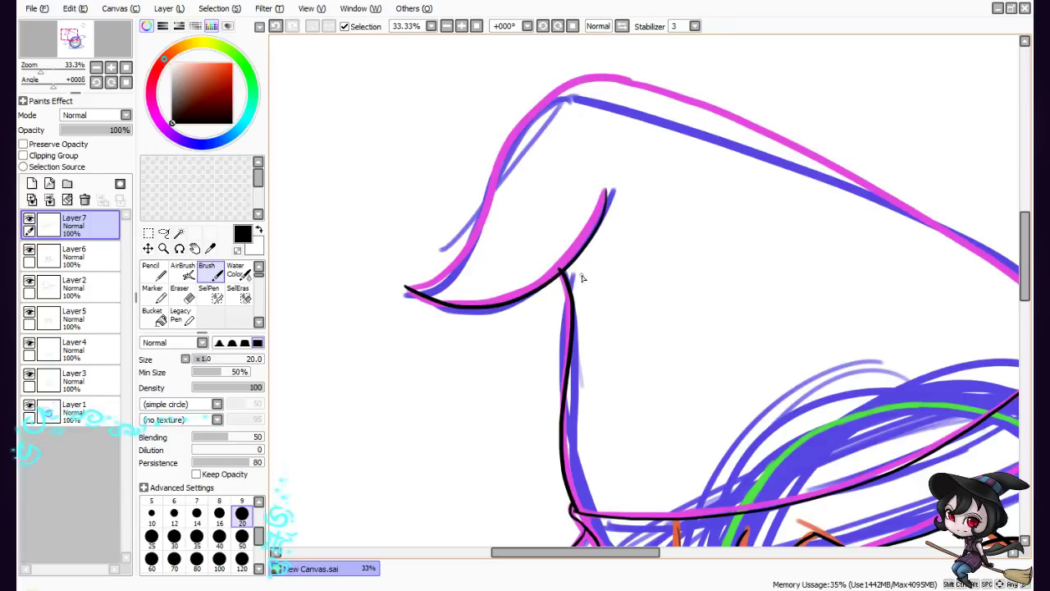
Ink the hat's long upper contour in black from the band's right end over the bend to the pointed tip, redrawing it until it fits
mouse_move(607, 551)
left_mouse_down()
mouse_move(673, 553)
mouse_move(603, 553)
mouse_move(648, 556)
left_mouse_up()
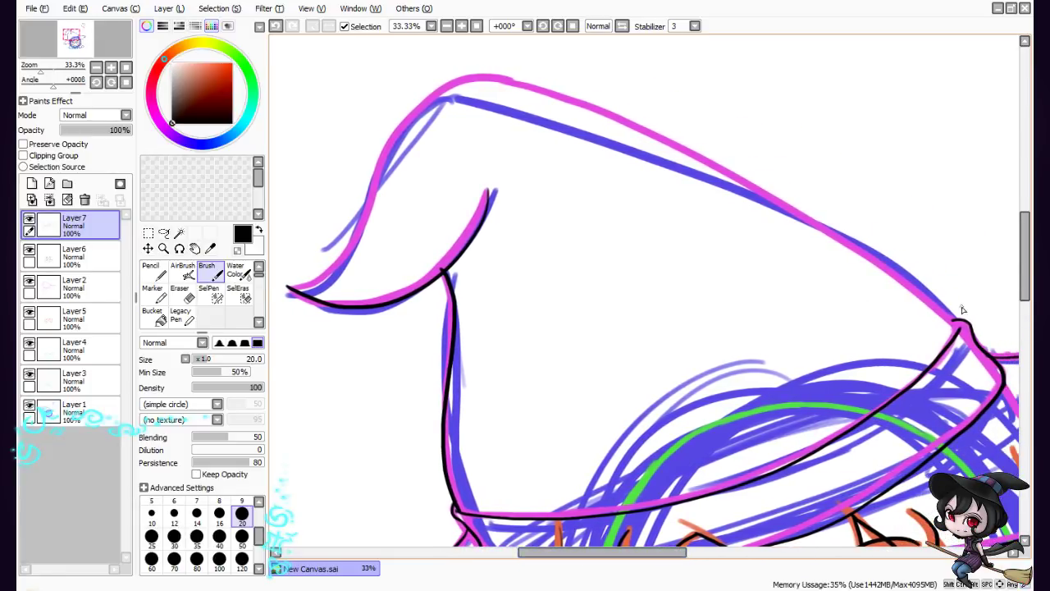
mouse_move(958, 329)
left_mouse_down()
mouse_move(697, 150)
mouse_move(547, 92)
mouse_move(463, 85)
mouse_move(413, 114)
mouse_move(320, 265)
mouse_move(287, 277)
left_mouse_up()
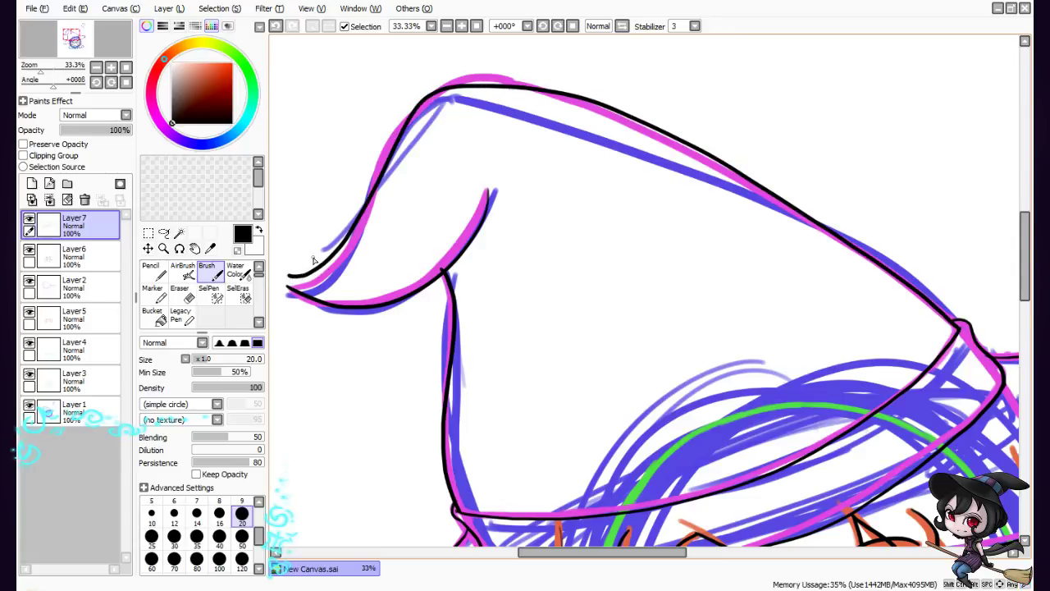
key("ctrl+z")
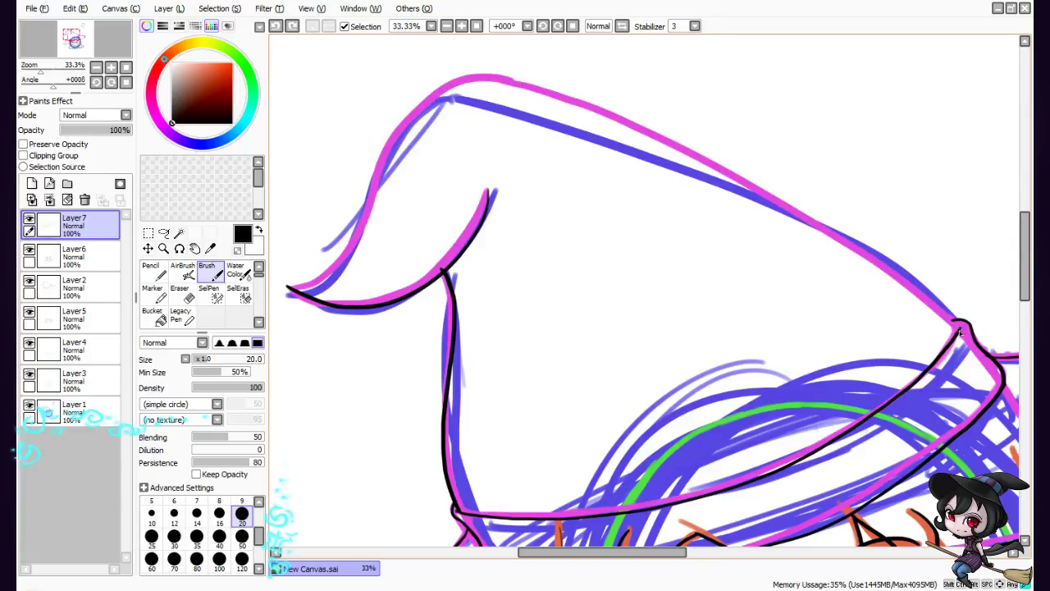
mouse_move(959, 330)
left_mouse_down()
mouse_move(679, 147)
mouse_move(511, 84)
mouse_move(431, 89)
mouse_move(327, 266)
mouse_move(286, 271)
left_mouse_up()
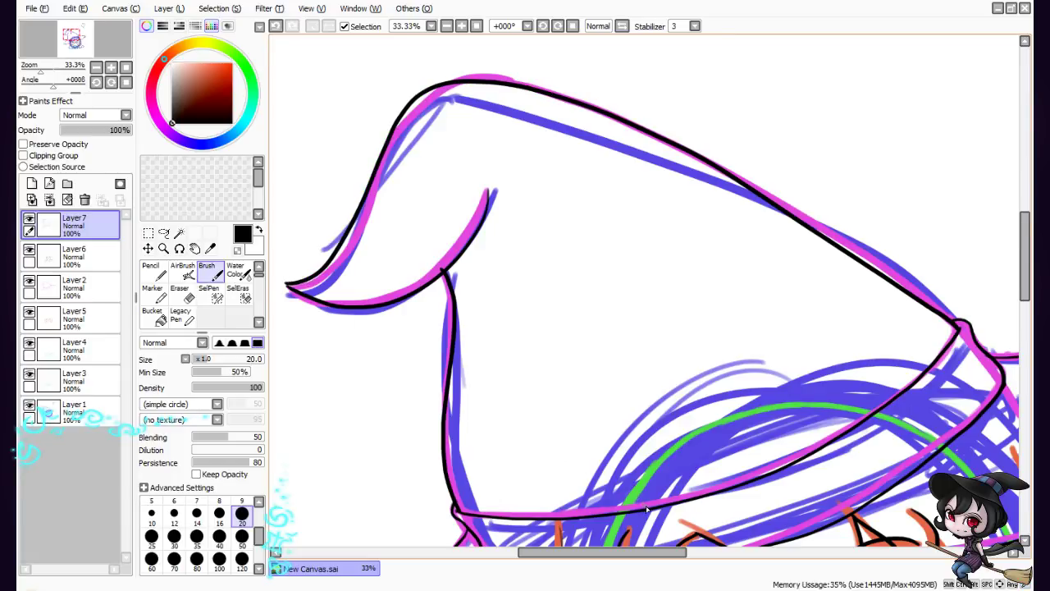
key("ctrl+z")
mouse_move(940, 317)
left_mouse_down()
mouse_move(828, 234)
mouse_move(623, 121)
mouse_move(457, 84)
mouse_move(384, 168)
mouse_move(326, 270)
mouse_move(278, 284)
left_mouse_up()
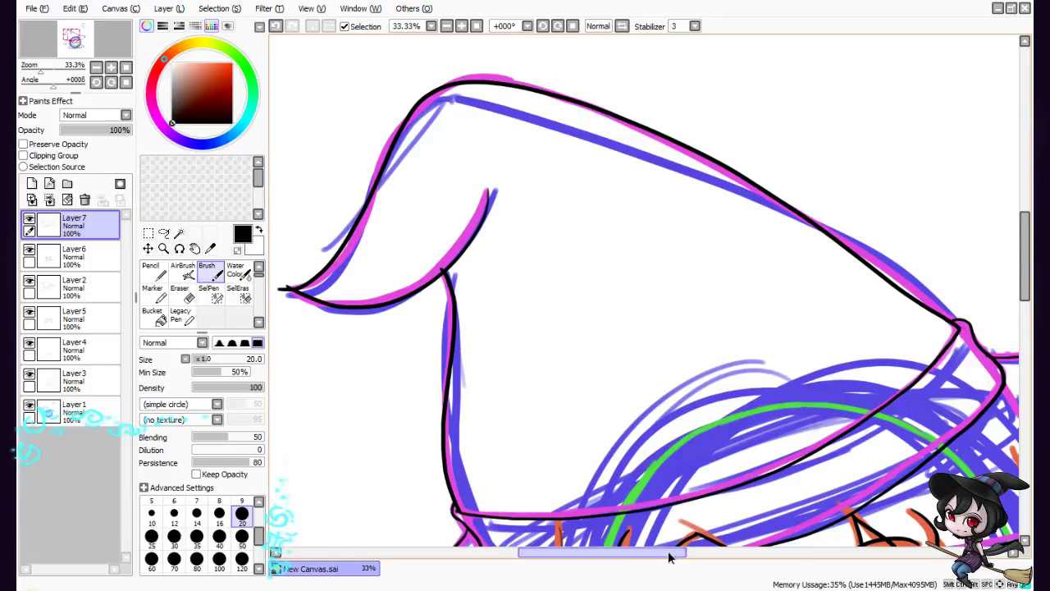
left_click_drag(673, 553, 620, 552)
key("e")
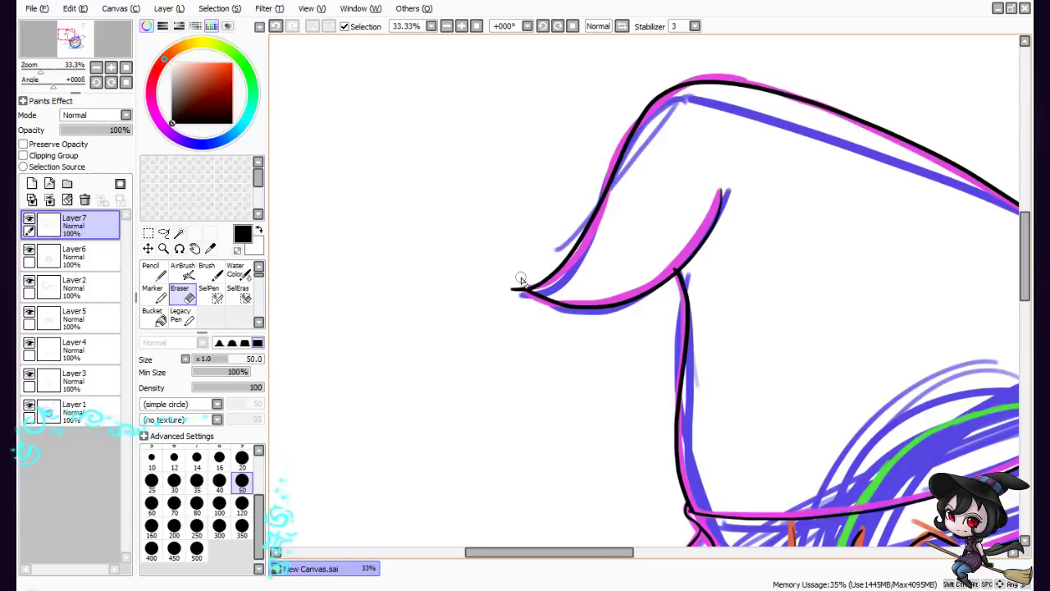
key("e")
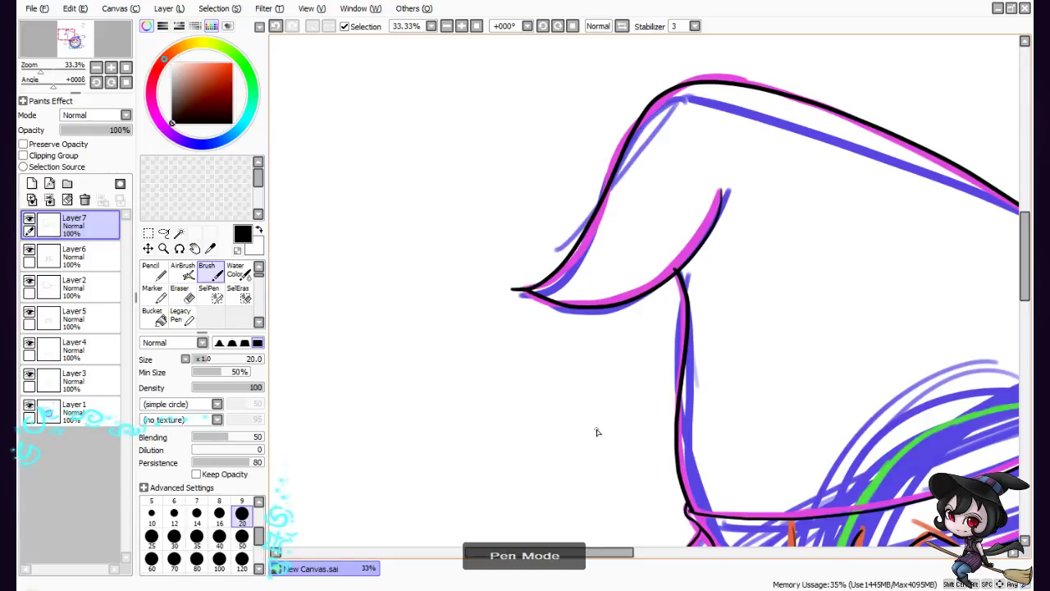
Ink pairs of short crease lines below the hat's bend, near its pointed tip and along the crown's lower right slope
left_click_drag(596, 542, 646, 477)
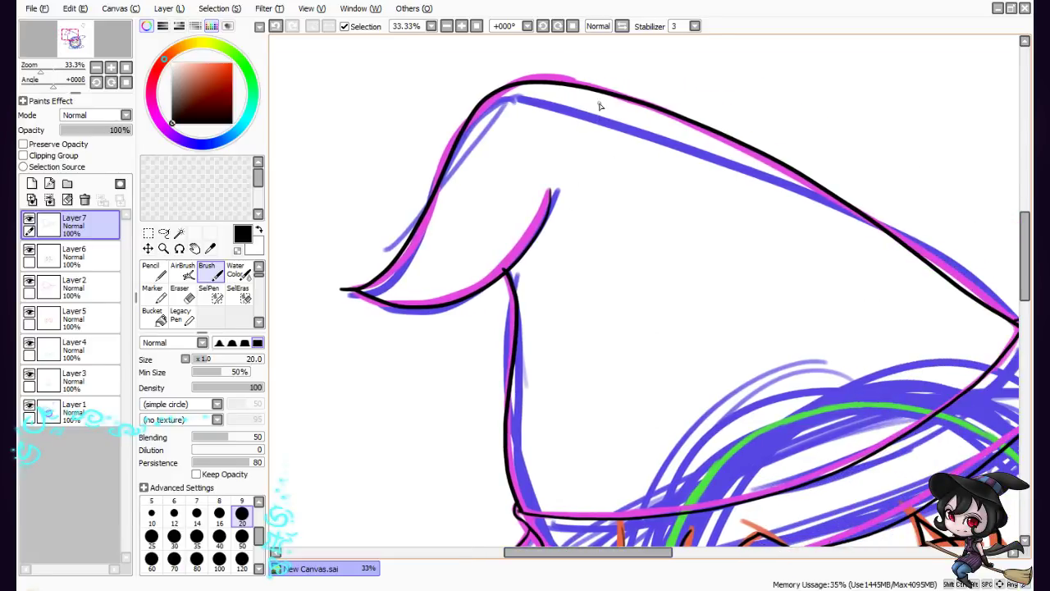
left_click_drag(597, 133, 584, 154)
left_click_drag(613, 102, 595, 170)
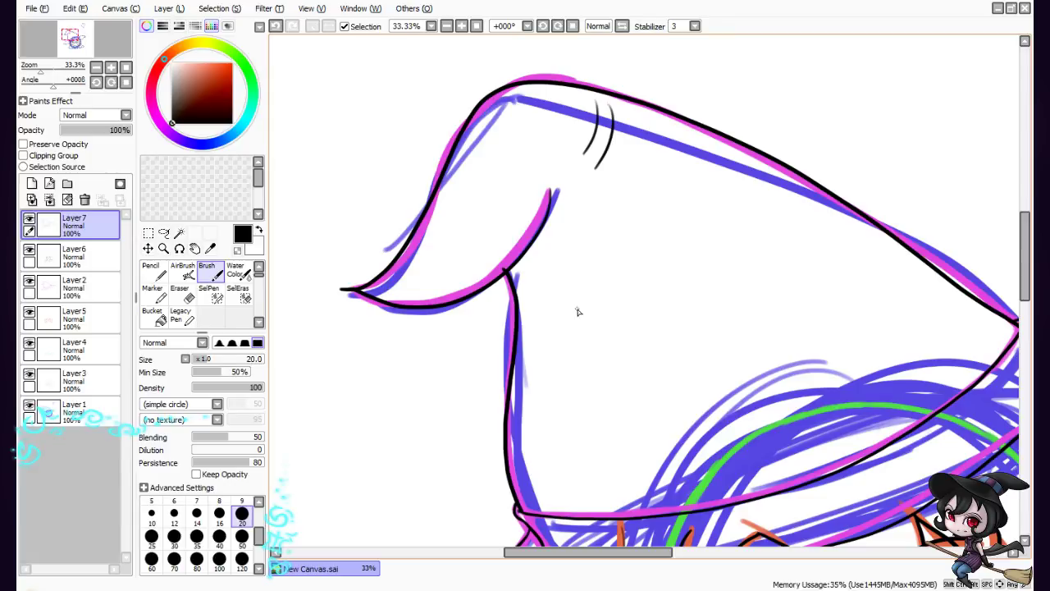
left_click_drag(634, 553, 659, 564)
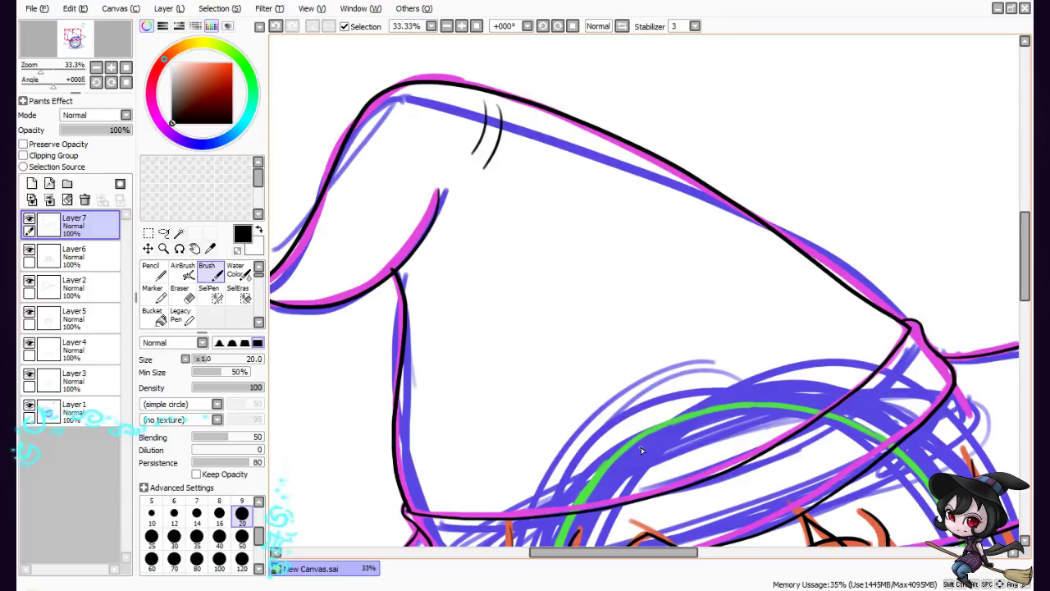
left_click_drag(638, 545, 615, 552)
mouse_move(427, 209)
left_mouse_down()
mouse_move(462, 238)
mouse_move(434, 242)
left_mouse_up()
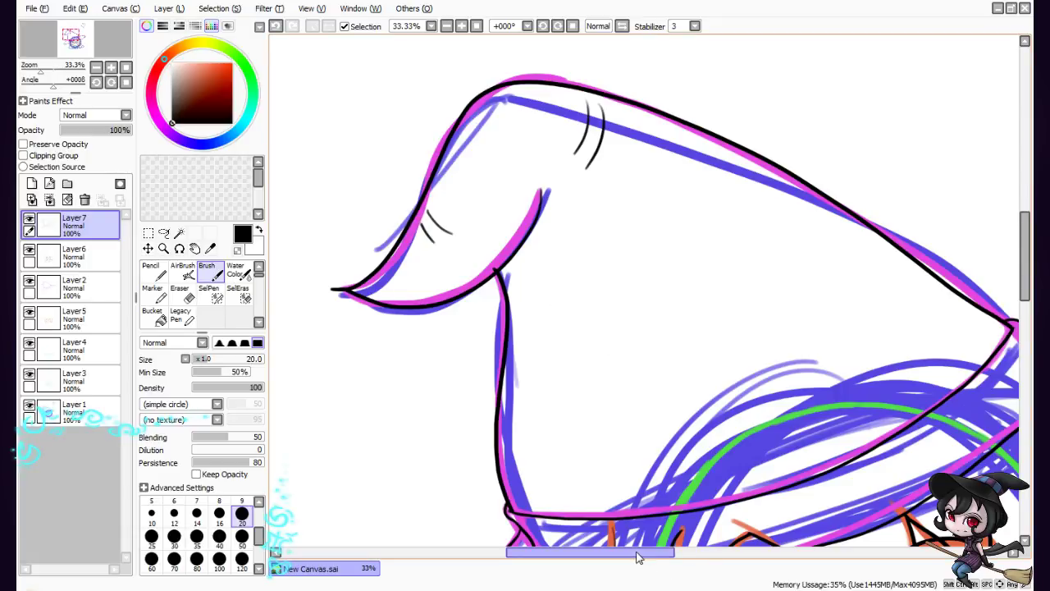
left_click_drag(640, 551, 668, 551)
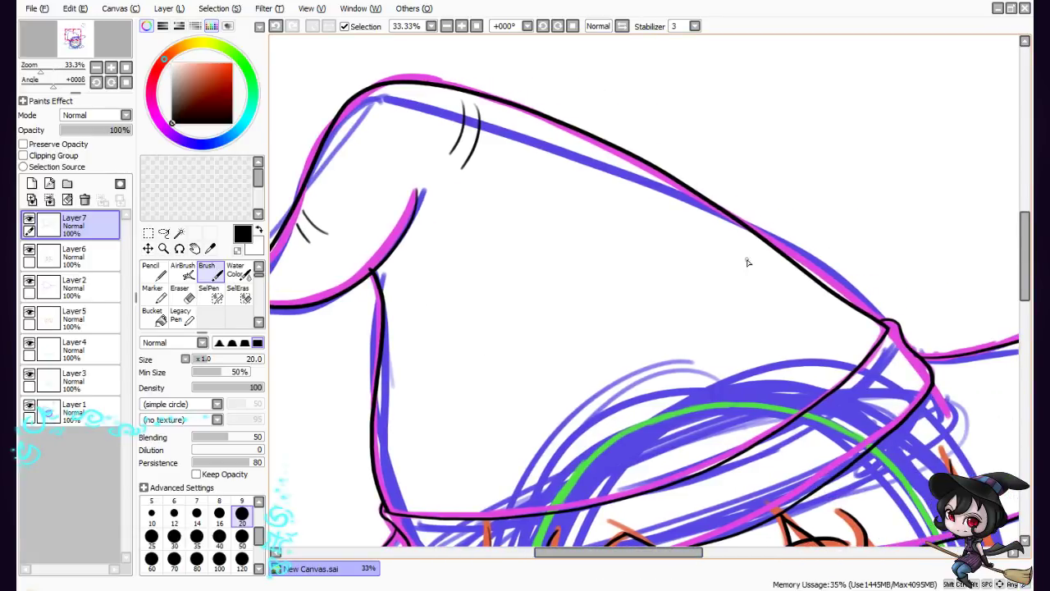
left_click_drag(735, 244, 780, 303)
left_click_drag(736, 277, 782, 317)
Hide the rough blue sketch on Layer1
scroll(679, 555, "down", 2)
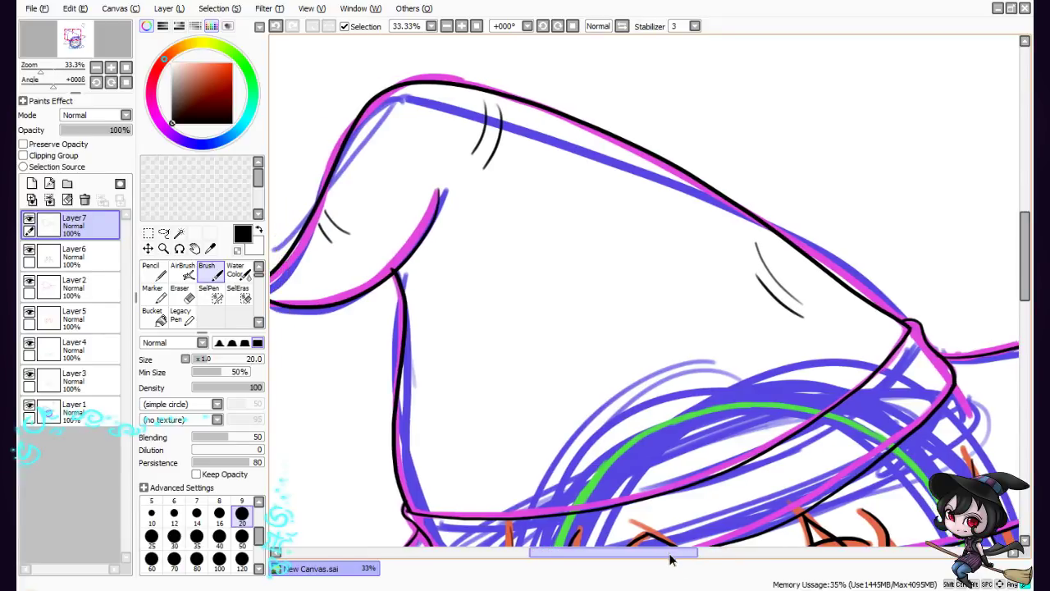
left_click_drag(680, 555, 697, 555)
left_click_drag(1026, 272, 1024, 306)
left_click(29, 406)
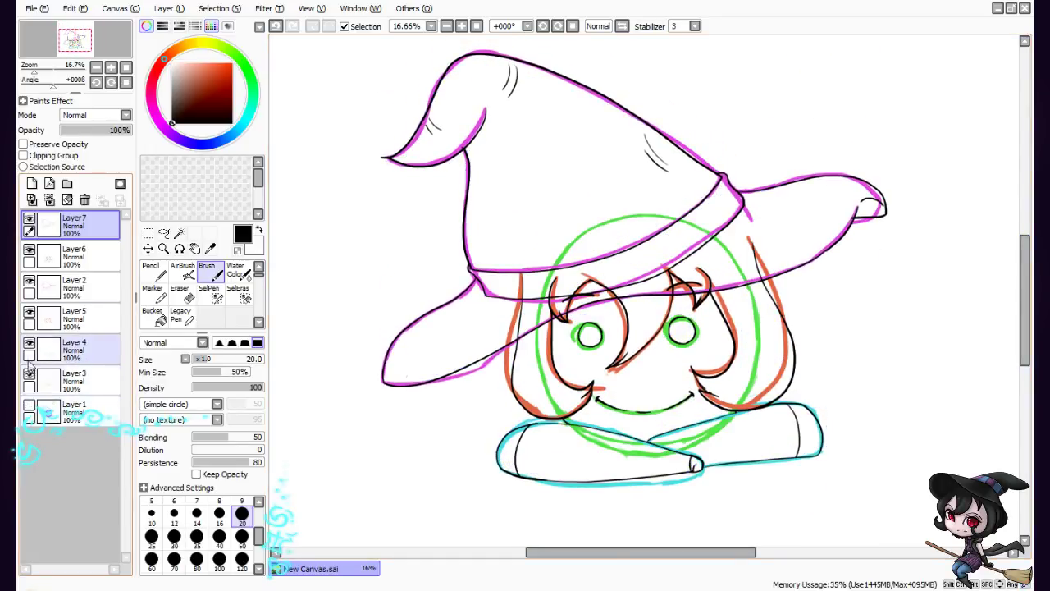
Hide the coloured sketch layers Layer3, Layer4, Layer5 and Layer2 to leave only the black line art
left_click(29, 374)
left_click(30, 343)
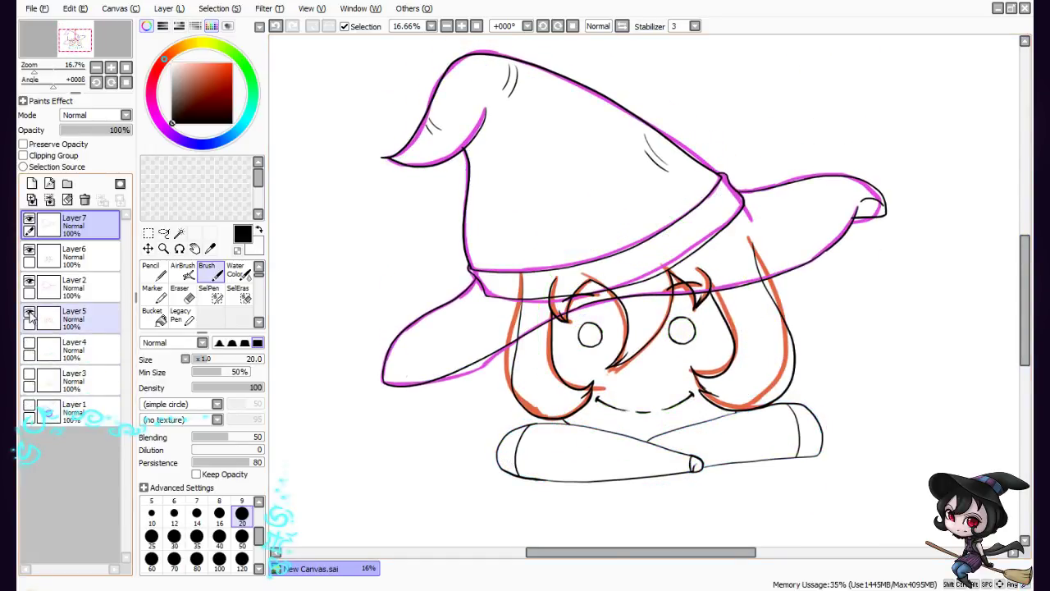
left_click(30, 312)
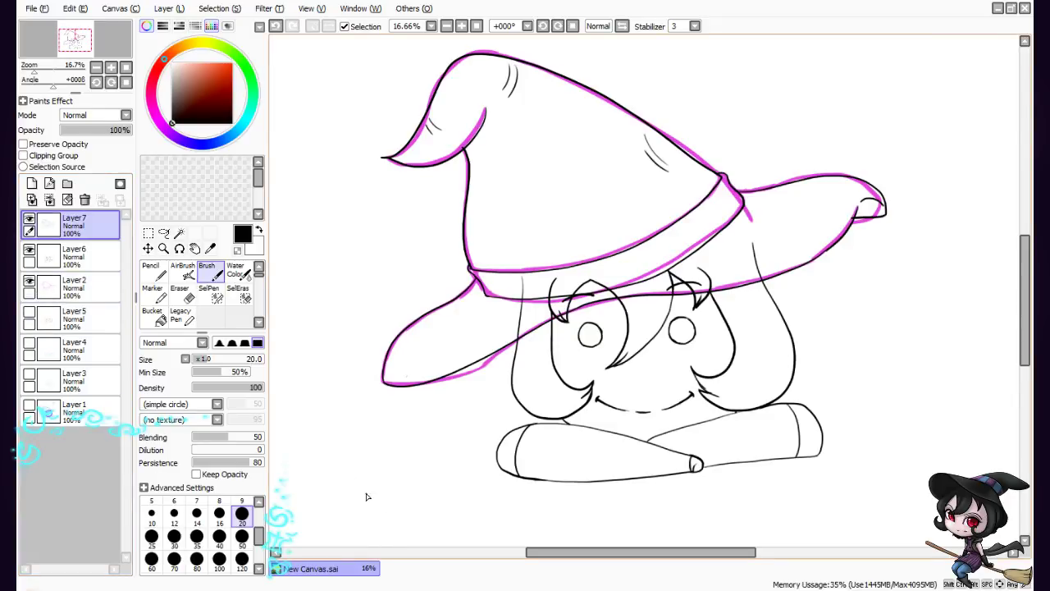
left_click(29, 281)
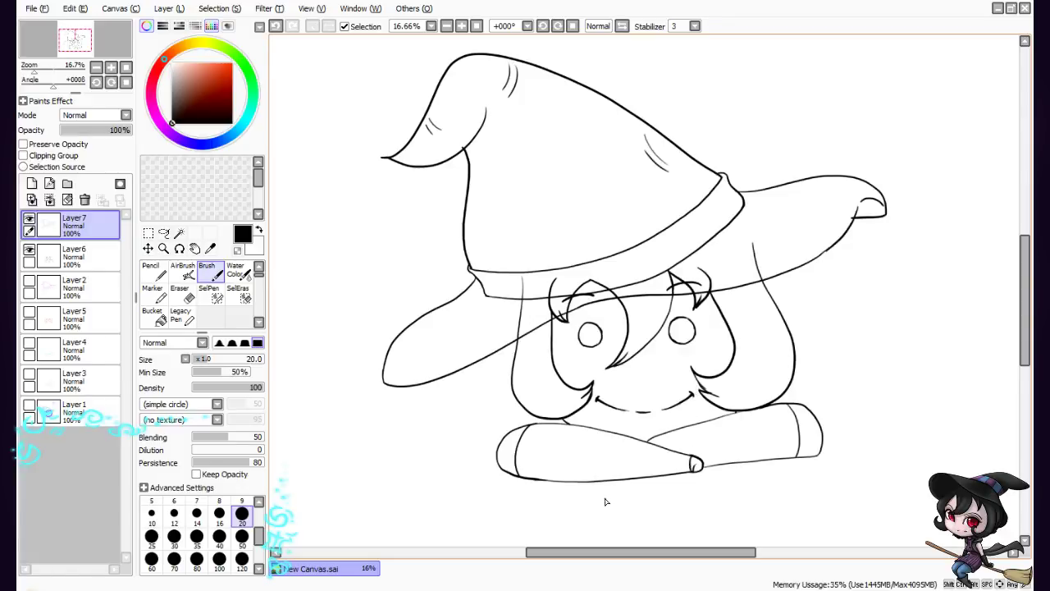
Show and hide Layer5, Layer4 and Layer3 in turn to compare the coloured sketches with the ink lines
left_click(28, 312)
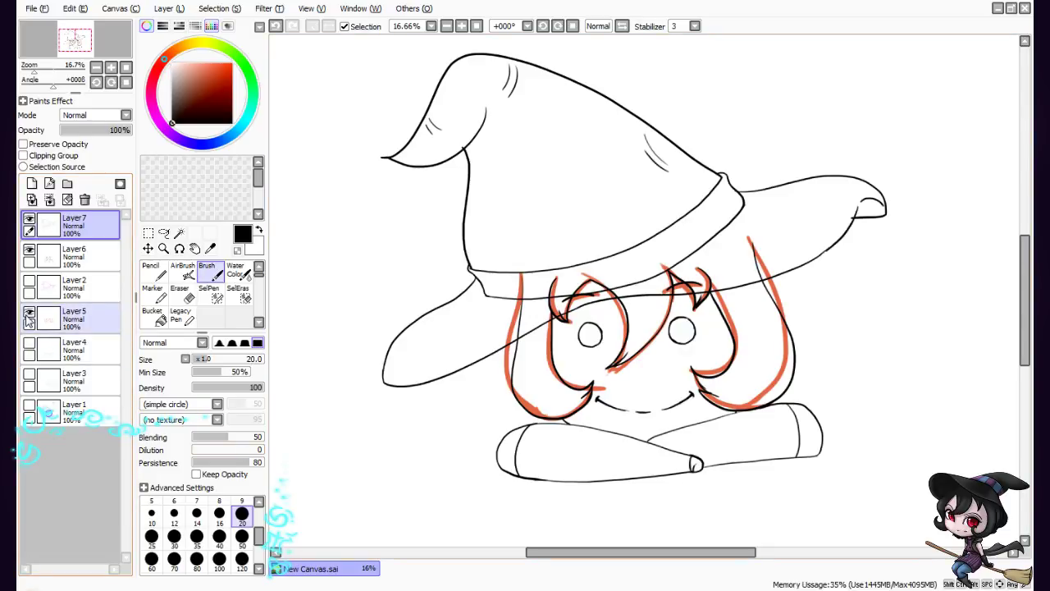
left_click(29, 312)
left_click(29, 343)
left_click(29, 344)
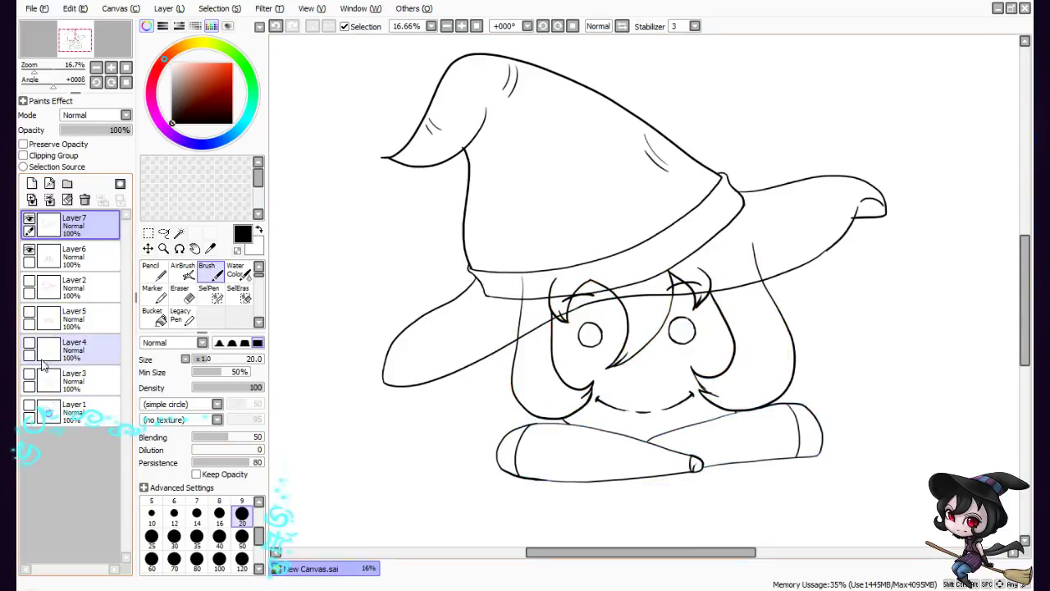
left_click(28, 375)
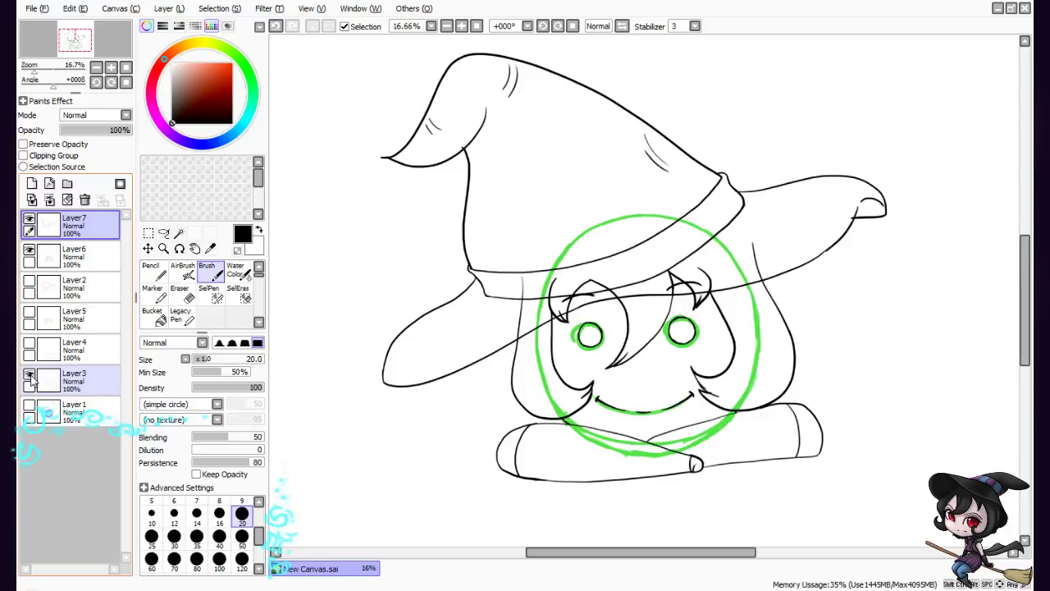
left_click(28, 376)
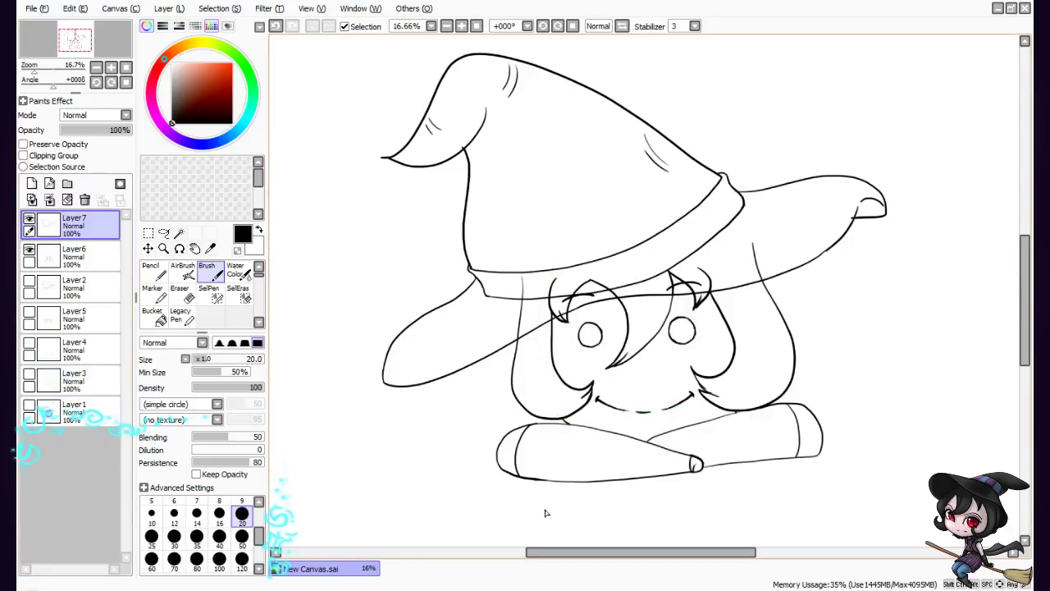
Undo the last crease line on the hat's lower right slope and redo it
left_click(78, 257)
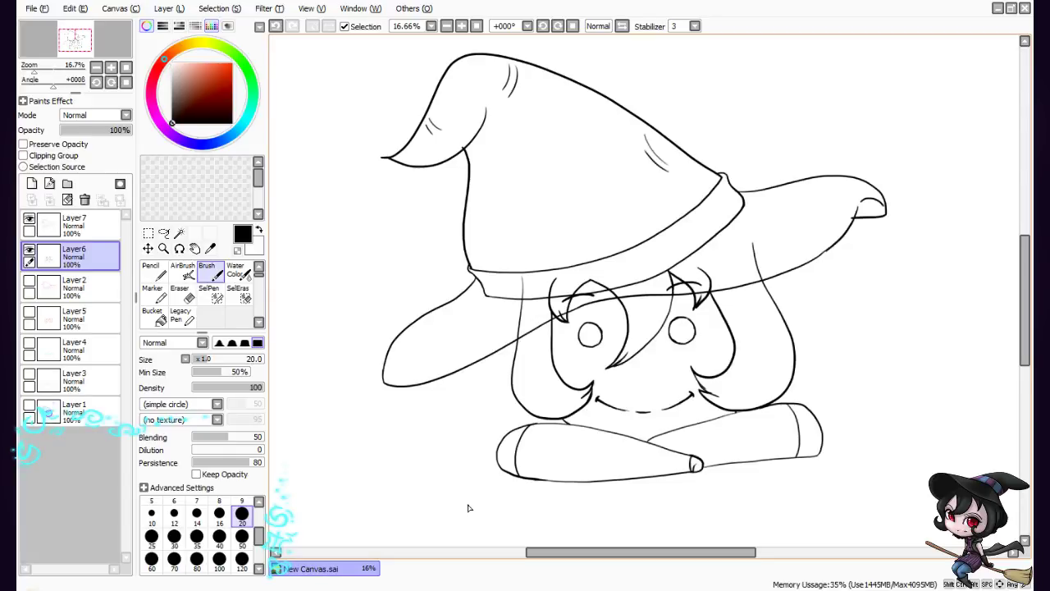
key("ctrl+z")
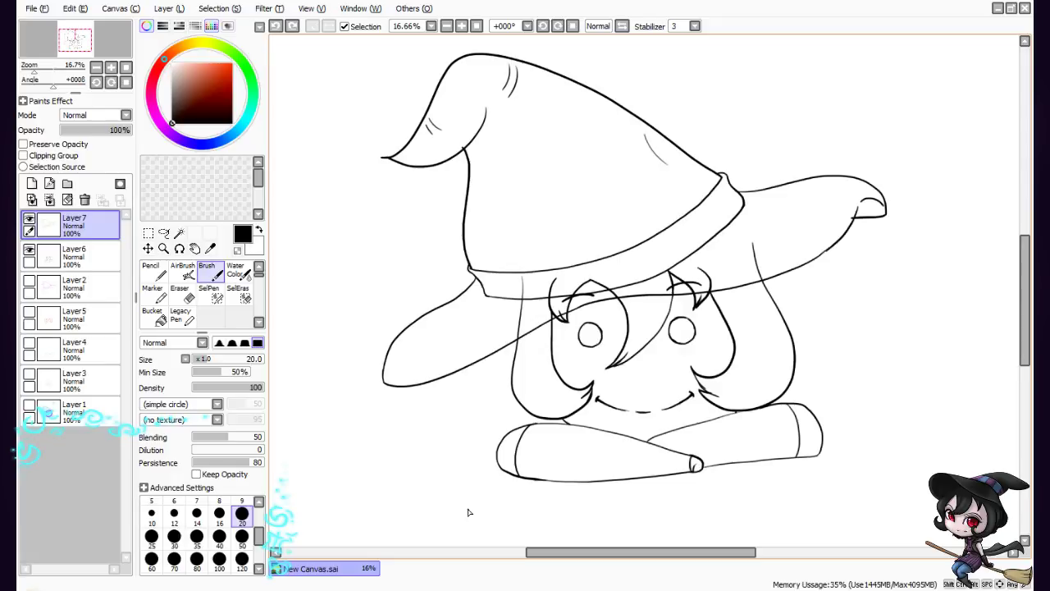
left_click(75, 9)
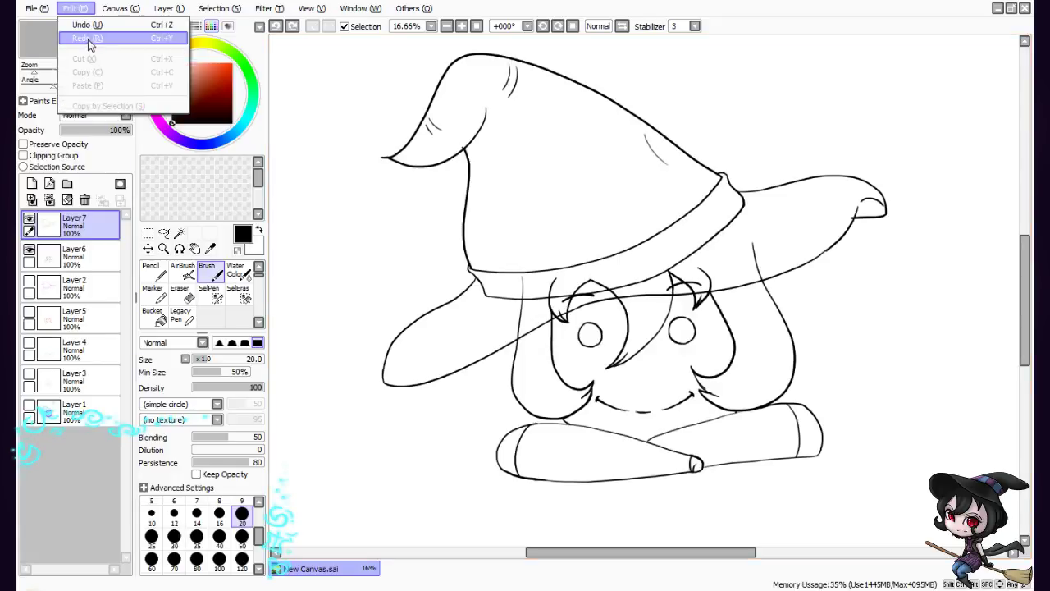
left_click(89, 38)
Erase the short line end overshooting the brim's folded right tip on Layer7 with the size 50 Eraser
scroll(534, 501, "up", 2)
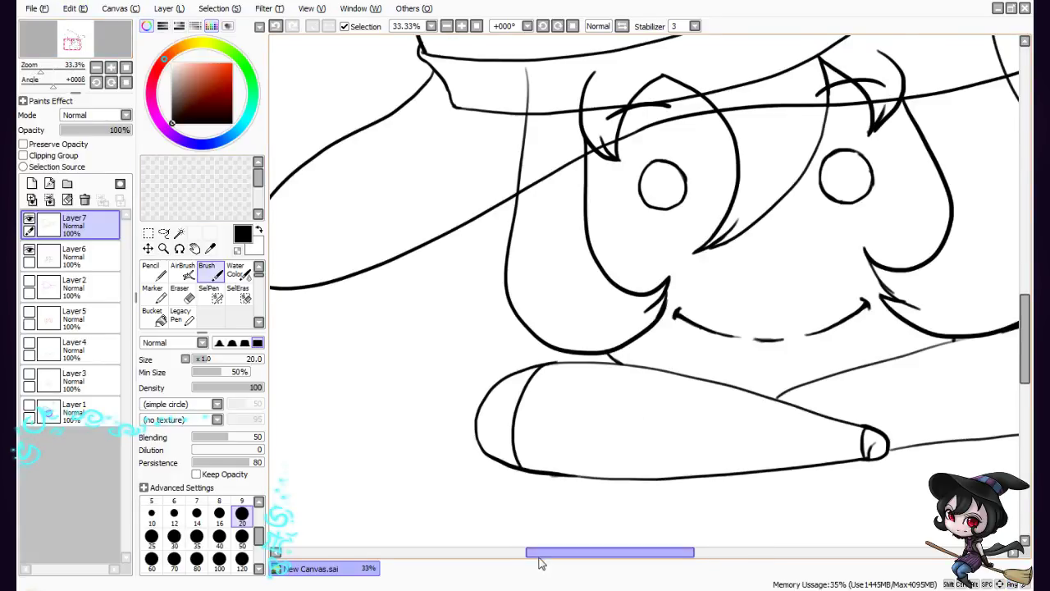
left_click_drag(539, 557, 656, 541)
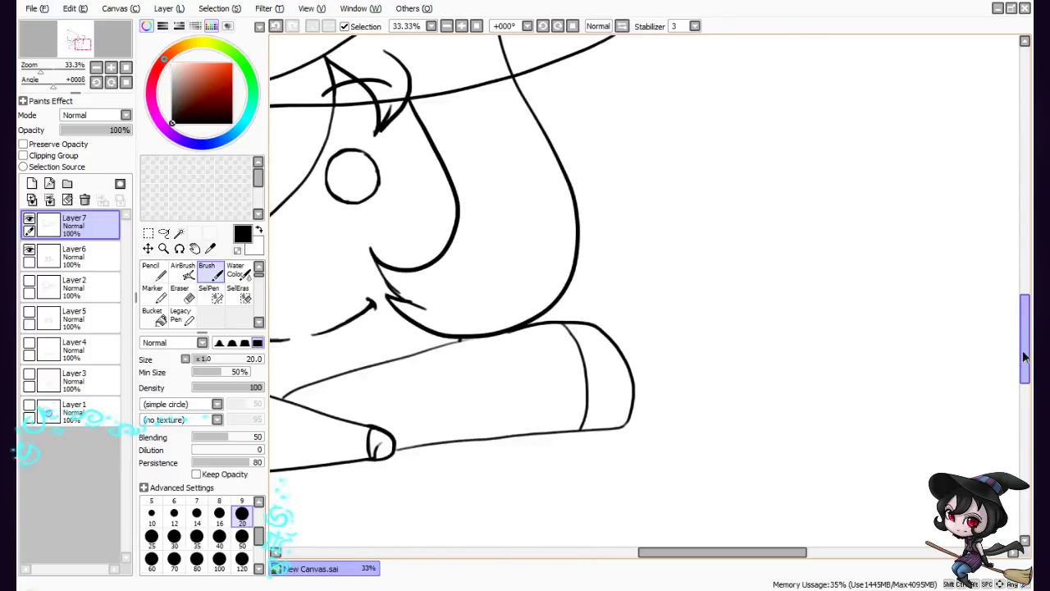
scroll(827, 300, "up", 3)
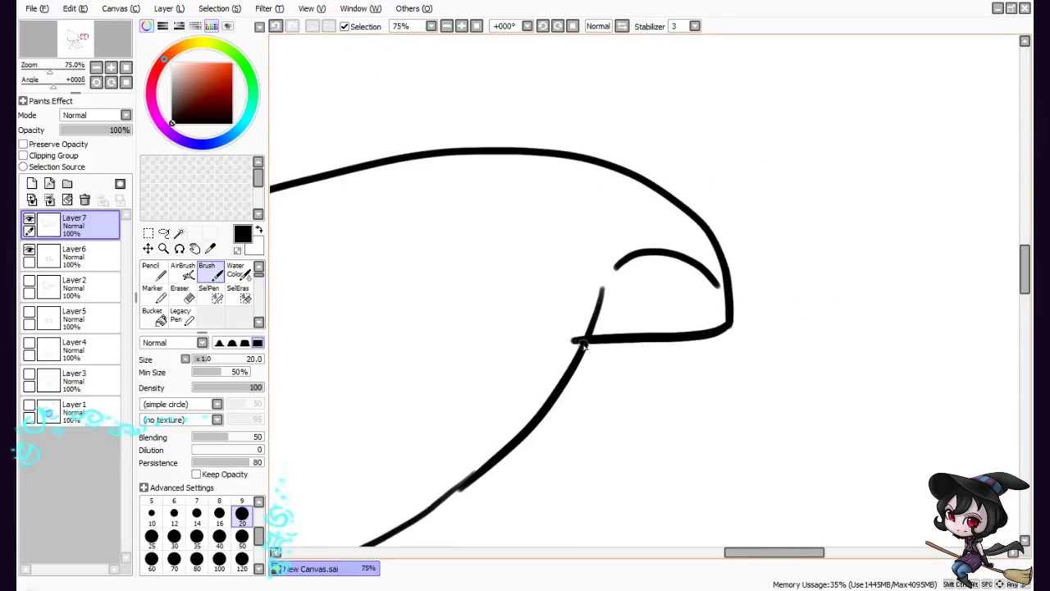
key("e")
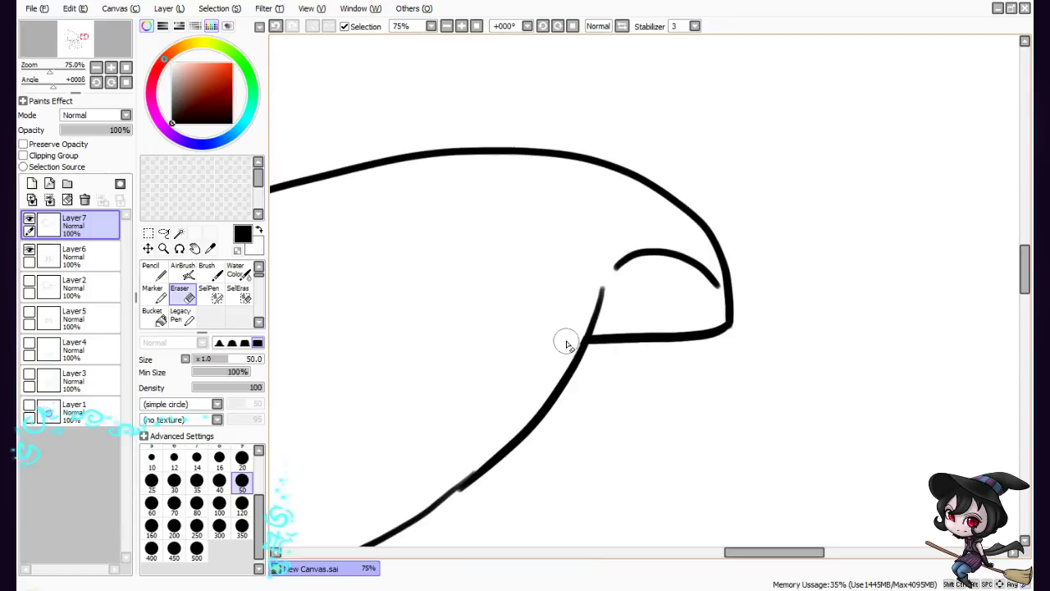
scroll(663, 474, "down", 5)
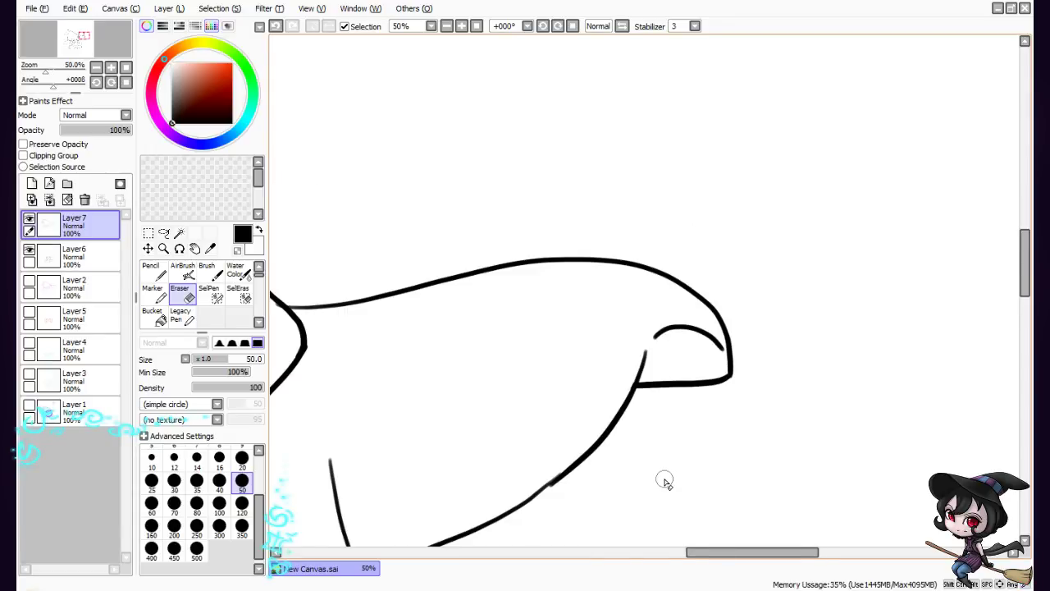
scroll(719, 539, "down", 1)
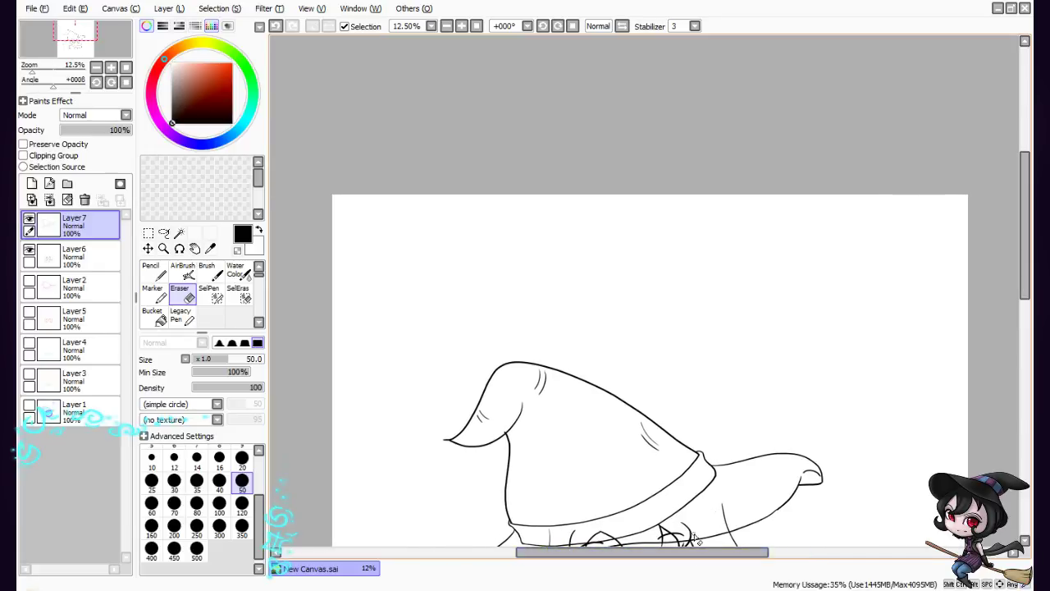
left_click_drag(1025, 238, 1007, 311)
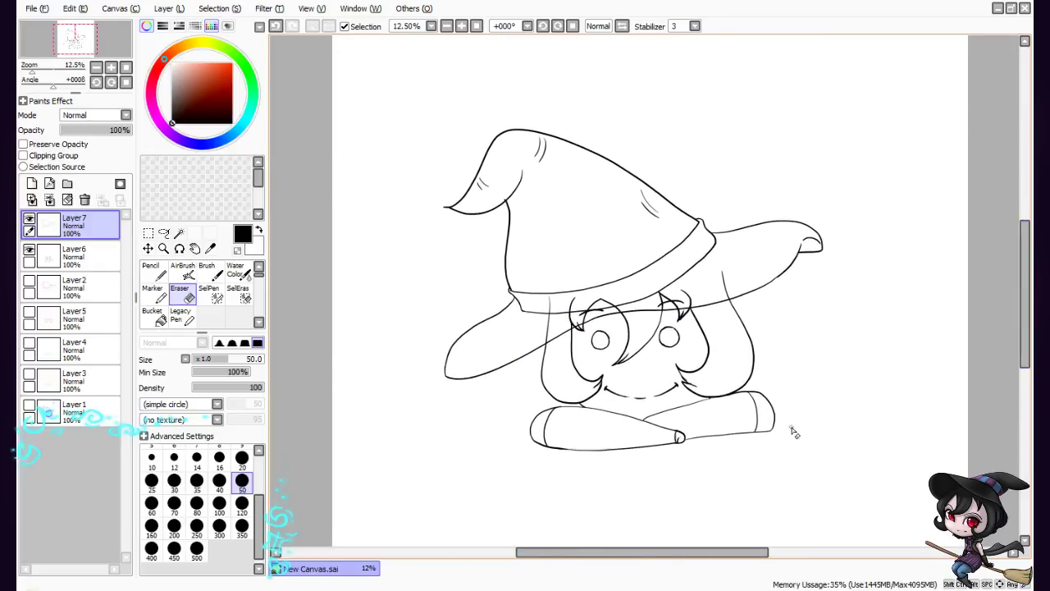
Add a new layer and place it directly below Layer6, above the hidden sketch layers
left_click(170, 9)
left_click(177, 24)
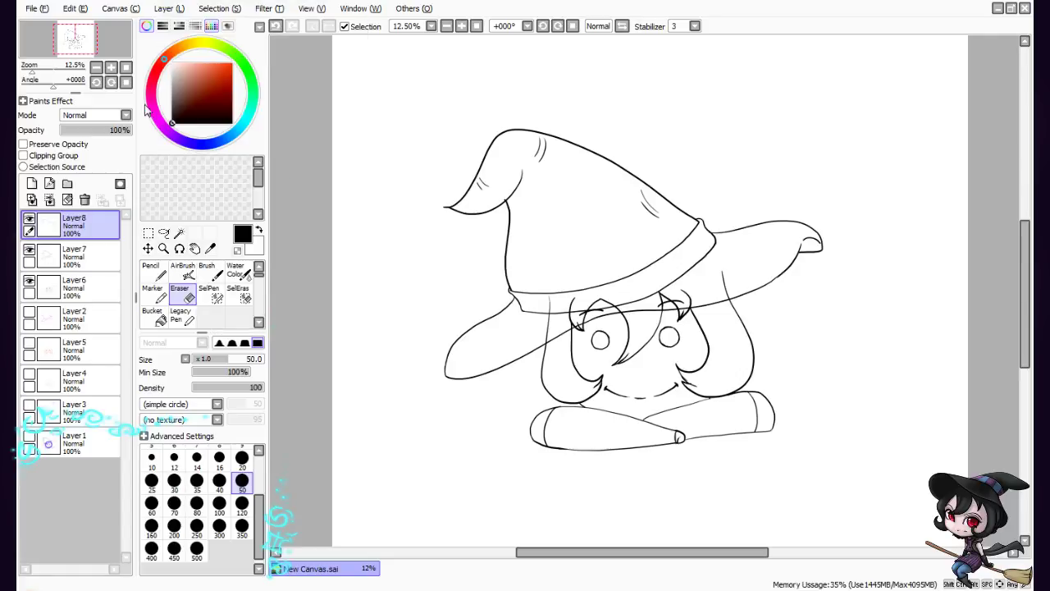
left_click_drag(77, 228, 91, 300)
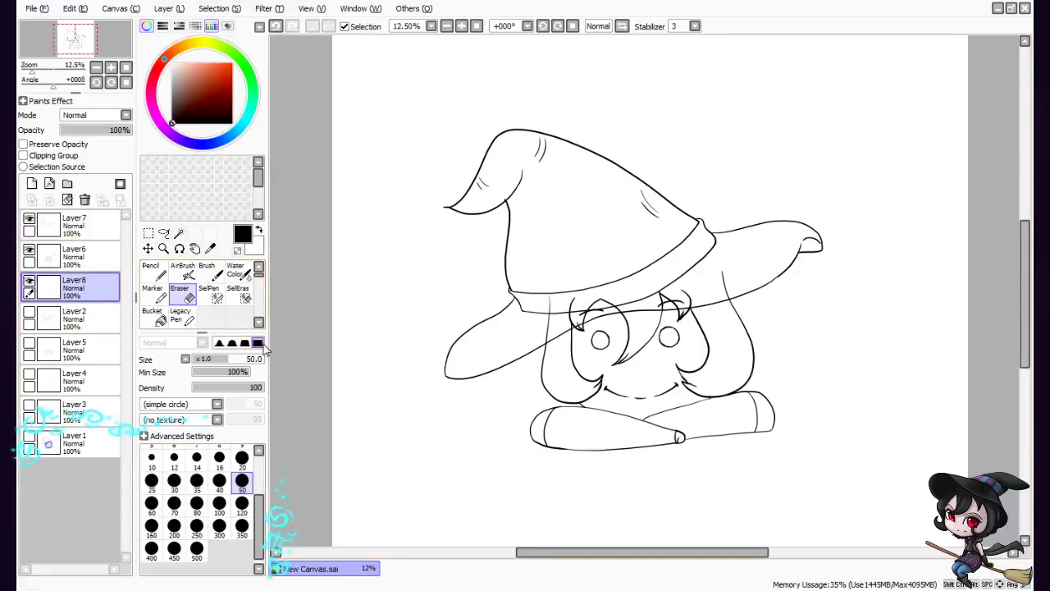
Paint dark grey roughly over the hat's brim and crown on Layer8 with a size 300 Brush, and clear the layer
left_click_drag(179, 102, 171, 111)
key("b")
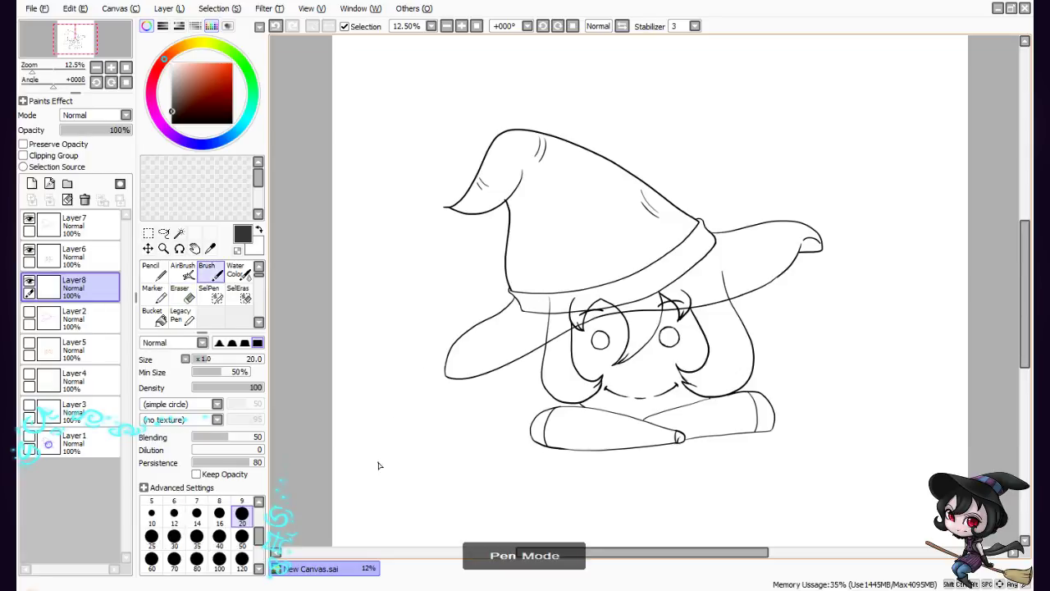
left_click(219, 558)
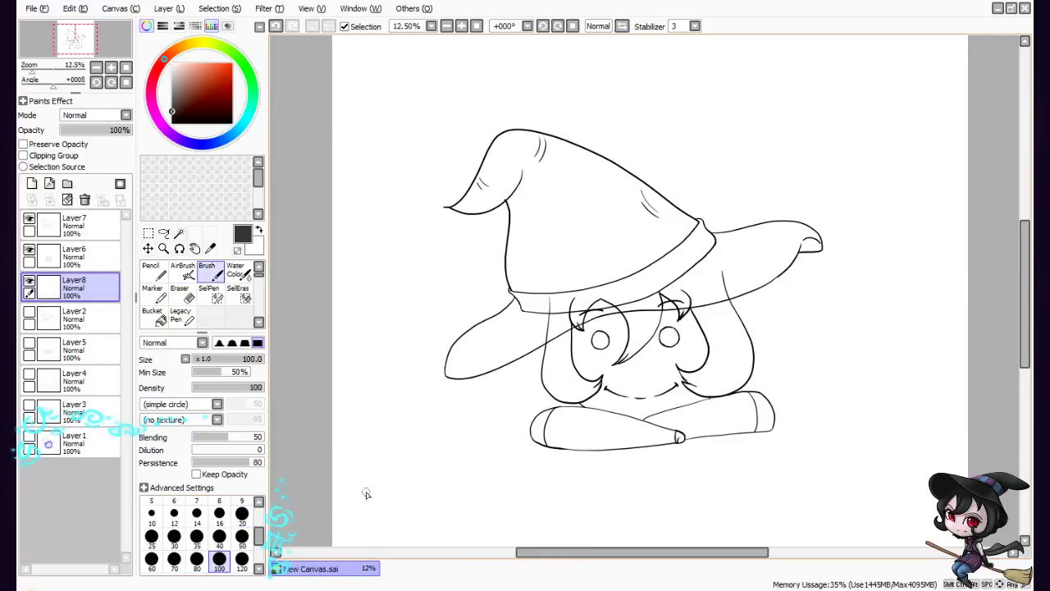
left_click_drag(258, 539, 259, 558)
left_click(219, 529)
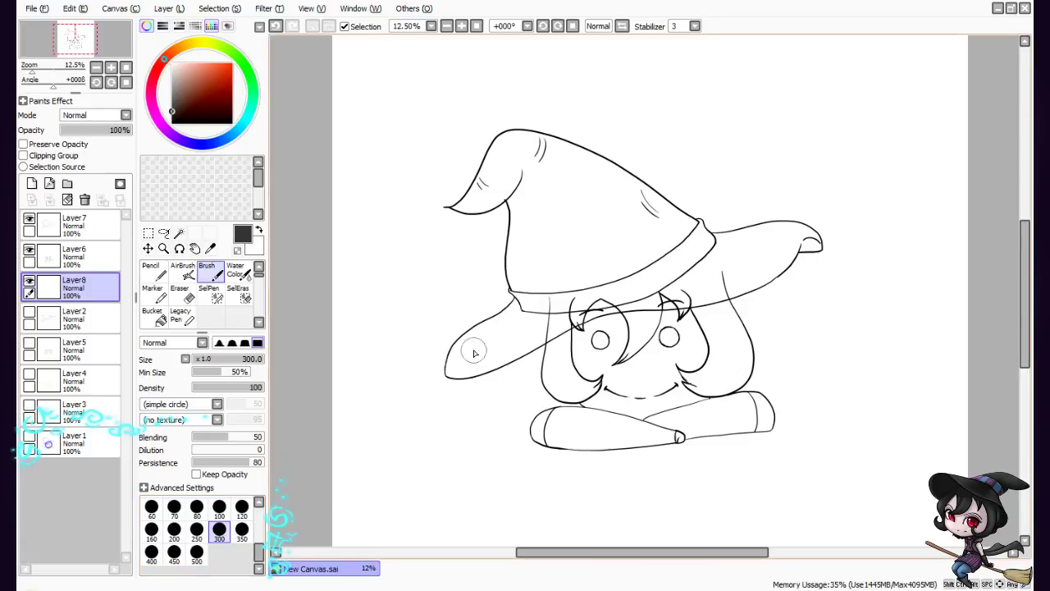
mouse_move(474, 353)
left_mouse_down()
mouse_move(511, 315)
mouse_move(452, 368)
mouse_move(517, 309)
mouse_move(471, 375)
mouse_move(595, 301)
mouse_move(595, 313)
mouse_move(537, 312)
mouse_move(763, 277)
mouse_move(678, 300)
mouse_move(757, 276)
mouse_move(681, 300)
mouse_move(794, 248)
mouse_move(779, 267)
mouse_move(810, 239)
mouse_move(812, 247)
mouse_move(754, 235)
mouse_move(819, 241)
mouse_move(772, 226)
mouse_move(702, 249)
mouse_move(721, 240)
mouse_move(654, 295)
mouse_move(761, 248)
mouse_move(750, 268)
mouse_move(791, 238)
left_mouse_up()
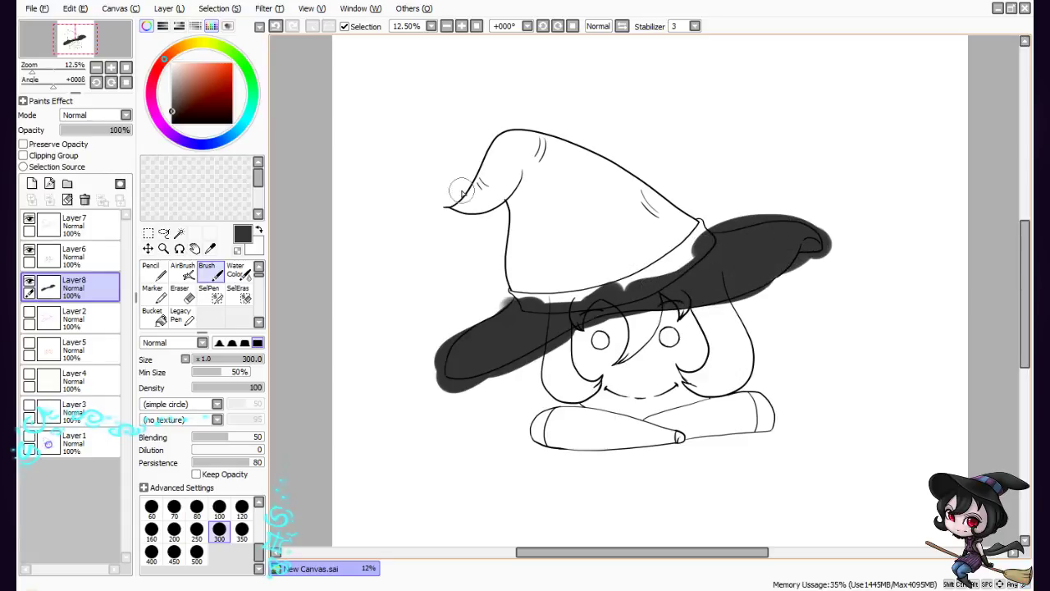
mouse_move(462, 192)
left_mouse_down()
mouse_move(498, 201)
mouse_move(526, 150)
mouse_move(476, 206)
mouse_move(520, 130)
mouse_move(482, 187)
mouse_move(517, 141)
mouse_move(555, 168)
mouse_move(521, 138)
mouse_move(595, 156)
mouse_move(672, 200)
mouse_move(669, 213)
mouse_move(595, 183)
mouse_move(692, 221)
mouse_move(691, 238)
mouse_move(589, 289)
mouse_move(505, 300)
mouse_move(657, 244)
mouse_move(656, 257)
mouse_move(508, 280)
mouse_move(674, 229)
mouse_move(534, 278)
mouse_move(631, 247)
mouse_move(500, 271)
mouse_move(539, 231)
mouse_move(501, 187)
mouse_move(501, 269)
mouse_move(523, 200)
mouse_move(540, 220)
mouse_move(553, 201)
mouse_move(585, 232)
mouse_move(590, 171)
mouse_move(624, 240)
mouse_move(634, 178)
mouse_move(604, 202)
mouse_move(606, 224)
mouse_move(650, 222)
mouse_move(667, 268)
left_mouse_up()
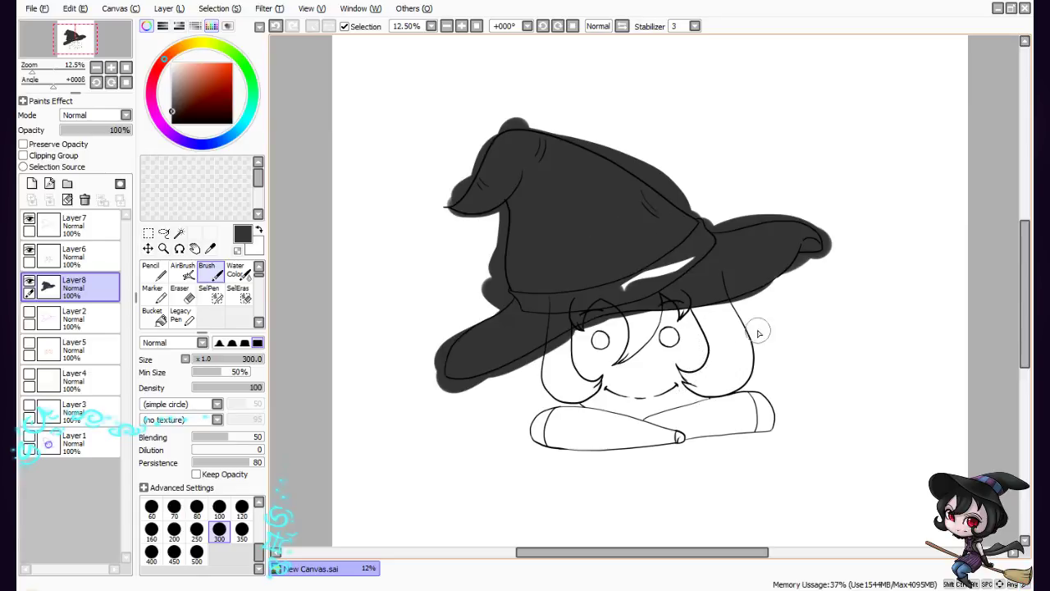
key("Delete")
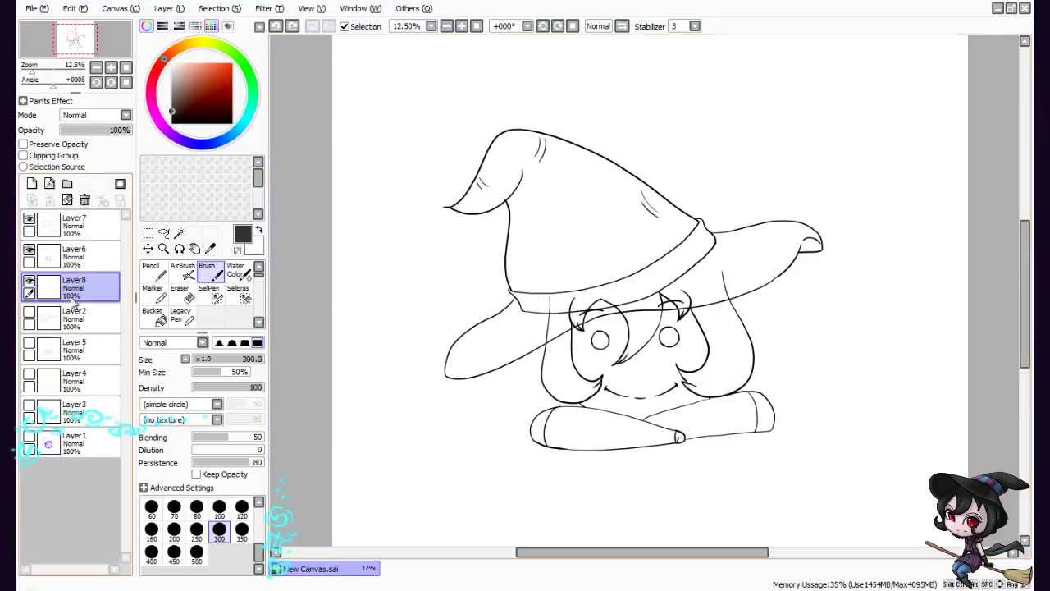
Lasso the whole hat on Layer7 and move its line art slightly down and to the right
left_click(90, 226)
left_click(163, 233)
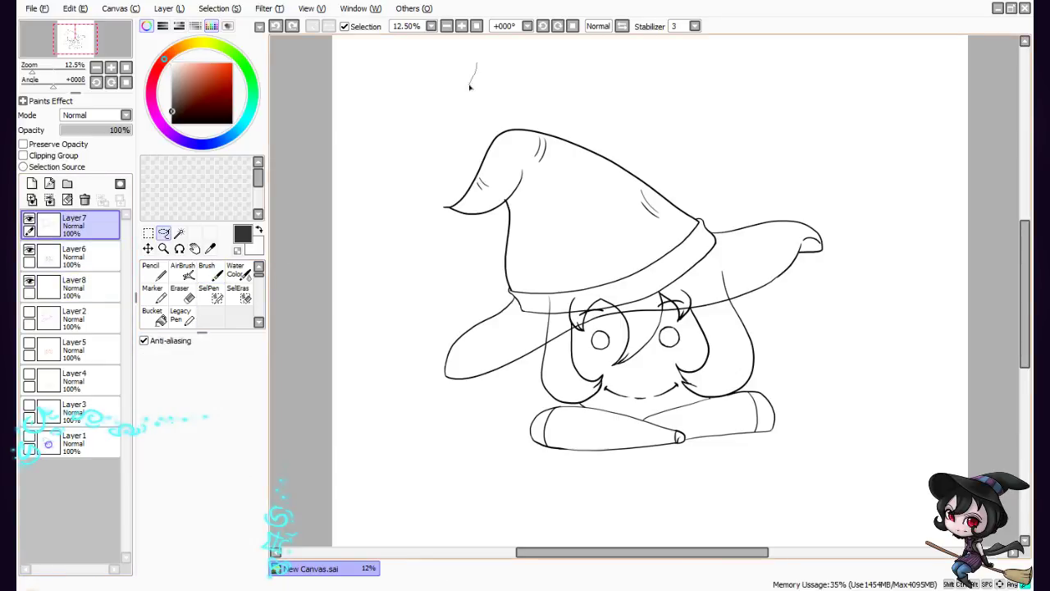
mouse_move(470, 87)
left_mouse_down()
mouse_move(481, 416)
mouse_move(838, 334)
mouse_move(842, 194)
mouse_move(611, 102)
mouse_move(472, 65)
left_mouse_up()
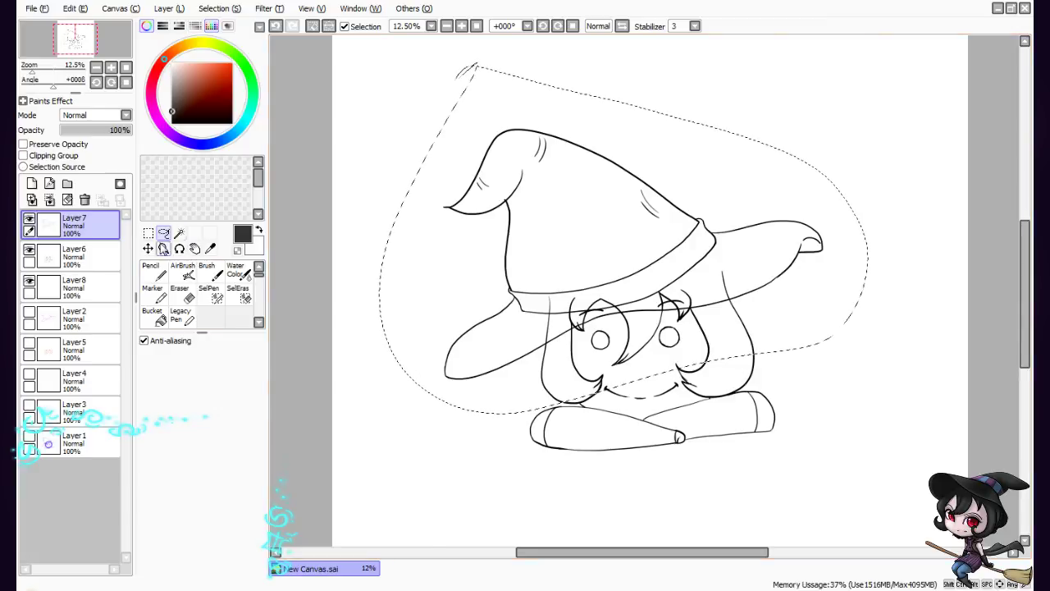
left_click(147, 247)
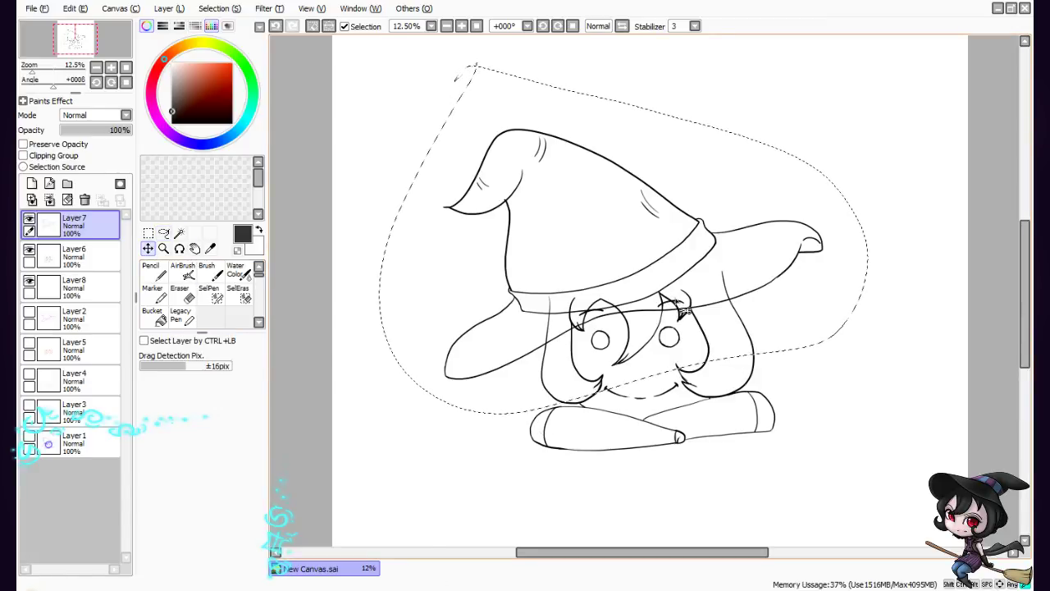
mouse_move(686, 302)
left_mouse_down()
mouse_move(696, 293)
mouse_move(701, 320)
left_mouse_up()
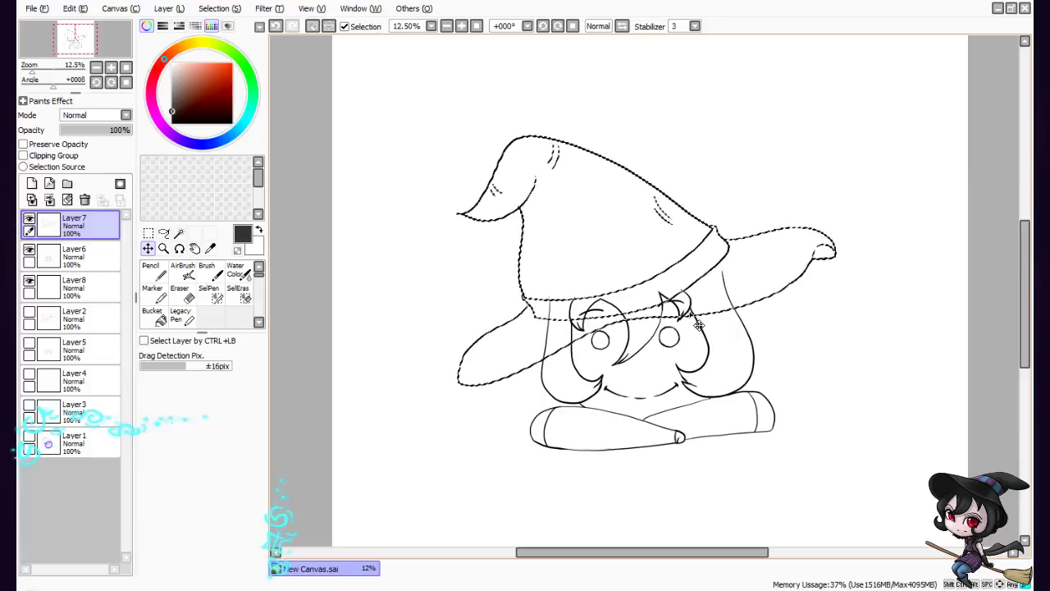
left_click(698, 326)
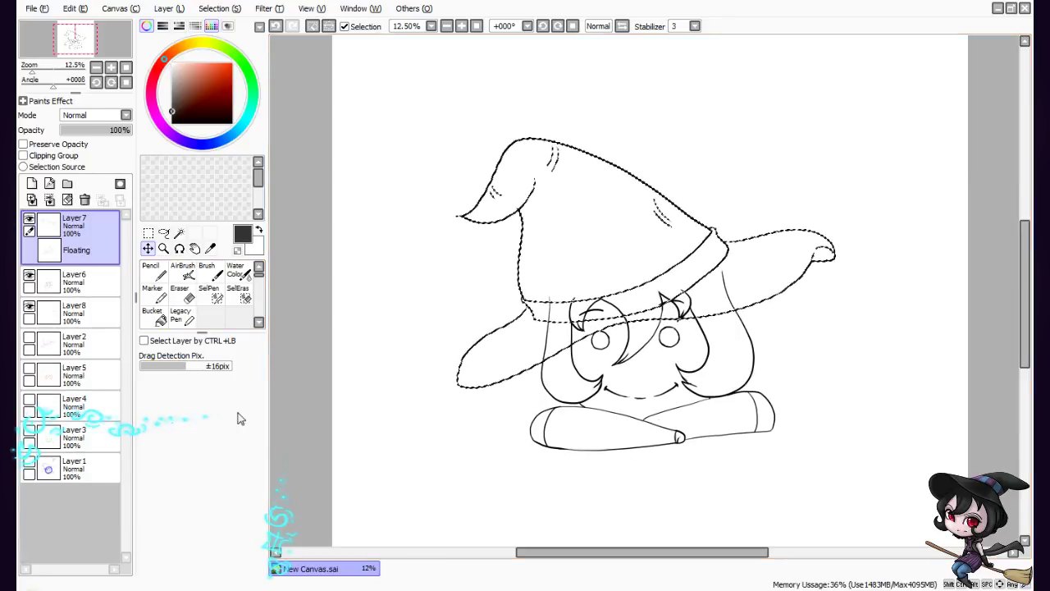
left_click(74, 312)
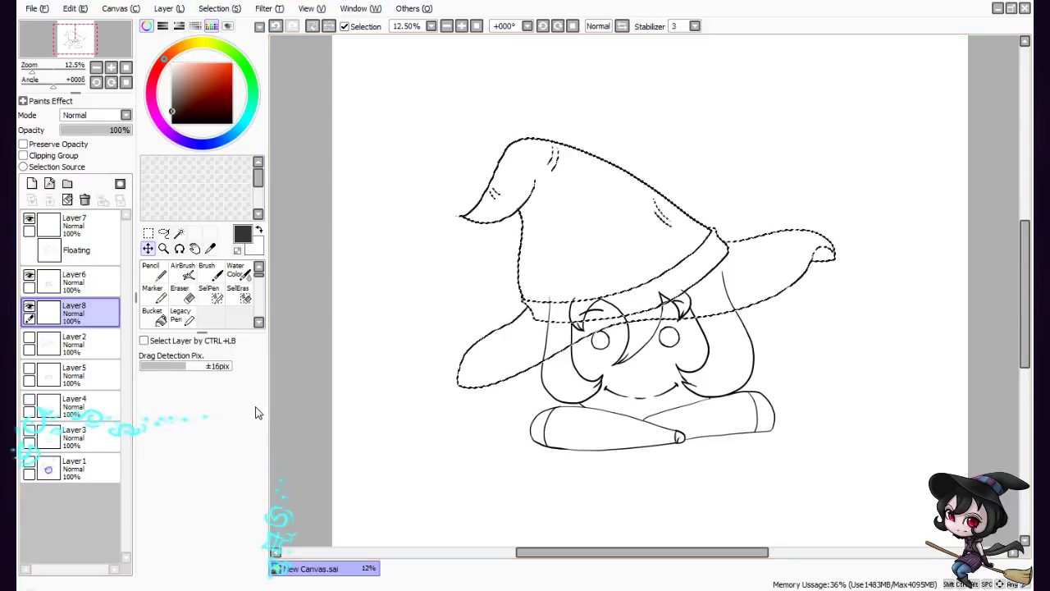
left_click(217, 275)
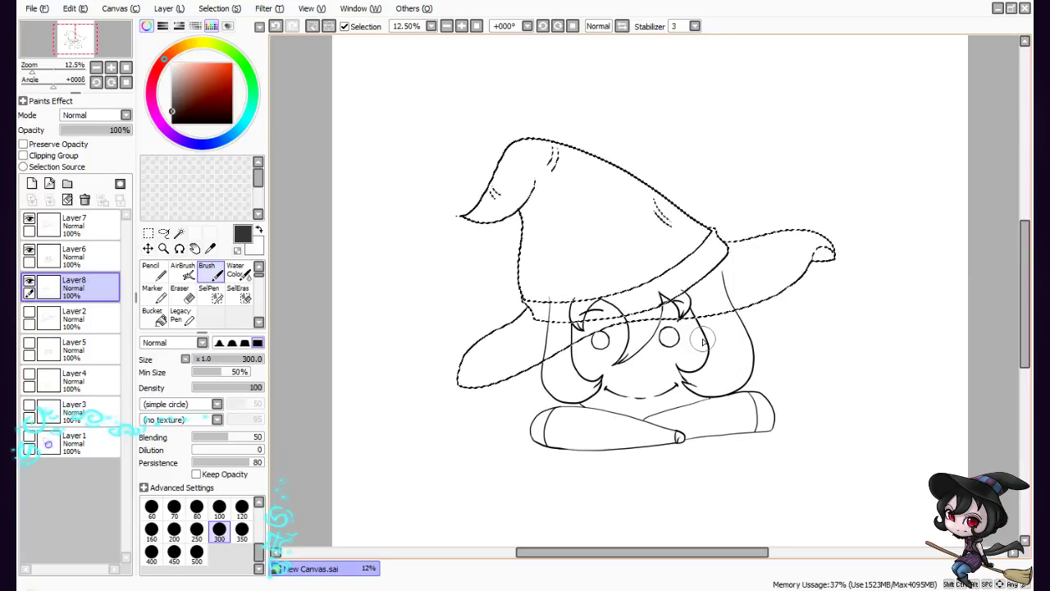
key("ctrl+t")
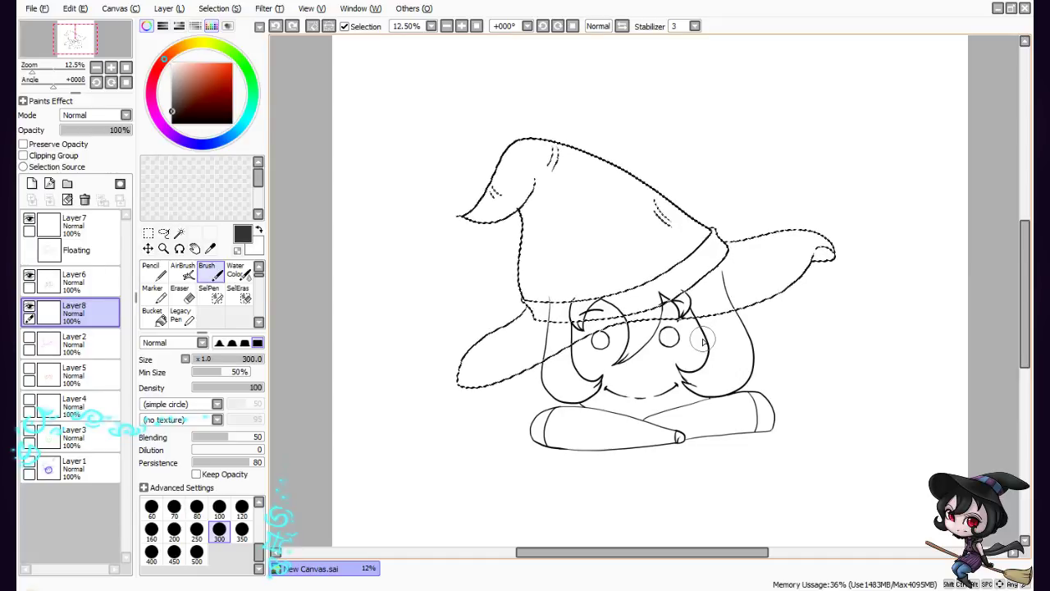
left_click(148, 233)
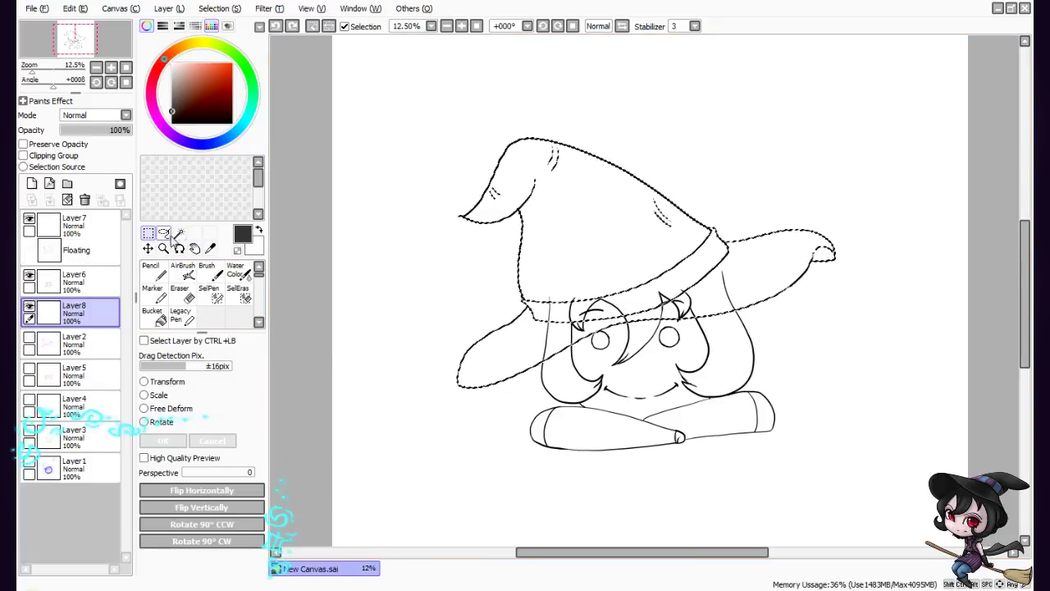
left_click(163, 234)
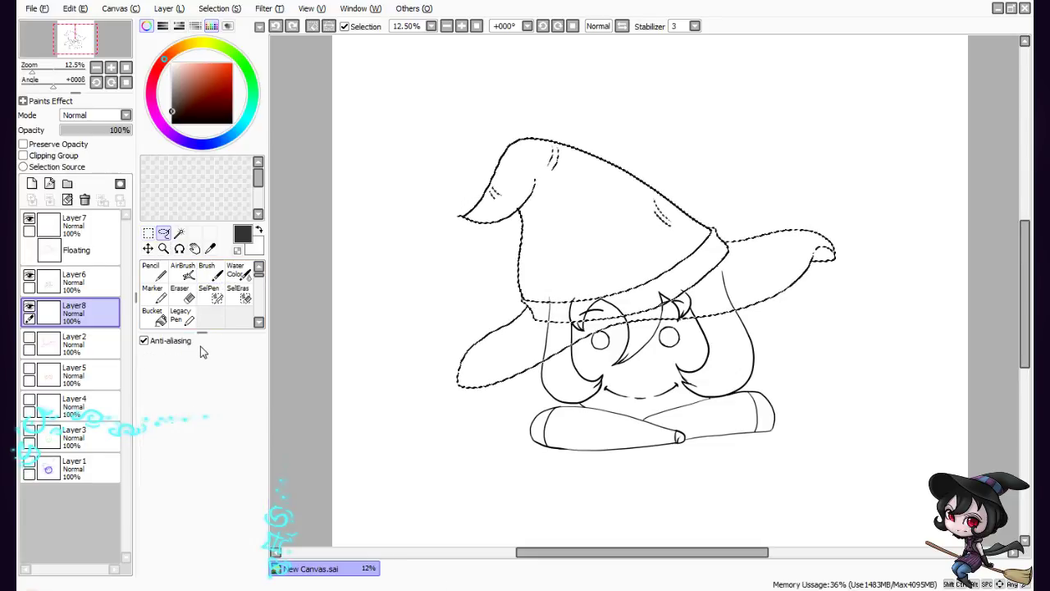
left_click(179, 234)
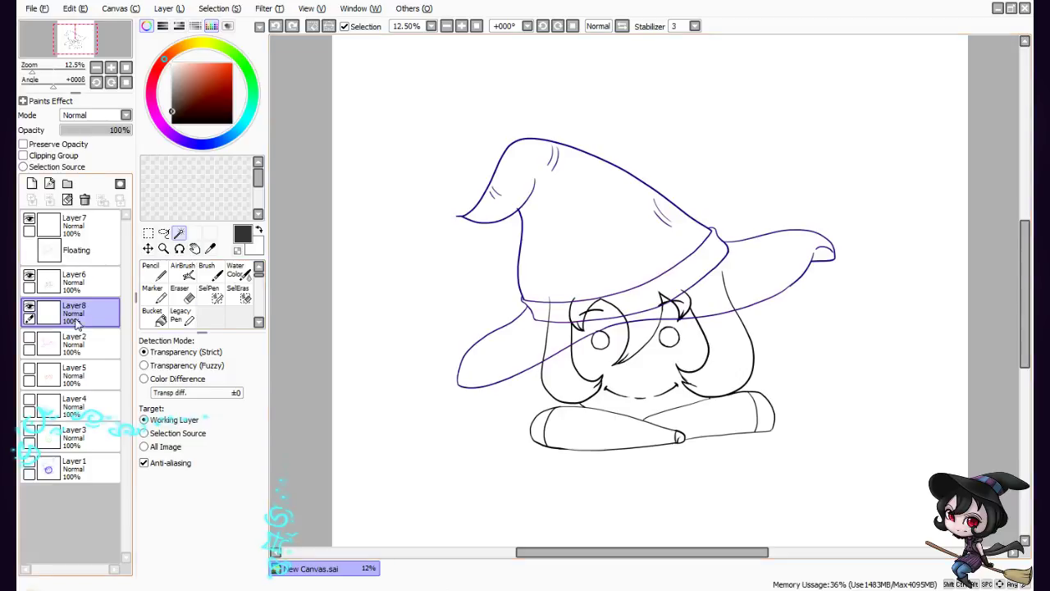
left_click(148, 233)
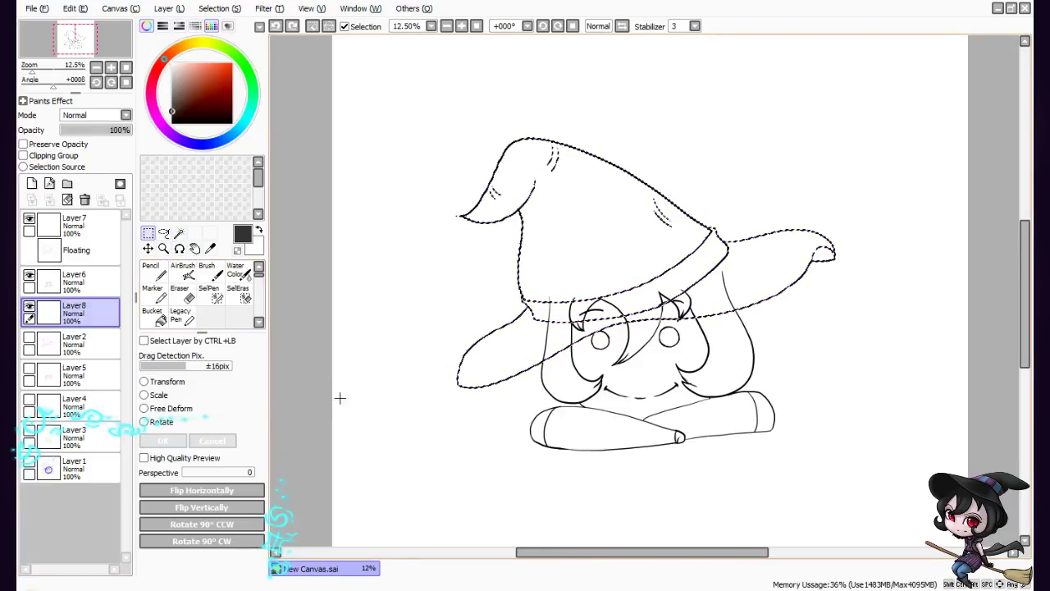
left_click(164, 233)
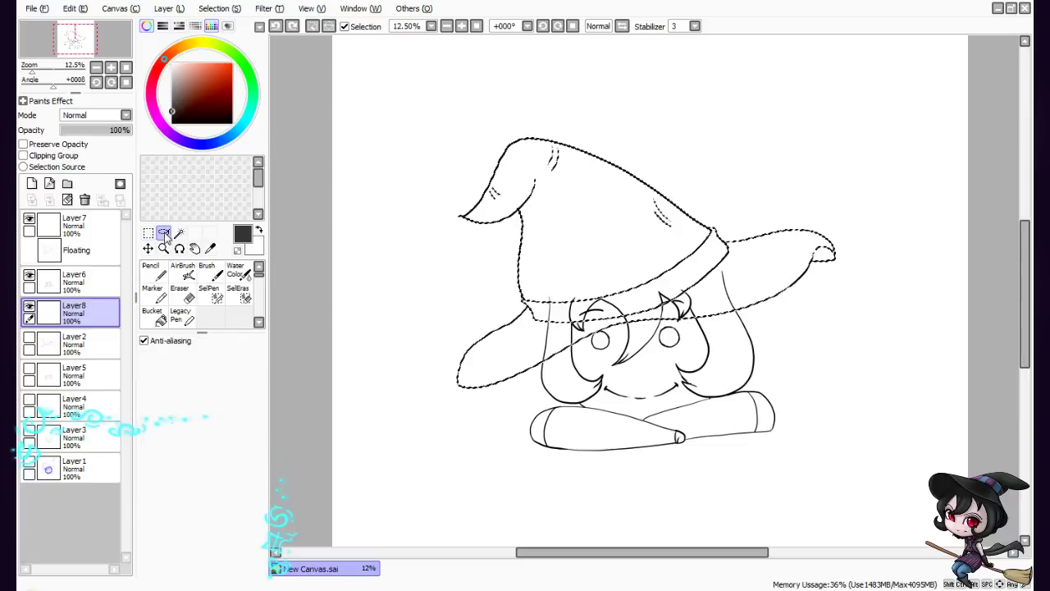
left_click(144, 340)
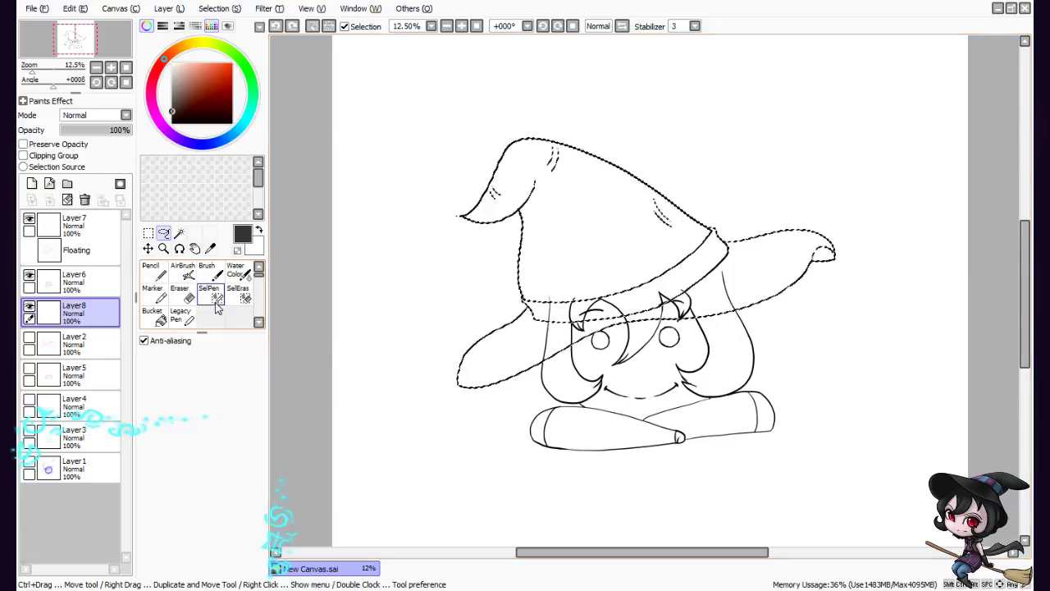
key("ctrl+e")
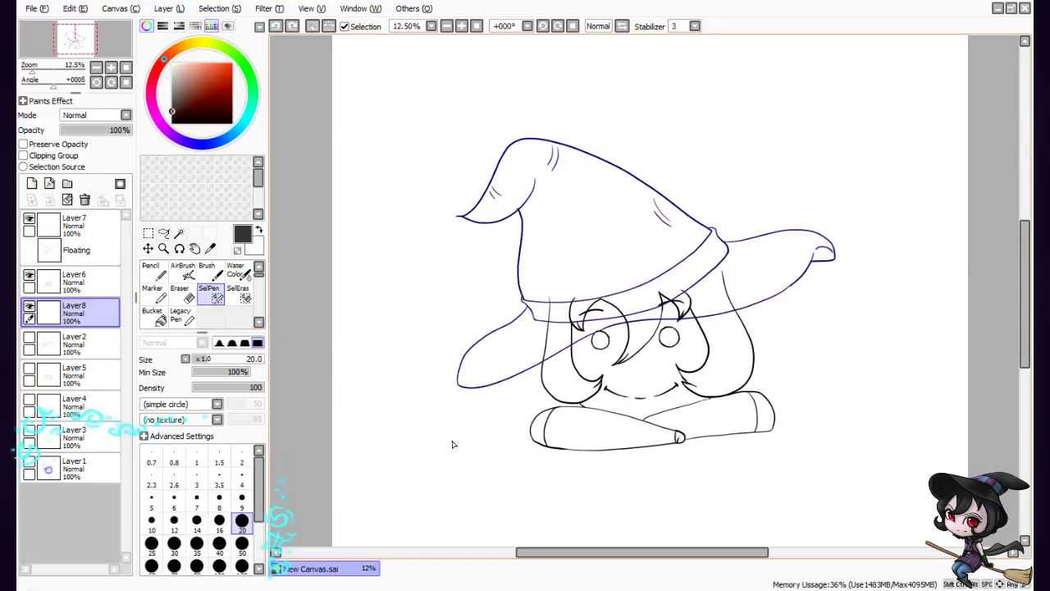
Return to Layer7 and deselect the hat, merging its floating line art back into the layer
left_click(86, 244)
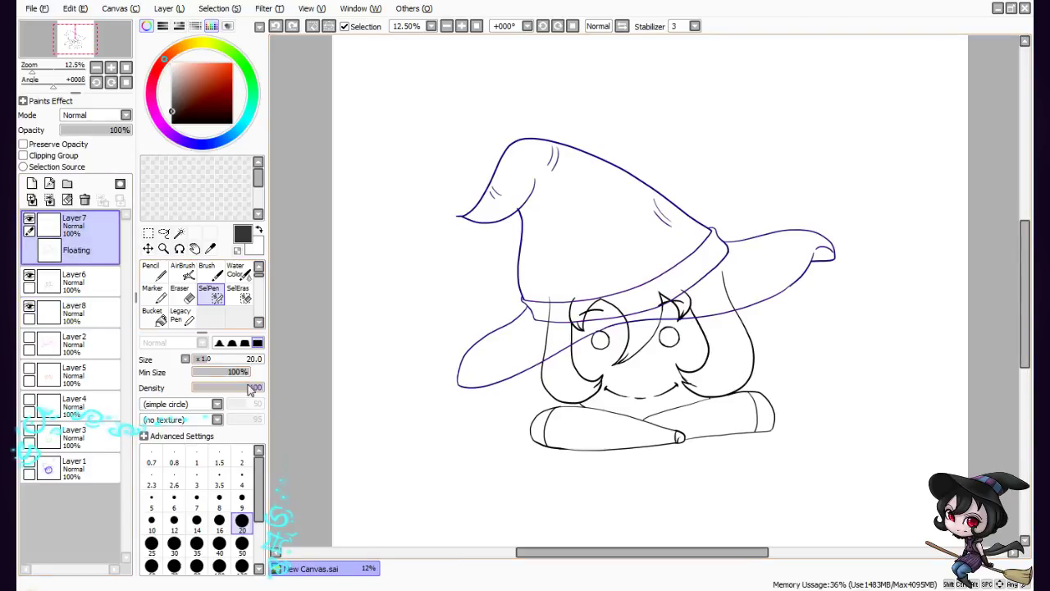
left_click(148, 233)
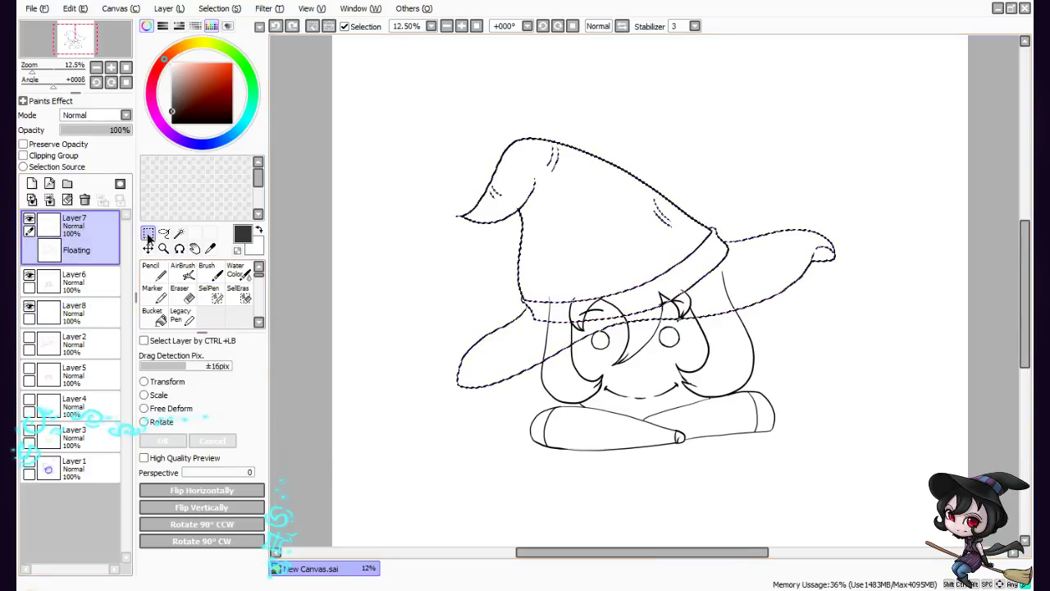
key("ctrl+d")
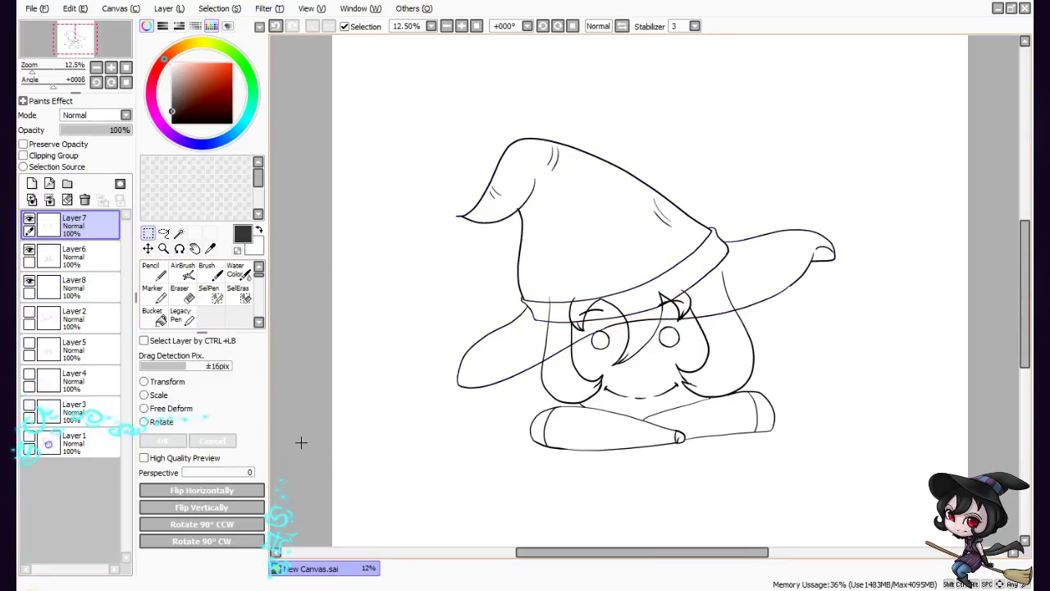
Lasso a loose selection around the whole hat, including the crown and both ends of the brim
left_click(210, 248)
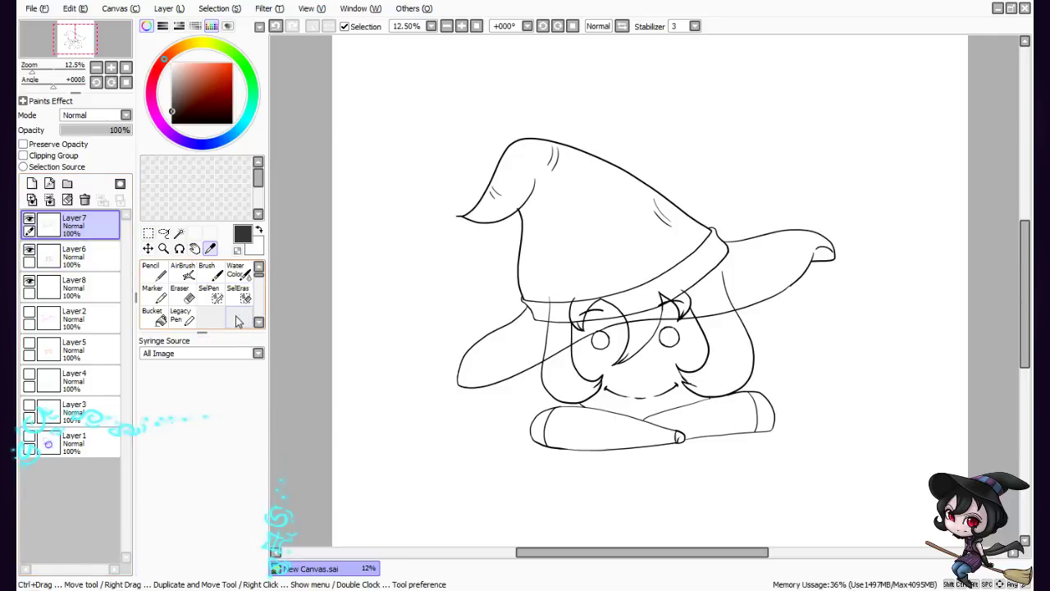
left_click(212, 293)
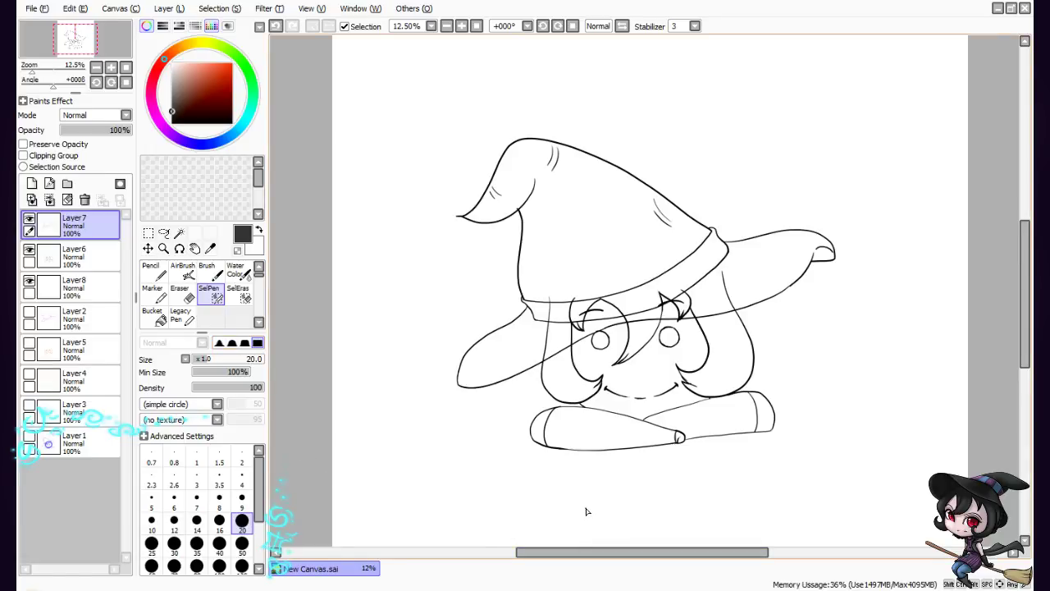
scroll(585, 513, "up", 1)
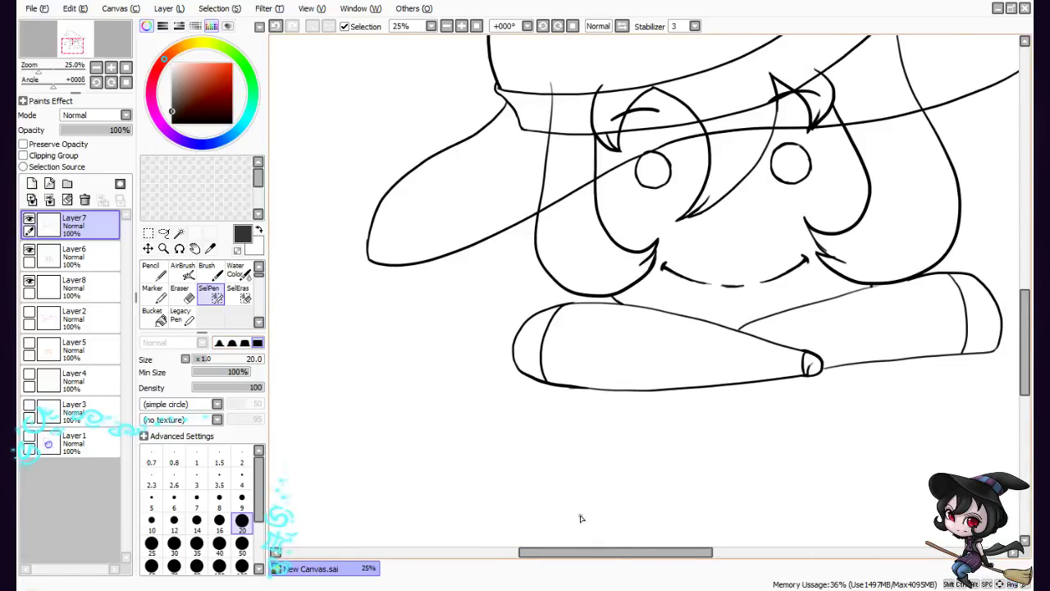
scroll(580, 518, "up", 1)
left_click_drag(1025, 373, 1030, 338)
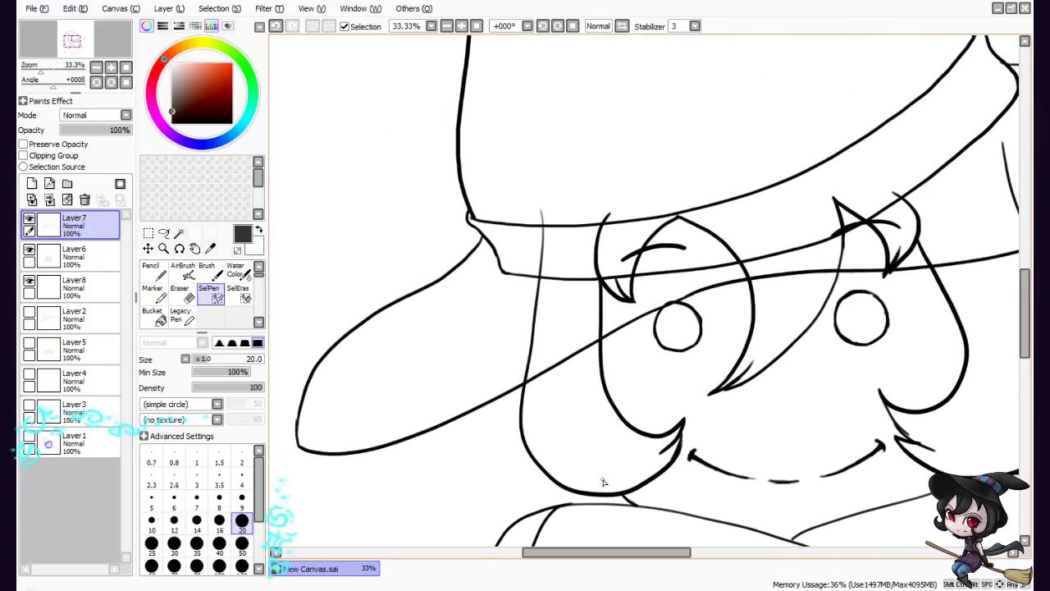
scroll(795, 412, "down", 2)
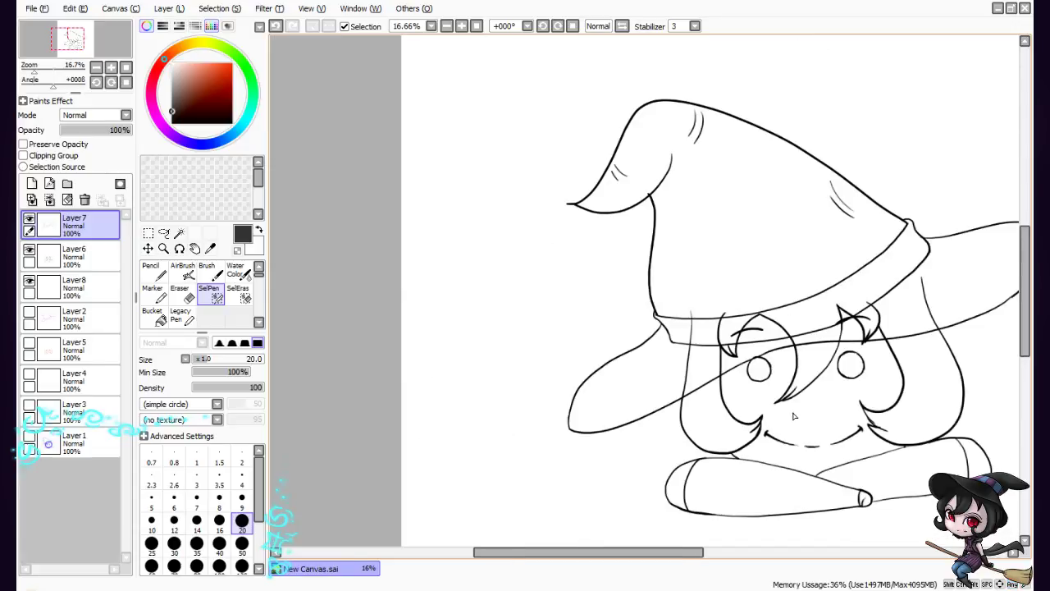
left_click_drag(627, 552, 661, 551)
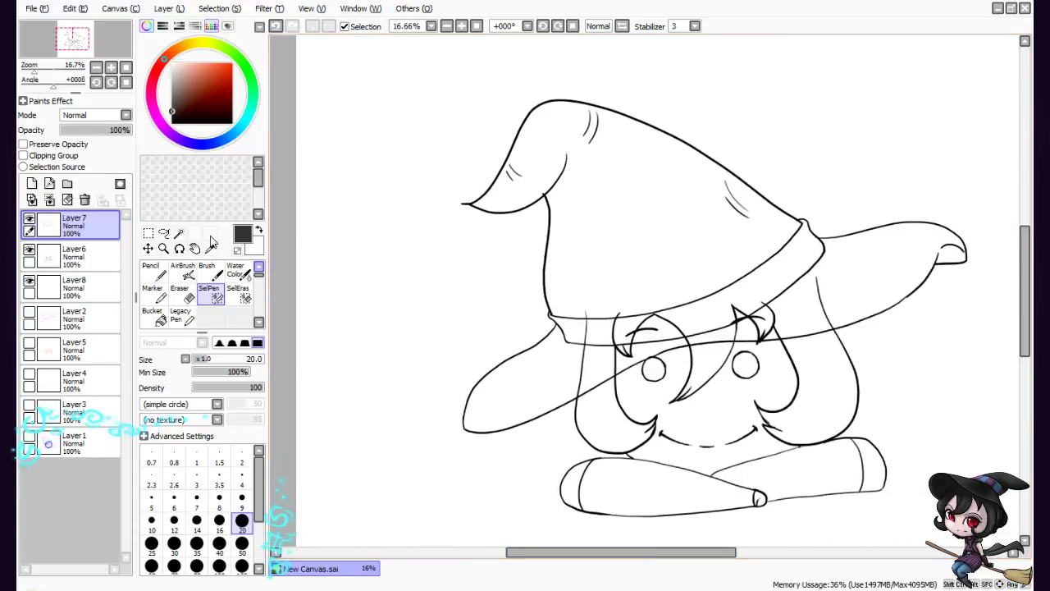
left_click(165, 235)
mouse_move(611, 62)
left_mouse_down()
mouse_move(555, 64)
mouse_move(431, 167)
mouse_move(403, 330)
mouse_move(440, 453)
mouse_move(585, 452)
mouse_move(743, 387)
mouse_move(905, 356)
mouse_move(983, 269)
mouse_move(935, 178)
mouse_move(726, 125)
mouse_move(563, 62)
left_mouse_up()
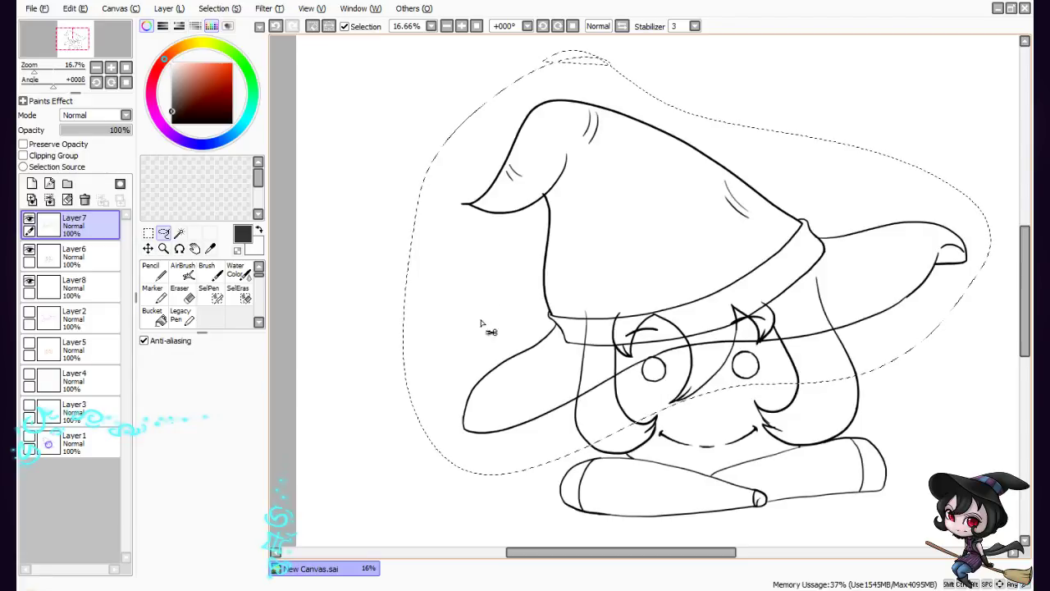
Trim the selection's loose outer margin and the area beneath the brim's lower edge with the size 100 SelEras
left_click(240, 297)
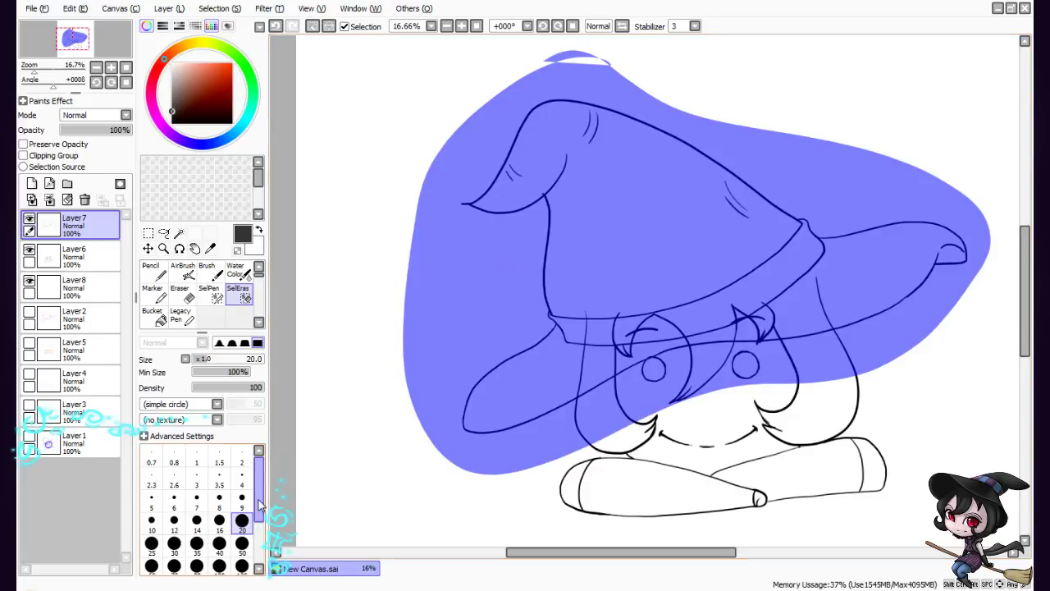
scroll(263, 519, "down", 5)
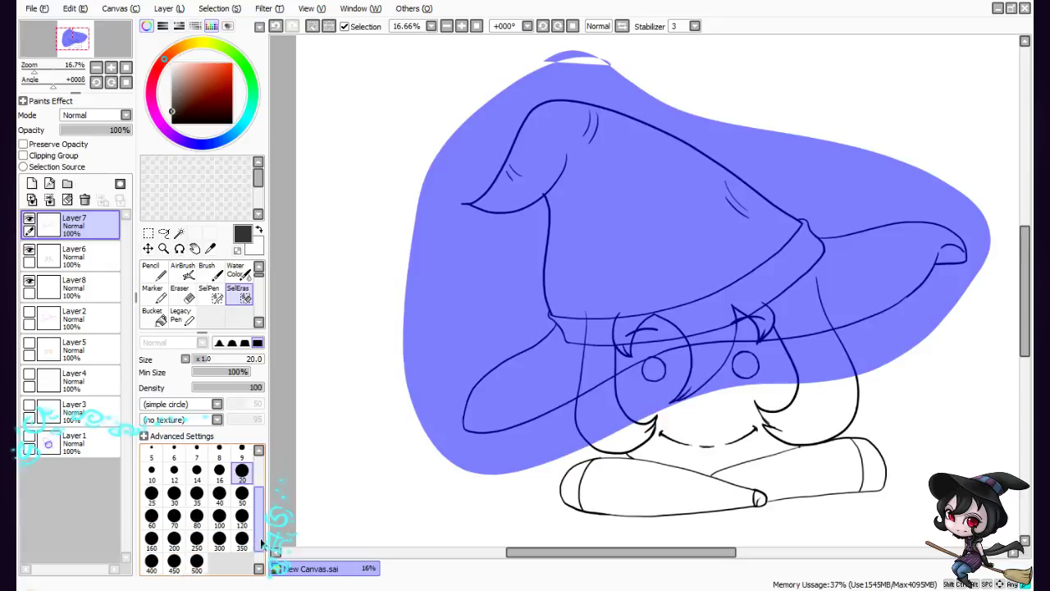
left_click(220, 505)
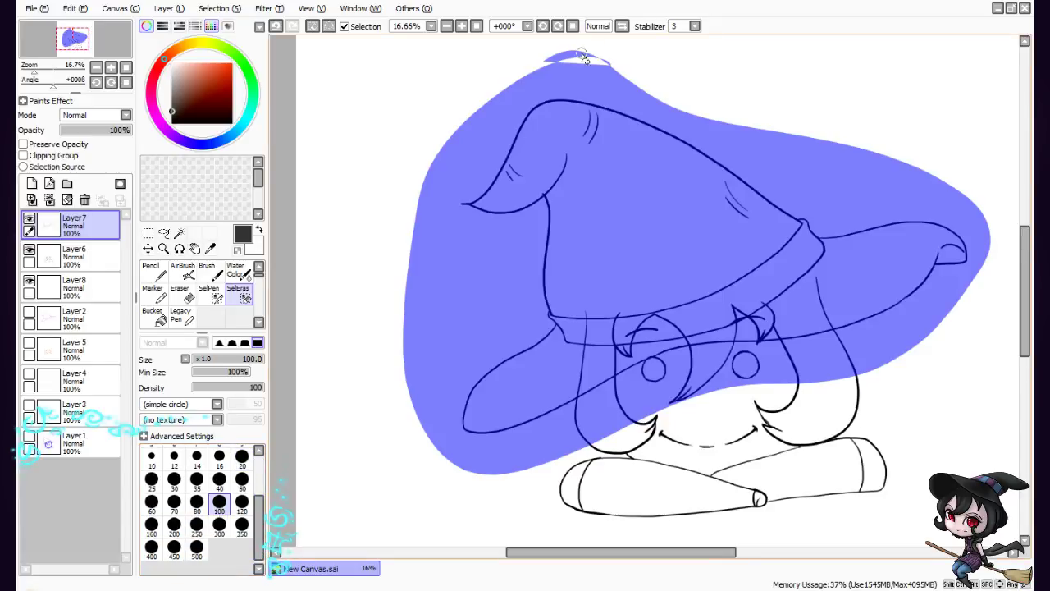
mouse_move(562, 56)
left_mouse_down()
mouse_move(616, 61)
mouse_move(492, 100)
mouse_move(420, 200)
mouse_move(411, 366)
mouse_move(396, 291)
mouse_move(421, 398)
mouse_move(494, 474)
left_mouse_up()
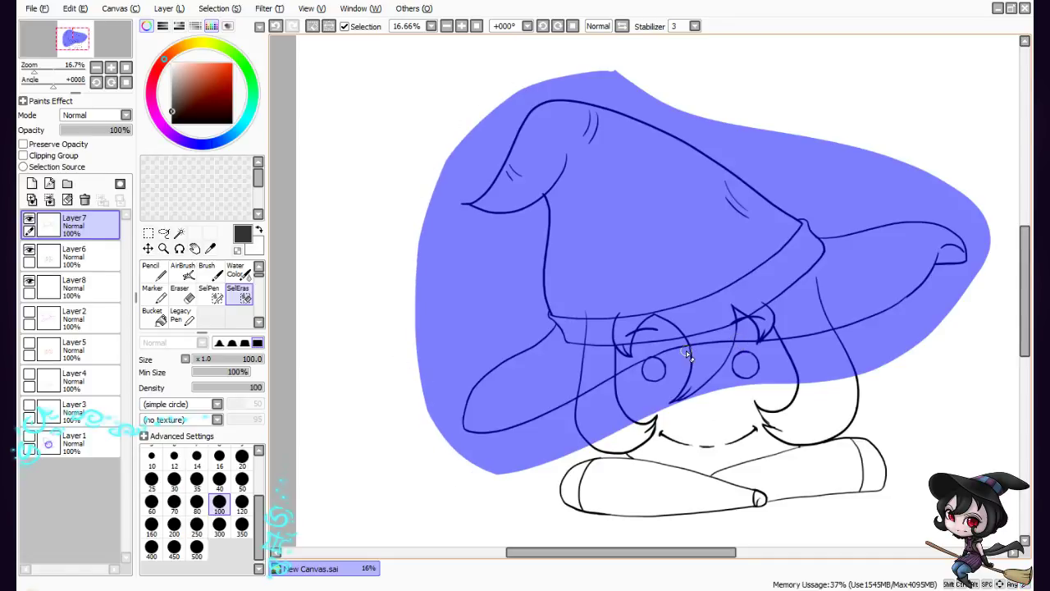
mouse_move(696, 354)
left_mouse_down()
mouse_move(531, 429)
mouse_move(573, 413)
mouse_move(515, 448)
mouse_move(642, 395)
mouse_move(543, 445)
mouse_move(519, 473)
mouse_move(595, 440)
mouse_move(444, 486)
mouse_move(560, 434)
mouse_move(437, 489)
mouse_move(659, 407)
mouse_move(785, 387)
mouse_move(605, 425)
mouse_move(691, 393)
mouse_move(824, 384)
mouse_move(616, 410)
mouse_move(725, 380)
mouse_move(845, 379)
mouse_move(671, 384)
mouse_move(828, 373)
mouse_move(724, 370)
mouse_move(608, 401)
mouse_move(696, 372)
mouse_move(568, 418)
mouse_move(739, 367)
mouse_move(647, 376)
mouse_move(812, 361)
mouse_move(653, 373)
mouse_move(679, 361)
mouse_move(896, 360)
mouse_move(802, 367)
mouse_move(914, 374)
mouse_move(805, 376)
mouse_move(936, 348)
mouse_move(771, 361)
mouse_move(799, 354)
left_mouse_up()
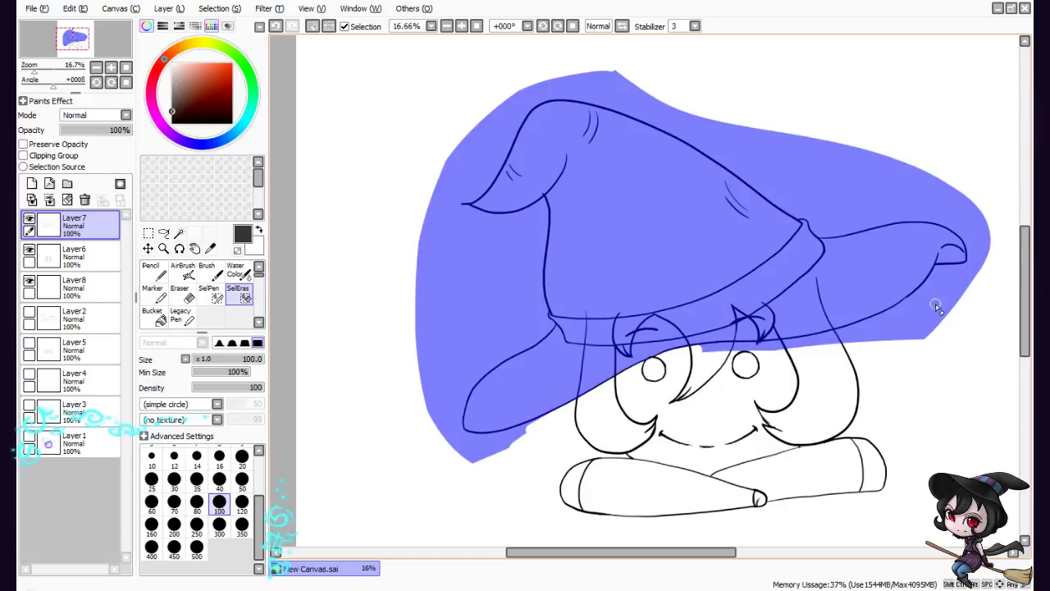
mouse_move(974, 271)
left_mouse_down()
mouse_move(883, 321)
mouse_move(890, 316)
mouse_move(793, 348)
left_mouse_up()
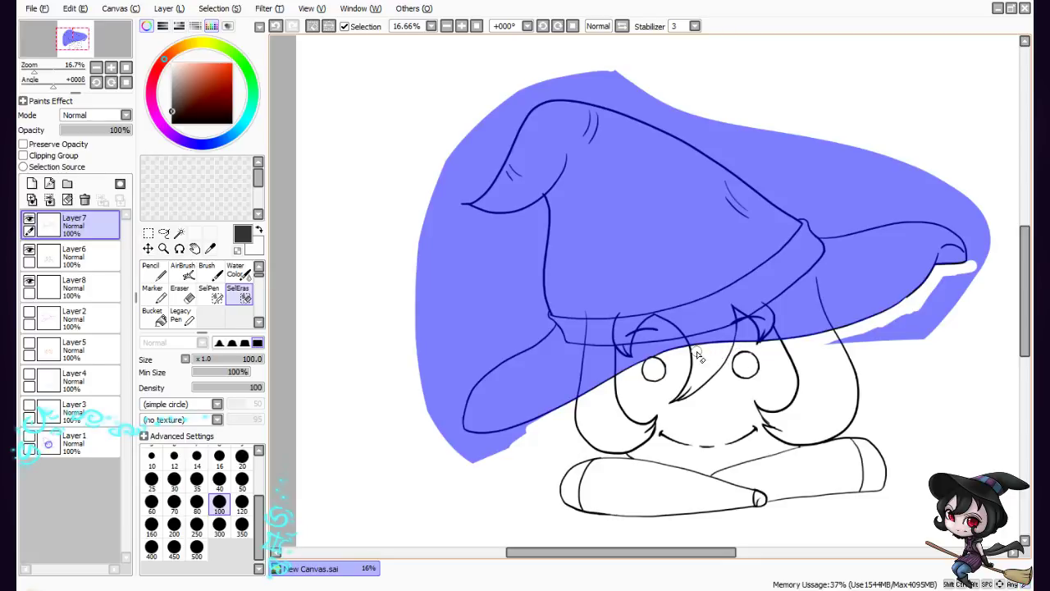
mouse_move(888, 337)
left_mouse_down()
mouse_move(847, 342)
mouse_move(929, 338)
mouse_move(883, 337)
mouse_move(933, 330)
mouse_move(901, 326)
mouse_move(940, 320)
mouse_move(912, 320)
mouse_move(988, 283)
mouse_move(927, 302)
mouse_move(991, 277)
mouse_move(938, 285)
mouse_move(982, 271)
mouse_move(975, 218)
mouse_move(976, 249)
mouse_move(971, 238)
mouse_move(977, 267)
mouse_move(985, 213)
mouse_move(980, 246)
left_mouse_up()
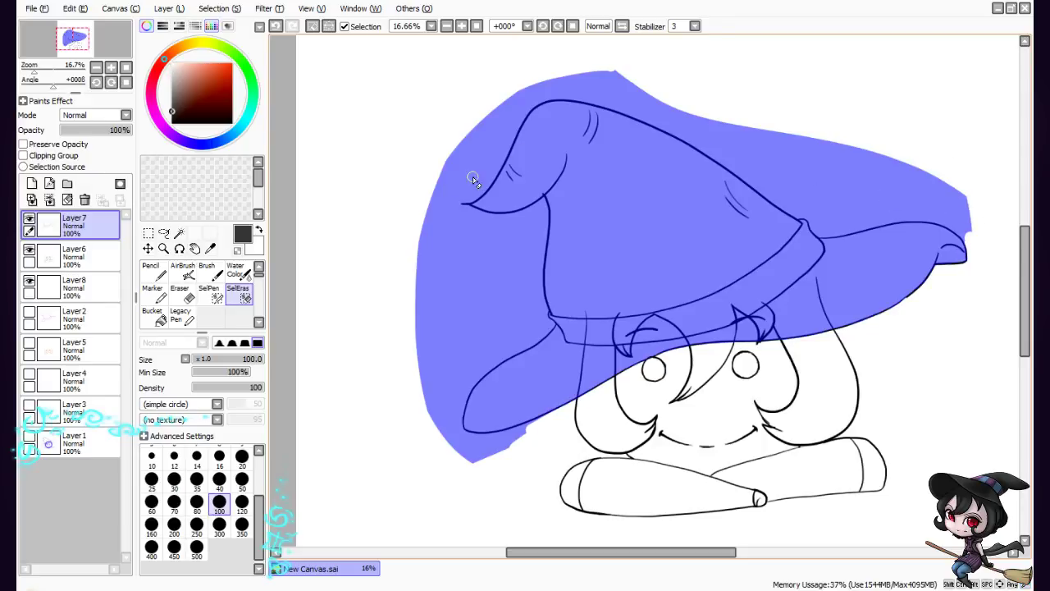
Erase the selection outside the crown's left edge, the brim's left part and the hat's bent tip, following the line art
mouse_move(543, 207)
left_mouse_down()
mouse_move(543, 311)
mouse_move(543, 301)
mouse_move(542, 333)
left_mouse_up()
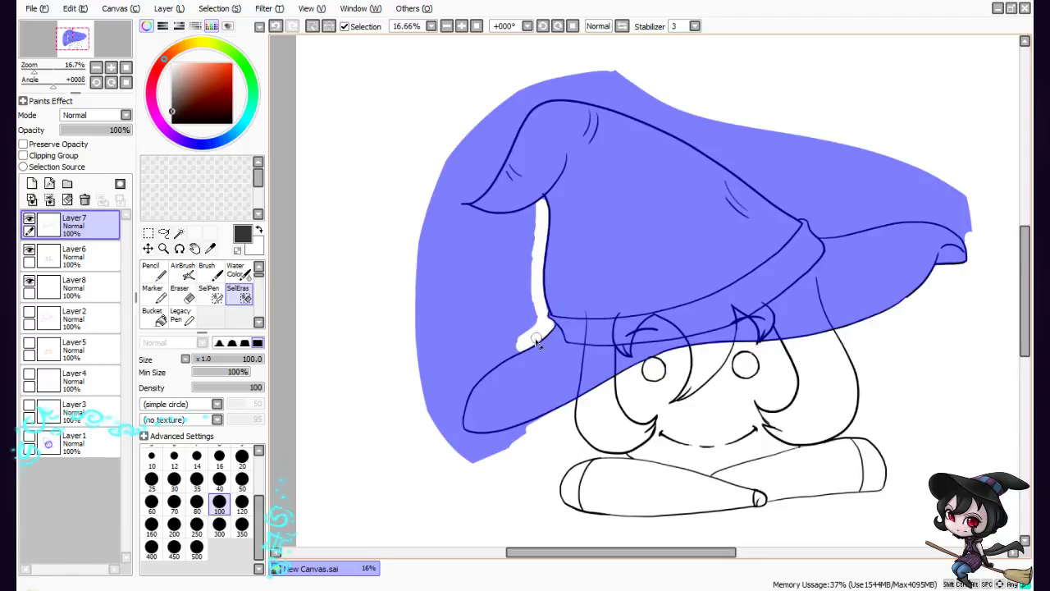
mouse_move(517, 351)
left_mouse_down()
mouse_move(461, 390)
mouse_move(483, 369)
mouse_move(459, 397)
mouse_move(468, 384)
mouse_move(455, 431)
mouse_move(459, 410)
mouse_move(477, 462)
mouse_move(466, 422)
mouse_move(458, 427)
mouse_move(473, 451)
mouse_move(456, 426)
mouse_move(472, 448)
mouse_move(464, 436)
mouse_move(503, 439)
mouse_move(480, 441)
mouse_move(561, 416)
mouse_move(457, 479)
mouse_move(520, 440)
mouse_move(457, 465)
mouse_move(478, 448)
mouse_move(425, 444)
mouse_move(413, 346)
mouse_move(458, 448)
mouse_move(420, 367)
mouse_move(446, 417)
mouse_move(444, 334)
mouse_move(447, 378)
mouse_move(485, 340)
mouse_move(478, 371)
mouse_move(506, 349)
mouse_move(532, 289)
mouse_move(537, 210)
mouse_move(517, 219)
mouse_move(529, 215)
mouse_move(443, 215)
mouse_move(434, 241)
mouse_move(477, 242)
mouse_move(434, 297)
mouse_move(448, 320)
mouse_move(503, 276)
mouse_move(459, 337)
mouse_move(484, 336)
mouse_move(483, 315)
mouse_move(462, 351)
mouse_move(511, 331)
mouse_move(440, 375)
mouse_move(497, 304)
mouse_move(484, 237)
mouse_move(500, 267)
mouse_move(532, 233)
mouse_move(525, 287)
mouse_move(511, 263)
mouse_move(504, 293)
left_mouse_up()
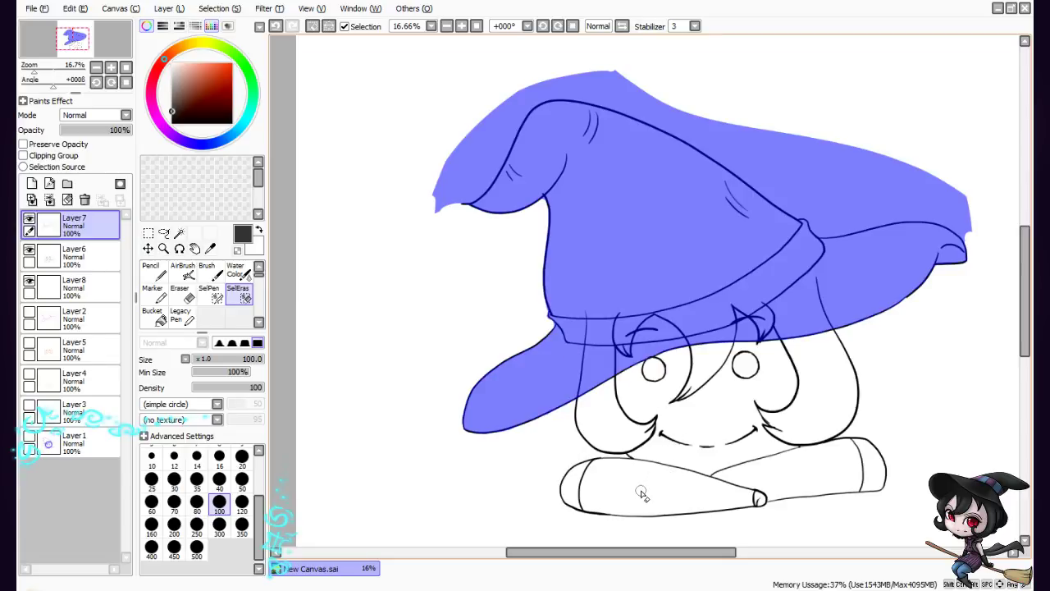
left_click_drag(678, 553, 688, 554)
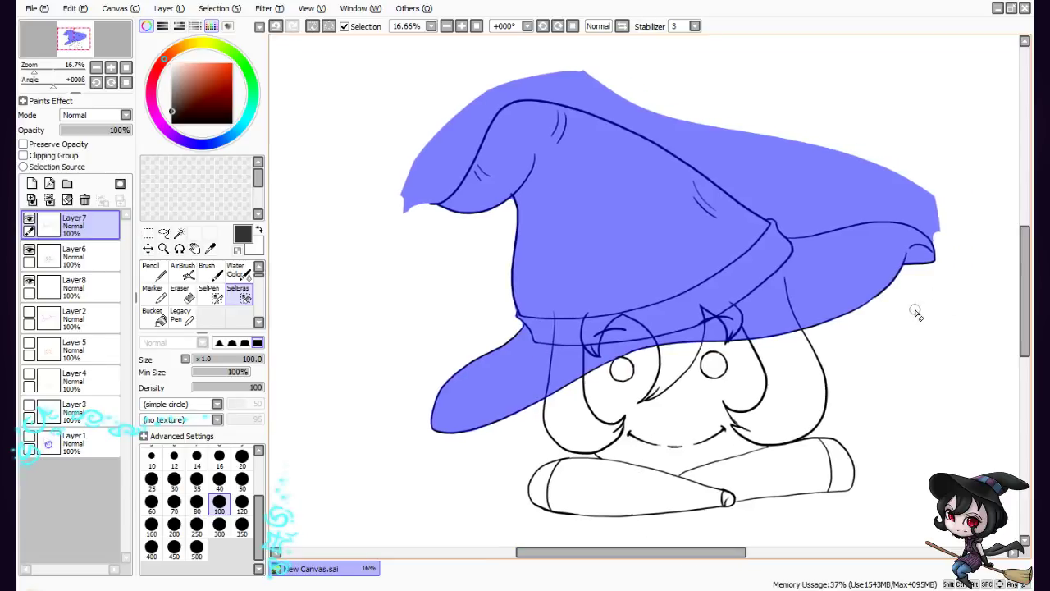
left_click_drag(1025, 302, 1025, 286)
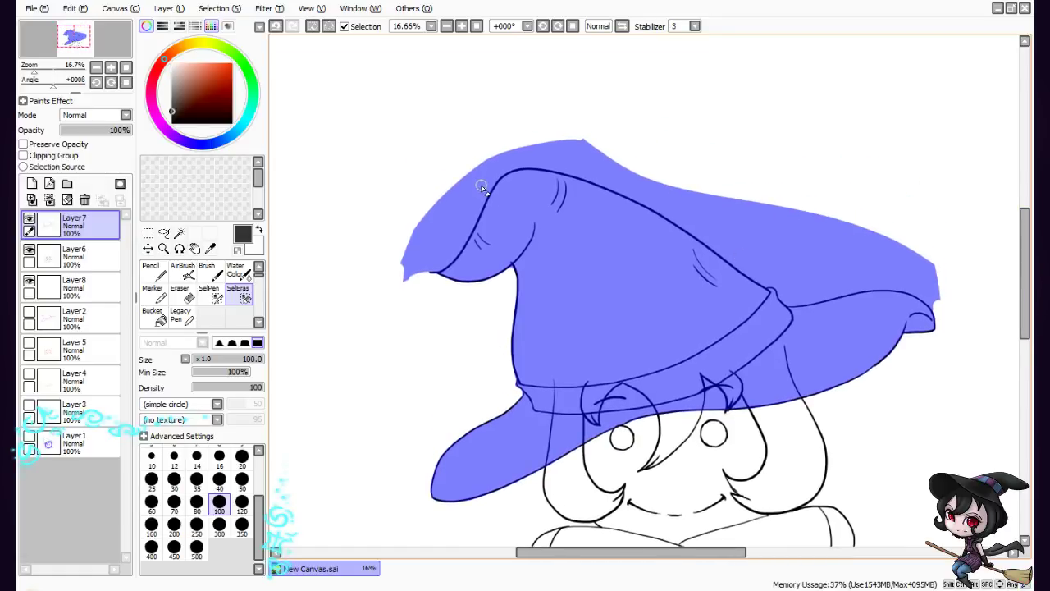
mouse_move(479, 196)
left_mouse_down()
mouse_move(440, 267)
mouse_move(401, 284)
mouse_move(453, 238)
mouse_move(411, 267)
mouse_move(405, 260)
mouse_move(451, 228)
mouse_move(460, 212)
mouse_move(407, 249)
mouse_move(462, 193)
mouse_move(404, 236)
mouse_move(497, 140)
mouse_move(458, 195)
mouse_move(507, 148)
mouse_move(457, 220)
mouse_move(511, 156)
mouse_move(487, 186)
left_mouse_up()
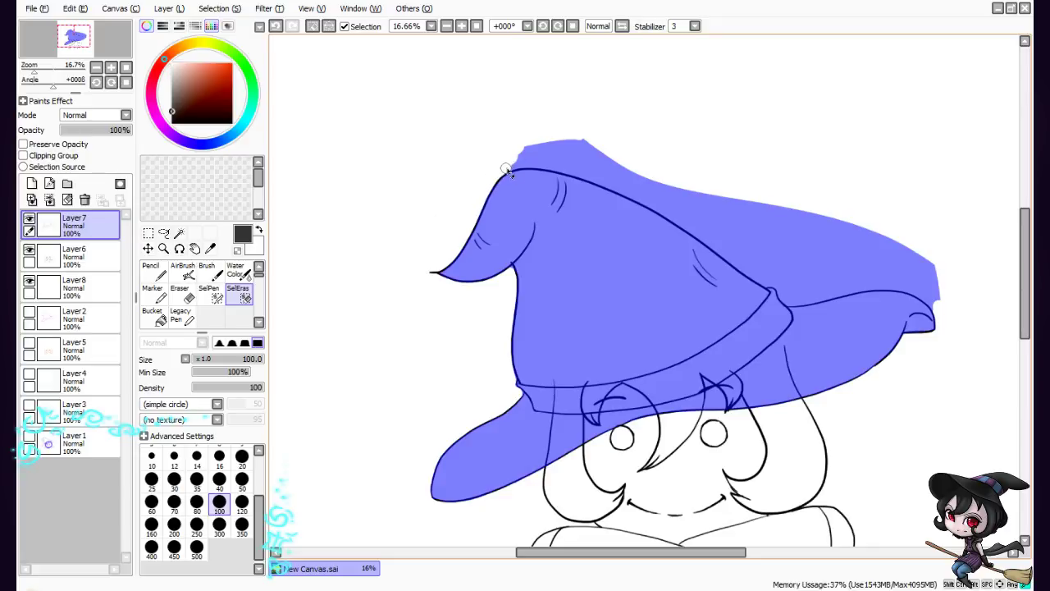
Erase a strip of selection just outside the crown's right slope and along the upper edge of the brim's right side
mouse_move(507, 170)
left_mouse_down()
mouse_move(550, 156)
mouse_move(522, 145)
mouse_move(573, 153)
mouse_move(560, 147)
mouse_move(528, 161)
mouse_move(564, 163)
mouse_move(549, 162)
mouse_move(657, 204)
mouse_move(646, 197)
mouse_move(774, 283)
left_mouse_up()
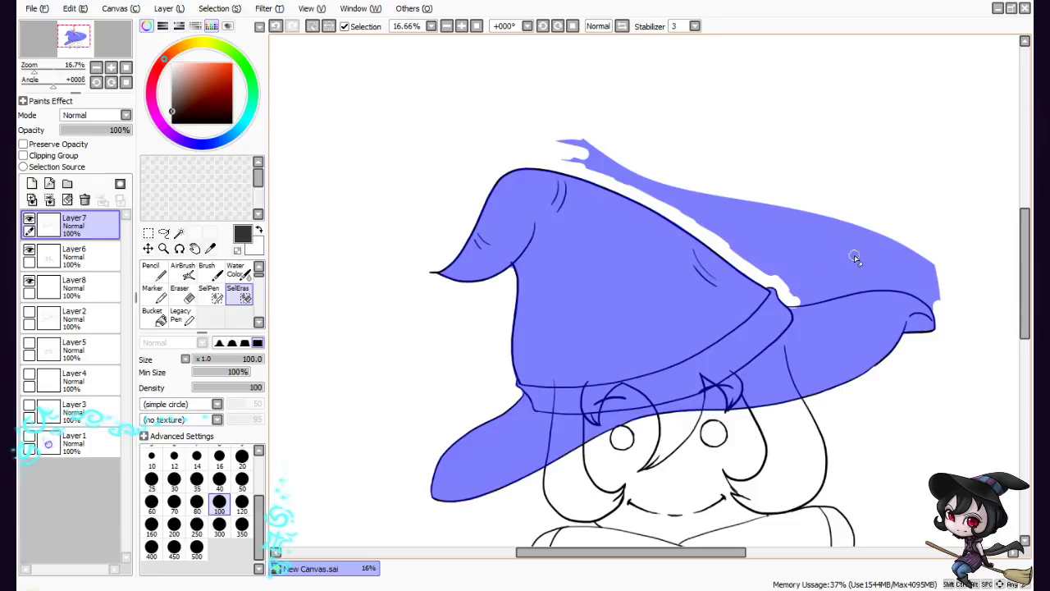
key("ctrl+z")
key("ctrl+y")
key("ctrl+z")
key("ctrl+y")
key("ctrl+z")
key("ctrl+y")
mouse_move(800, 304)
left_mouse_down()
mouse_move(884, 284)
mouse_move(862, 285)
mouse_move(884, 274)
mouse_move(836, 293)
mouse_move(894, 279)
mouse_move(853, 287)
mouse_move(903, 282)
mouse_move(883, 284)
mouse_move(948, 303)
left_mouse_up()
key("ctrl+z")
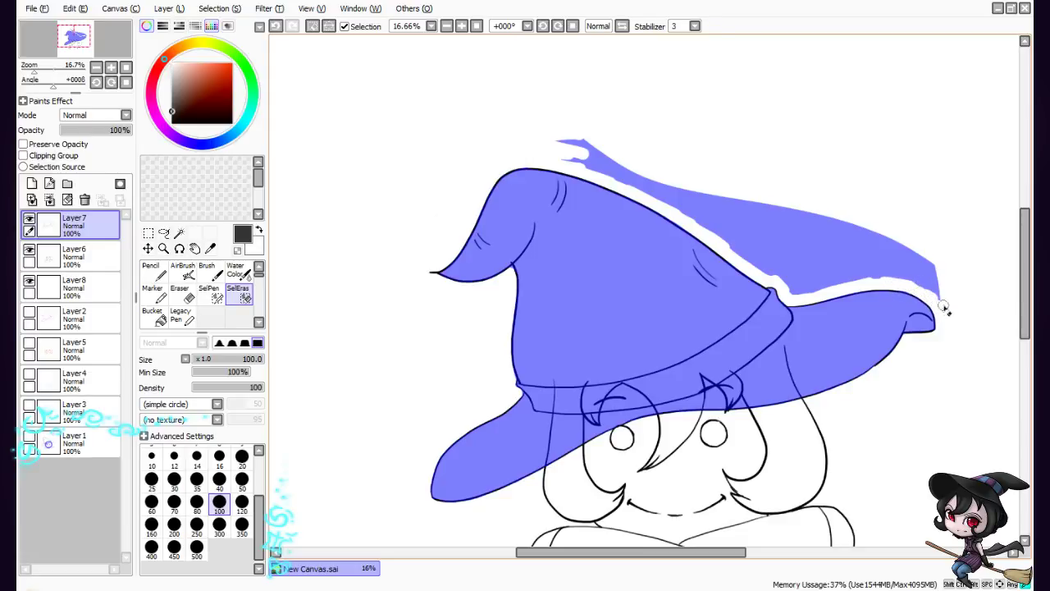
Clear the leftover selection patch between the crown's right slope and the brim's right tip, leaving only the hat selected
left_click_drag(944, 312, 950, 232)
mouse_move(564, 141)
left_mouse_down()
mouse_move(606, 150)
mouse_move(577, 136)
mouse_move(618, 173)
mouse_move(556, 150)
mouse_move(660, 192)
mouse_move(623, 171)
mouse_move(690, 214)
mouse_move(648, 178)
mouse_move(696, 214)
mouse_move(663, 184)
mouse_move(725, 229)
mouse_move(680, 187)
mouse_move(738, 241)
mouse_move(683, 206)
mouse_move(806, 290)
mouse_move(780, 273)
mouse_move(791, 291)
mouse_move(782, 264)
left_mouse_up()
mouse_move(695, 184)
left_mouse_down()
mouse_move(748, 246)
mouse_move(707, 197)
mouse_move(784, 267)
mouse_move(758, 194)
mouse_move(776, 197)
mouse_move(827, 248)
mouse_move(802, 201)
mouse_move(845, 197)
mouse_move(883, 249)
left_mouse_up()
mouse_move(938, 287)
left_mouse_down()
mouse_move(891, 279)
mouse_move(927, 272)
mouse_move(878, 261)
mouse_move(893, 245)
mouse_move(845, 215)
mouse_move(853, 246)
mouse_move(838, 258)
mouse_move(865, 277)
mouse_move(807, 286)
mouse_move(824, 271)
left_mouse_up()
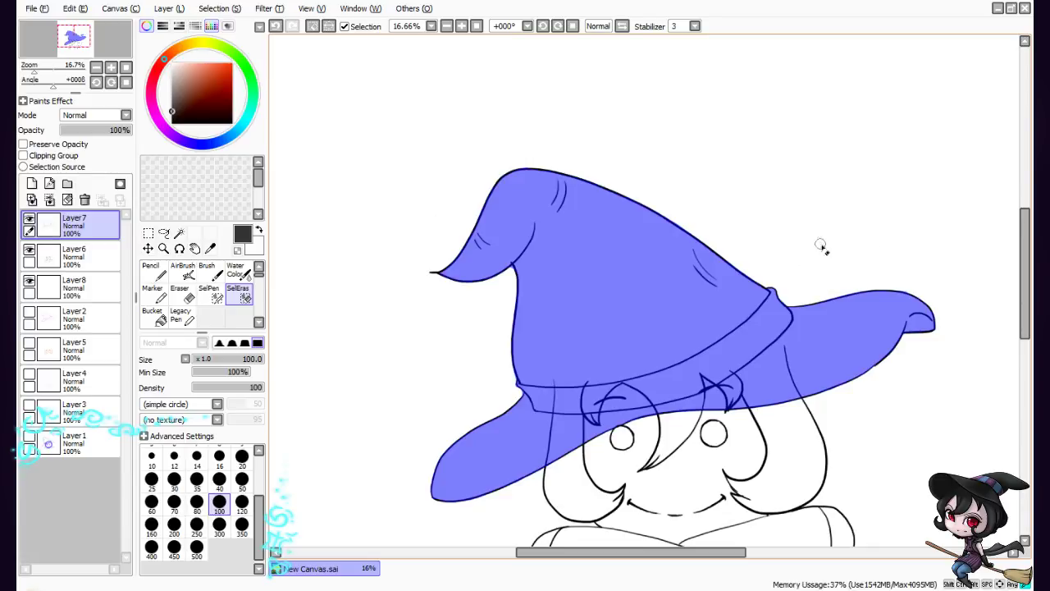
Trim the selection with the size 20 SelEras where the crown's left edge meets the brim, and touch up the hat's pointed tip with the SelPen
scroll(774, 291, "up", 1)
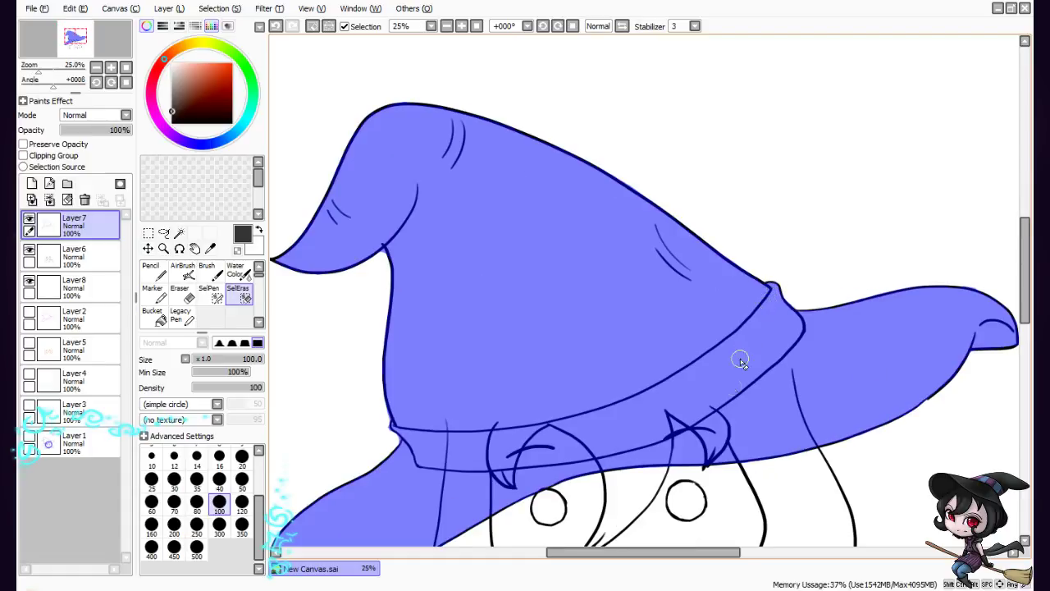
scroll(719, 425, "up", 1)
left_click_drag(680, 552, 617, 551)
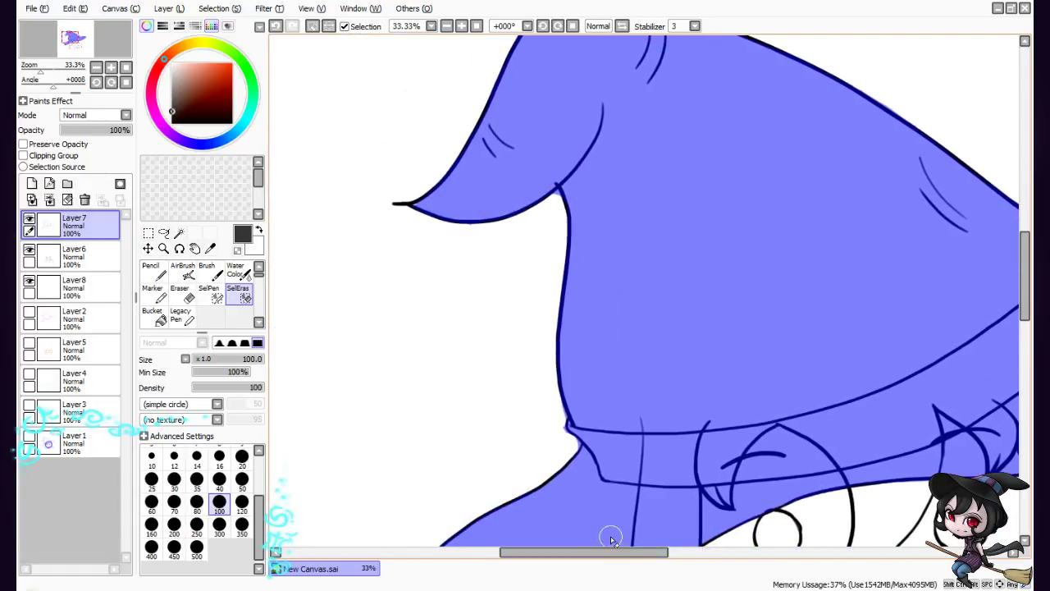
scroll(611, 538, "up", 1)
left_click(242, 458)
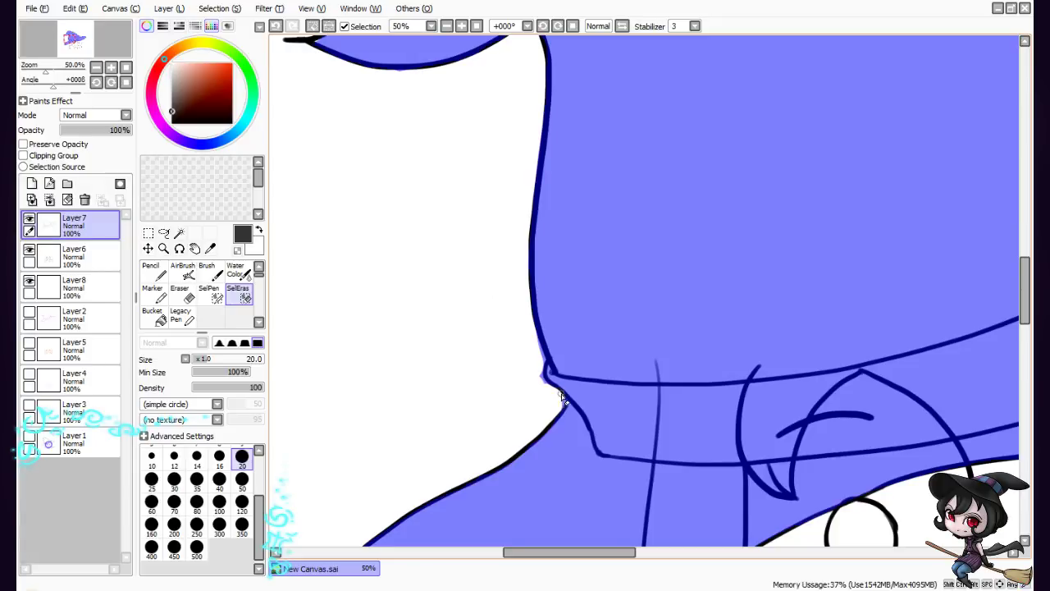
left_click_drag(563, 402, 552, 394)
left_click_drag(1026, 291, 1026, 252)
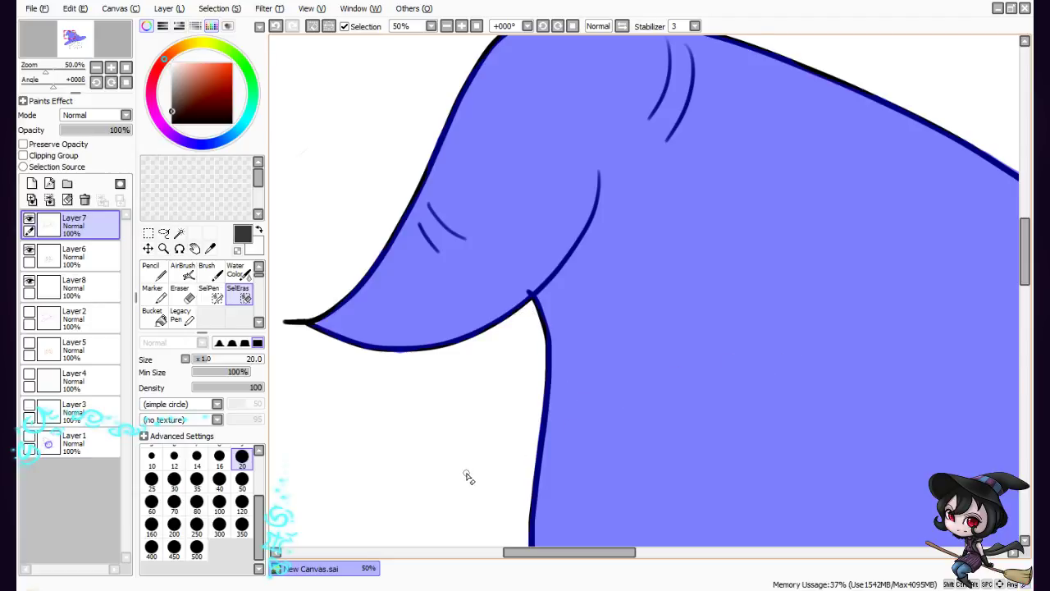
left_click(210, 294)
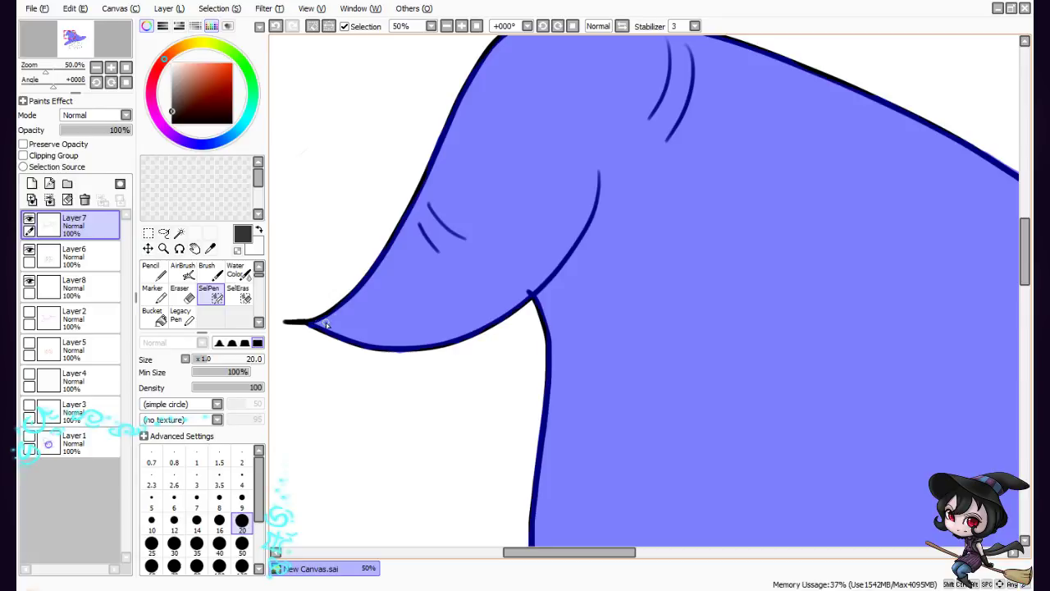
Clean stray selection spill off the edges of the brim's left and right parts with the size 20 SelEras
left_click(238, 294)
left_click_drag(1026, 271, 997, 352)
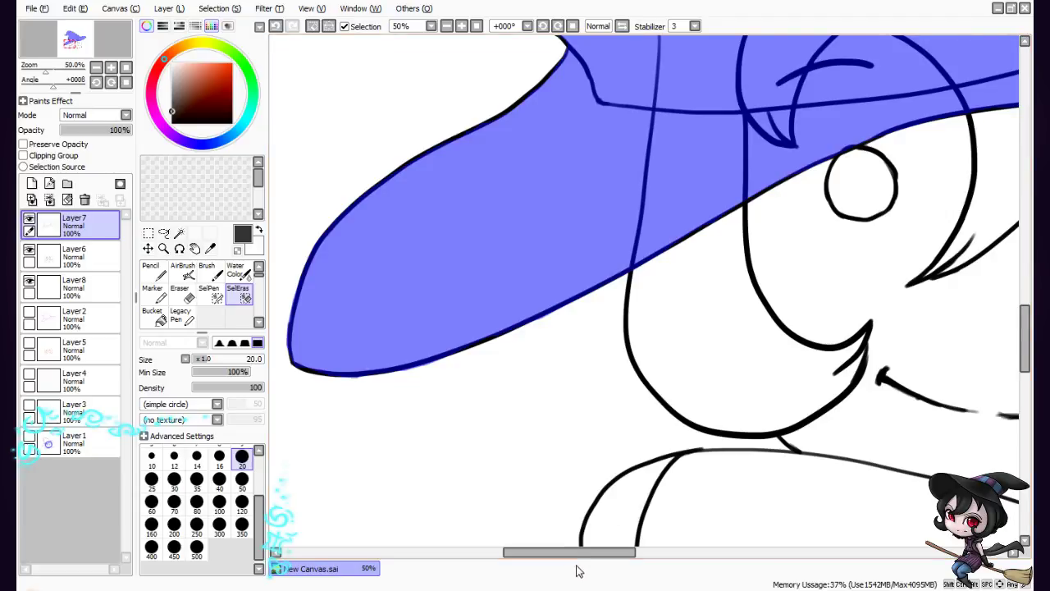
left_click_drag(584, 553, 764, 494)
scroll(764, 495, "up", 5)
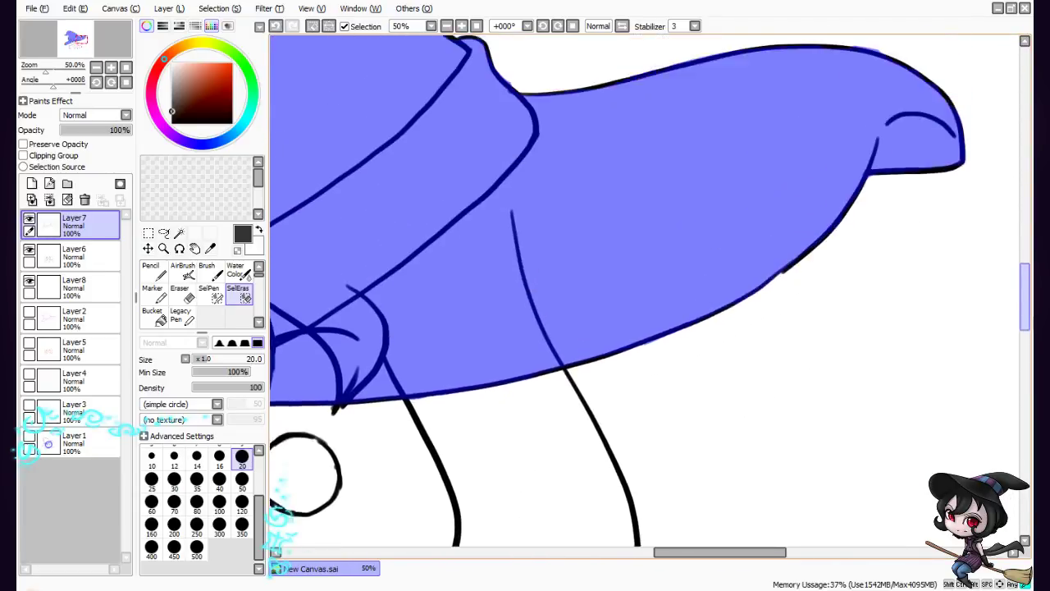
scroll(618, 290, "up", 3)
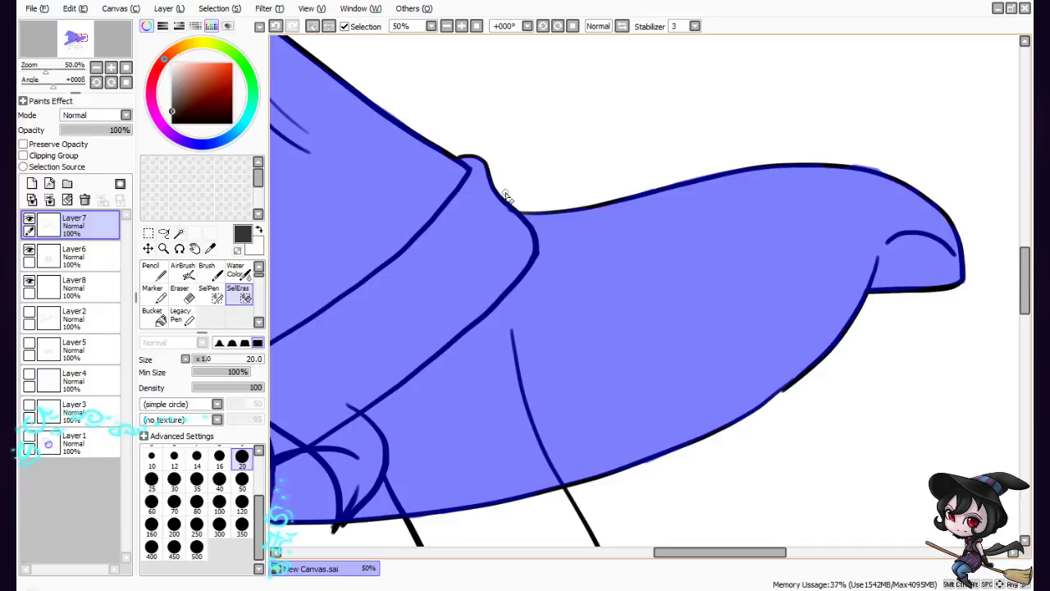
left_click_drag(714, 553, 668, 528)
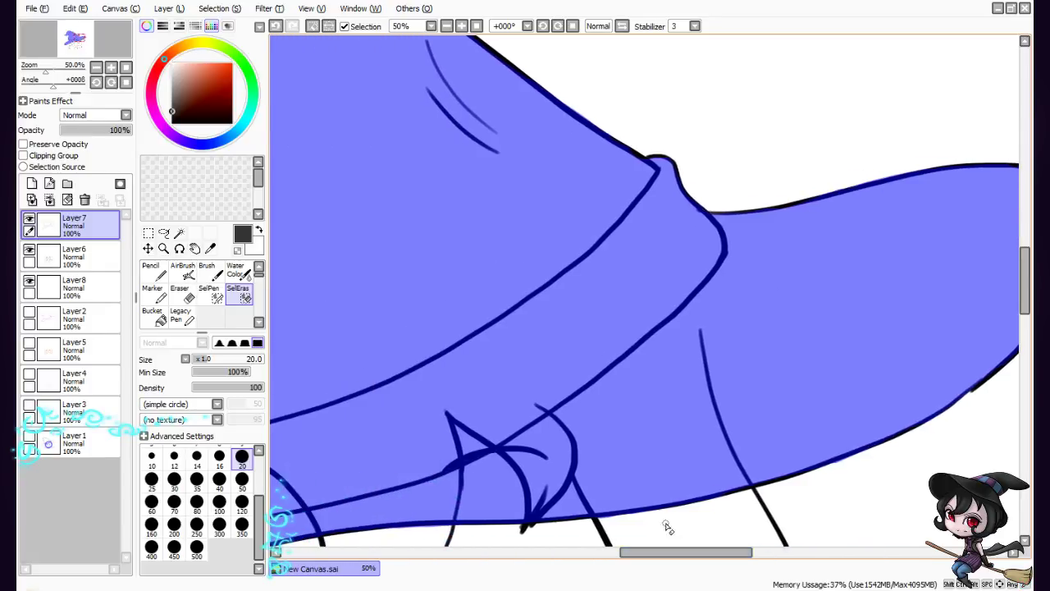
left_click_drag(1027, 302, 1028, 288)
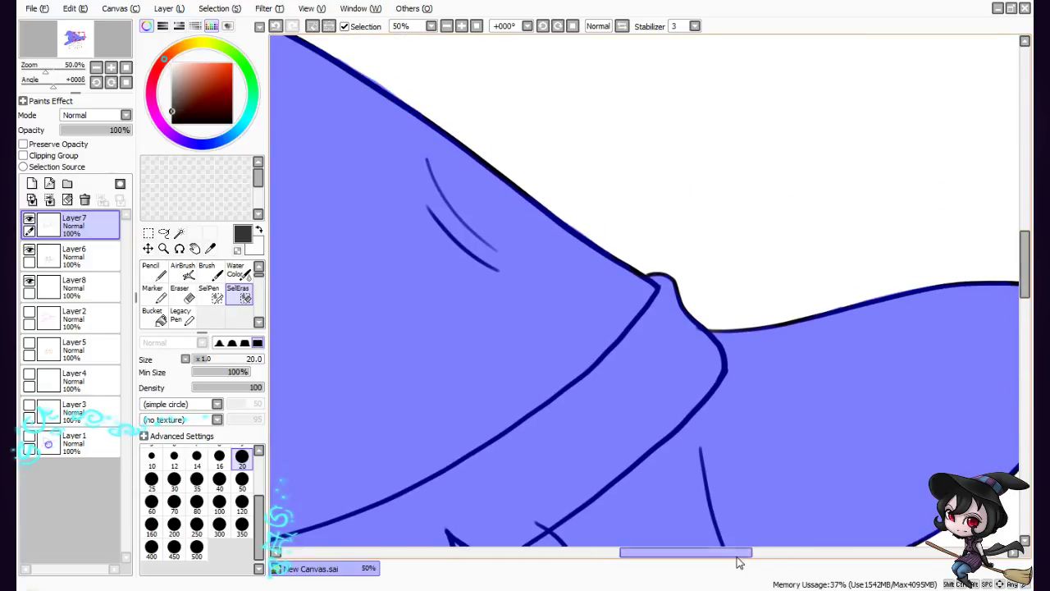
left_click_drag(742, 553, 768, 553)
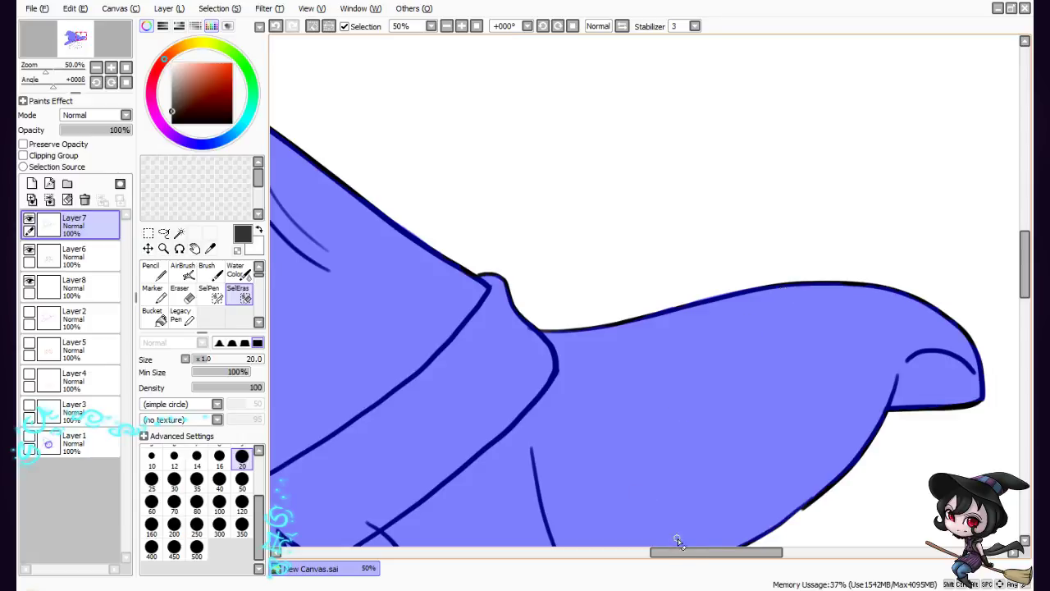
Trim the selection spill along the crown's right slope, up to the bent top of the hat
left_click_drag(678, 542, 629, 534)
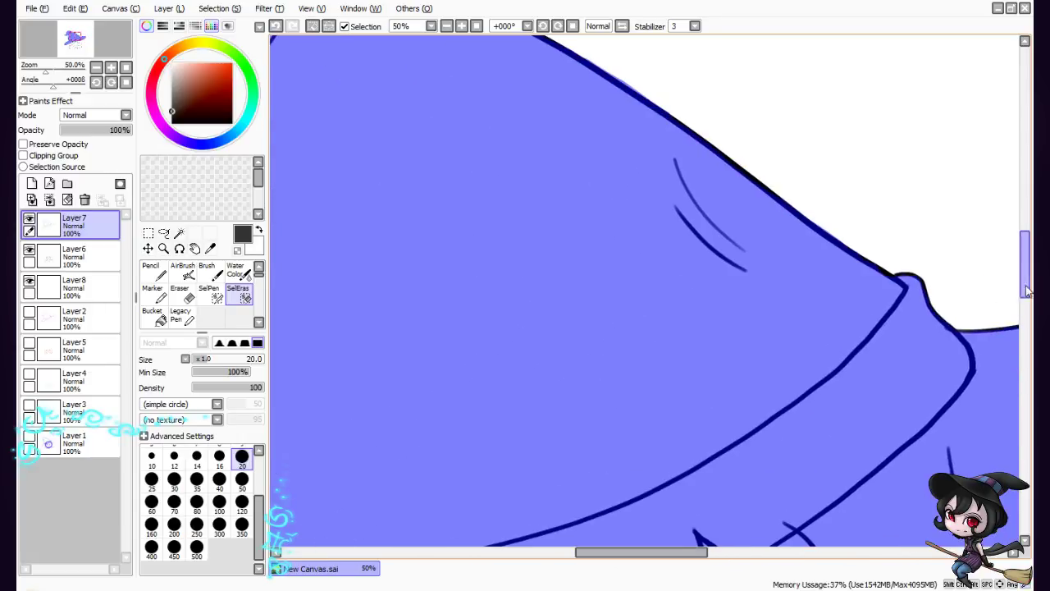
left_click_drag(1027, 292, 1028, 259)
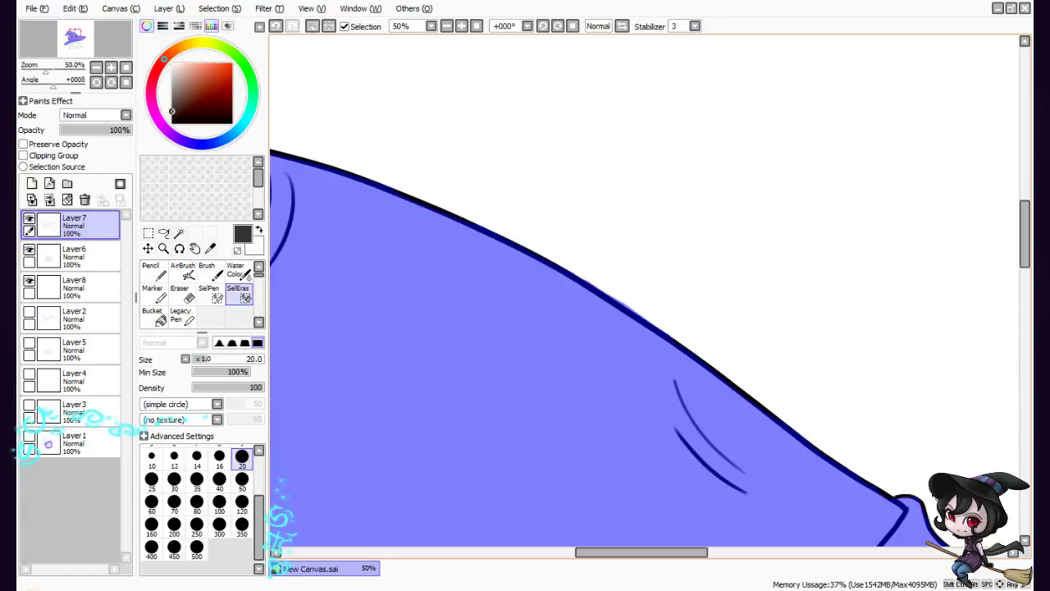
left_click_drag(685, 552, 605, 554)
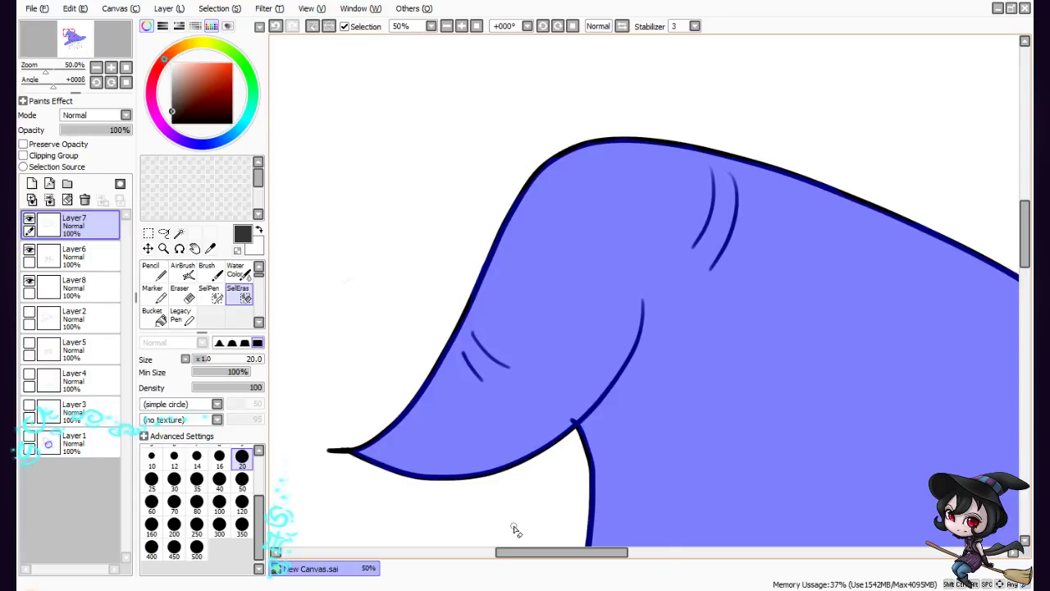
Fill the whole selected hat with dark grey on Layer8 using the size 300 Brush
scroll(515, 529, "down", 3)
scroll(923, 290, "down", 1)
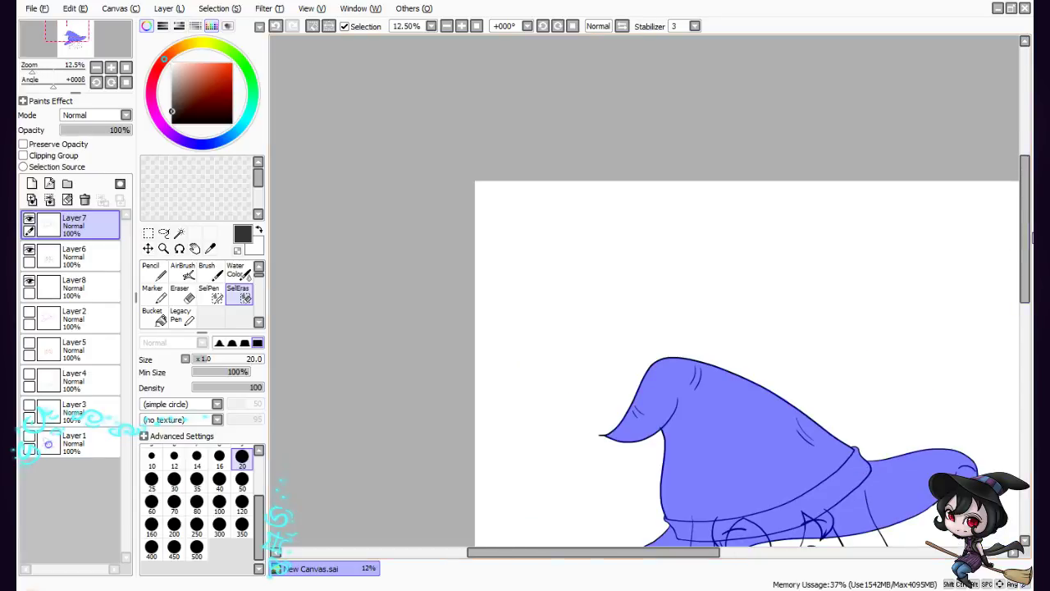
left_click_drag(1025, 230, 1025, 286)
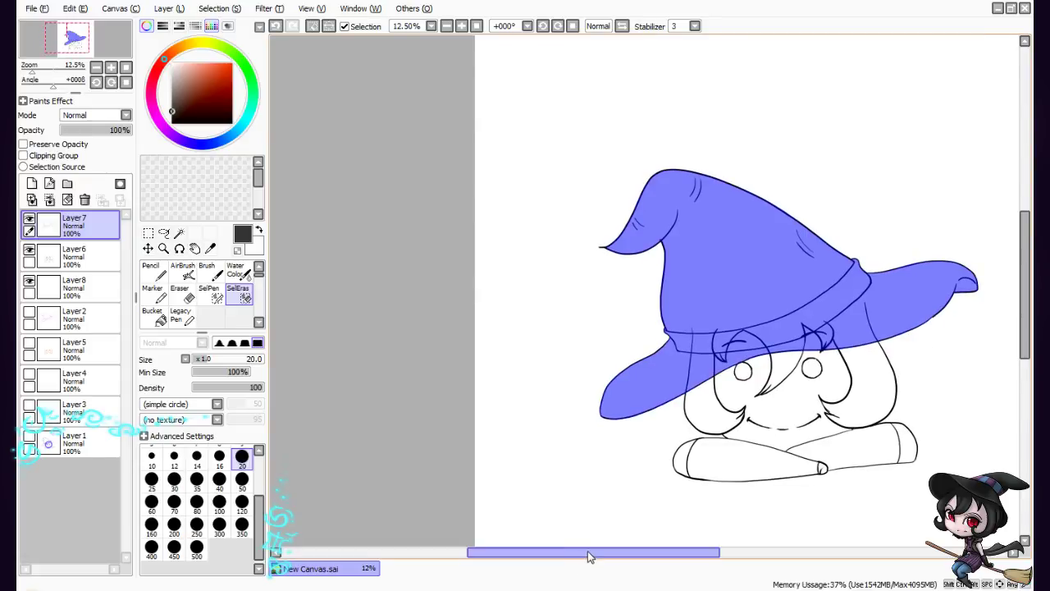
left_click_drag(588, 550, 674, 552)
left_click(73, 287)
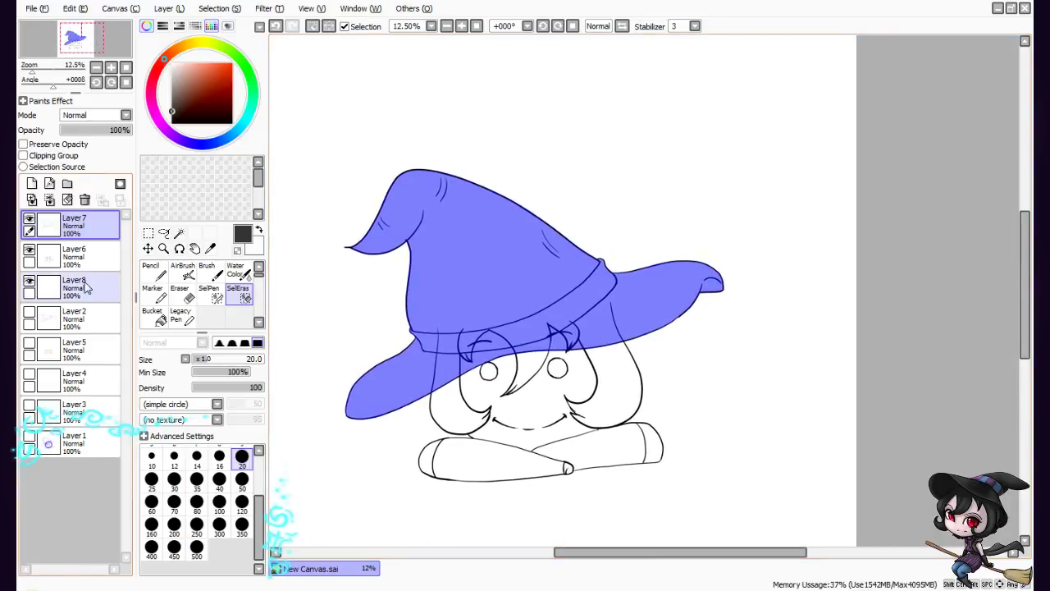
left_click_drag(638, 551, 622, 551)
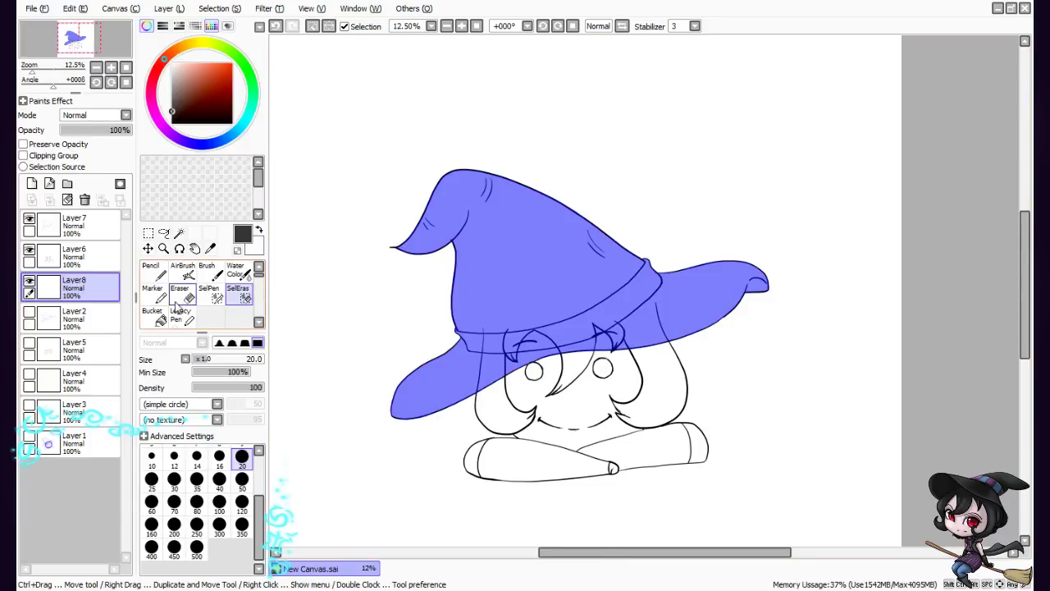
left_click(220, 275)
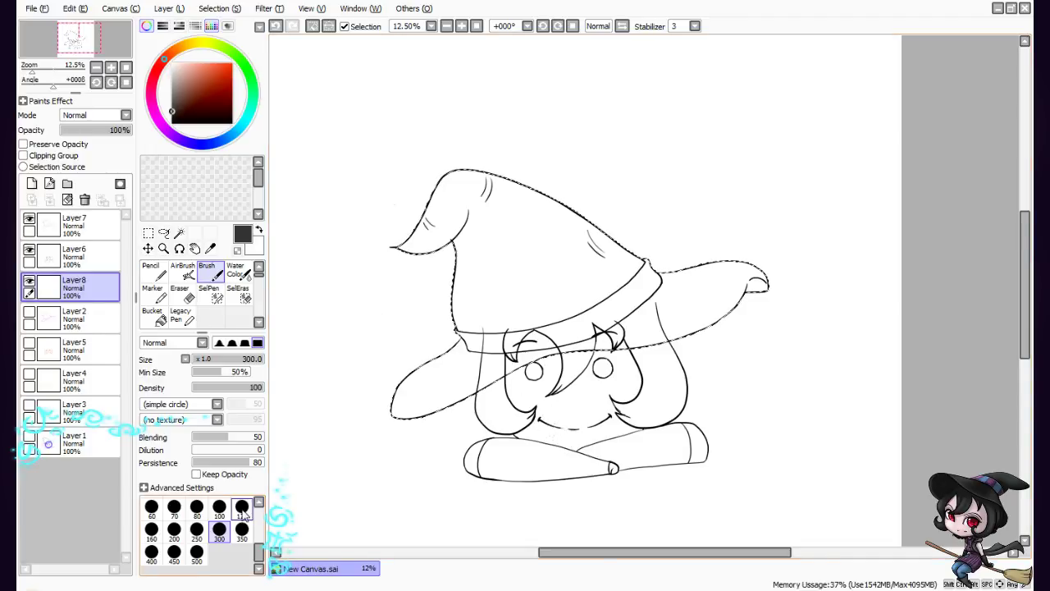
mouse_move(467, 339)
left_mouse_down()
mouse_move(387, 408)
mouse_move(485, 320)
mouse_move(410, 402)
mouse_move(530, 352)
mouse_move(739, 308)
mouse_move(605, 348)
mouse_move(718, 283)
mouse_move(622, 297)
mouse_move(724, 263)
mouse_move(476, 345)
mouse_move(605, 296)
mouse_move(644, 253)
mouse_move(525, 264)
mouse_move(445, 298)
mouse_move(487, 247)
mouse_move(580, 205)
mouse_move(459, 238)
mouse_move(410, 229)
mouse_move(481, 172)
mouse_move(566, 166)
left_mouse_up()
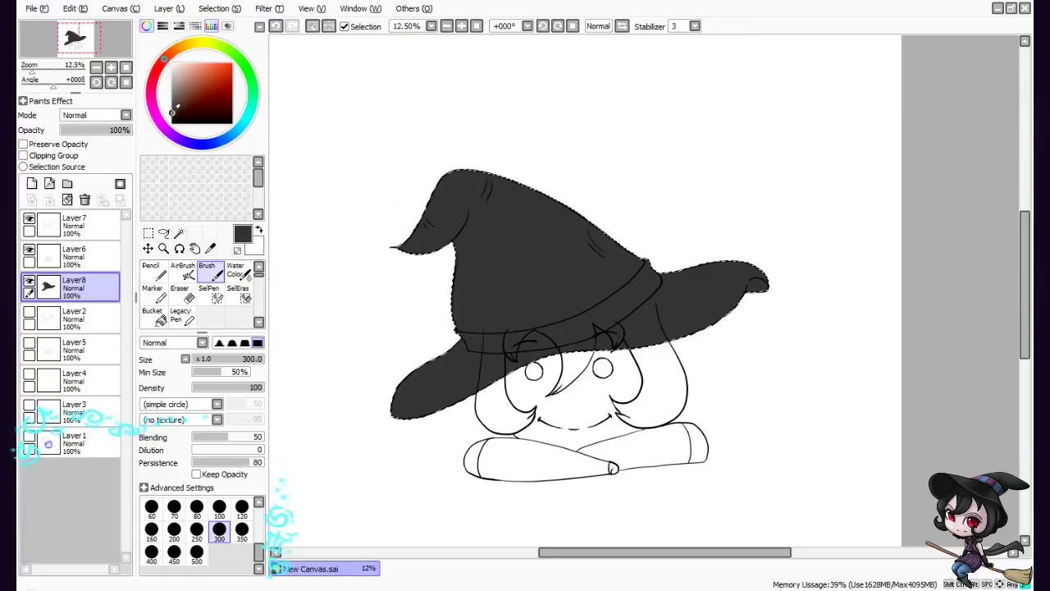
Shade under the bent tip, along the brim and around the crown's folds in near-black with the size 120 Brush
left_click_drag(174, 109, 171, 119)
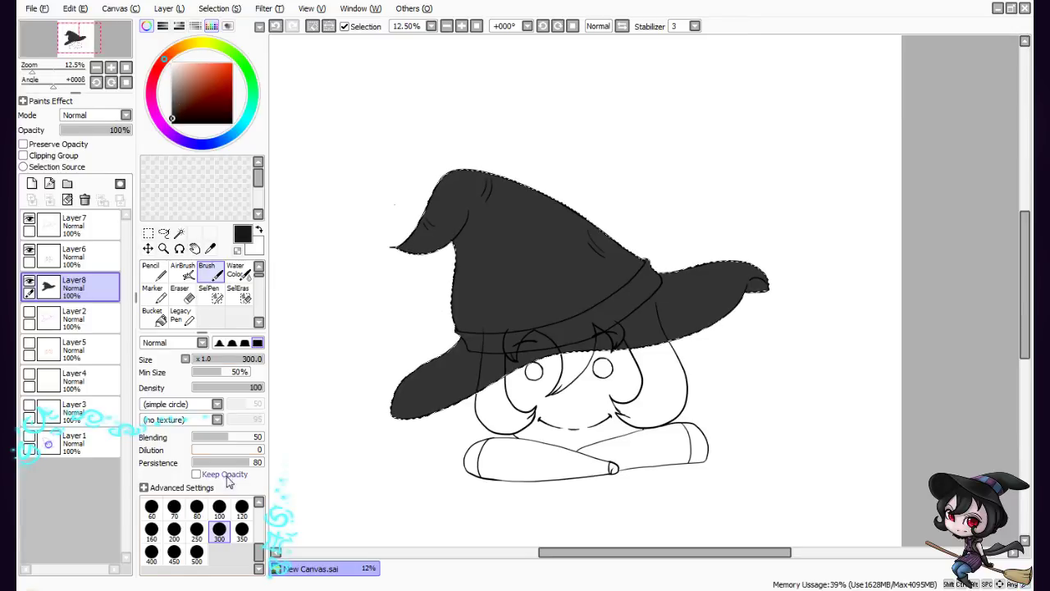
left_click(241, 506)
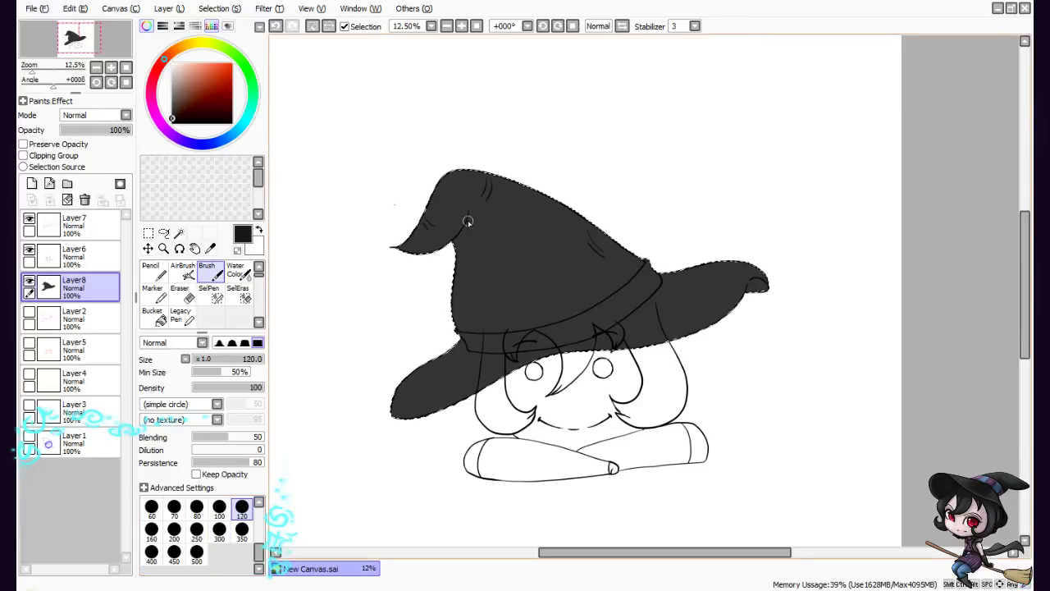
left_click_drag(468, 220, 452, 255)
mouse_move(446, 369)
left_mouse_down()
mouse_move(460, 347)
mouse_move(417, 398)
mouse_move(420, 378)
mouse_move(433, 392)
mouse_move(450, 377)
mouse_move(427, 393)
mouse_move(419, 384)
mouse_move(445, 370)
mouse_move(422, 382)
mouse_move(446, 381)
mouse_move(413, 399)
mouse_move(501, 358)
mouse_move(439, 382)
mouse_move(490, 357)
left_mouse_up()
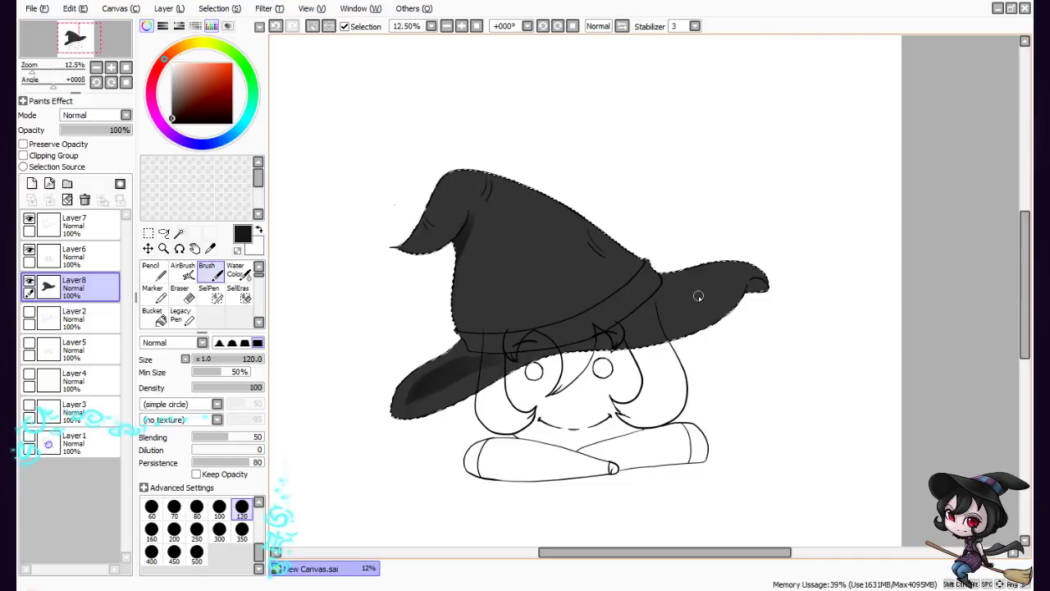
mouse_move(627, 343)
left_mouse_down()
mouse_move(699, 325)
mouse_move(669, 338)
left_mouse_up()
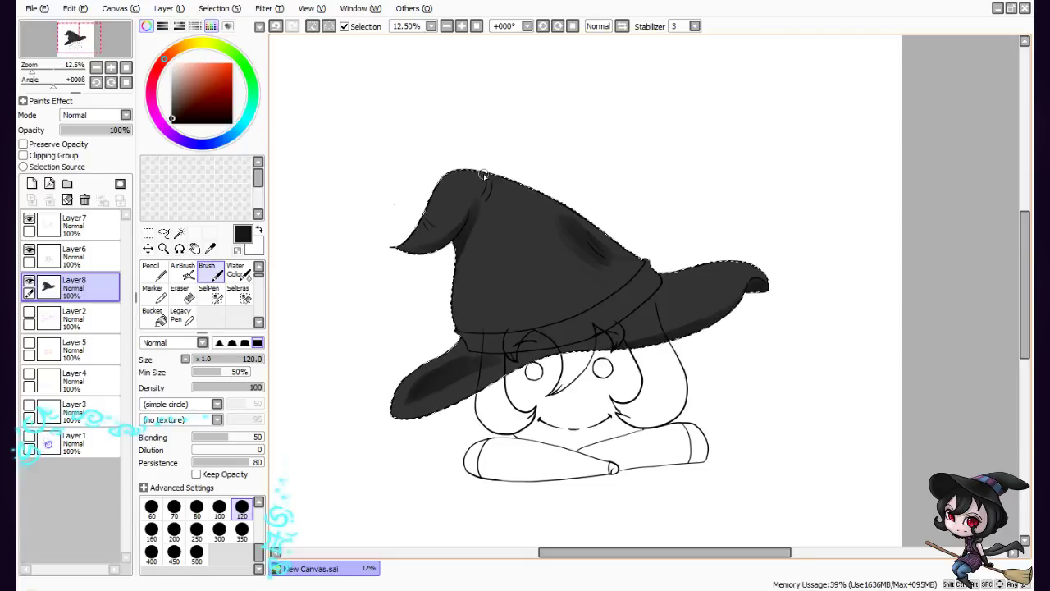
left_click_drag(491, 206, 492, 189)
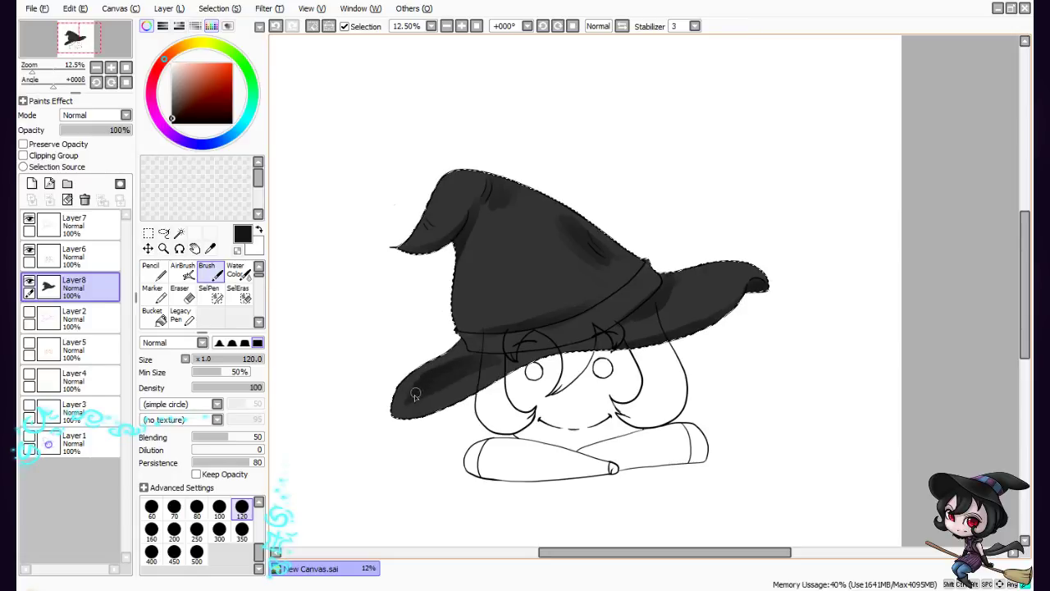
Deepen the near-black shading on the brim's left part, its right end, beneath the bent tip and around the tip's creases
mouse_move(414, 395)
left_mouse_down()
mouse_move(448, 365)
mouse_move(408, 399)
mouse_move(507, 359)
left_mouse_up()
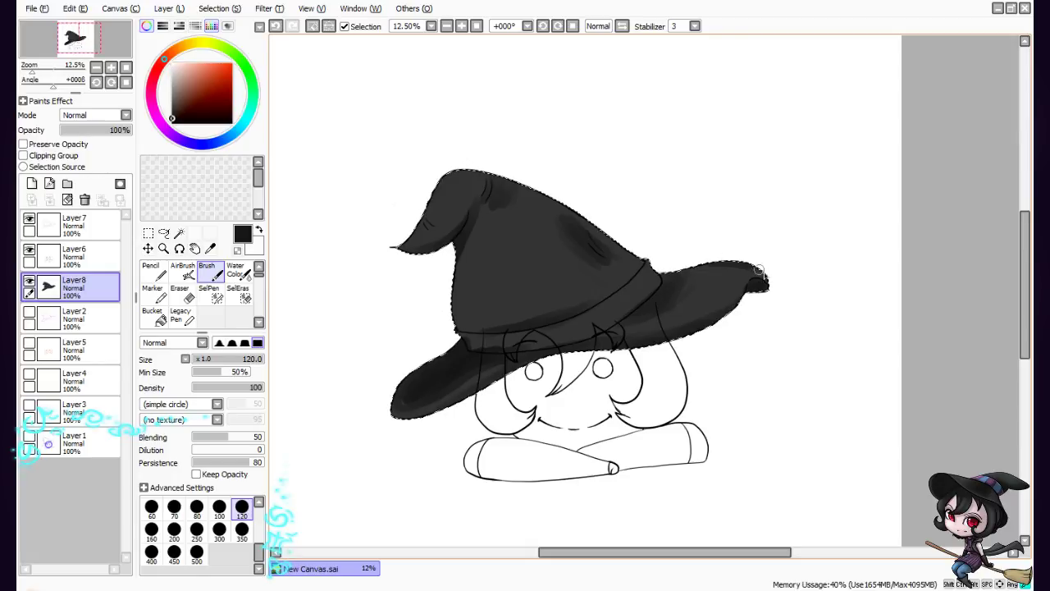
mouse_move(765, 274)
left_mouse_down()
mouse_move(774, 277)
mouse_move(764, 275)
left_mouse_up()
left_click_drag(702, 263, 764, 270)
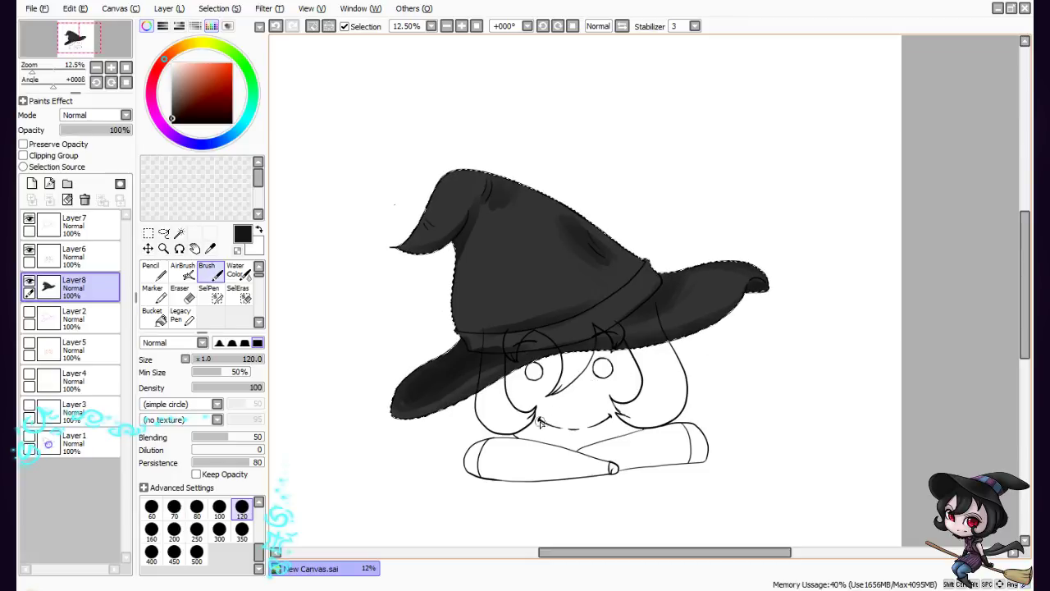
left_click_drag(472, 218, 454, 262)
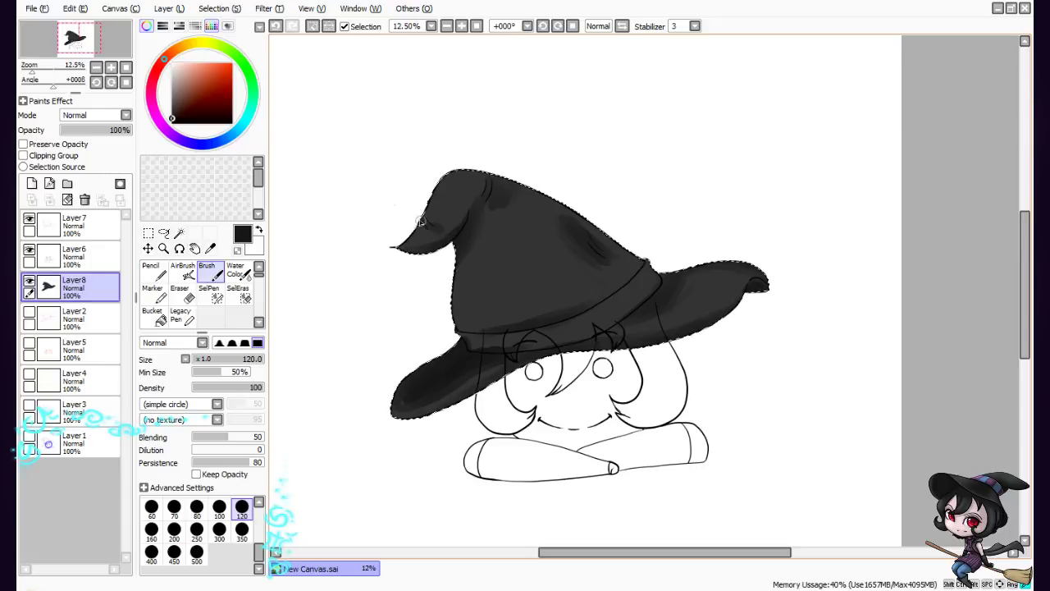
left_click_drag(437, 231, 440, 197)
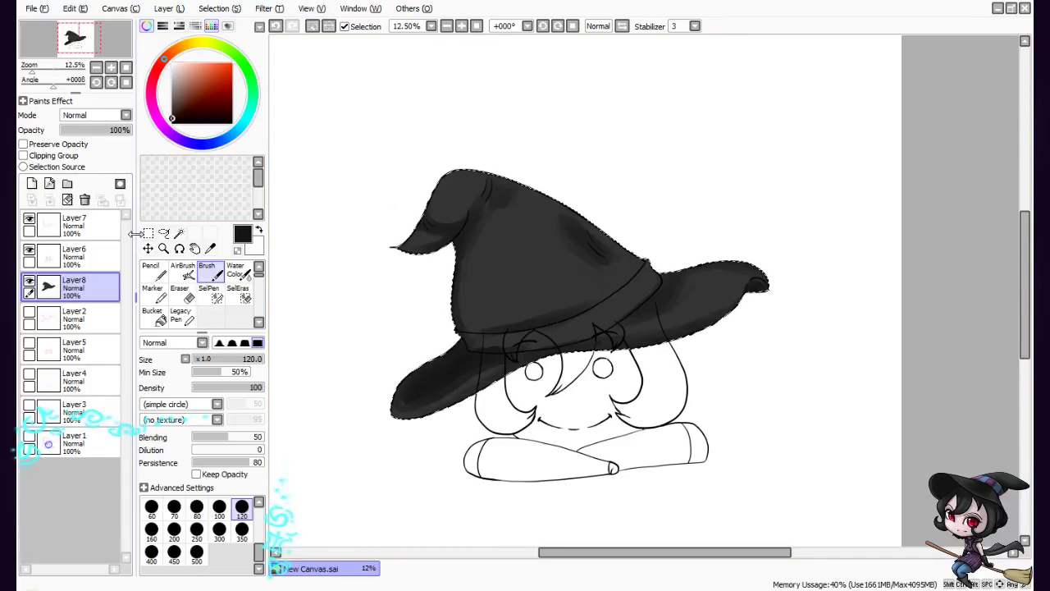
Deselect the hat and save the canvas as SomaHat in .sai format in the Pictures library
left_click(148, 233)
left_click(319, 117)
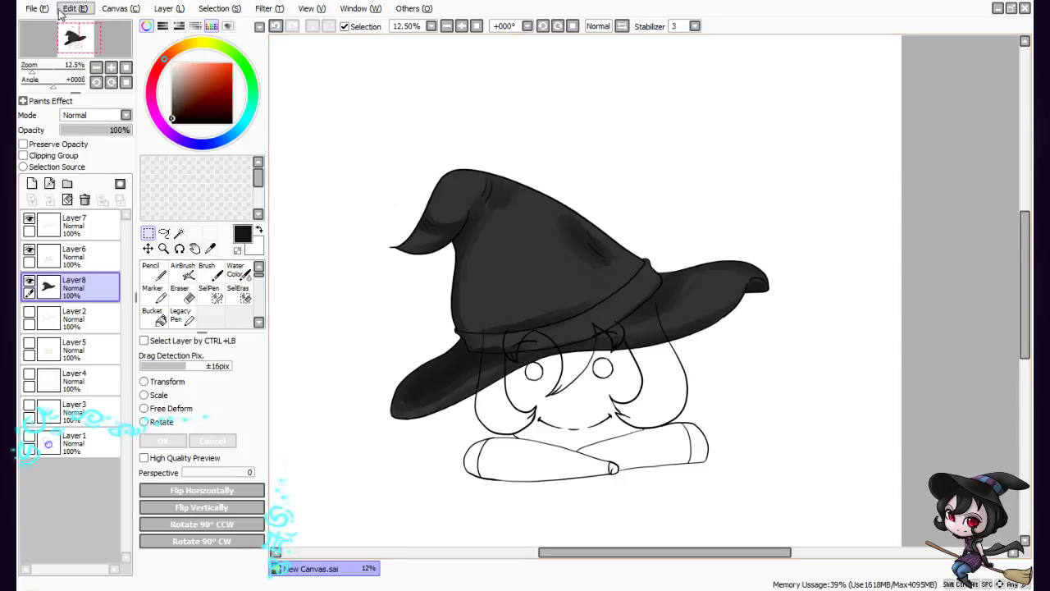
left_click(36, 8)
left_click(37, 8)
left_click(37, 8)
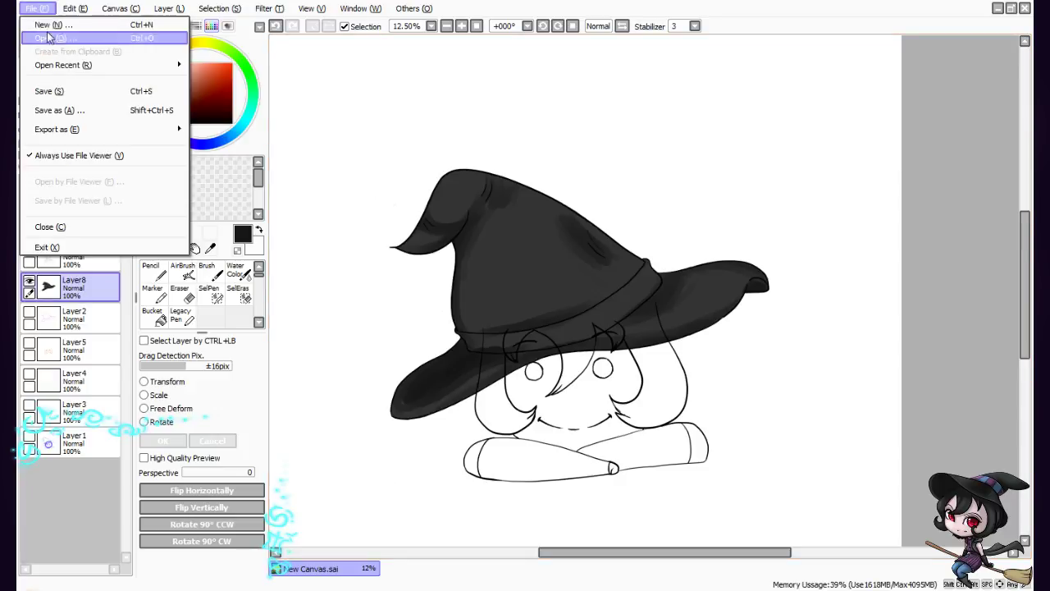
left_click(70, 109)
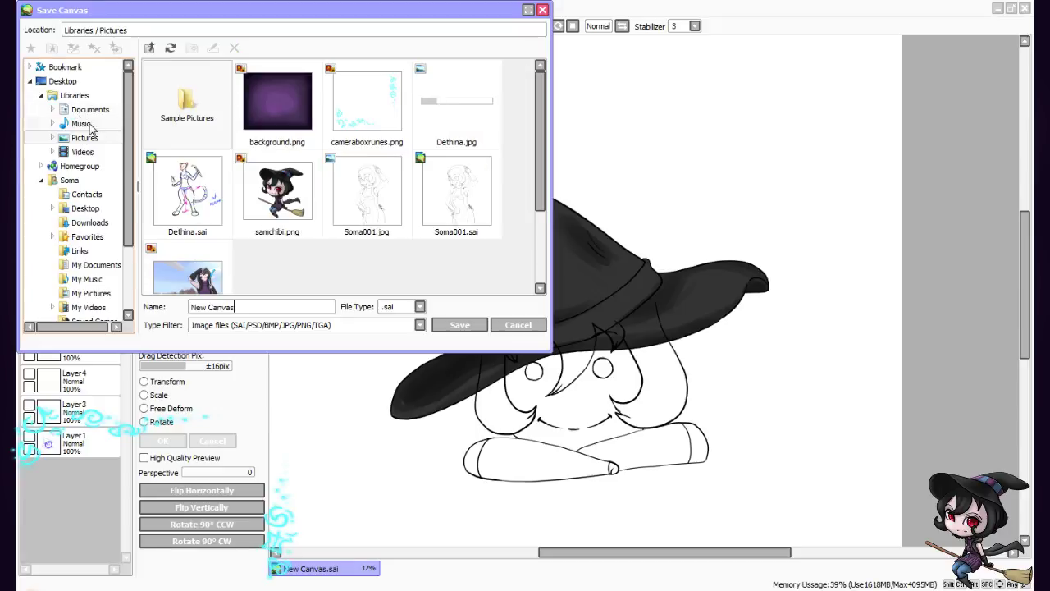
double_click(243, 308)
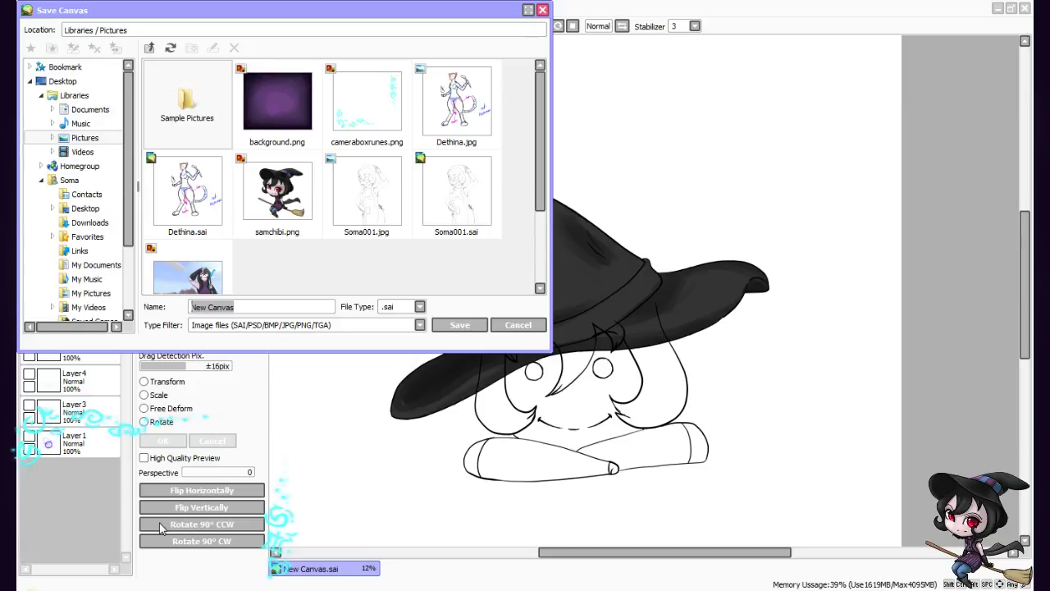
type("SomaHat")
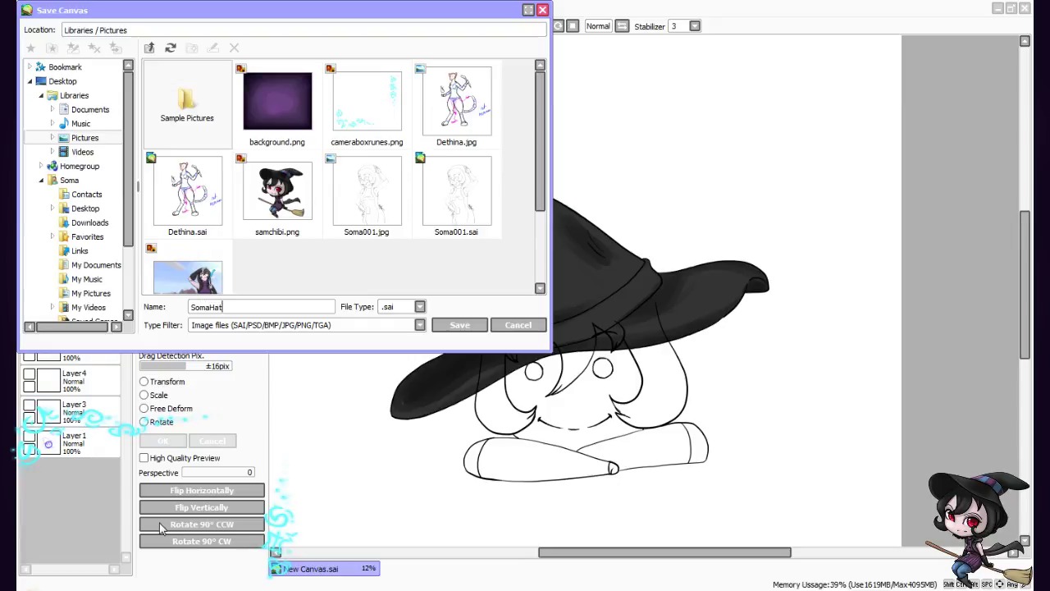
left_click(464, 325)
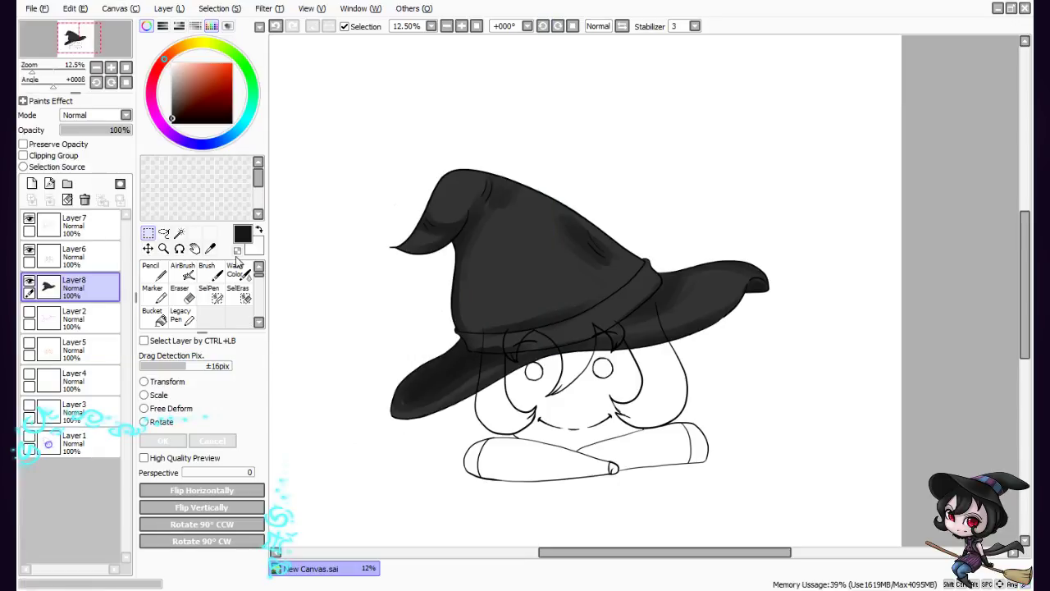
Export the canvas as the JPEG SomaHat in My Pictures at quality 70, and close the canvas
left_click(37, 9)
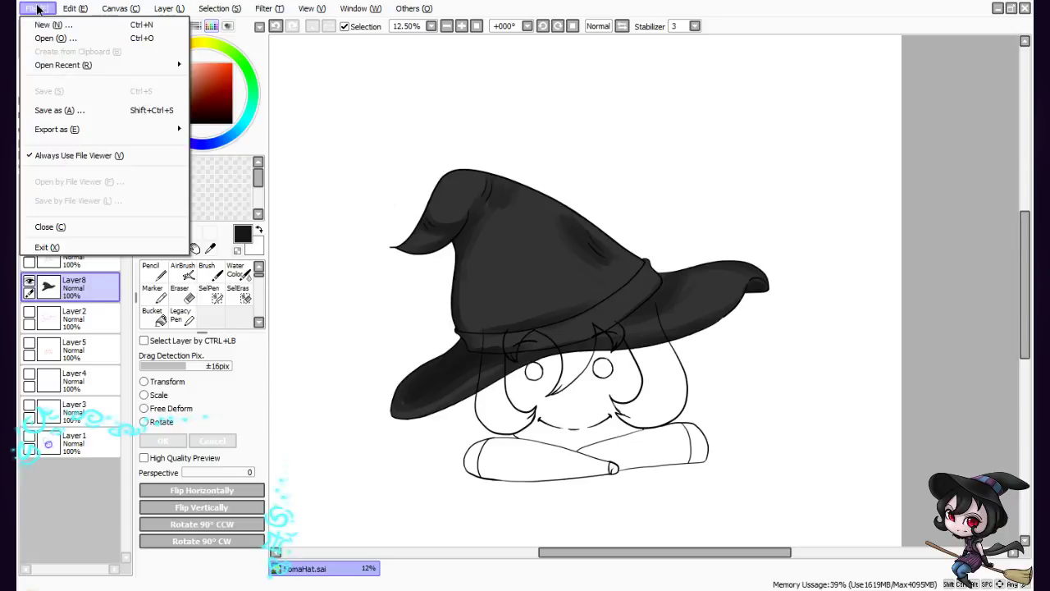
mouse_move(164, 129)
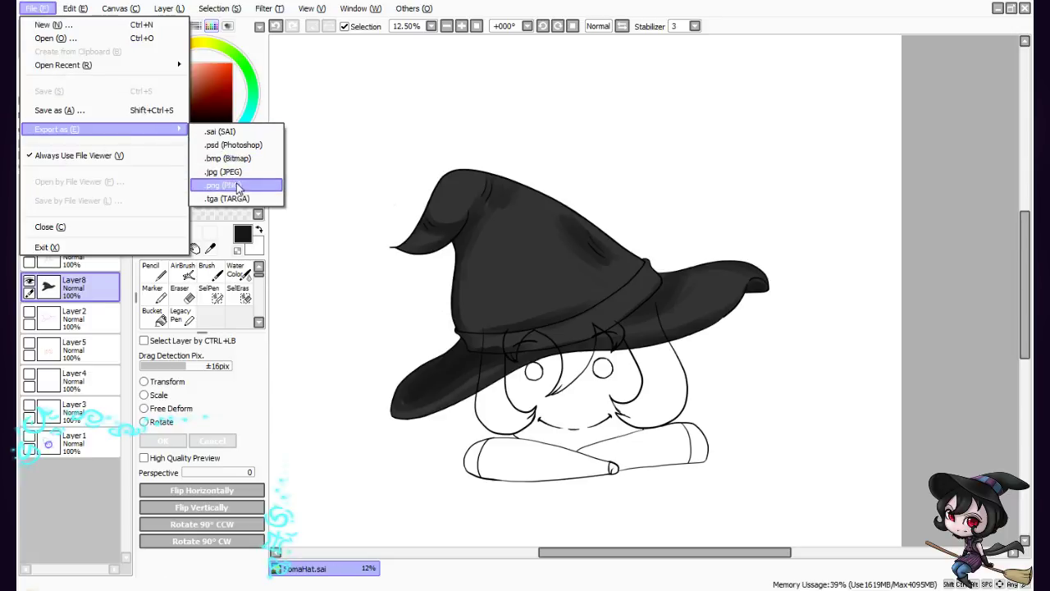
left_click(238, 173)
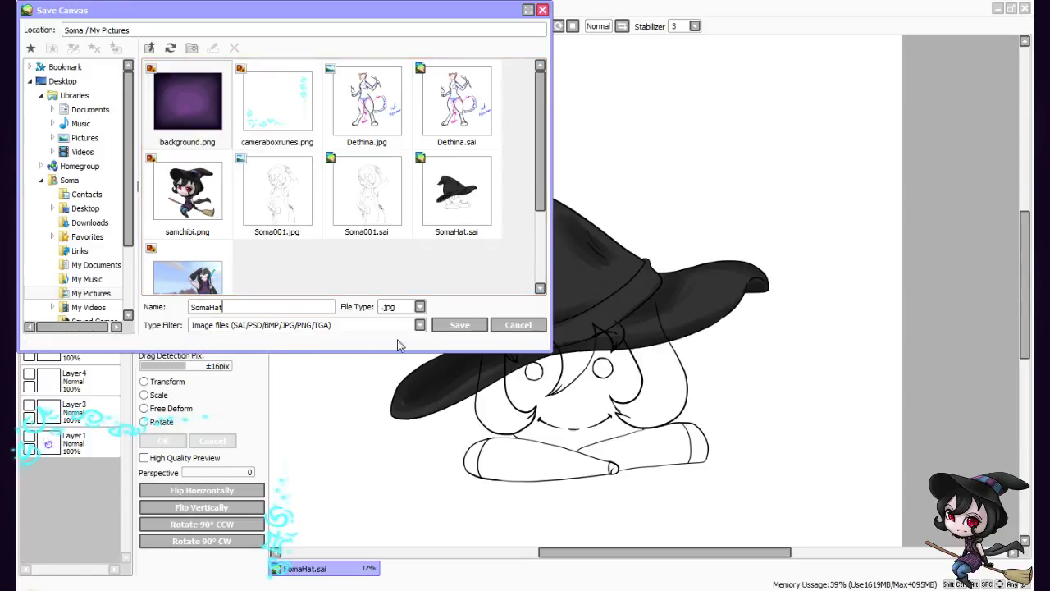
left_click(474, 325)
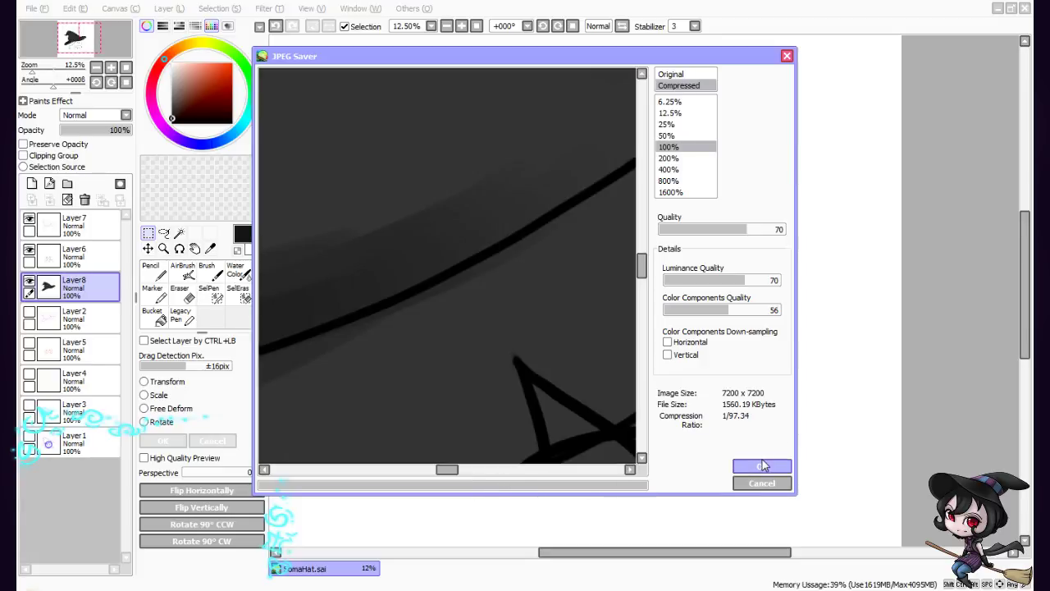
left_click(761, 466)
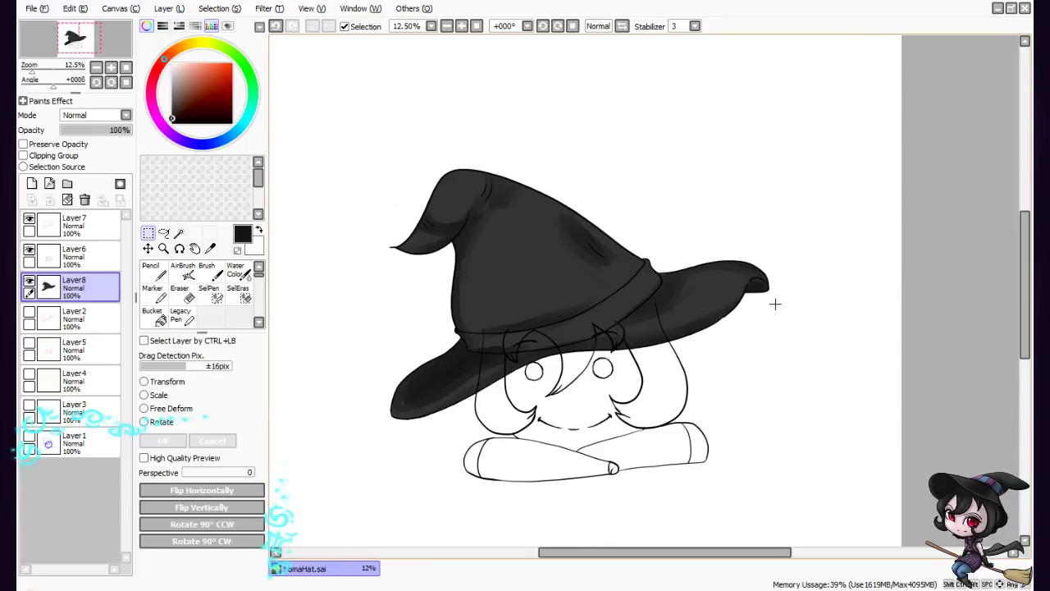
left_click(1025, 8)
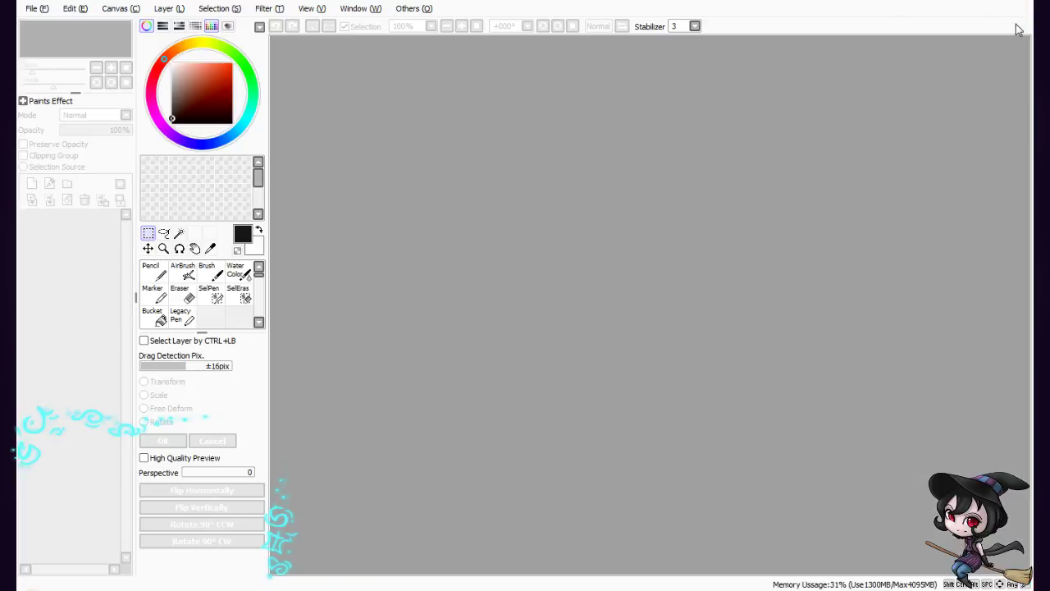